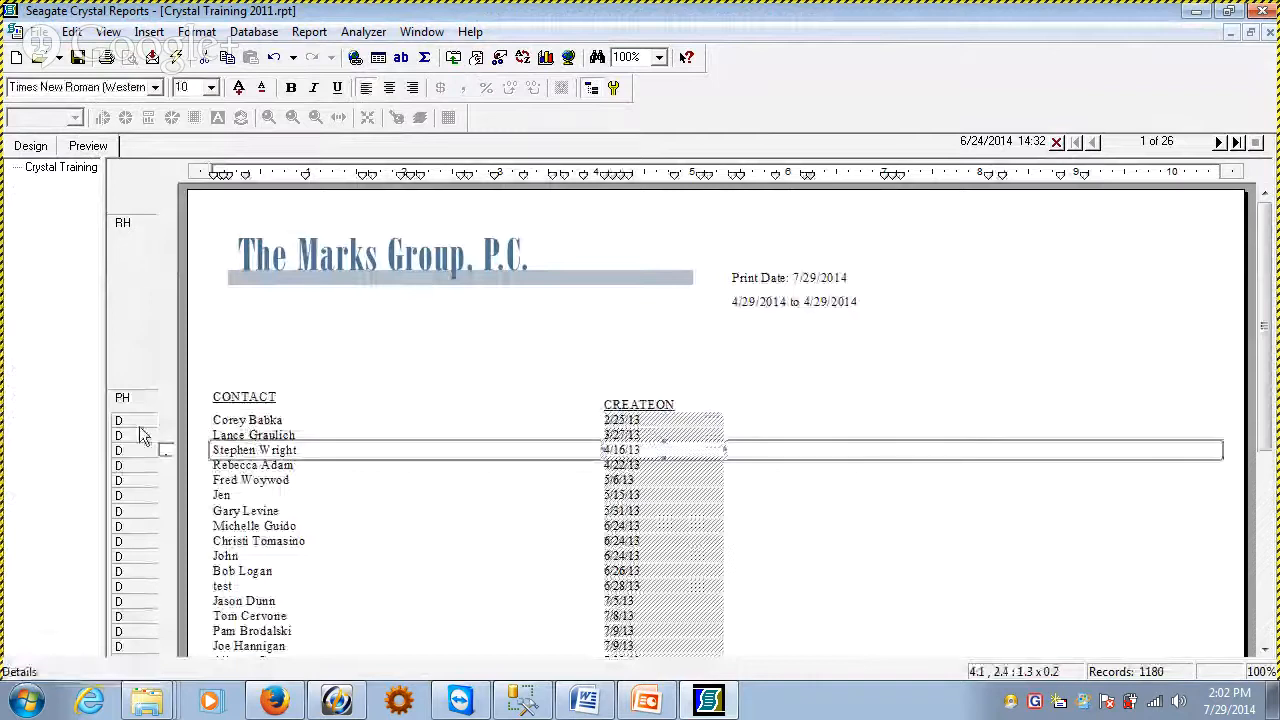
Format the CREATEON field in the details section with the 03/01/1999 date style and preview the report
click(300, 420)
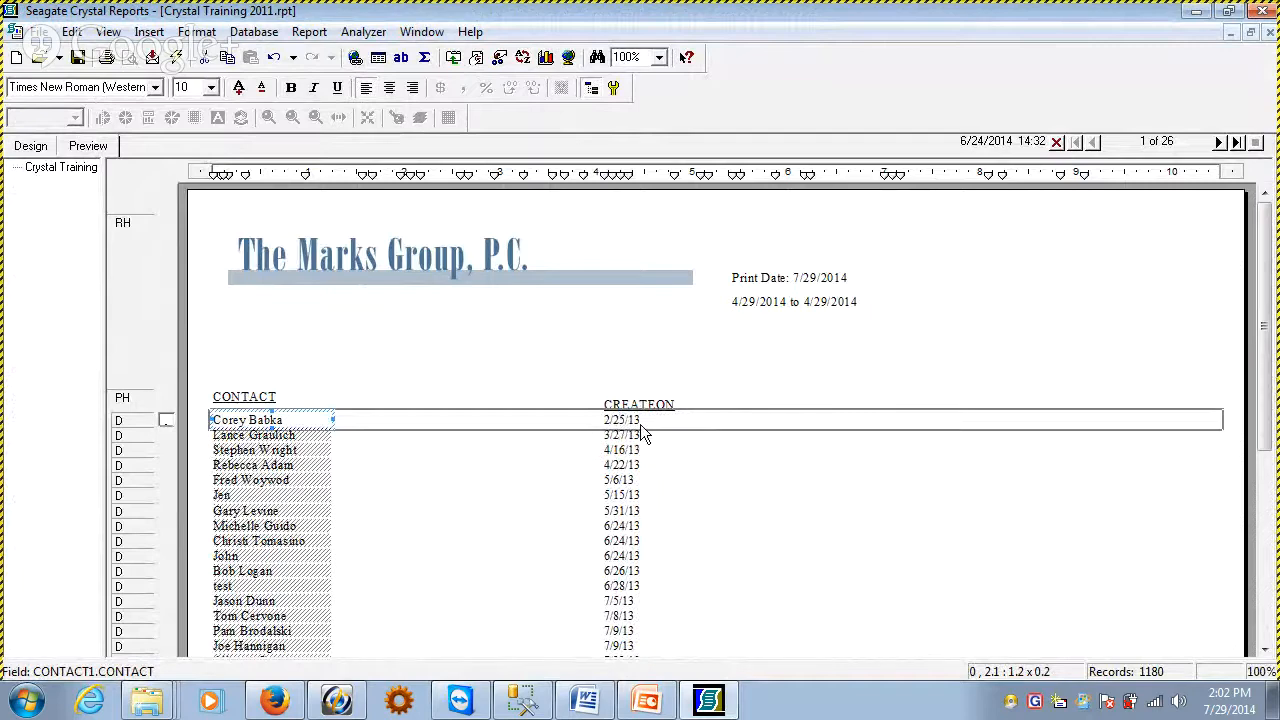
click(640, 423)
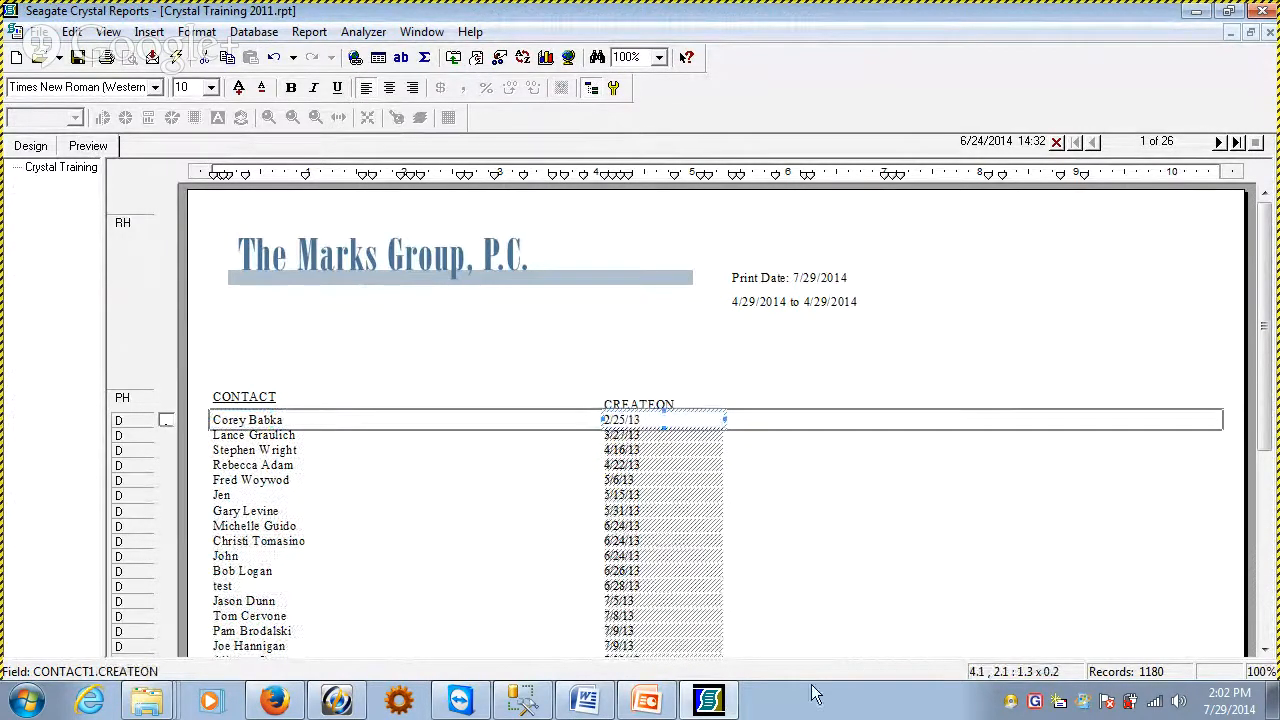
click(30, 147)
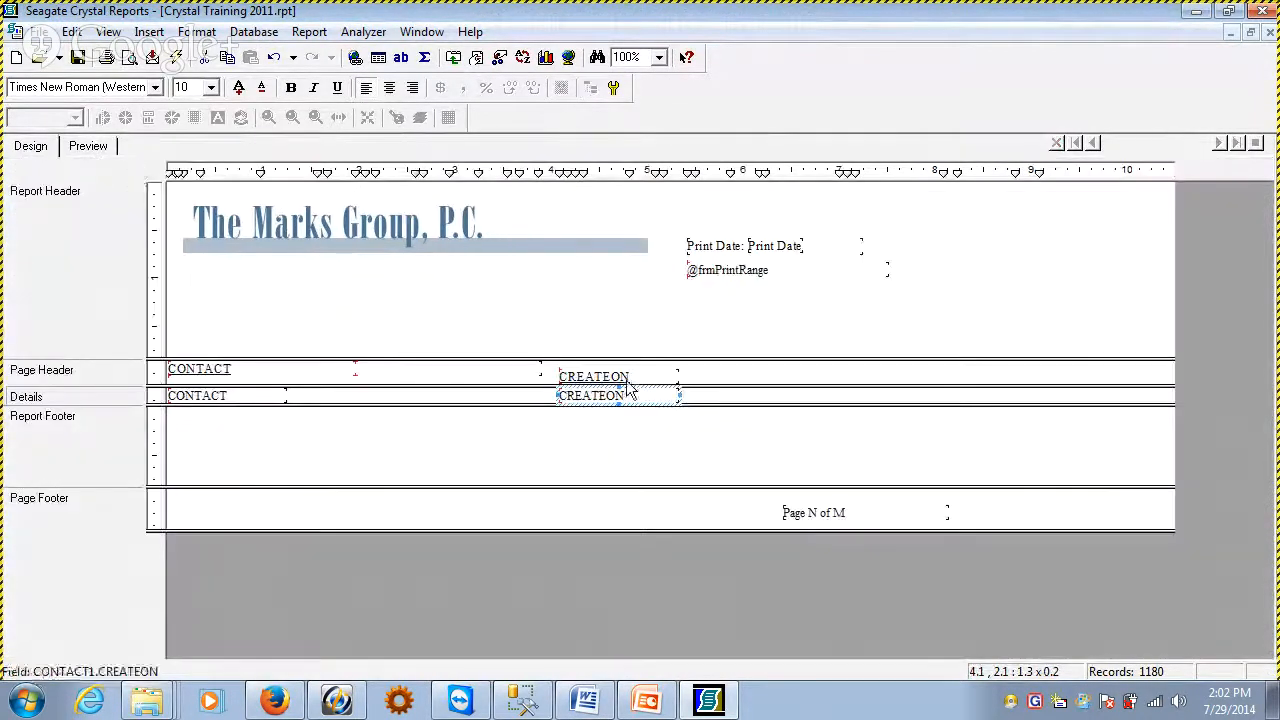
right_click(592, 398)
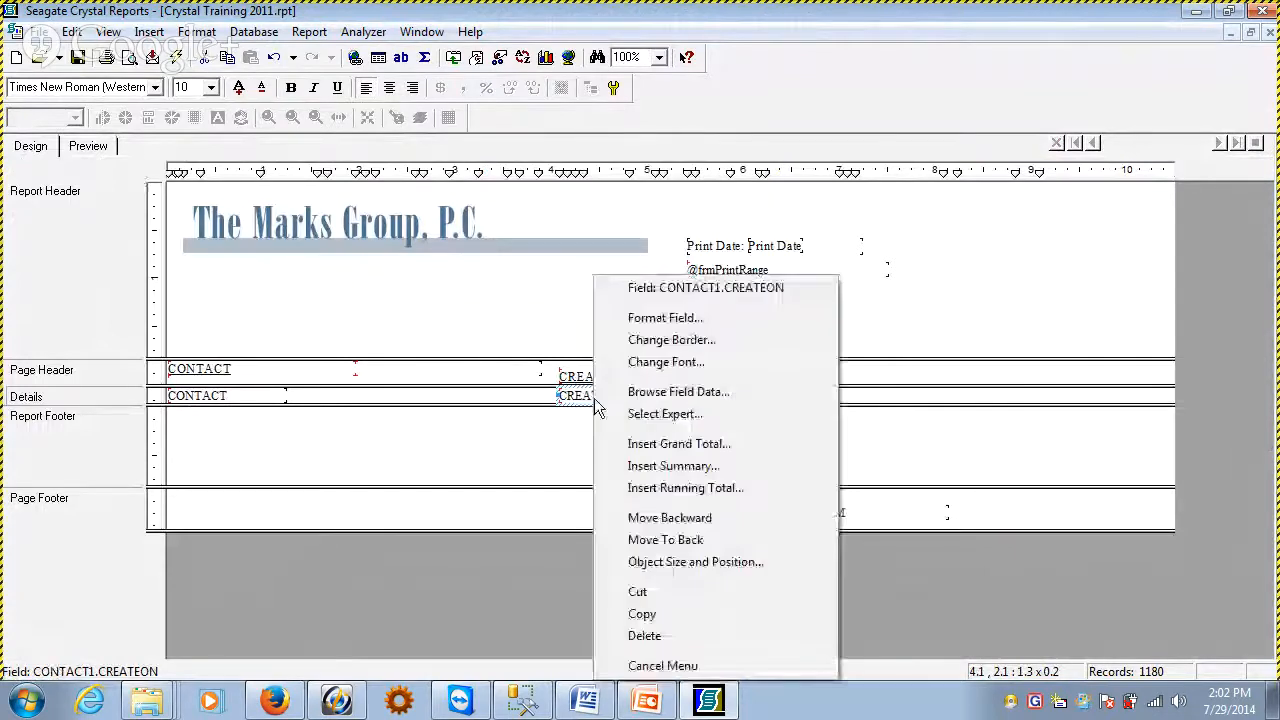
click(660, 320)
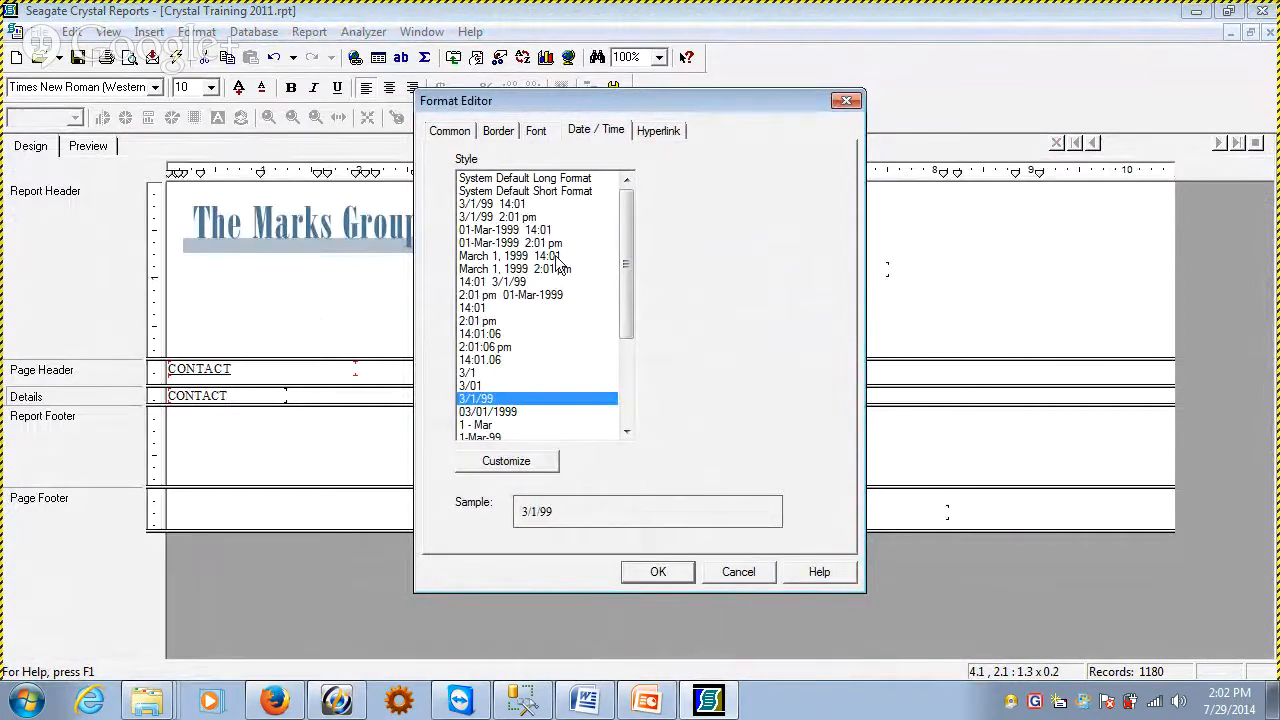
click(508, 414)
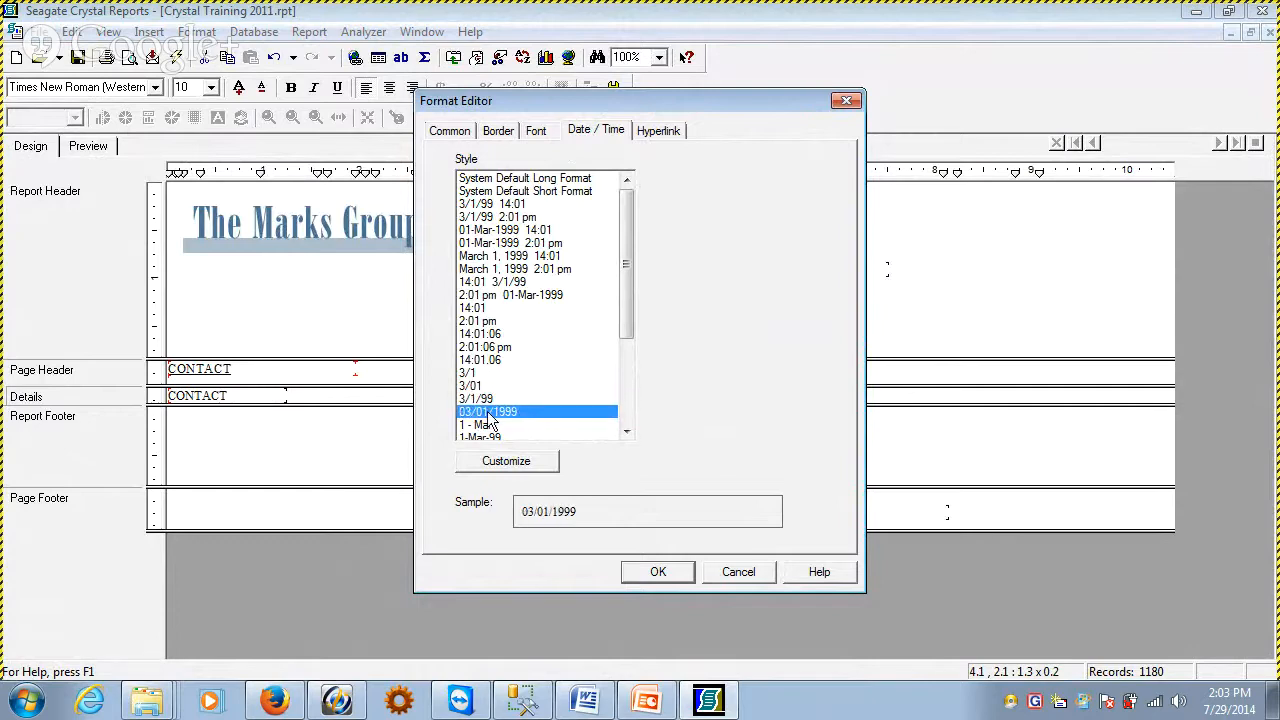
click(489, 399)
click(489, 388)
click(489, 400)
click(494, 412)
click(658, 575)
click(88, 146)
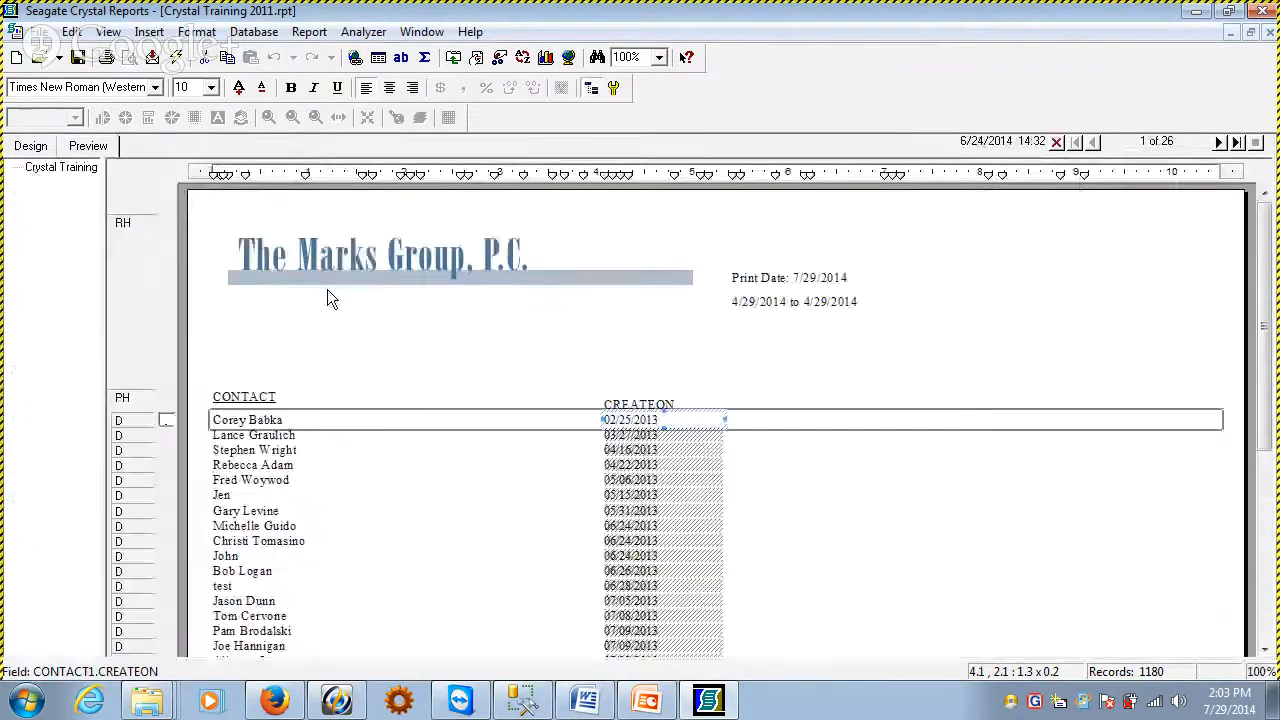
Examine the format options of the CONTACT details field and the CREATEON dates in the report preview
click(30, 146)
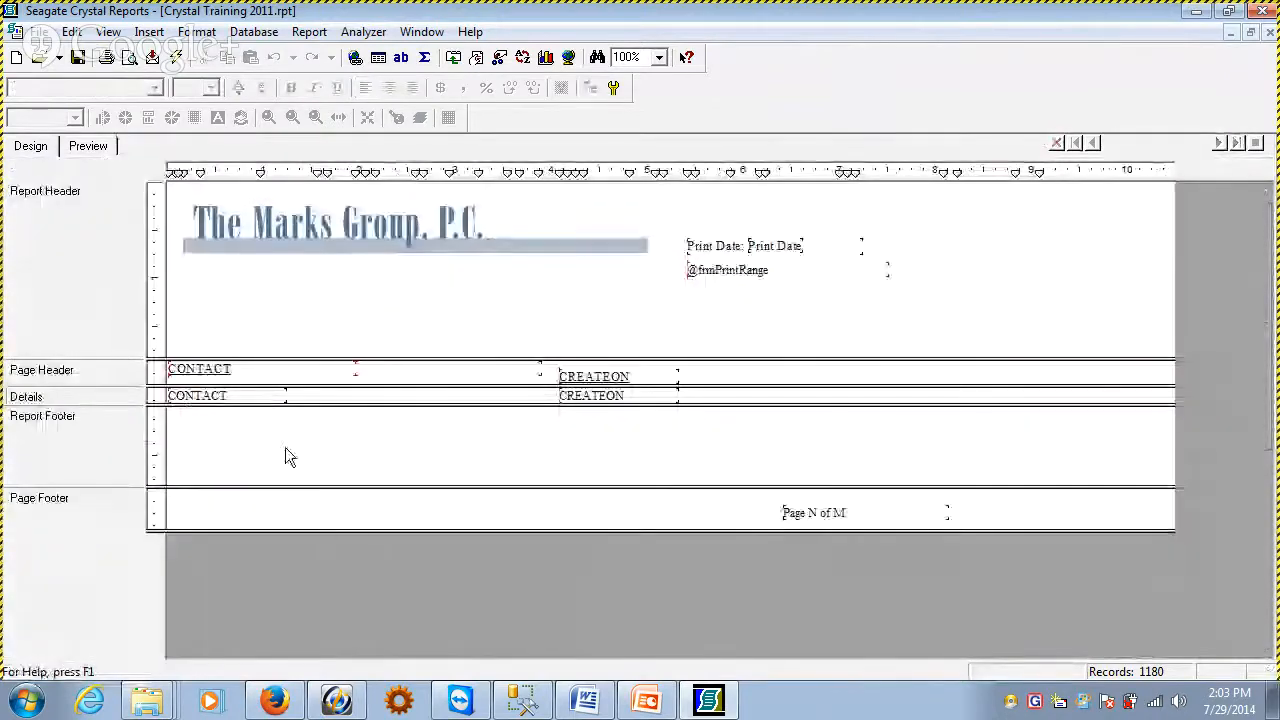
right_click(208, 396)
click(280, 297)
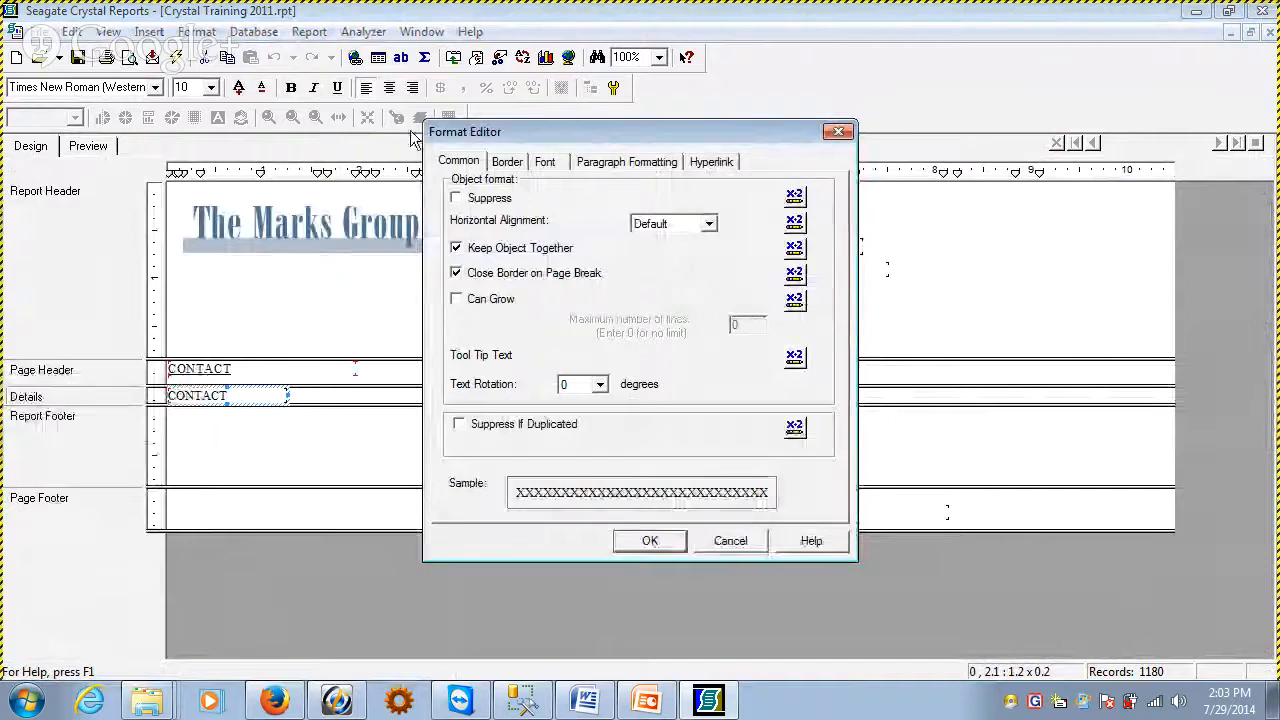
click(507, 163)
click(545, 162)
click(640, 162)
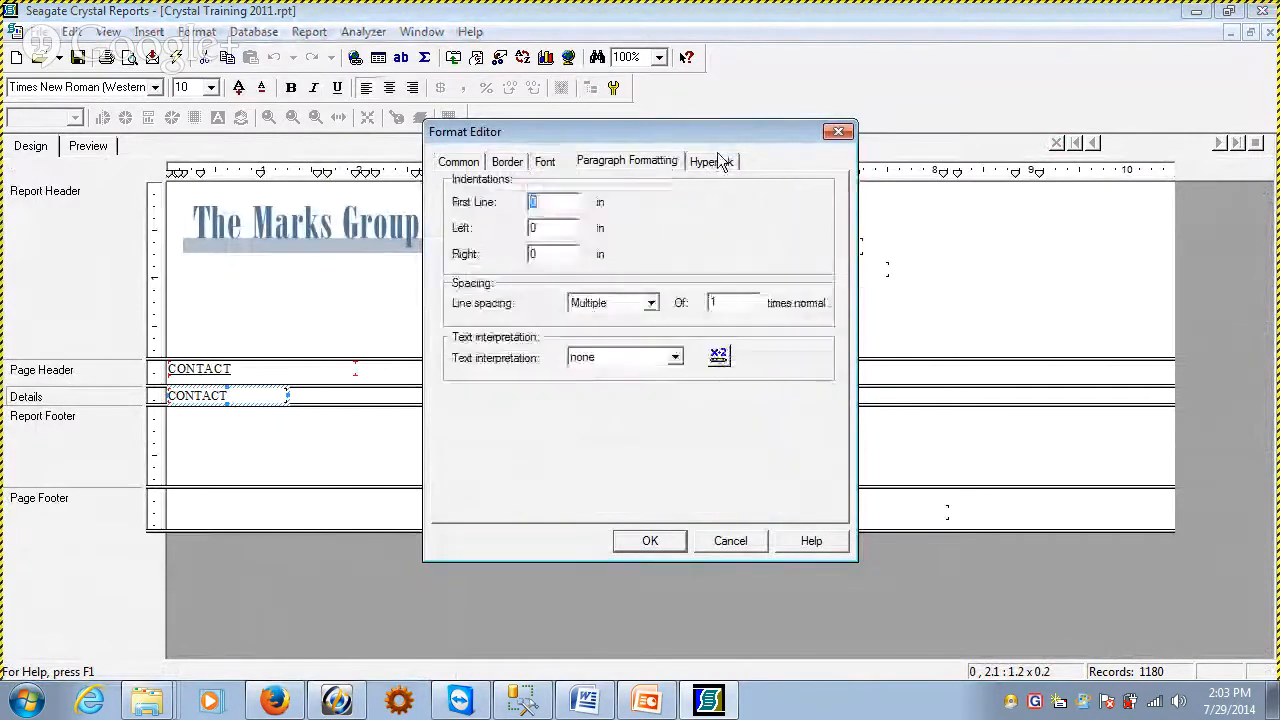
click(716, 162)
click(458, 161)
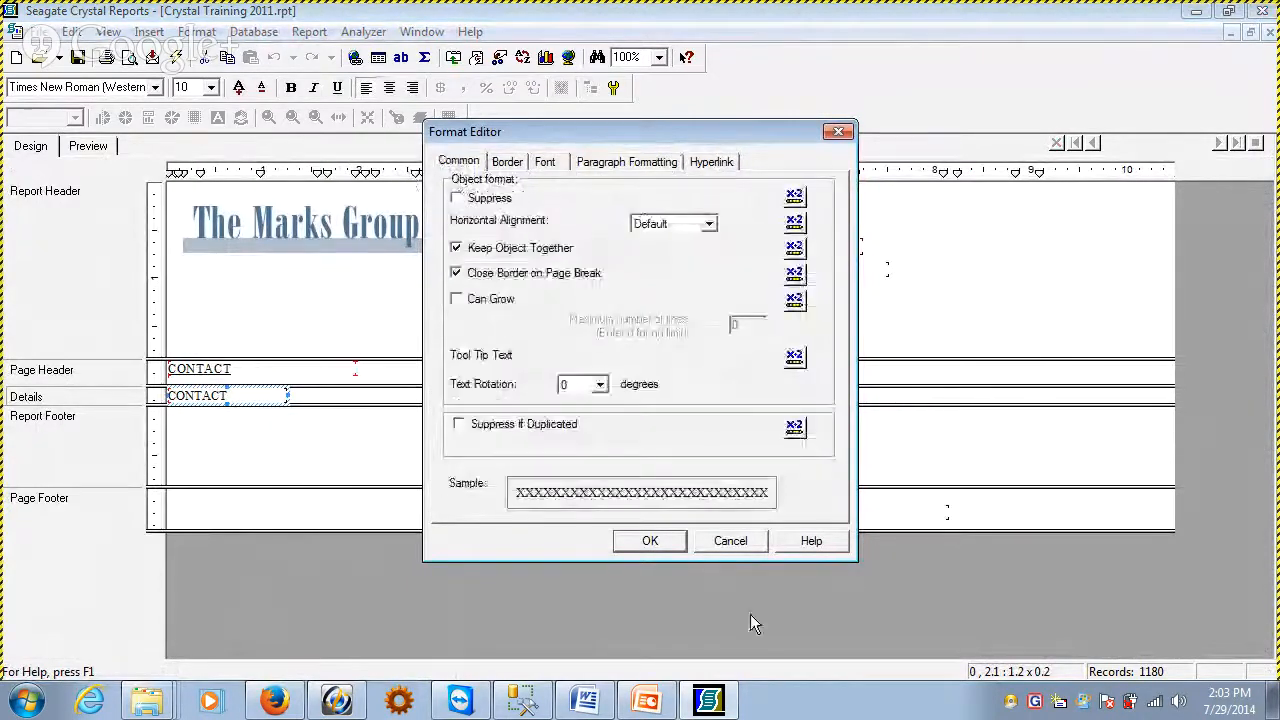
click(740, 546)
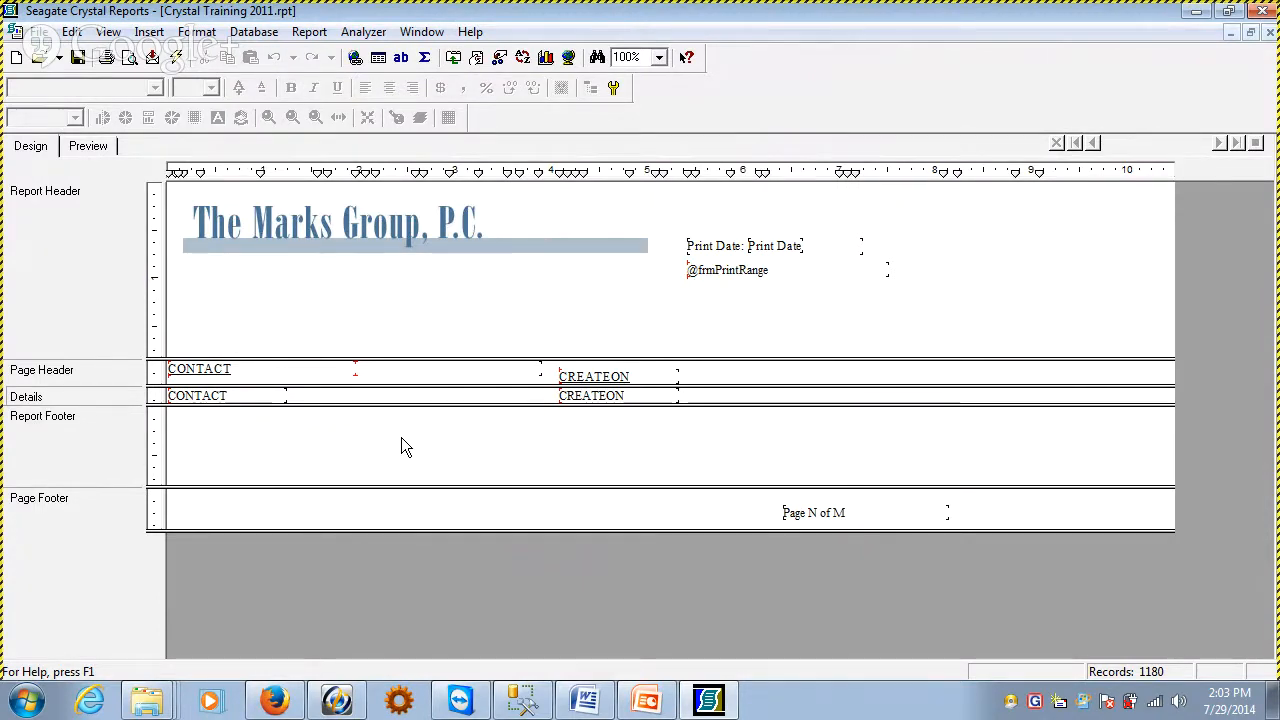
click(88, 146)
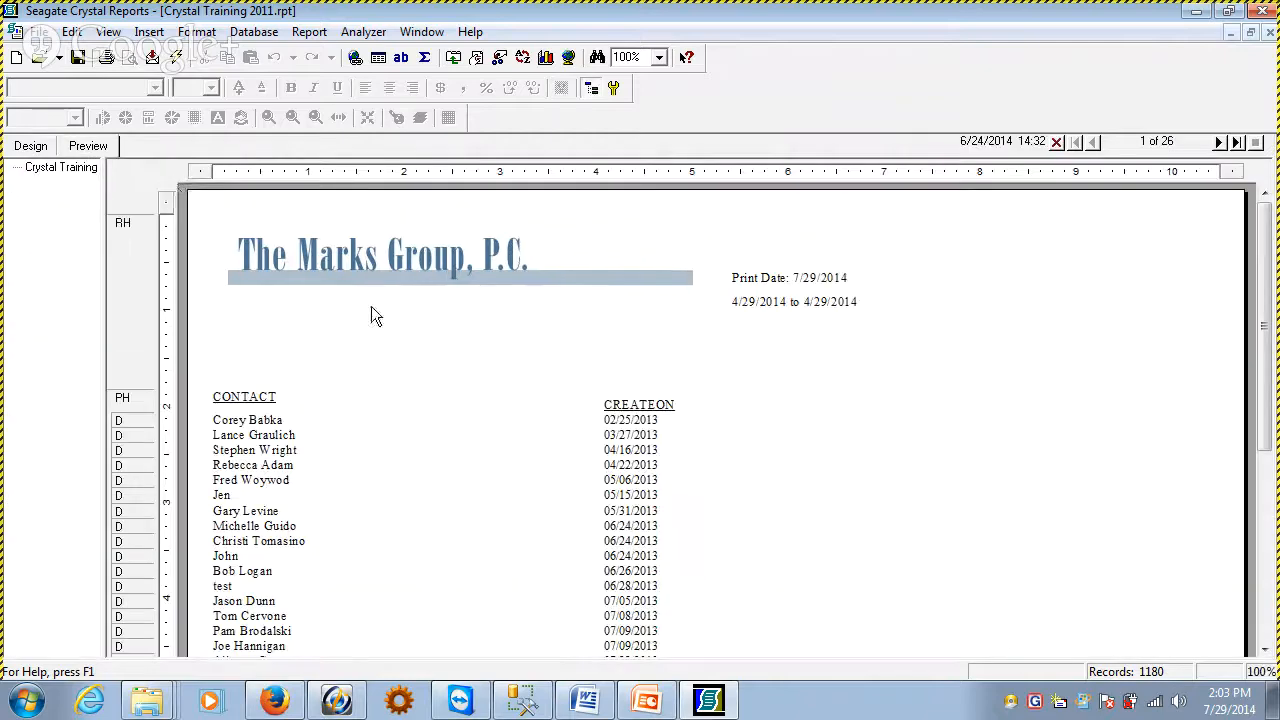
click(626, 434)
click(513, 444)
Open the list of formula fields for the report from the design view
click(28, 146)
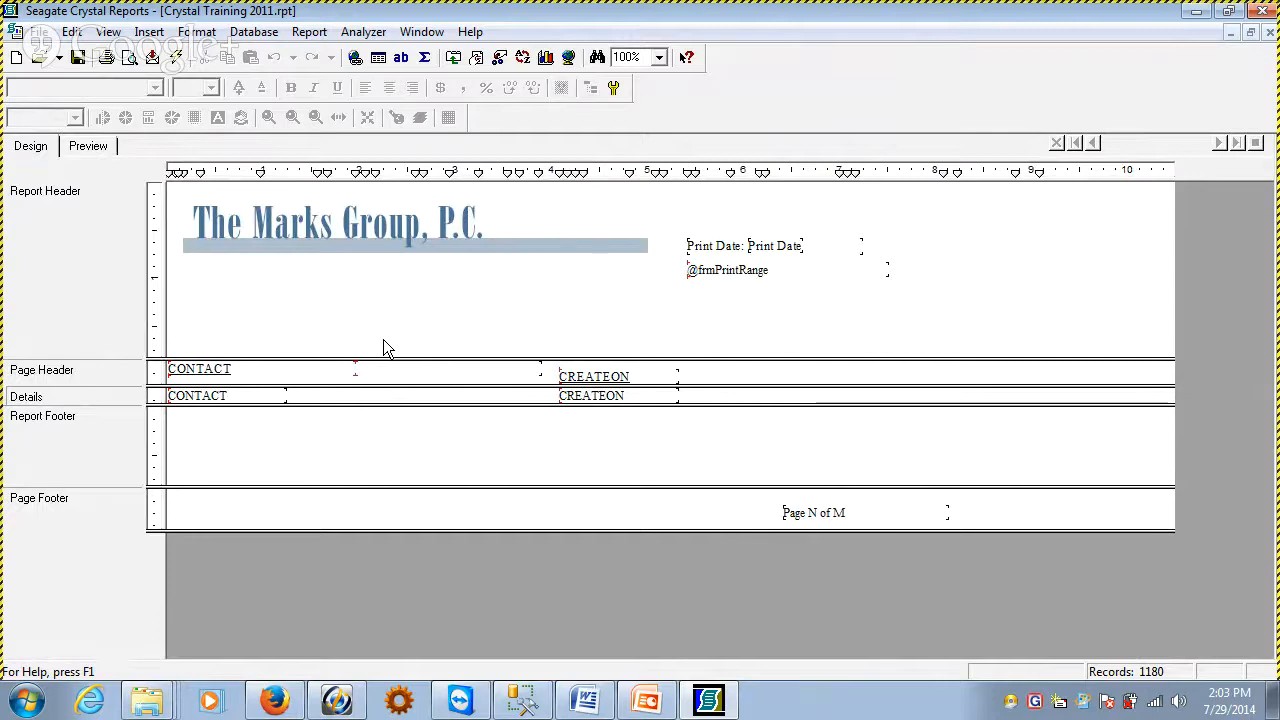
click(148, 32)
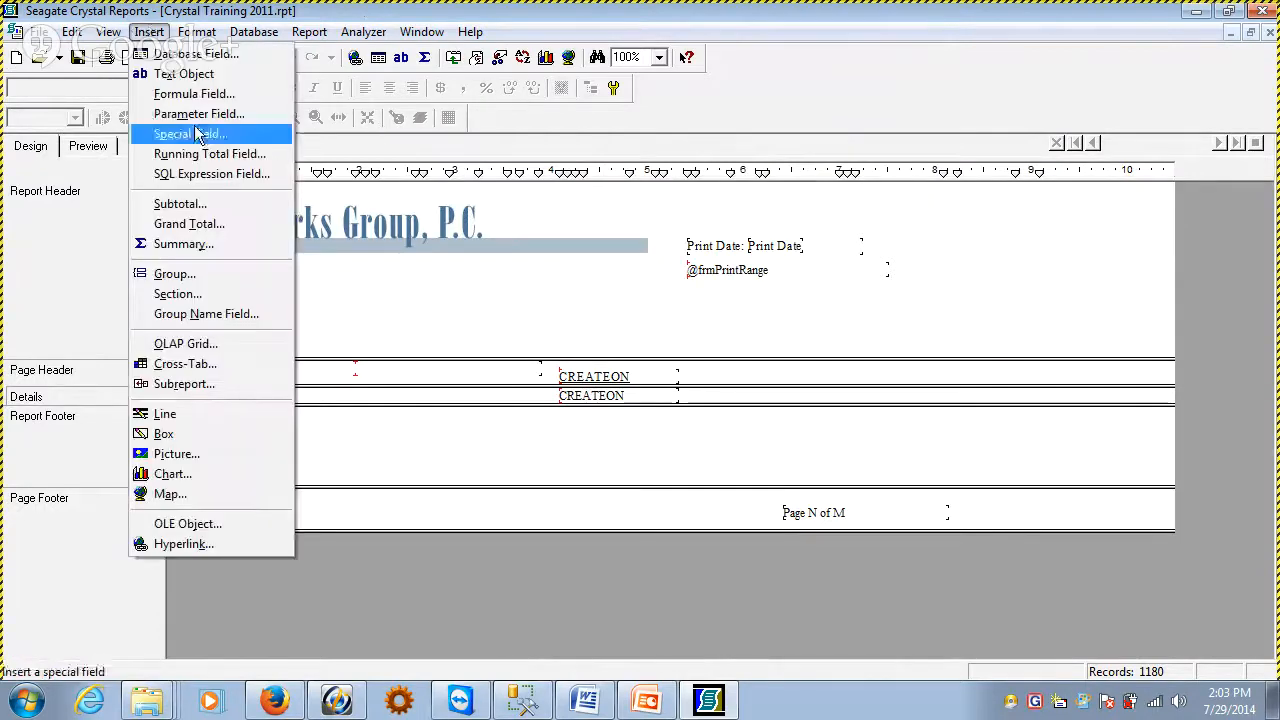
click(190, 93)
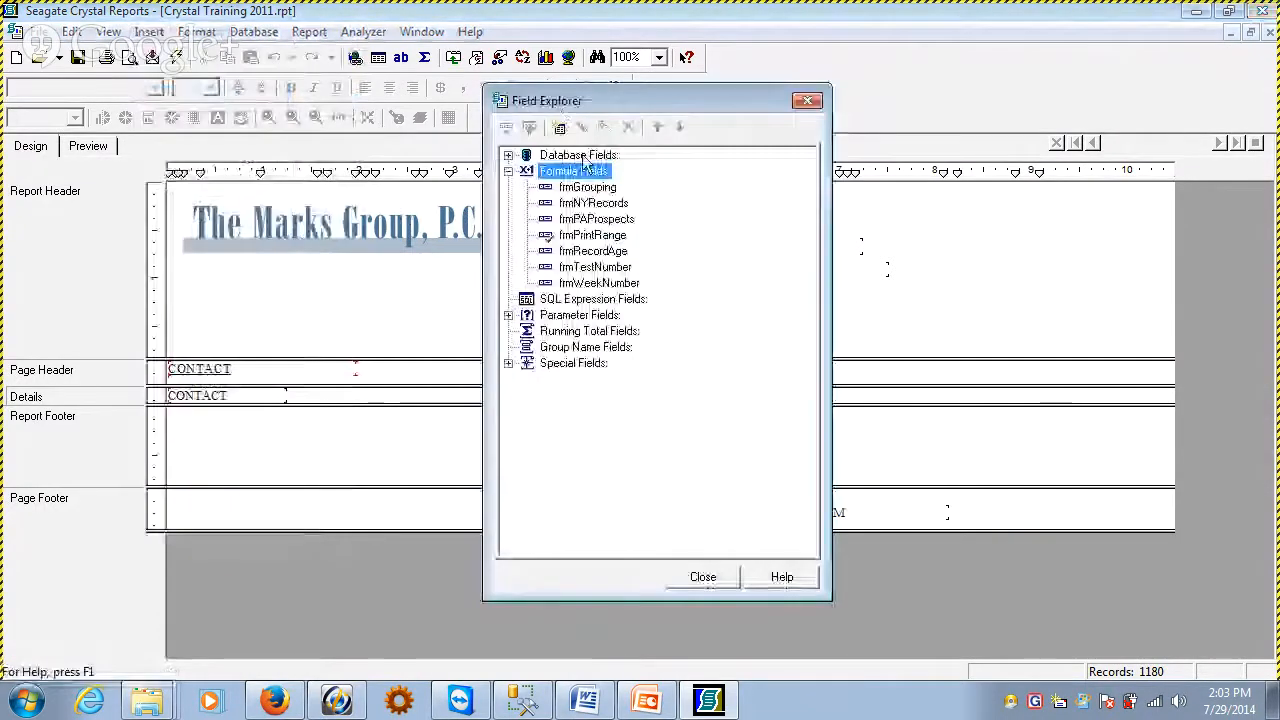
Try to create a new formula field named frmRecordAge
right_click(556, 182)
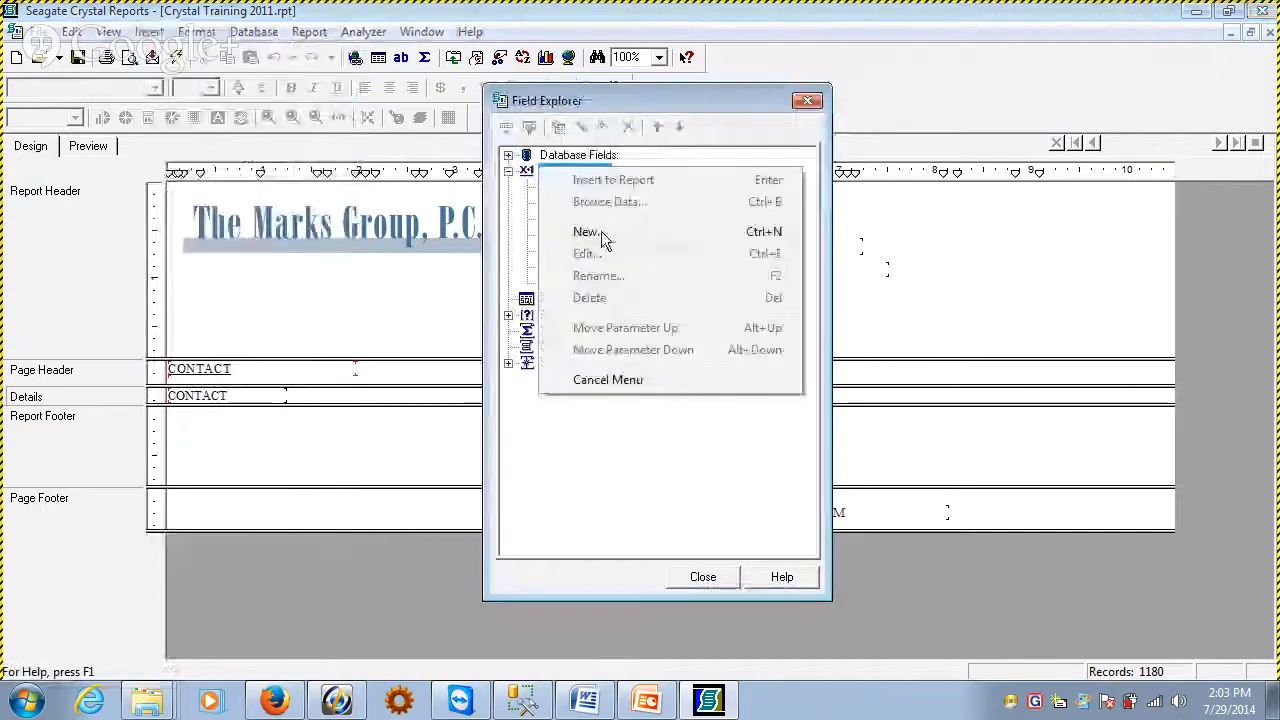
click(603, 235)
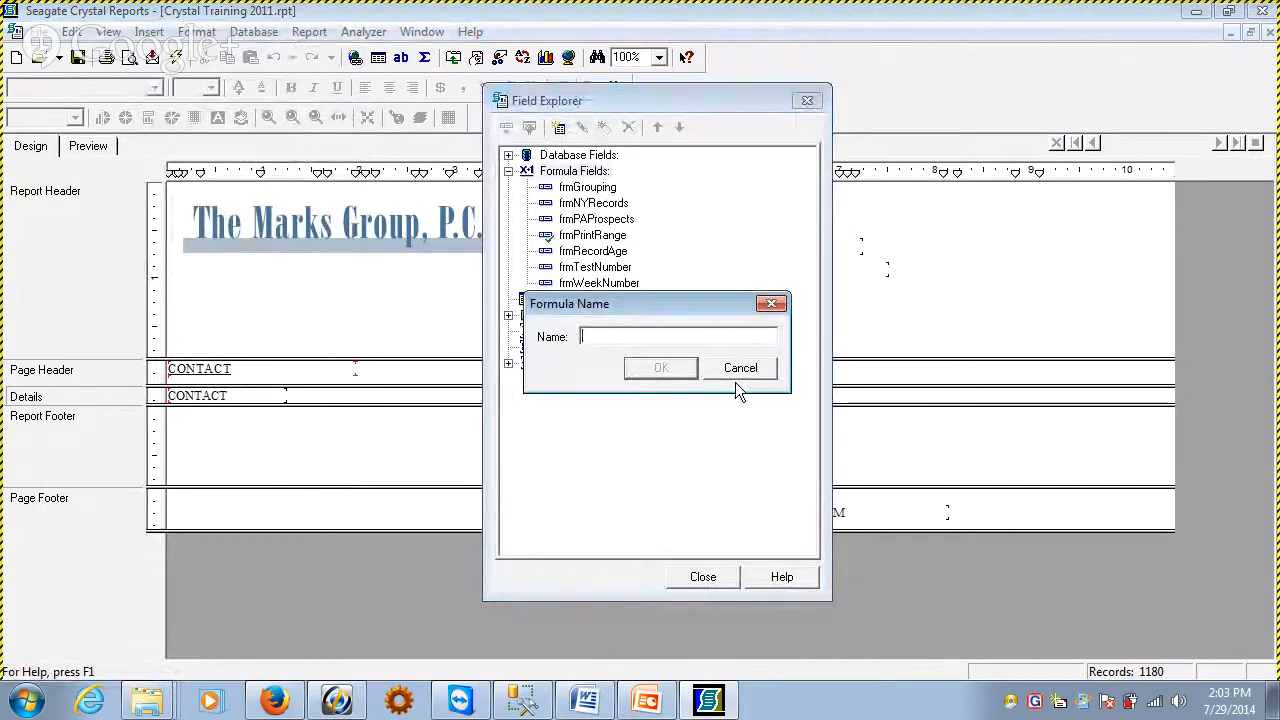
text(frm)
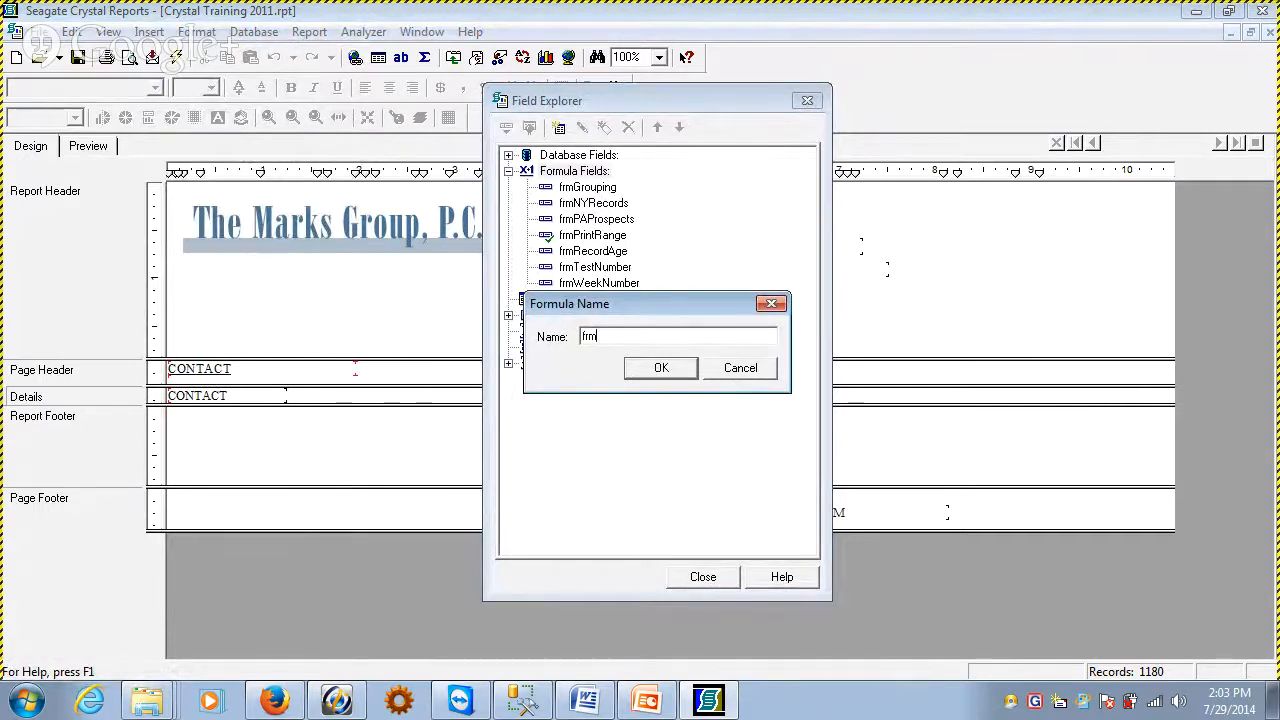
text(RecordAge)
click(661, 367)
click(722, 400)
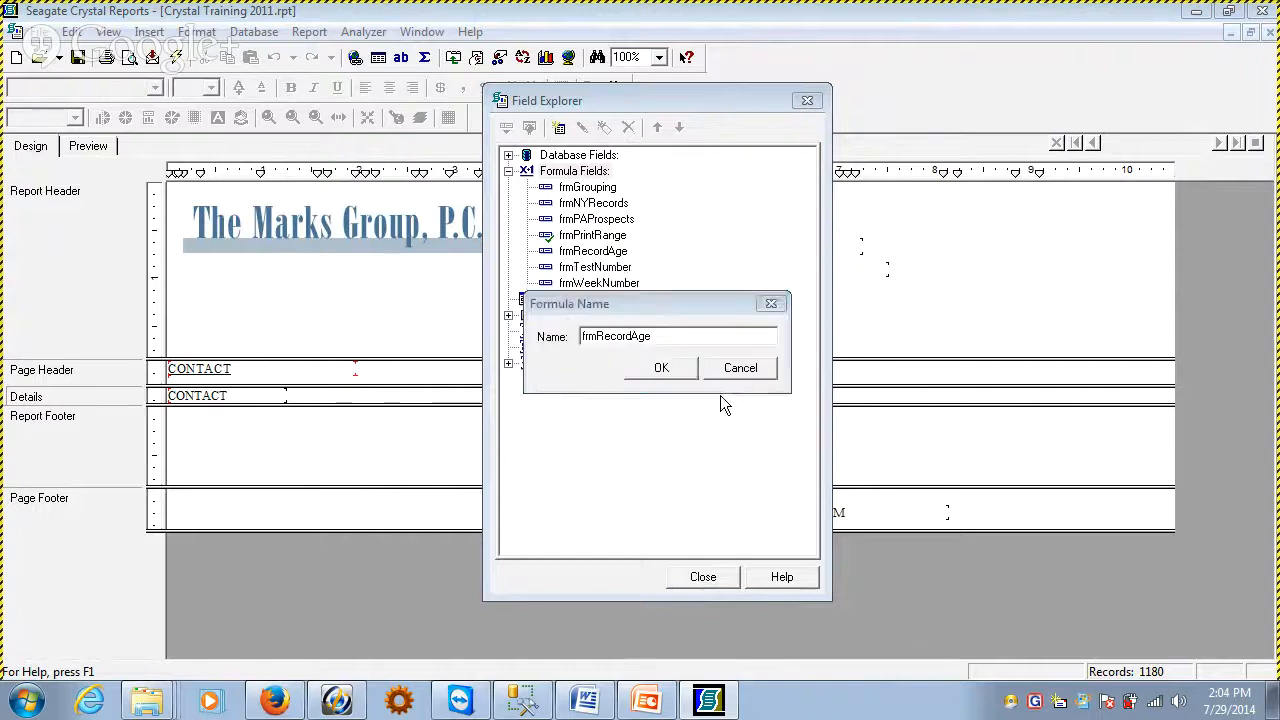
click(739, 371)
Delete the existing frmRecordAge formula field and create a new formula field with the same name
right_click(596, 254)
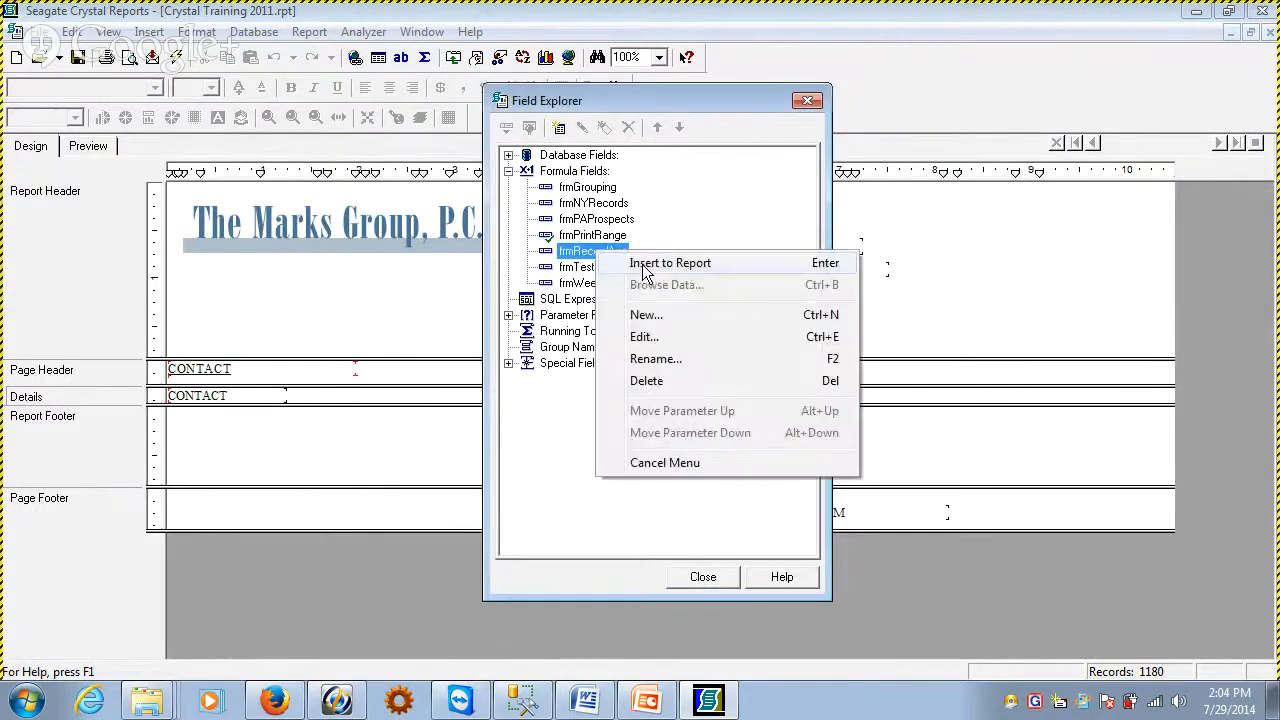
click(666, 379)
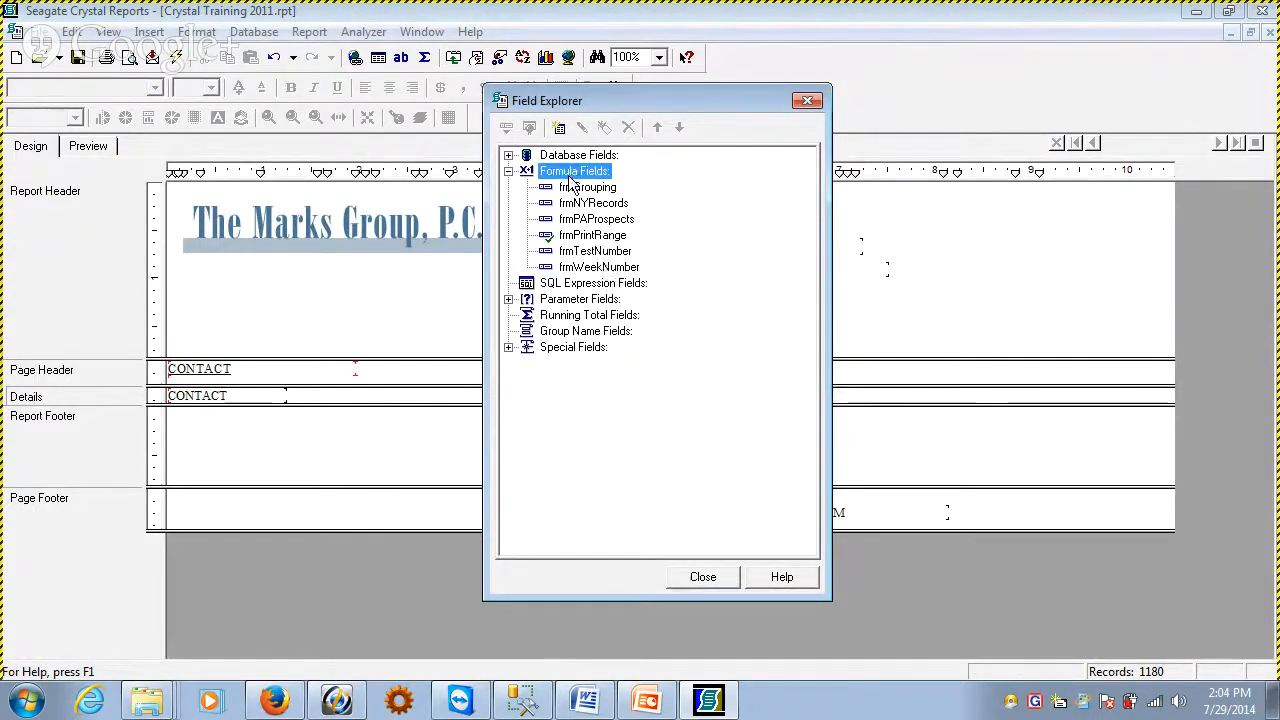
right_click(574, 171)
click(630, 241)
text(frmRecordgwe)
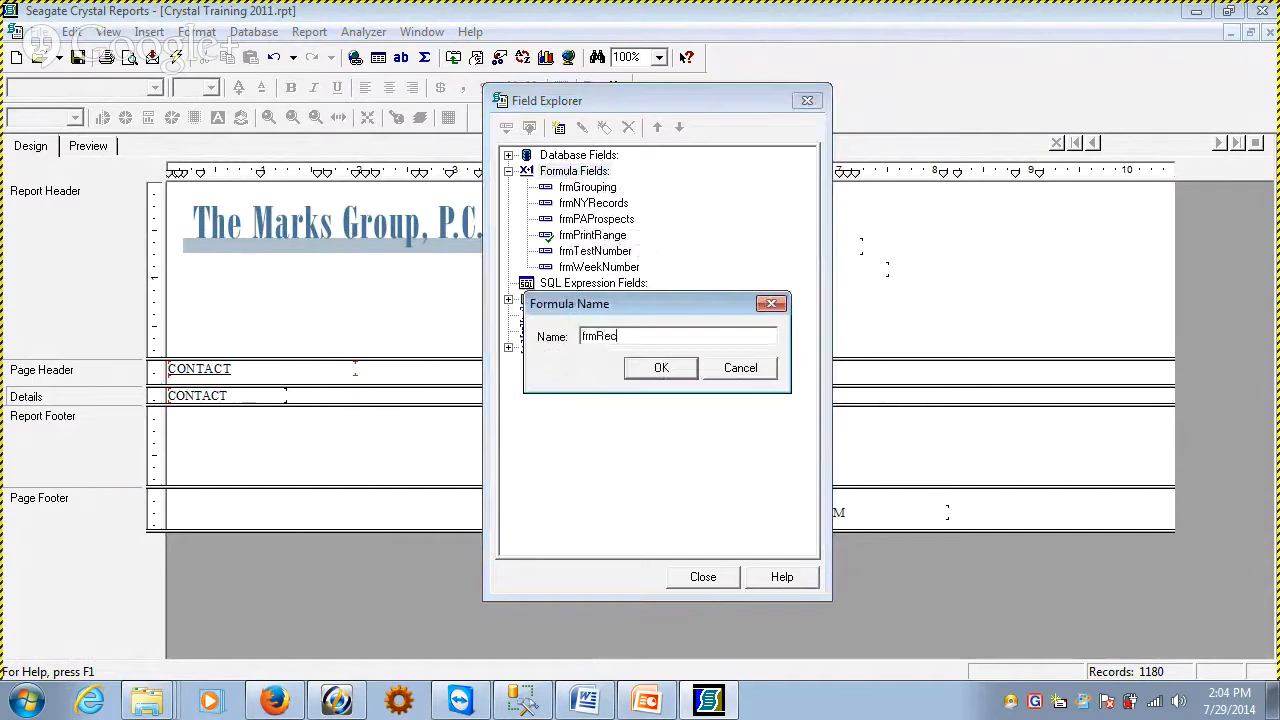
key(BackSpace)
text(Afge)
key(BackSpace)
key(BackSpace)
key(BackSpace)
text(ge)
key(Return)
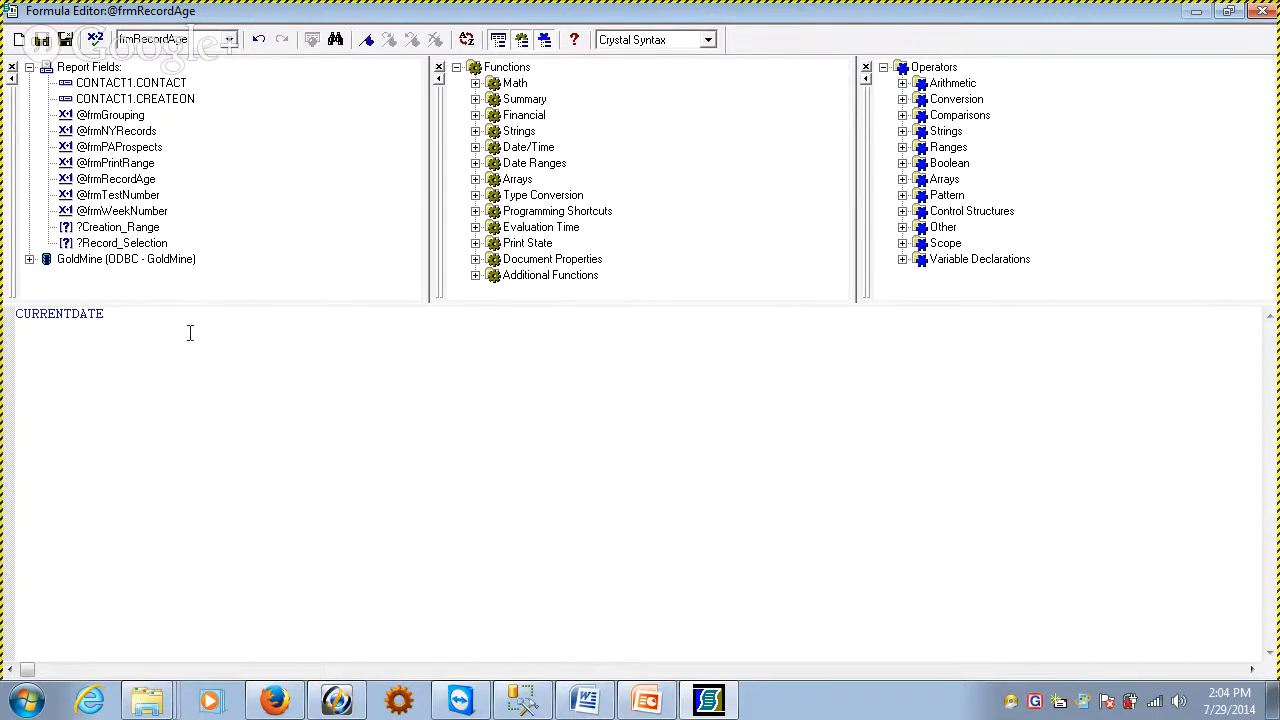
Browse the Date Ranges and Date/Time functions, looking at CurrentDate, CurrentTime and CurrentDateTime
key(ctrl+a)
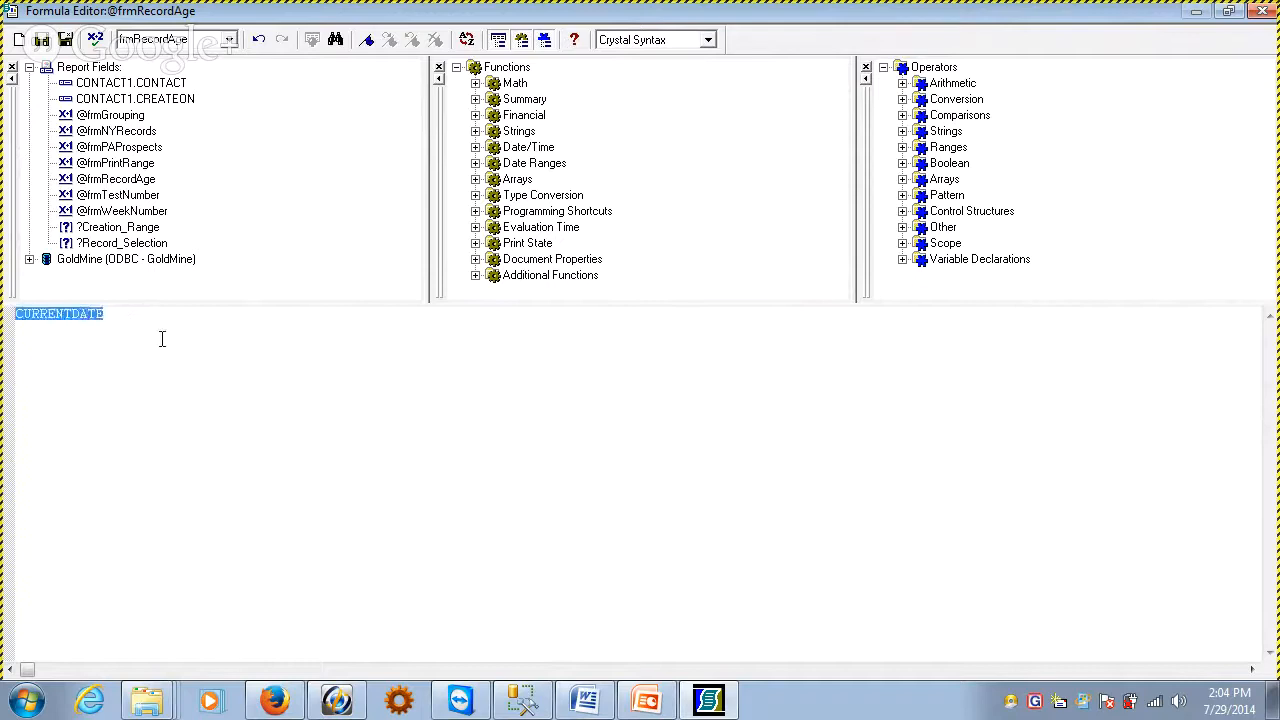
click(343, 396)
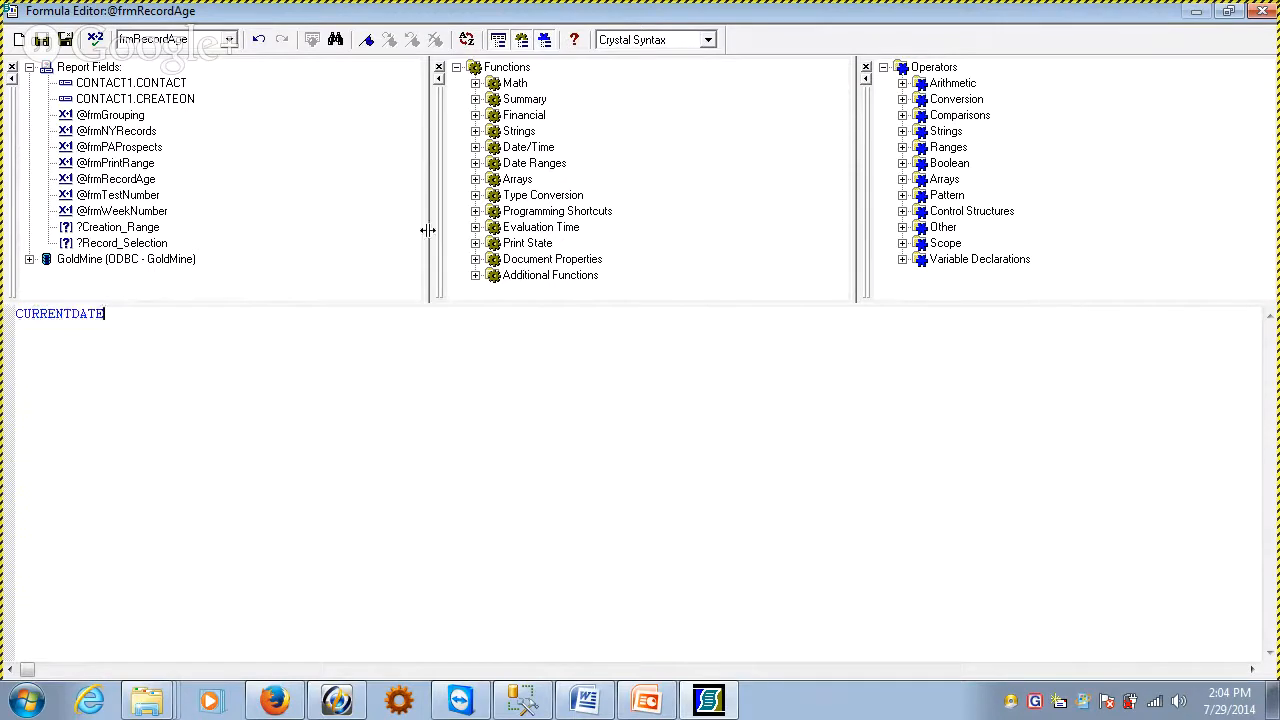
click(475, 163)
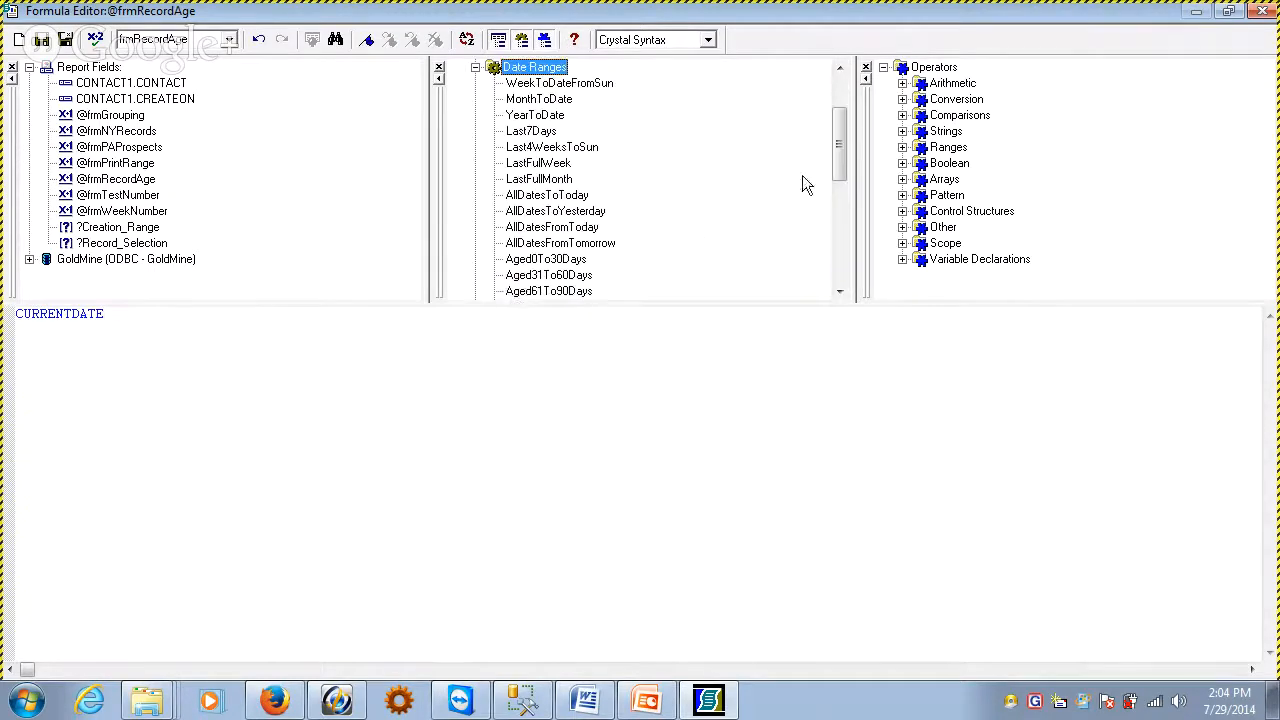
scroll(740, 161, up, 1)
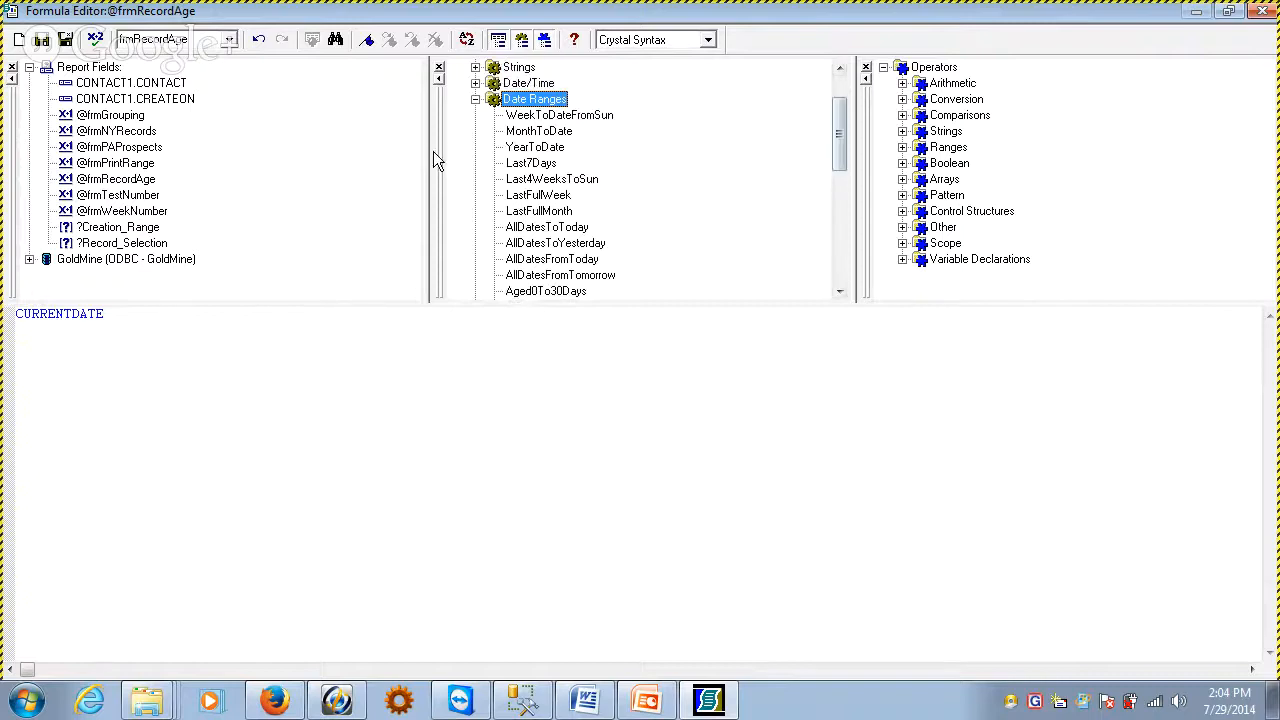
click(476, 83)
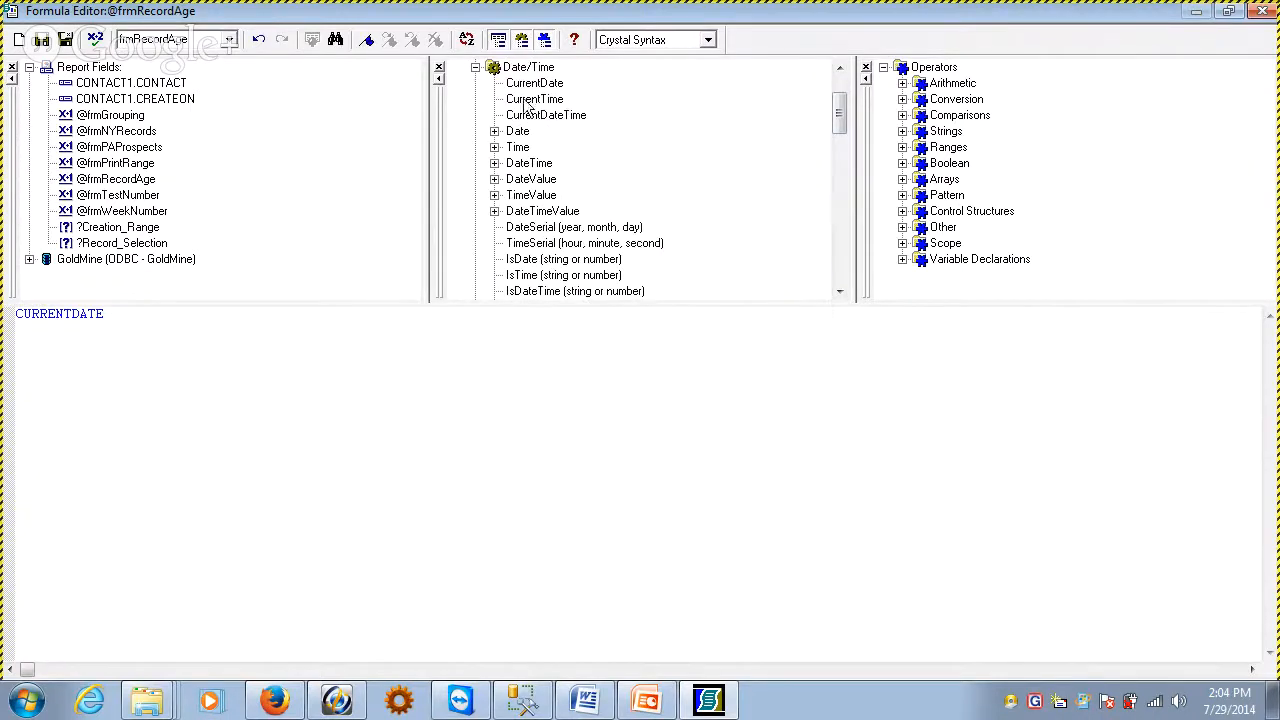
click(524, 100)
click(527, 84)
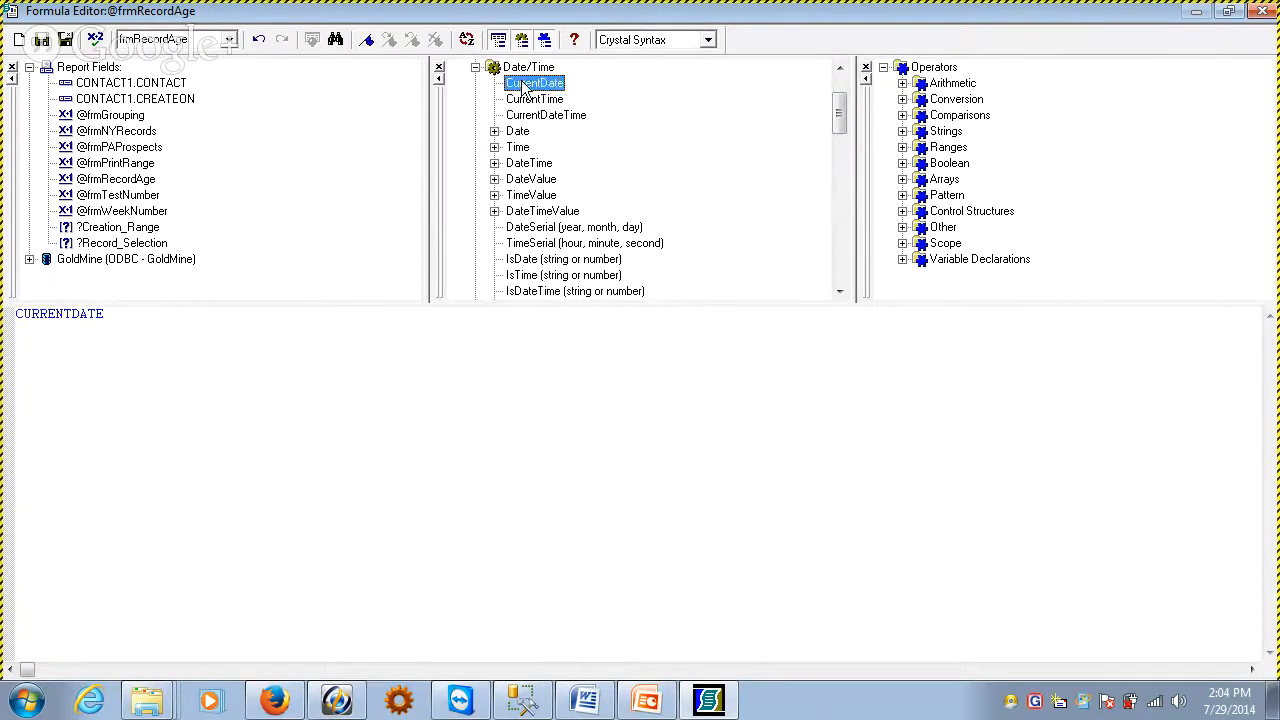
click(535, 116)
Extend the formula to subtract the CONTACT1.CREATEON field from CURRENTDATE
click(152, 449)
drag(74, 317, 178, 327)
click(121, 341)
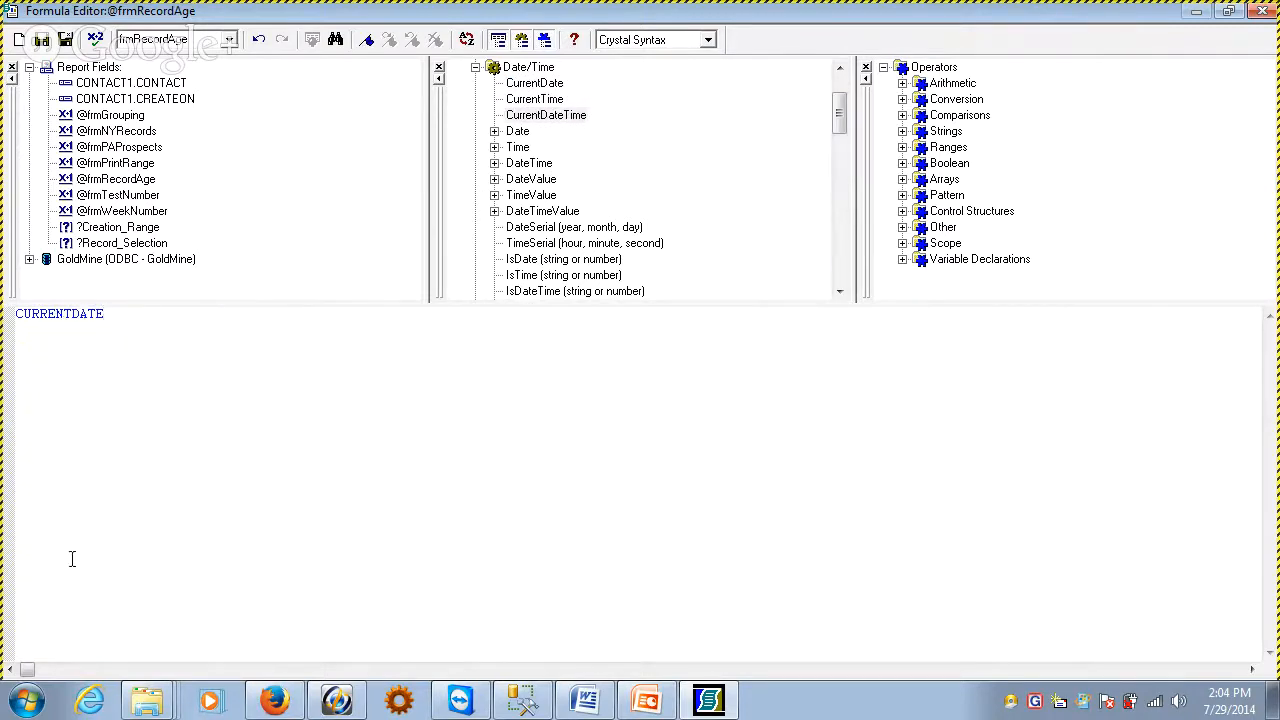
text(-)
double_click(158, 99)
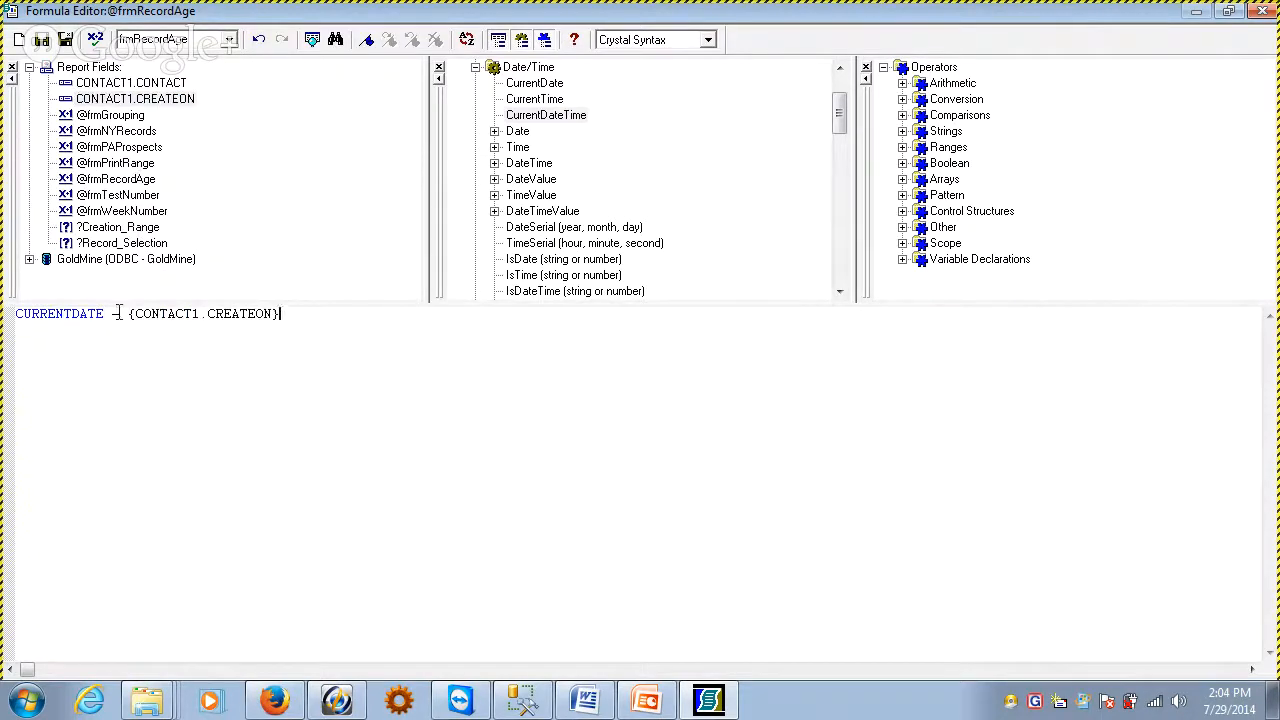
Review the CURRENTDATE term, the minus operator and the CONTACT1.CREATEON field in the formula
drag(124, 313, 394, 323)
click(214, 408)
double_click(113, 316)
click(118, 316)
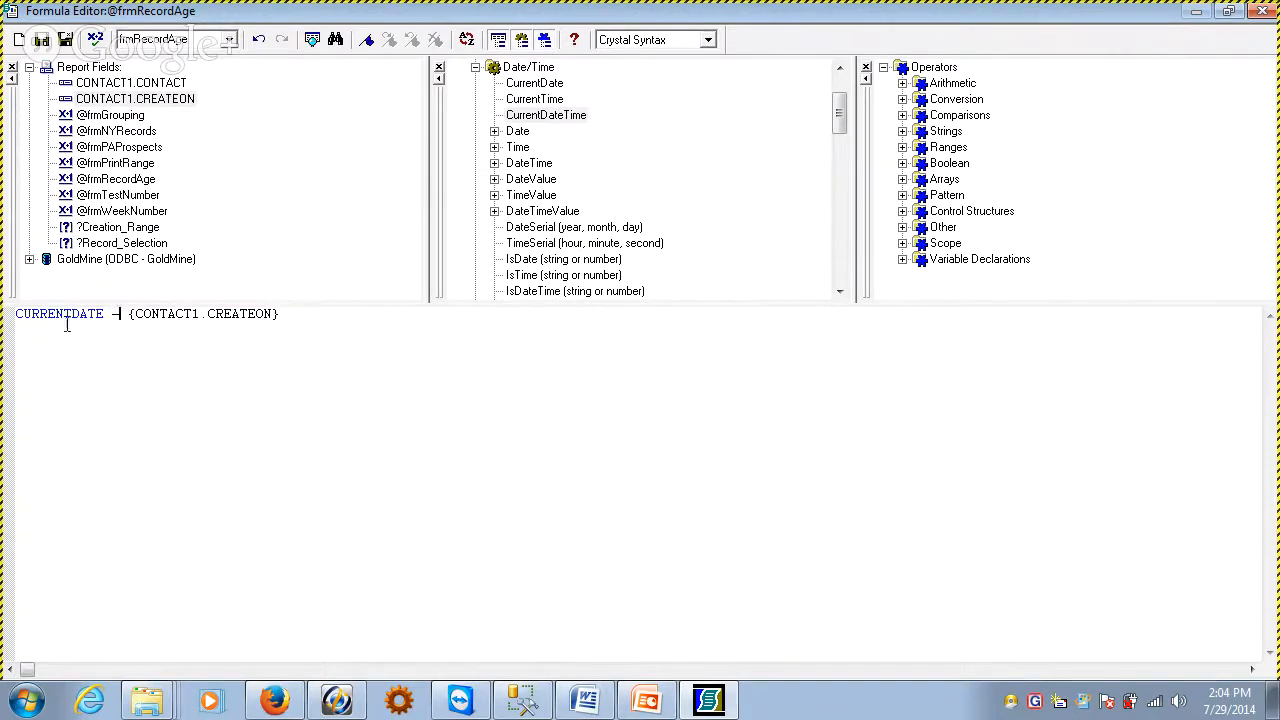
drag(104, 316, 16, 320)
click(133, 313)
drag(130, 313, 306, 320)
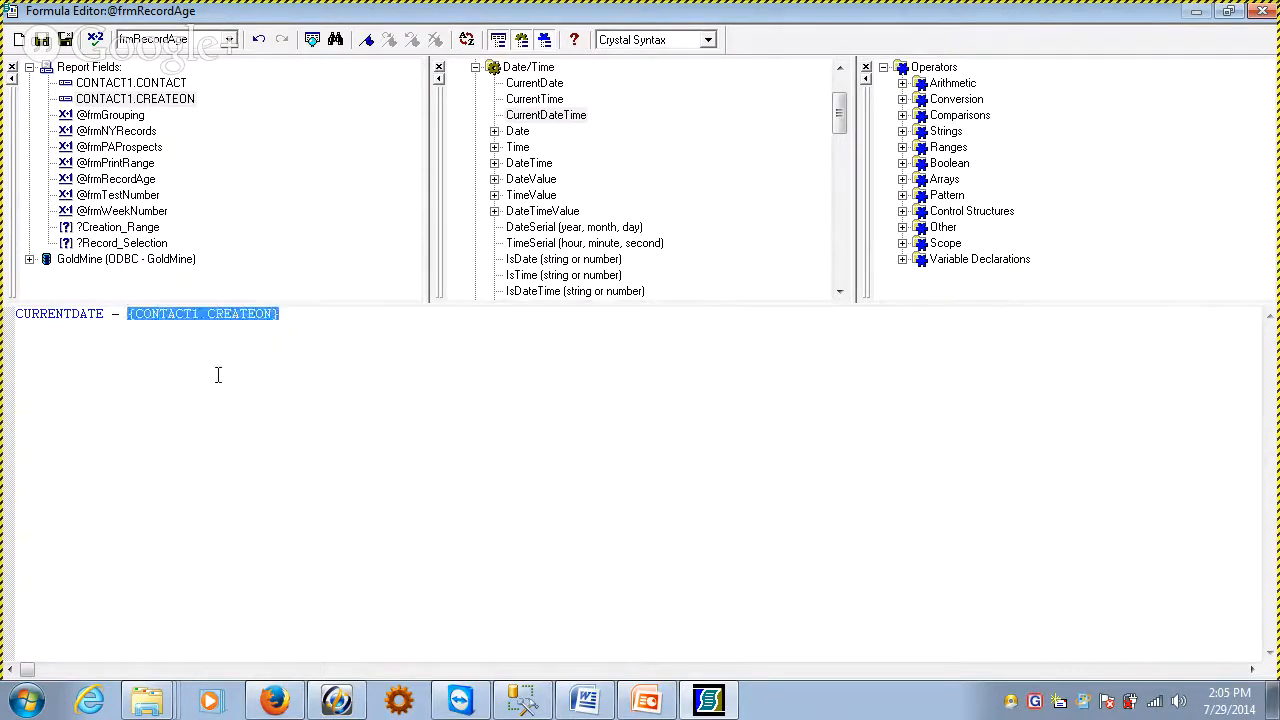
click(204, 375)
drag(106, 322, 12, 318)
click(182, 376)
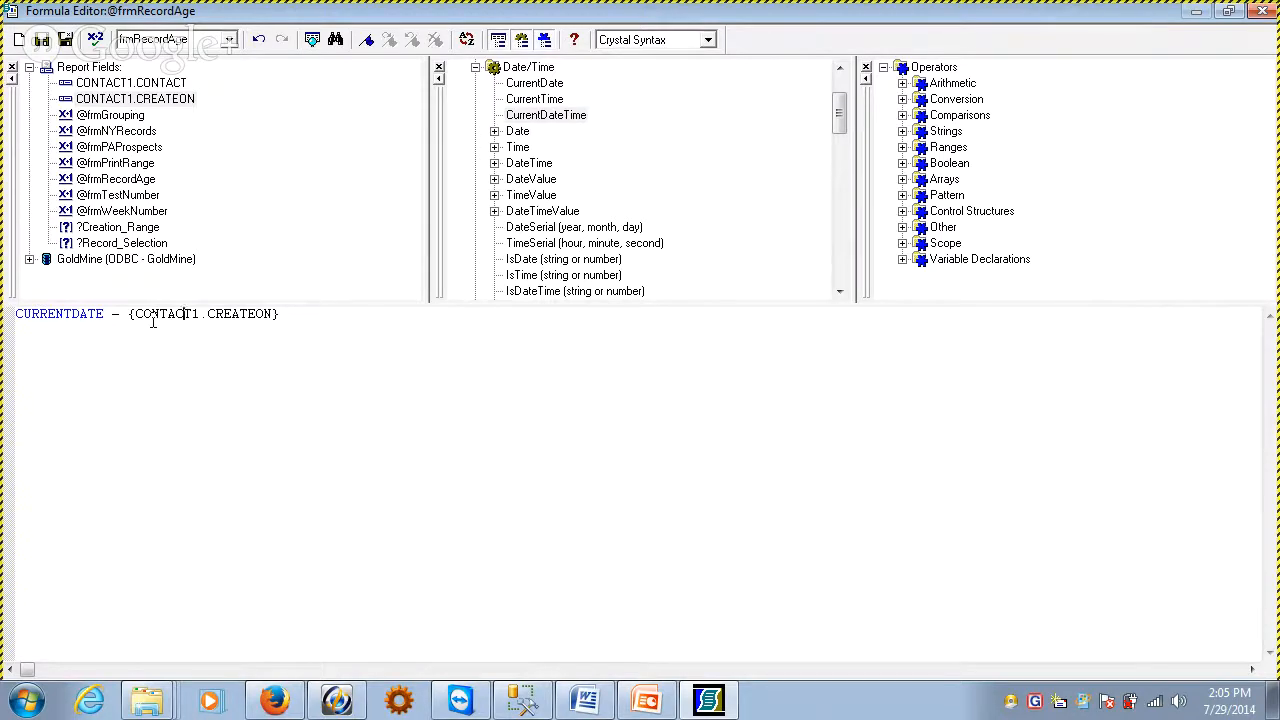
Check the frmRecordAge formula for errors, then save it and close the formula editor
click(96, 41)
drag(600, 273, 396, 176)
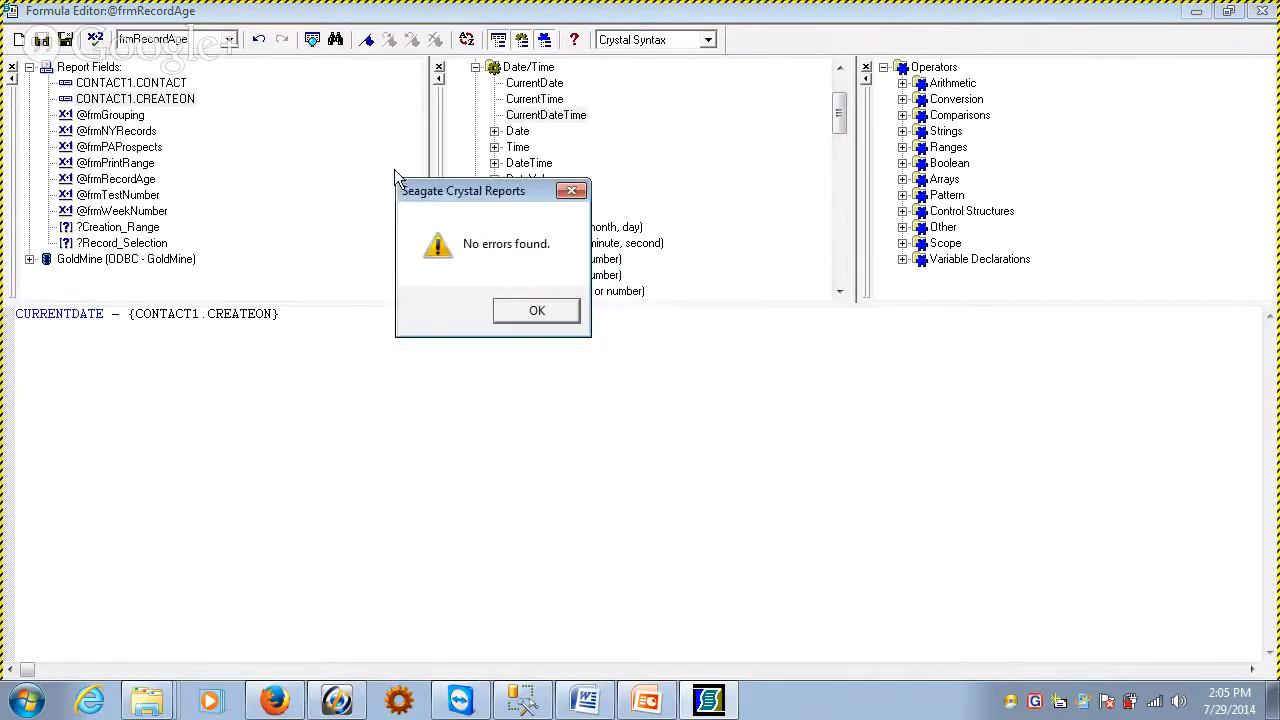
click(542, 318)
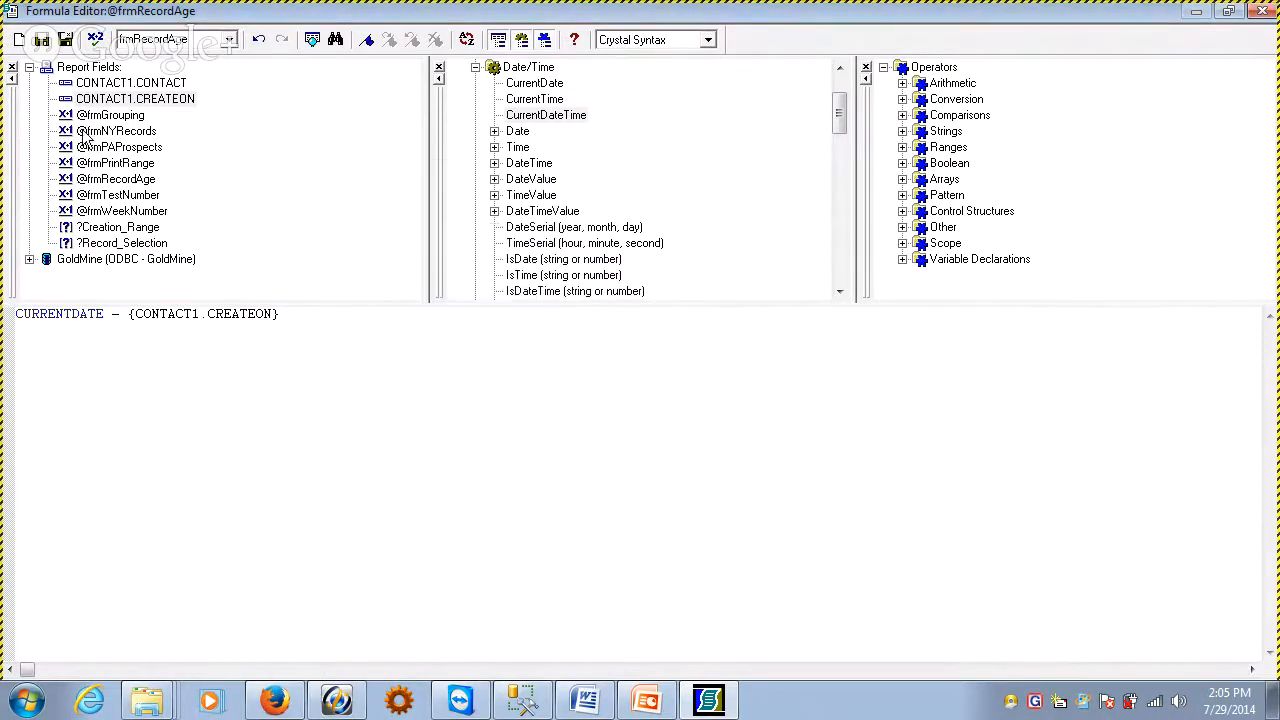
click(62, 42)
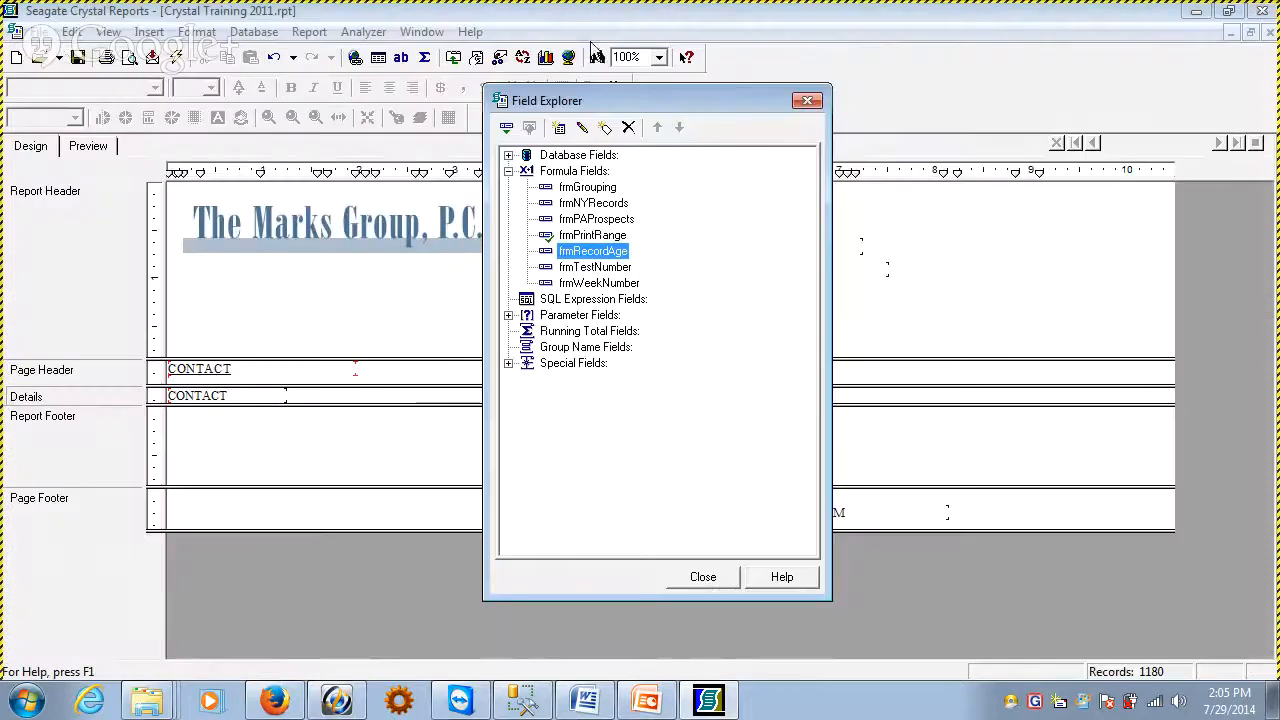
Place the frmRecordAge formula field in the Details section beside CREATEON and preview the report
drag(922, 72, 979, 59)
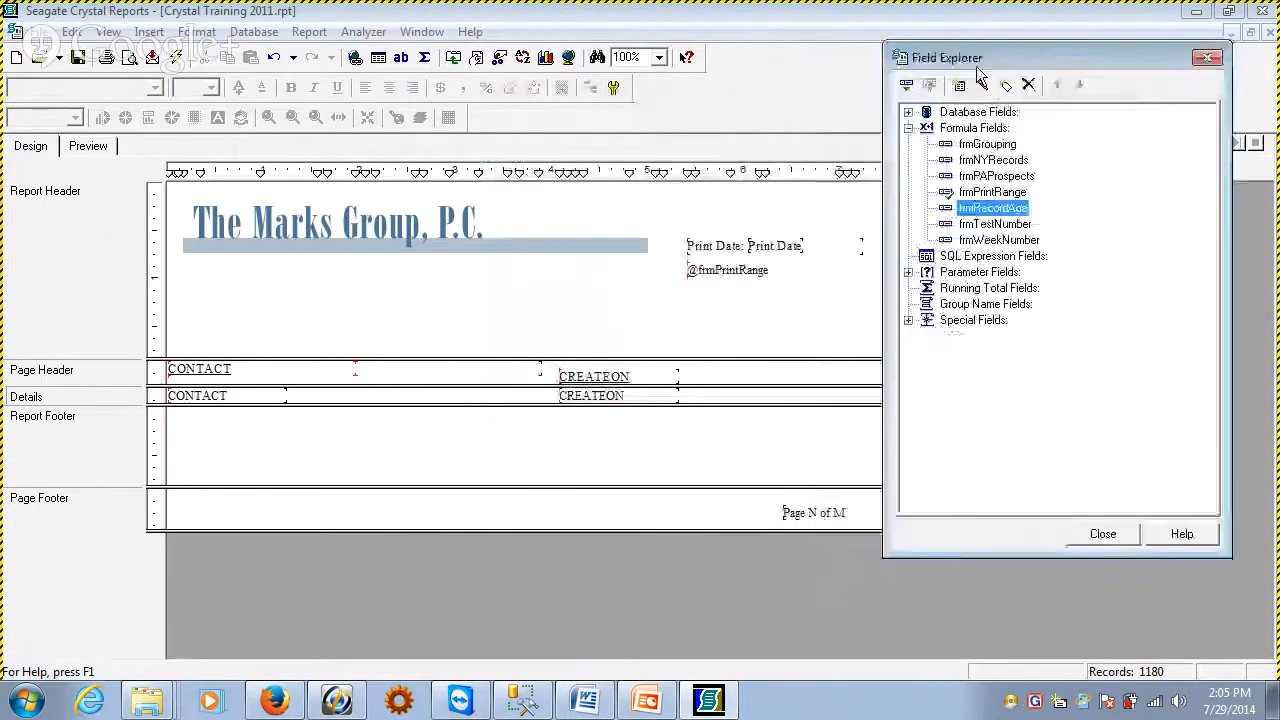
drag(884, 138, 928, 141)
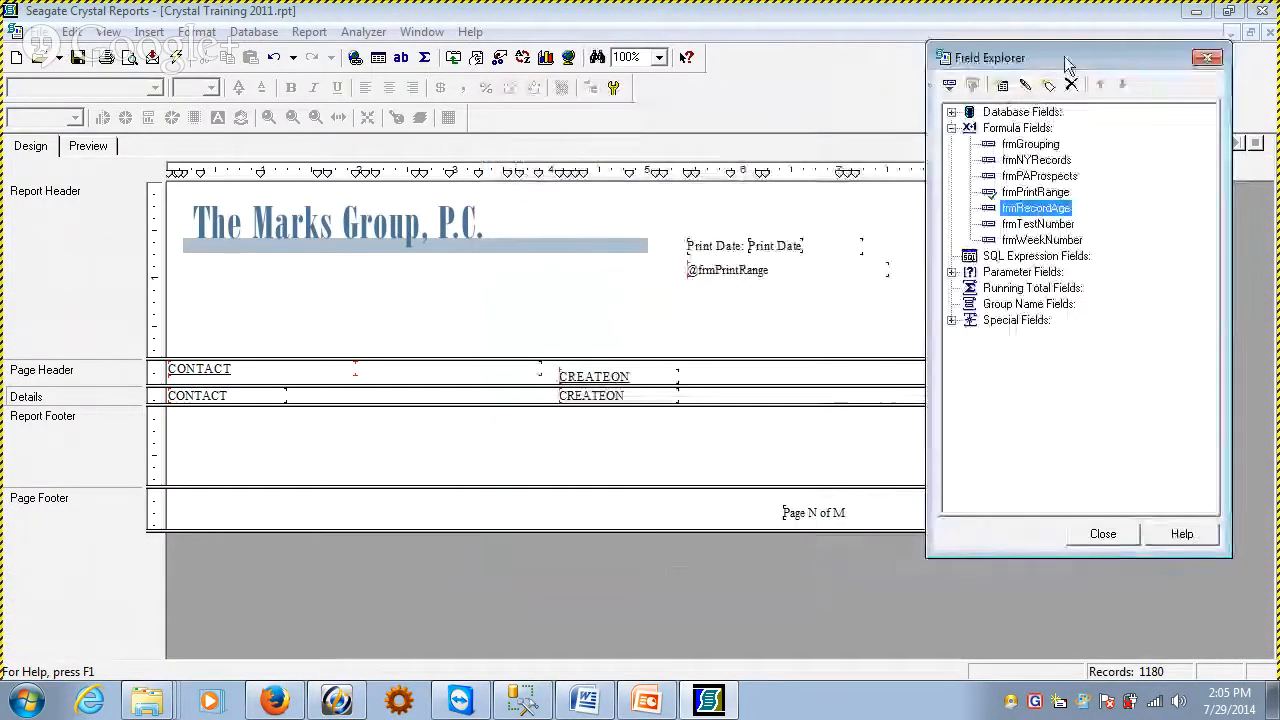
drag(1040, 60, 1072, 50)
drag(1070, 205, 700, 396)
click(622, 440)
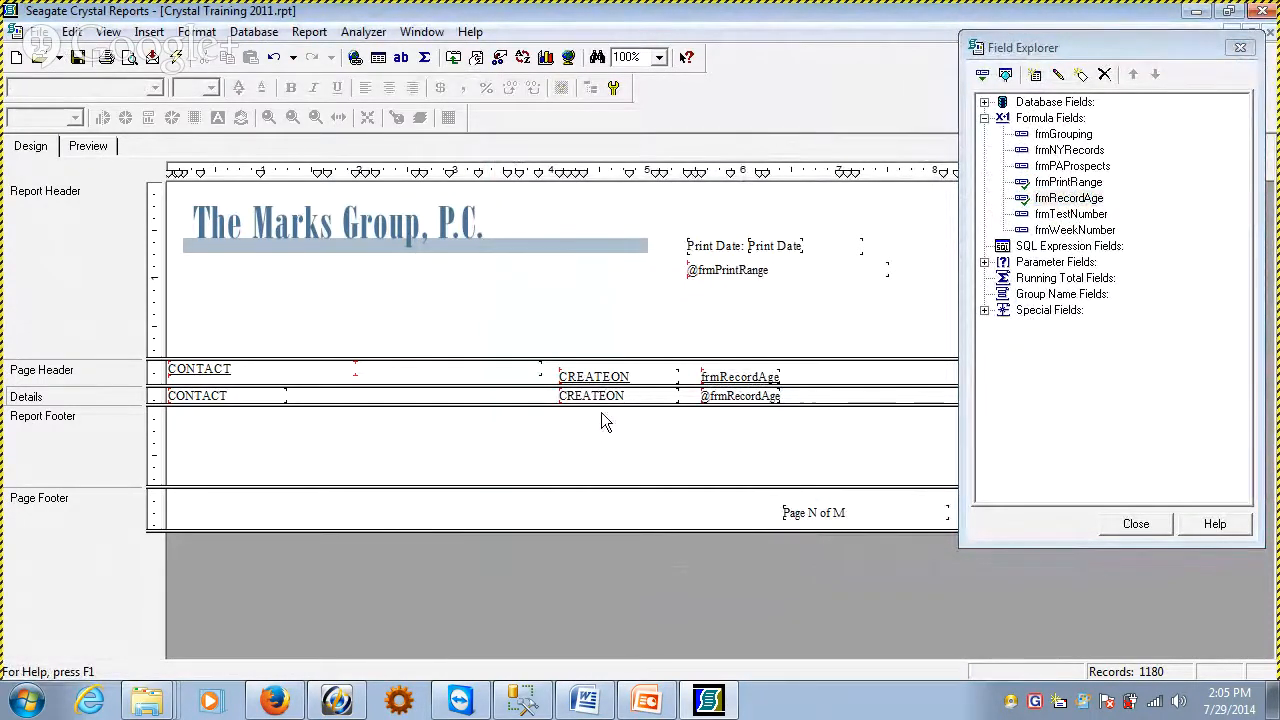
click(88, 146)
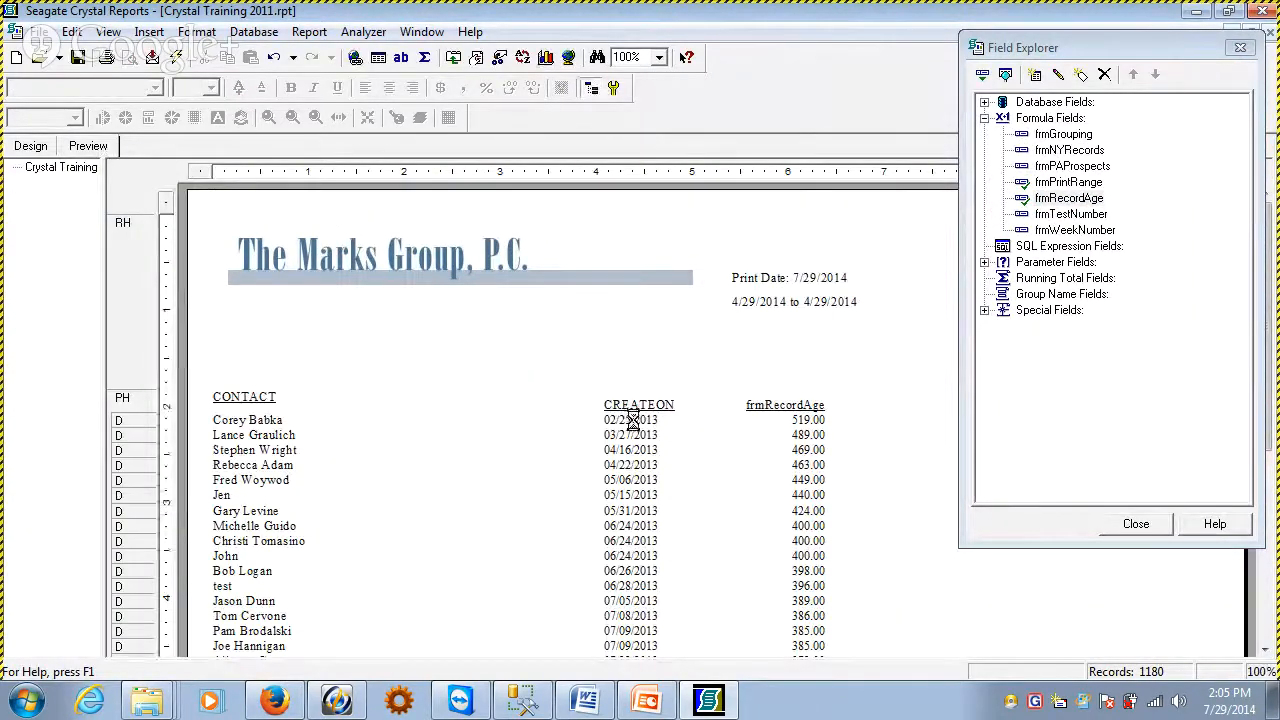
Format the frmRecordAge field with the (1,123) number style, without decimals
click(795, 464)
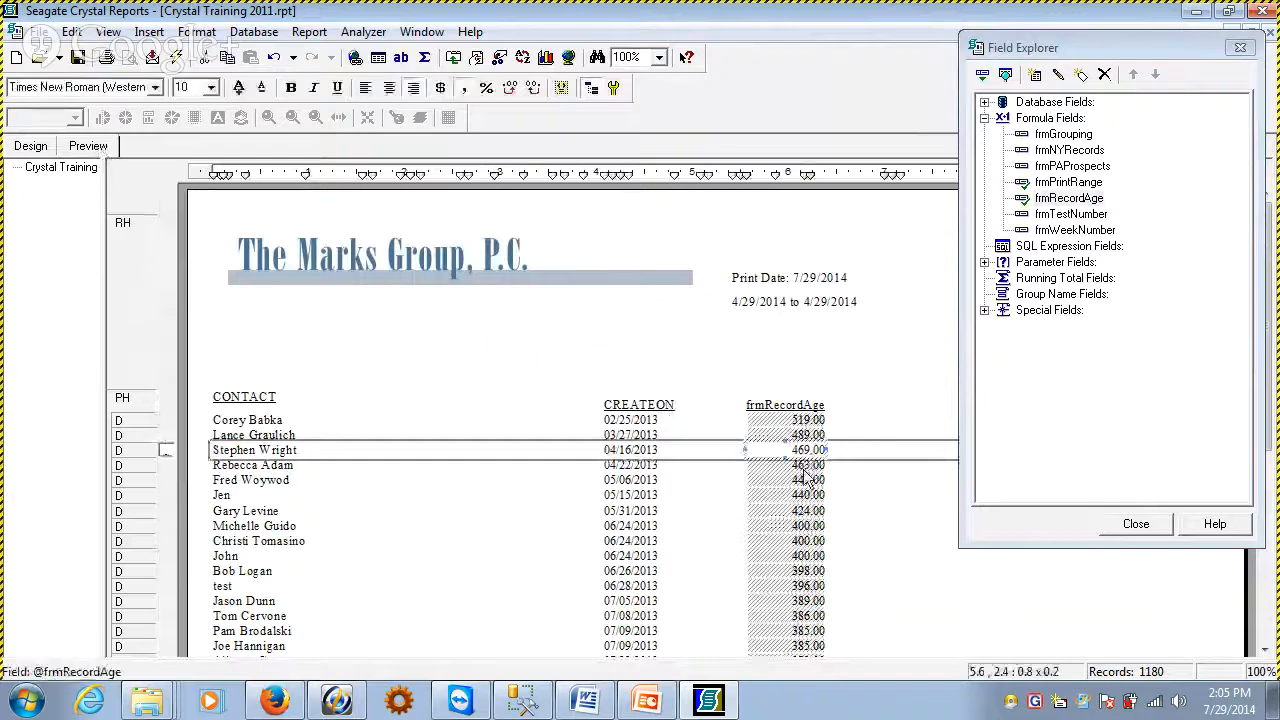
click(603, 376)
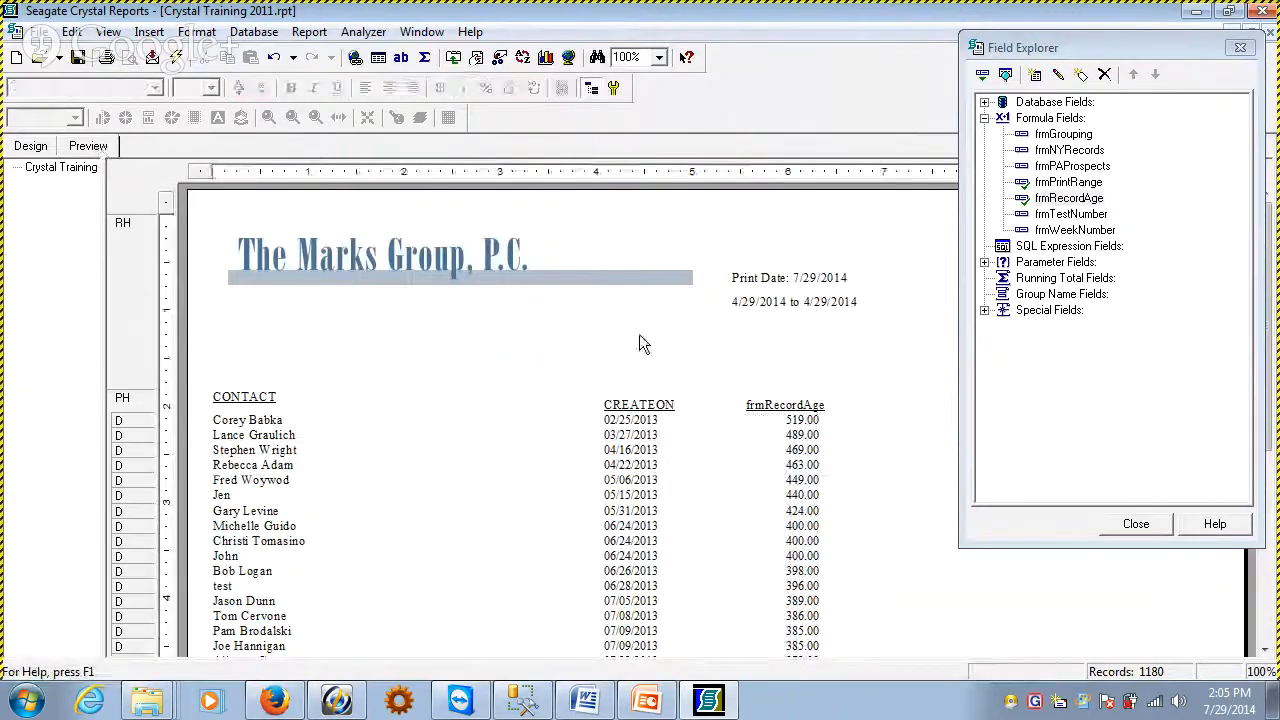
click(798, 422)
click(810, 368)
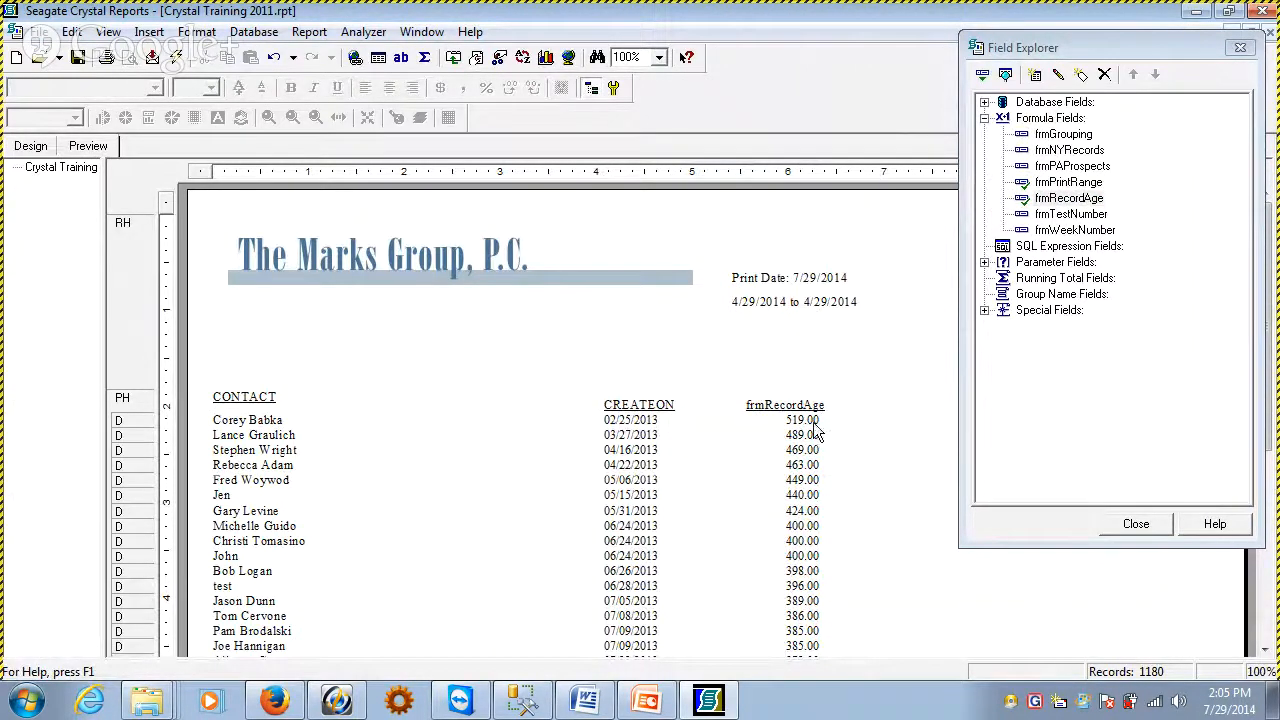
right_click(815, 430)
click(882, 272)
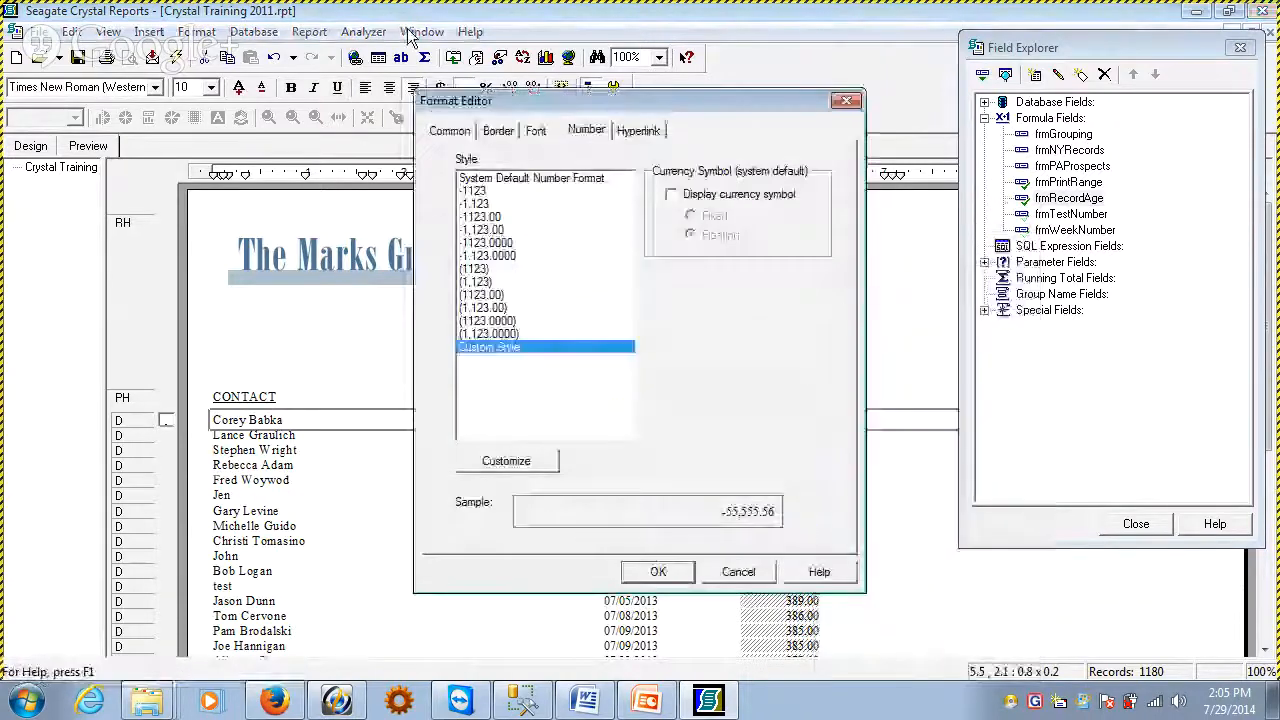
drag(580, 102, 652, 79)
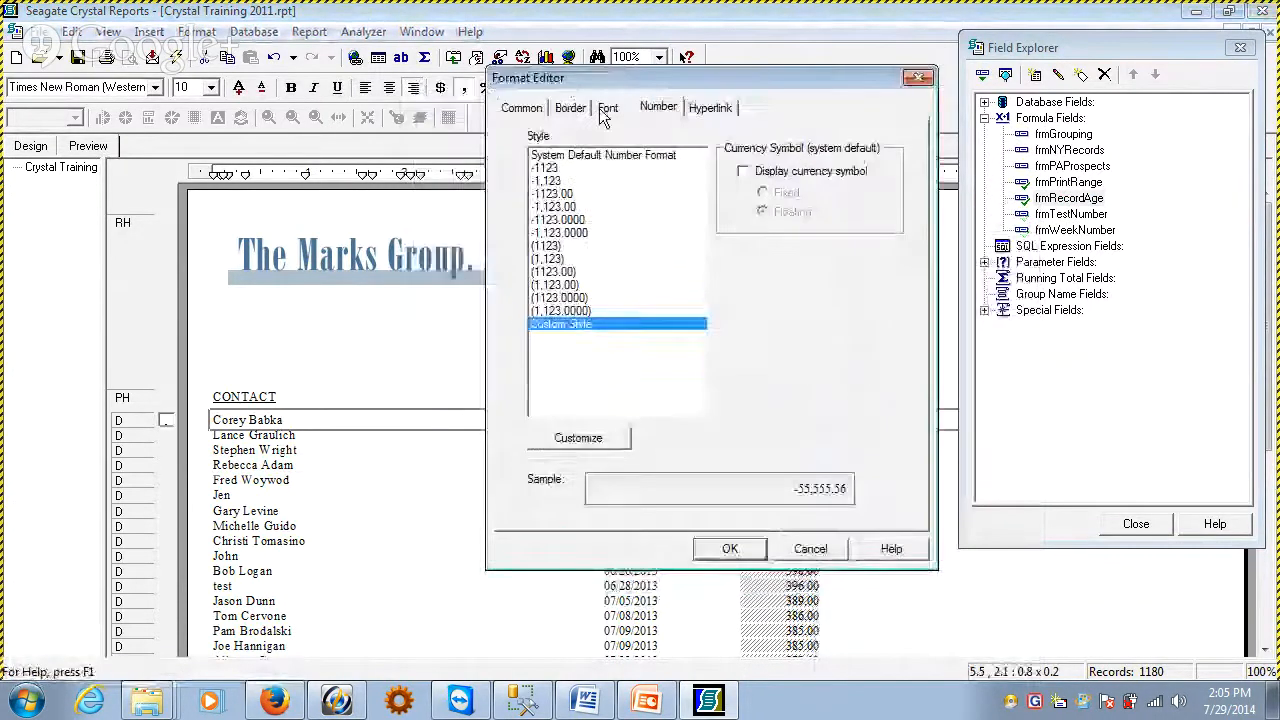
drag(604, 117, 679, 105)
click(645, 245)
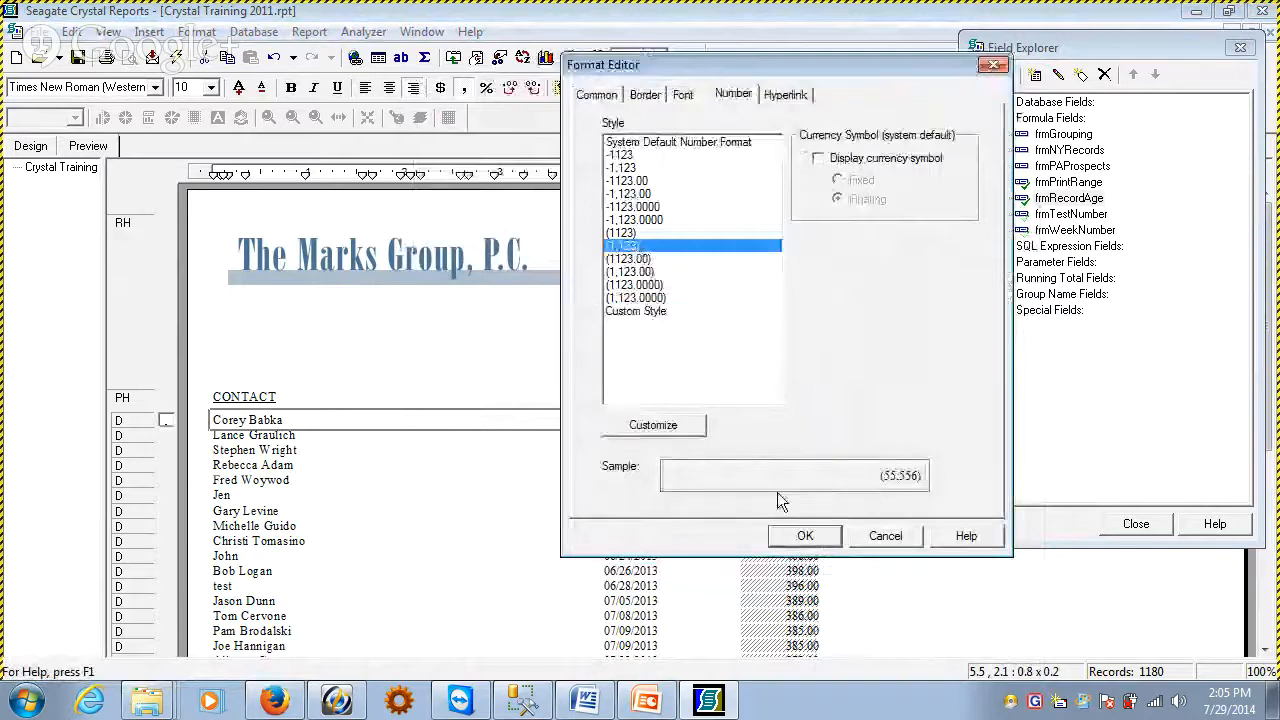
click(801, 536)
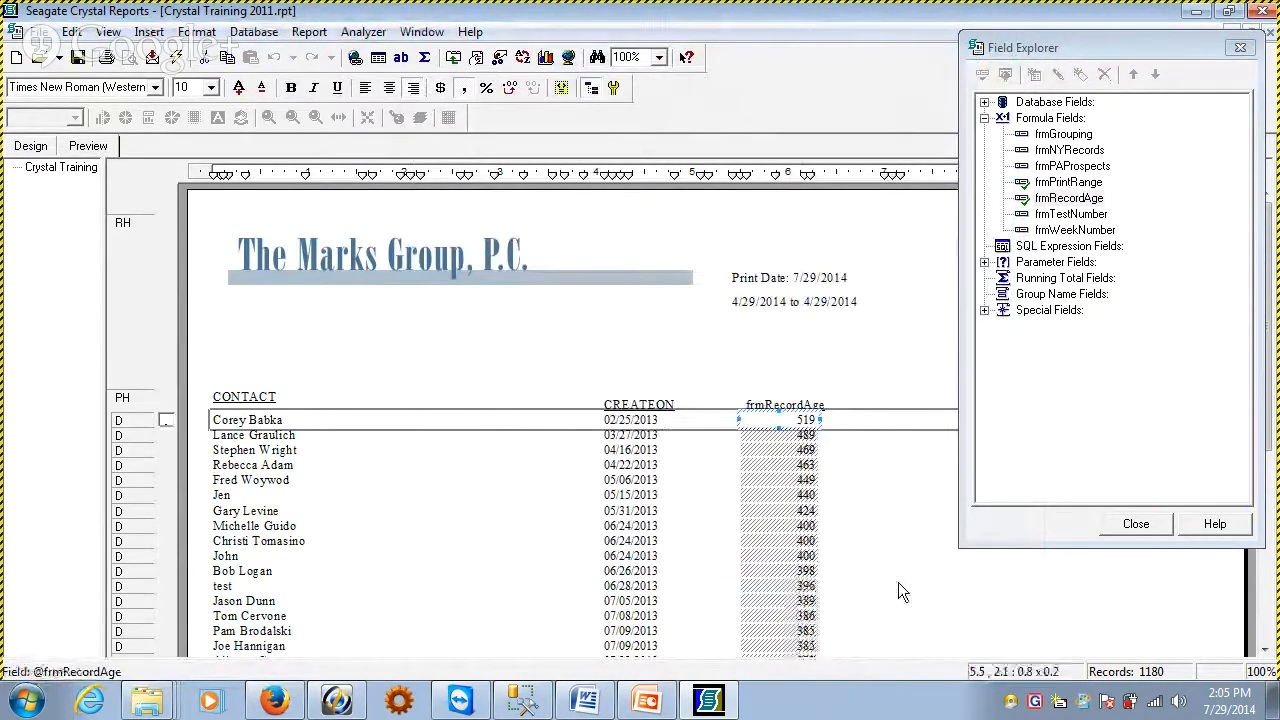
Compare the record ages with the creation dates on the first page and view the field's placement in the report design
click(1270, 613)
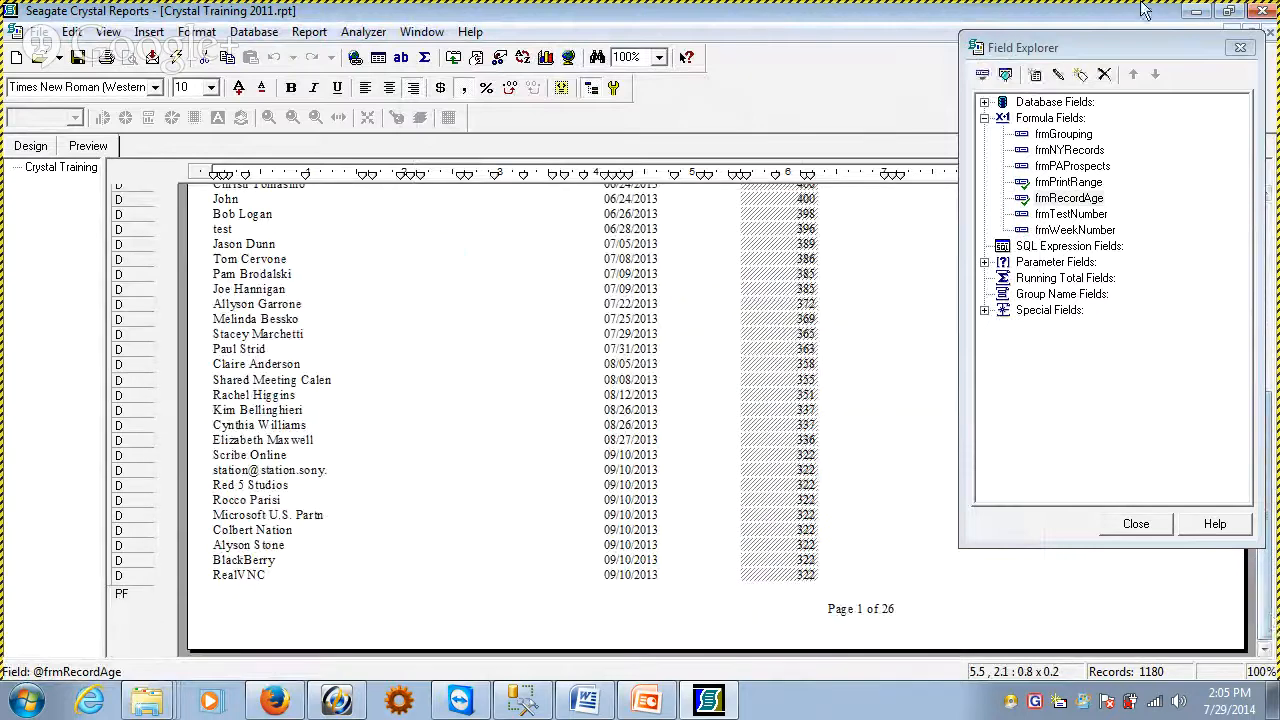
drag(1085, 51, 1067, 56)
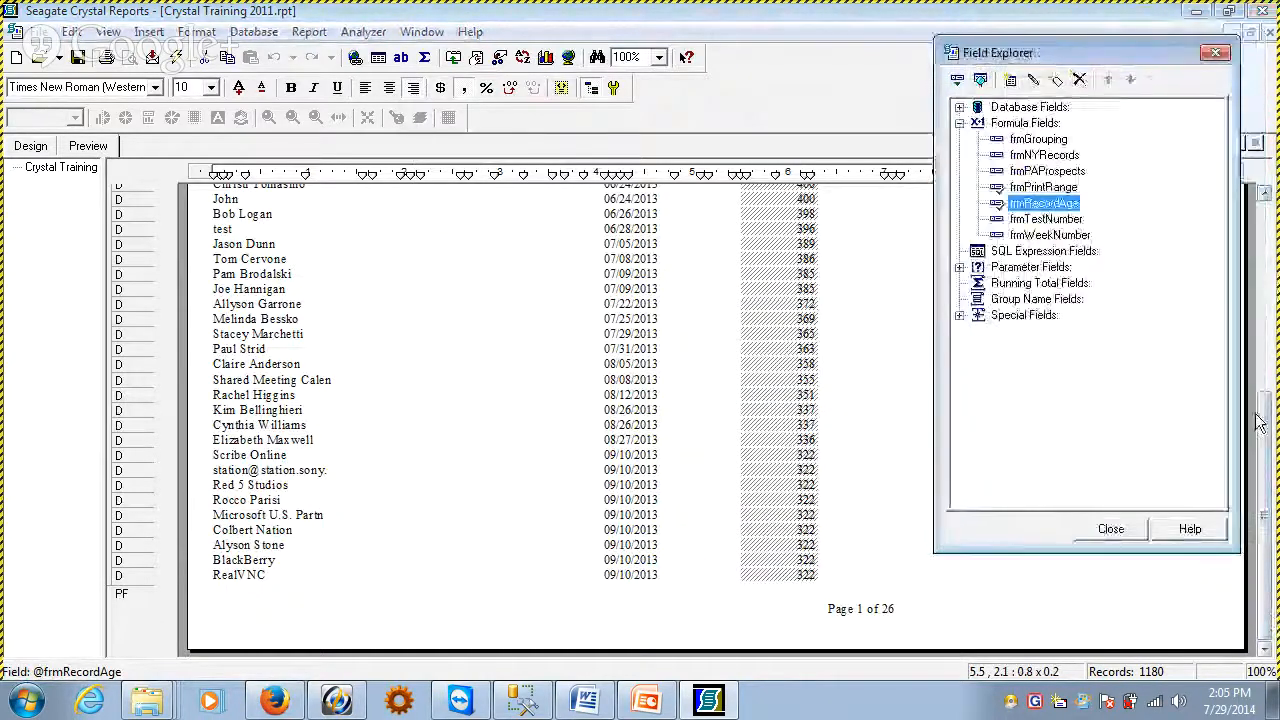
drag(1269, 450, 1277, 328)
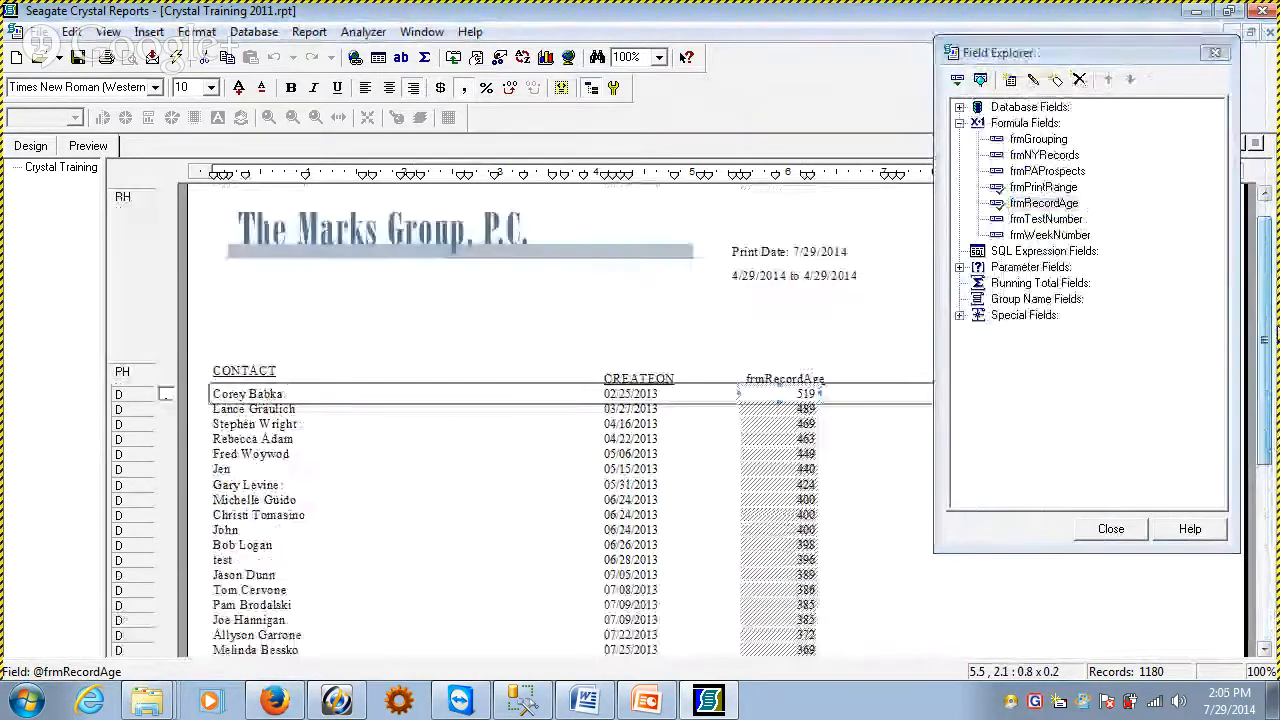
click(580, 341)
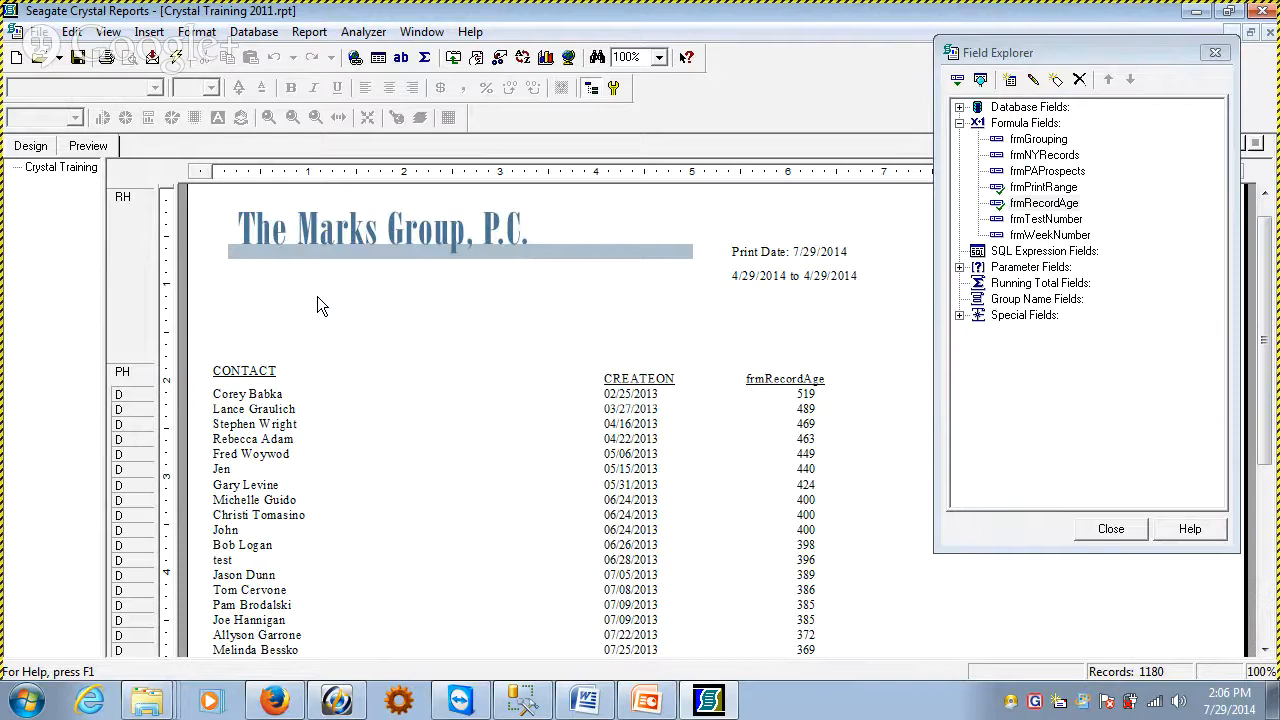
click(808, 415)
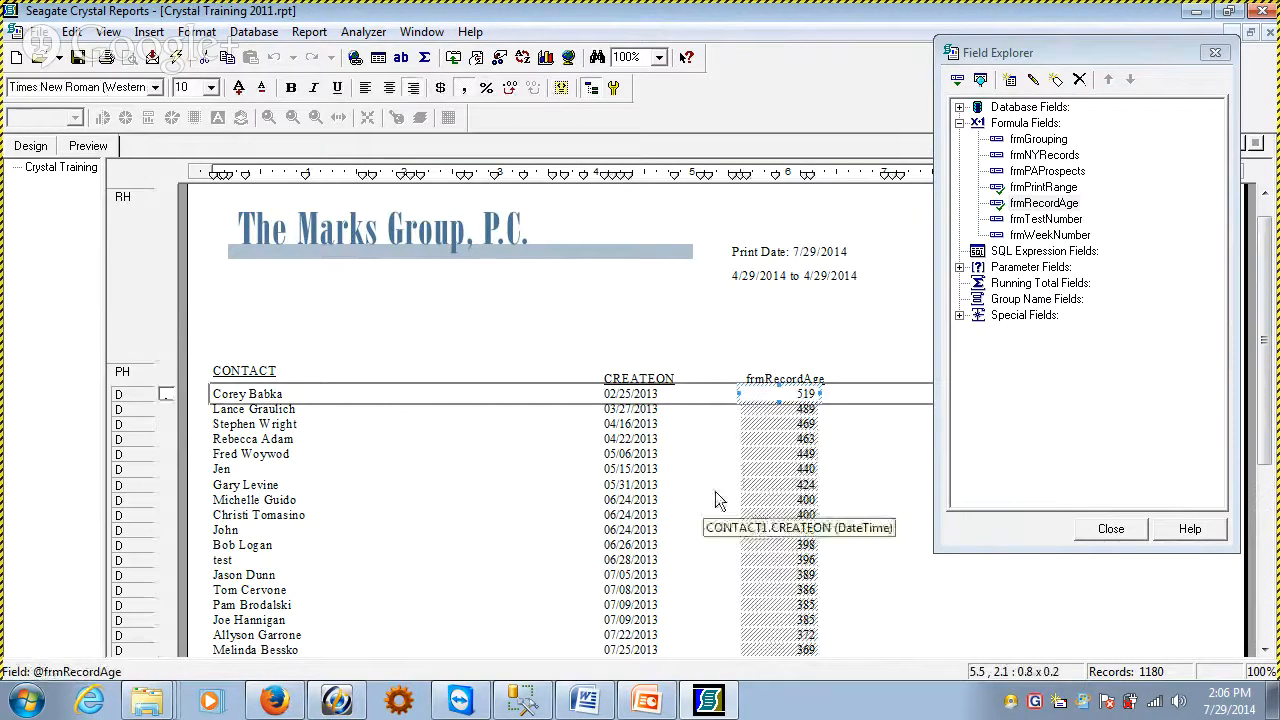
click(703, 500)
click(808, 394)
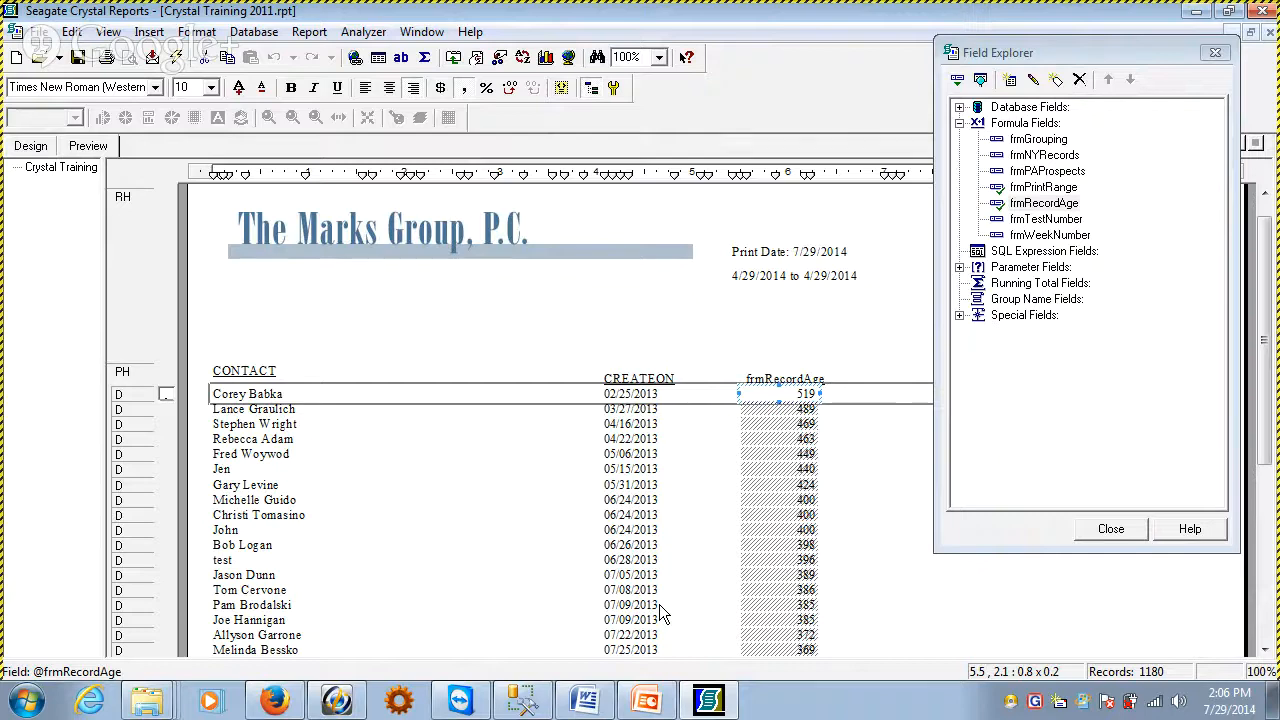
click(416, 520)
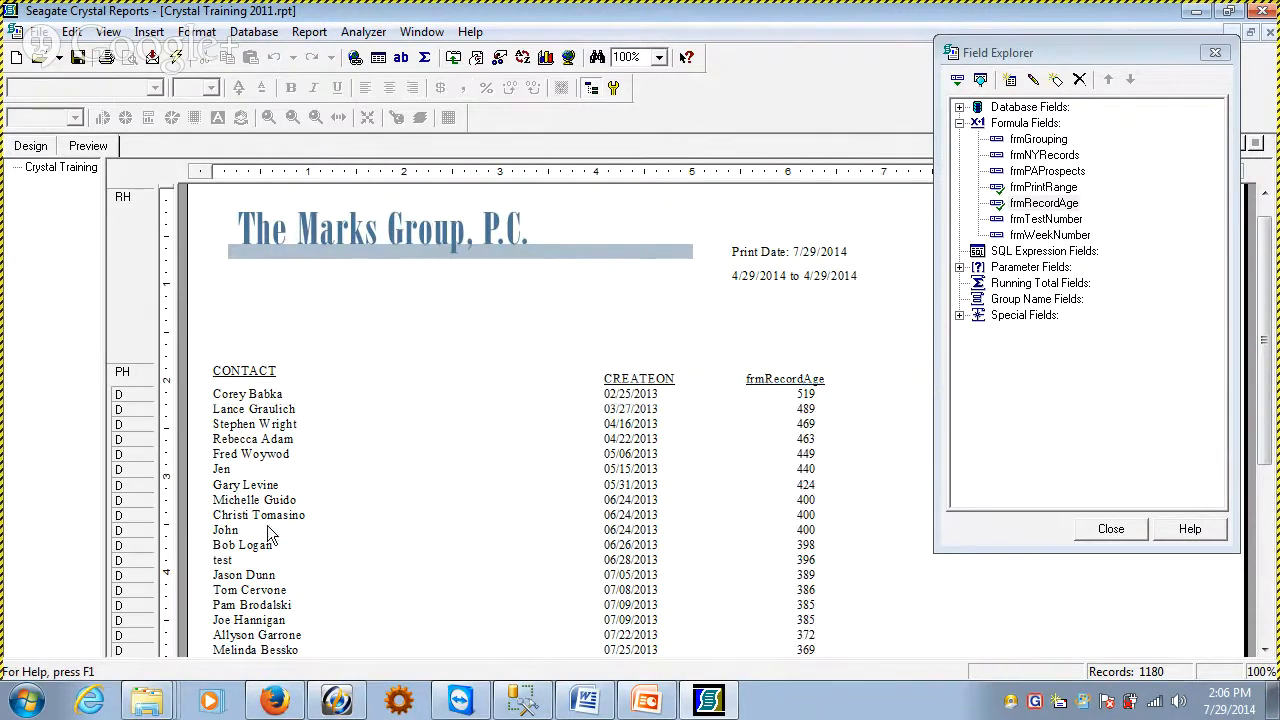
click(38, 150)
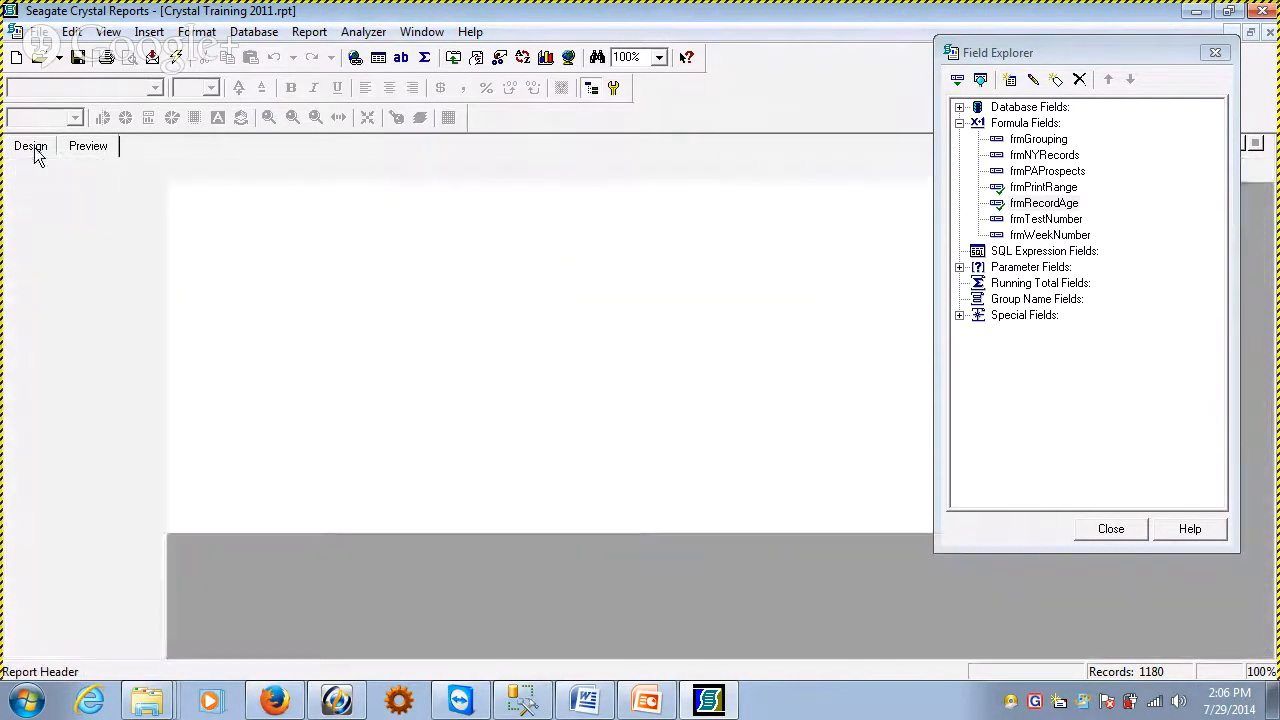
click(96, 148)
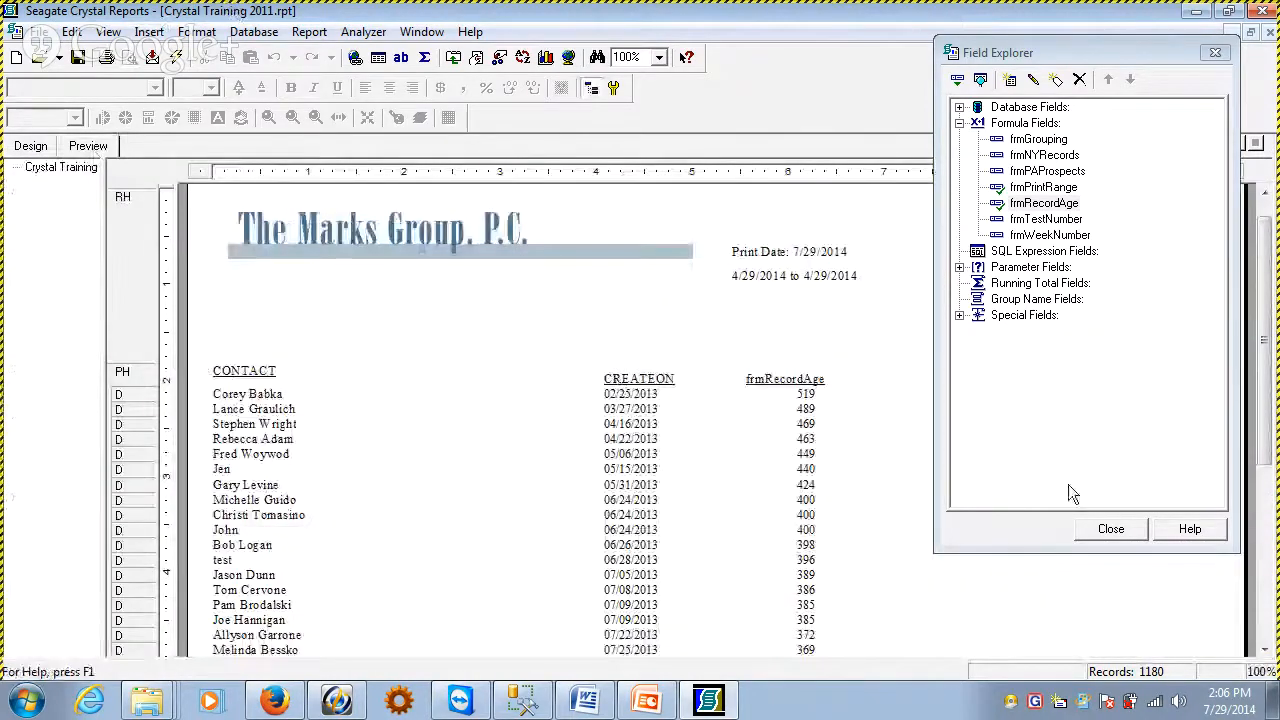
Page forward through the report preview to examine the record ages on the following pages
drag(1102, 60, 1030, 56)
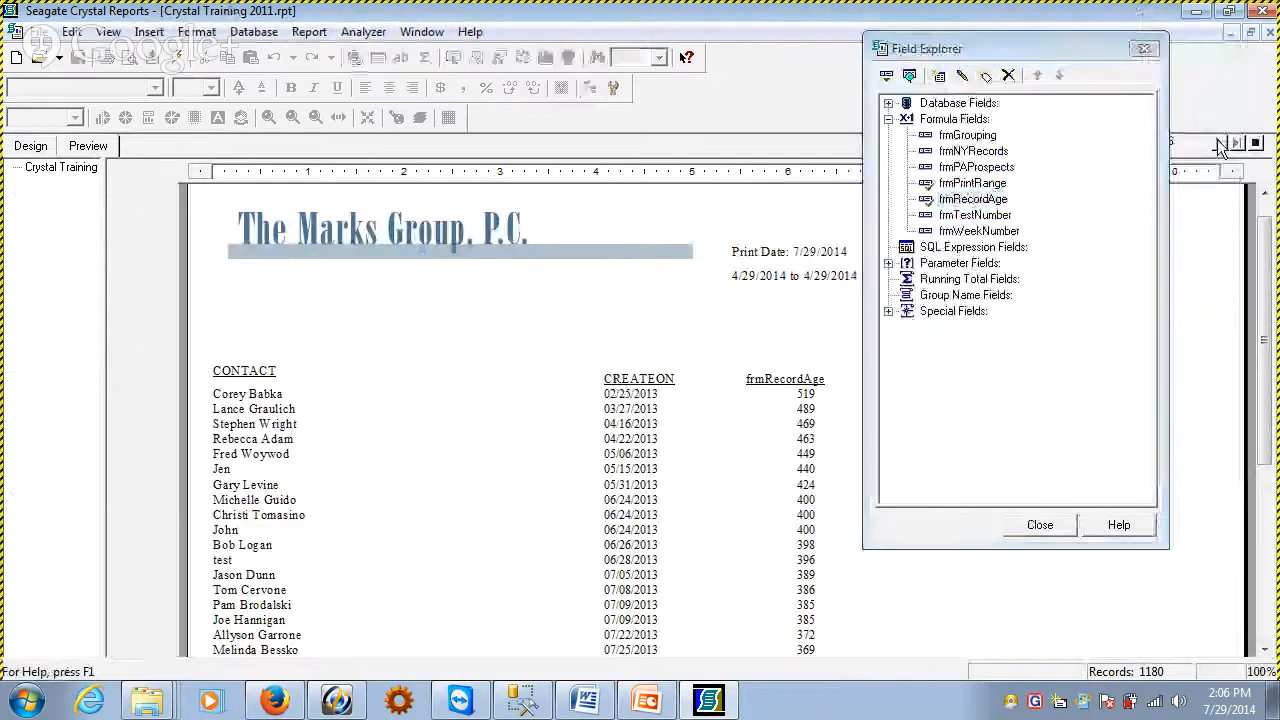
click(1219, 144)
click(1219, 144)
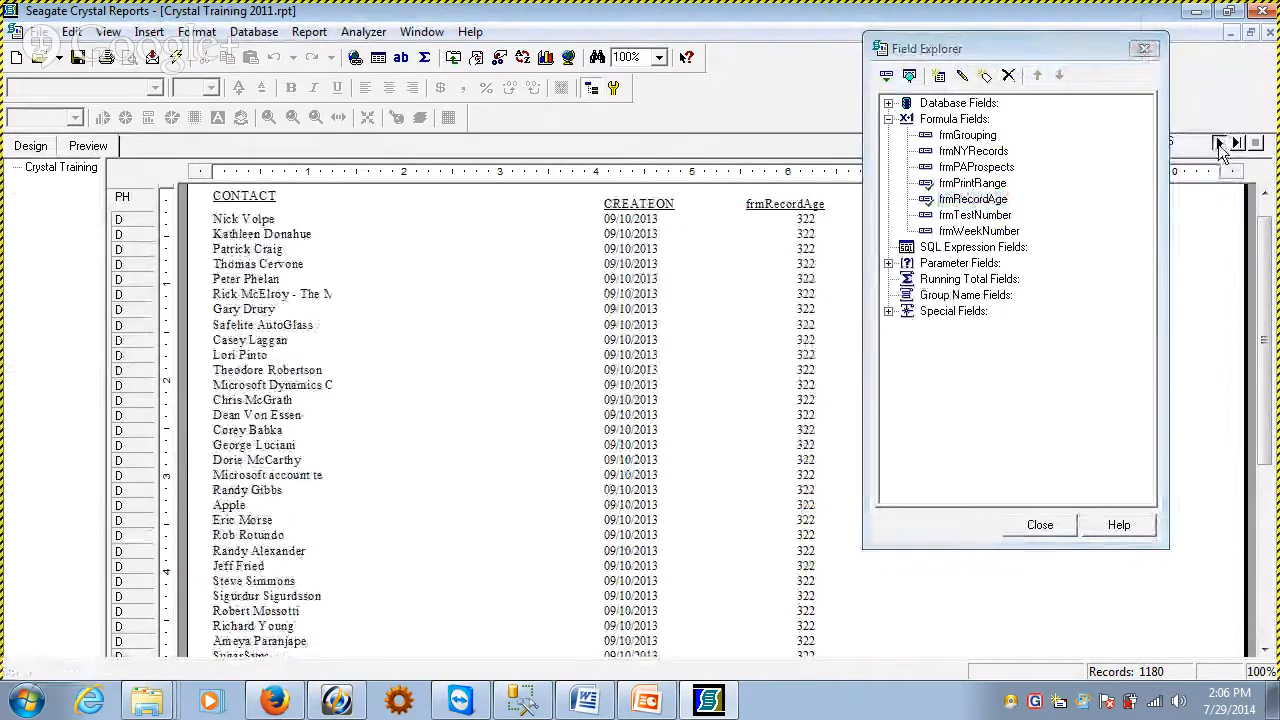
click(1219, 144)
click(1219, 144)
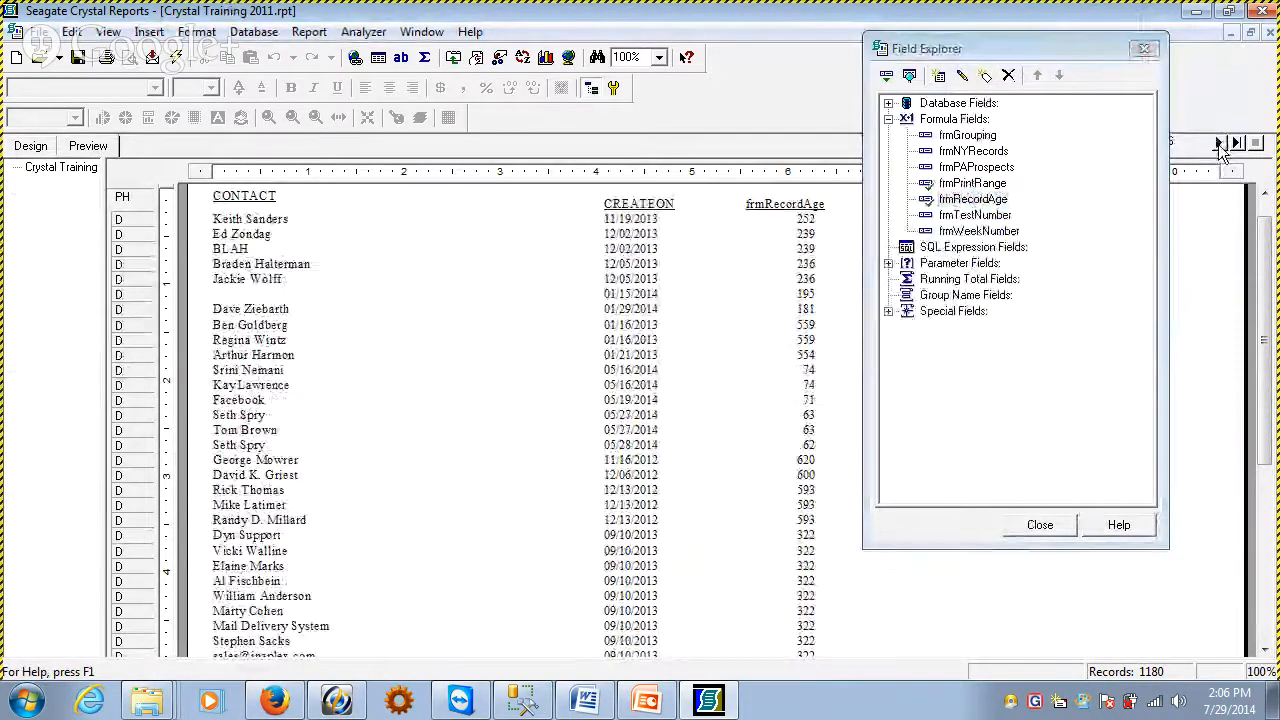
click(1219, 144)
click(1219, 144)
click(1219, 144)
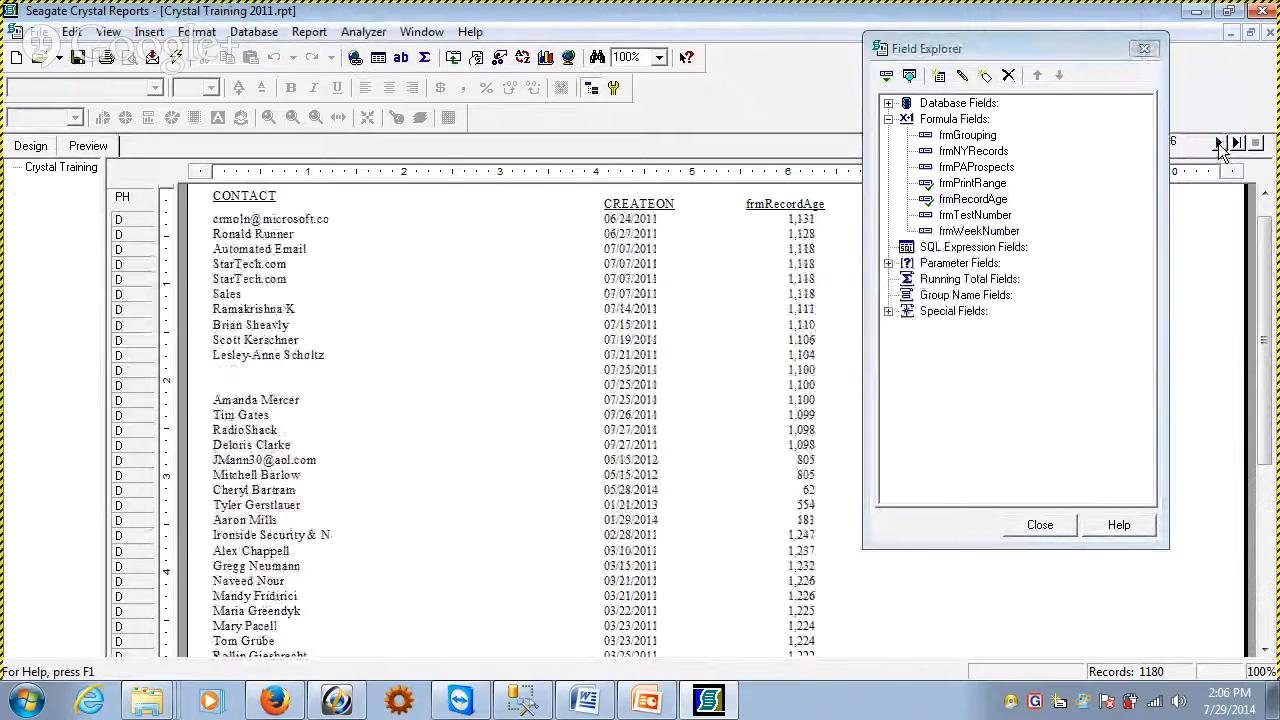
click(1219, 144)
click(1219, 144)
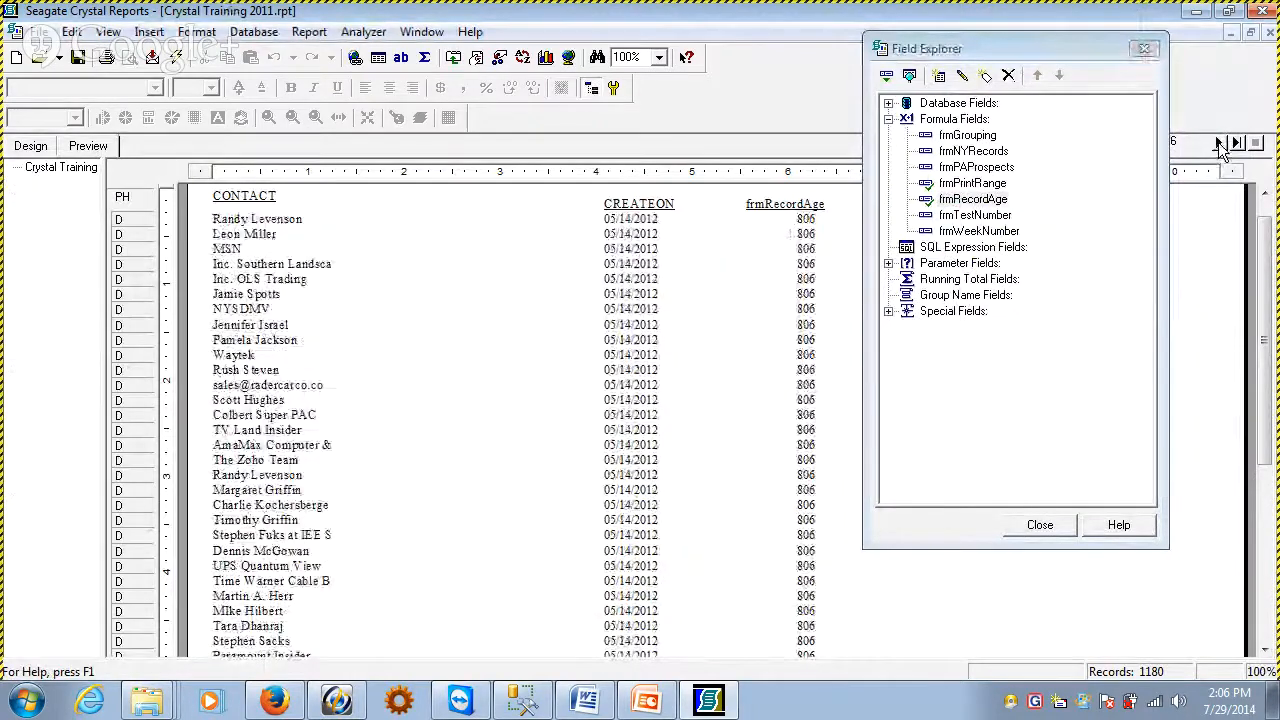
click(1219, 144)
click(1219, 144)
click(1219, 144)
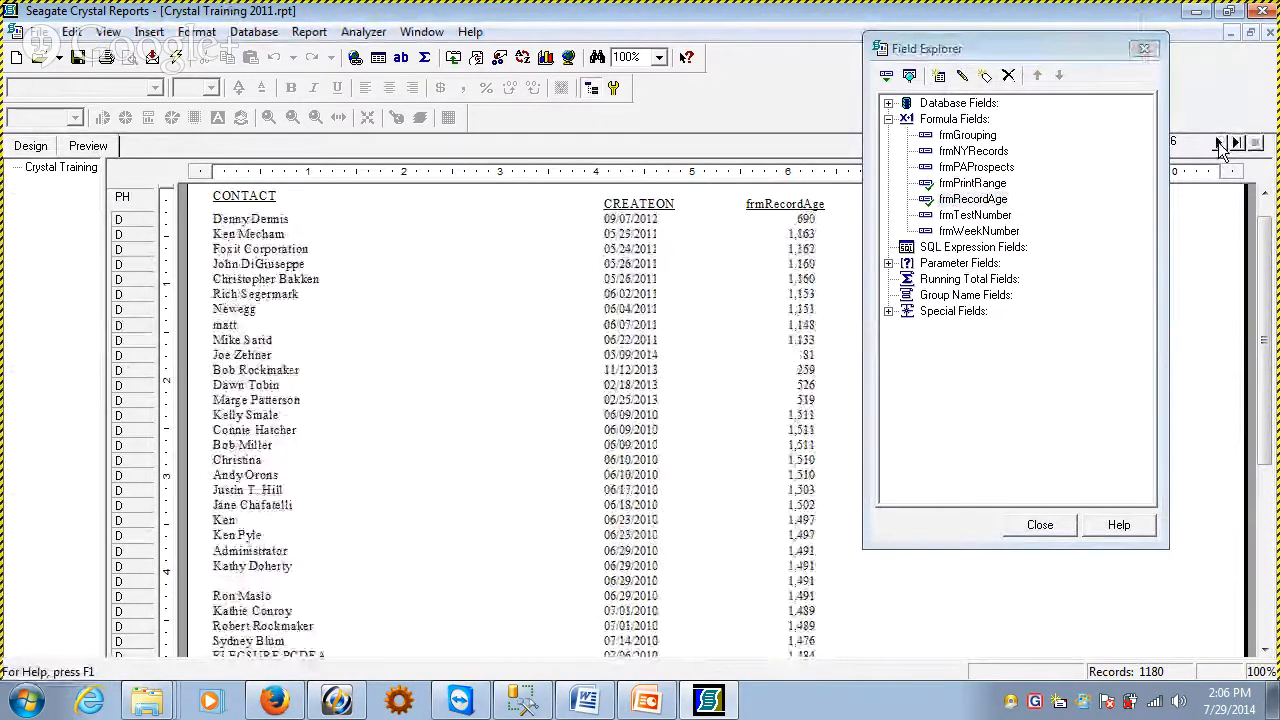
click(1219, 144)
click(1219, 144)
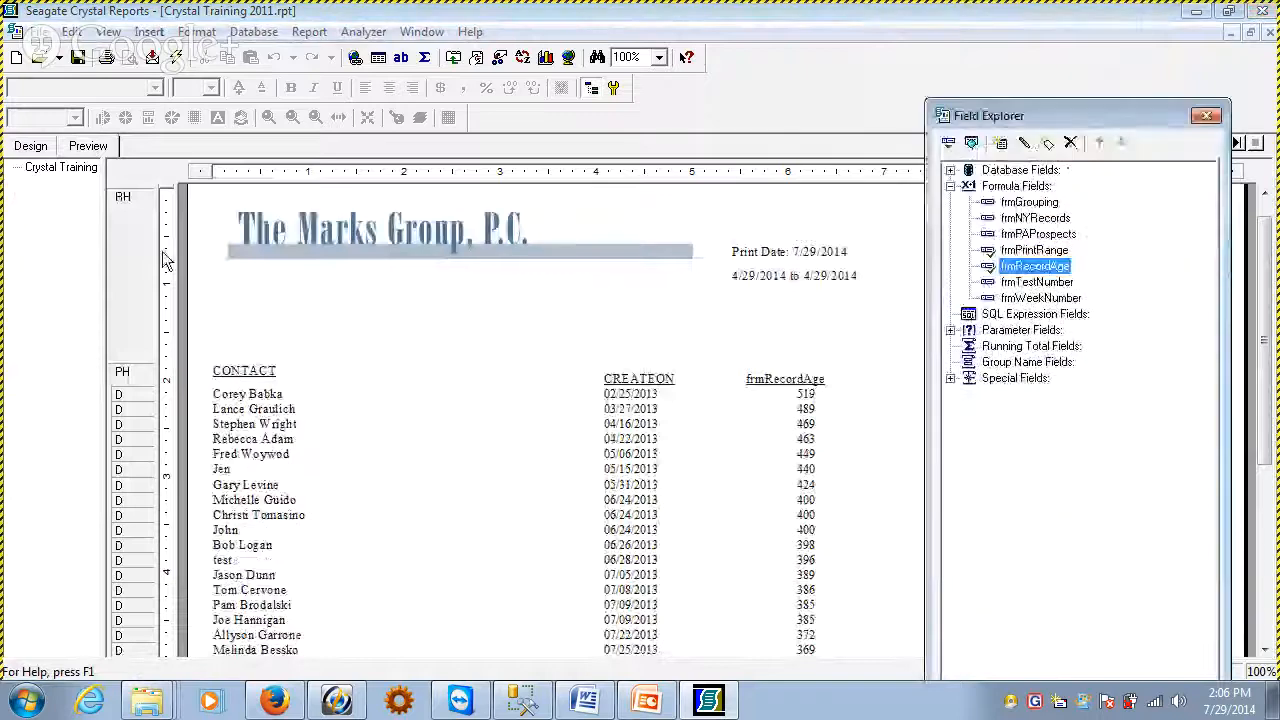
Create a new formula field named frmAgeBucket from the report design and open it for editing
click(31, 146)
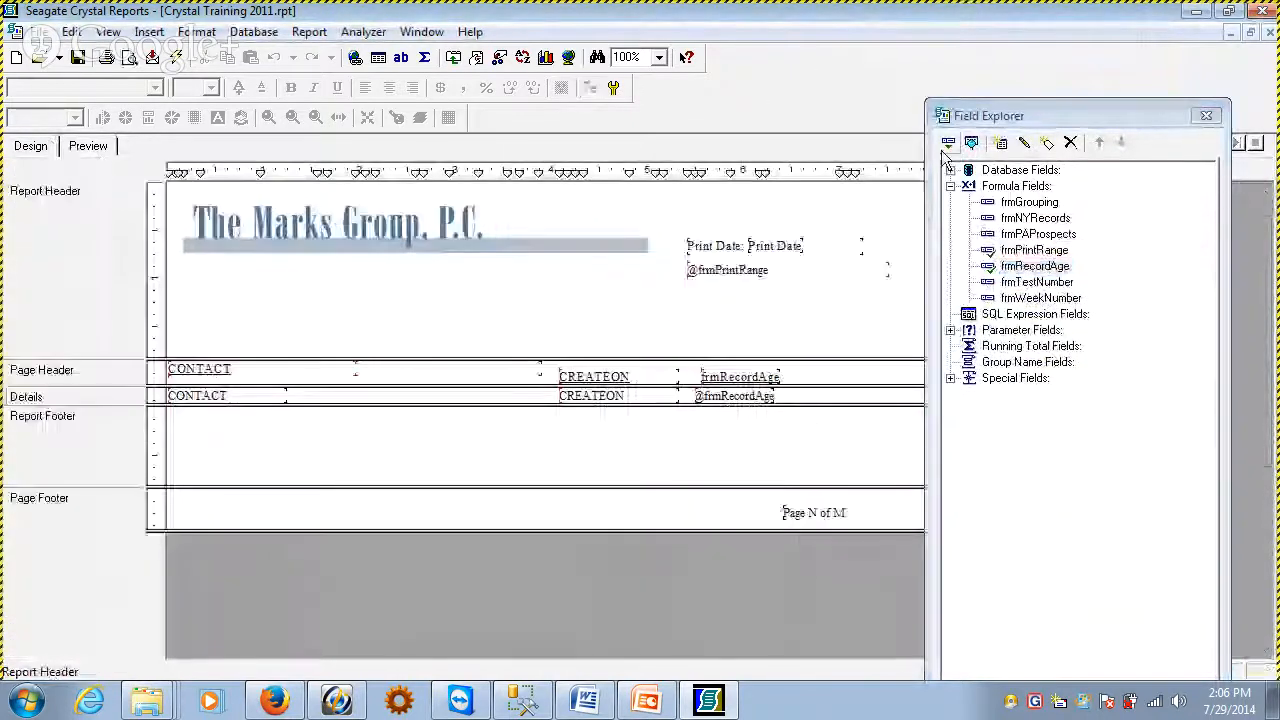
right_click(966, 186)
click(990, 418)
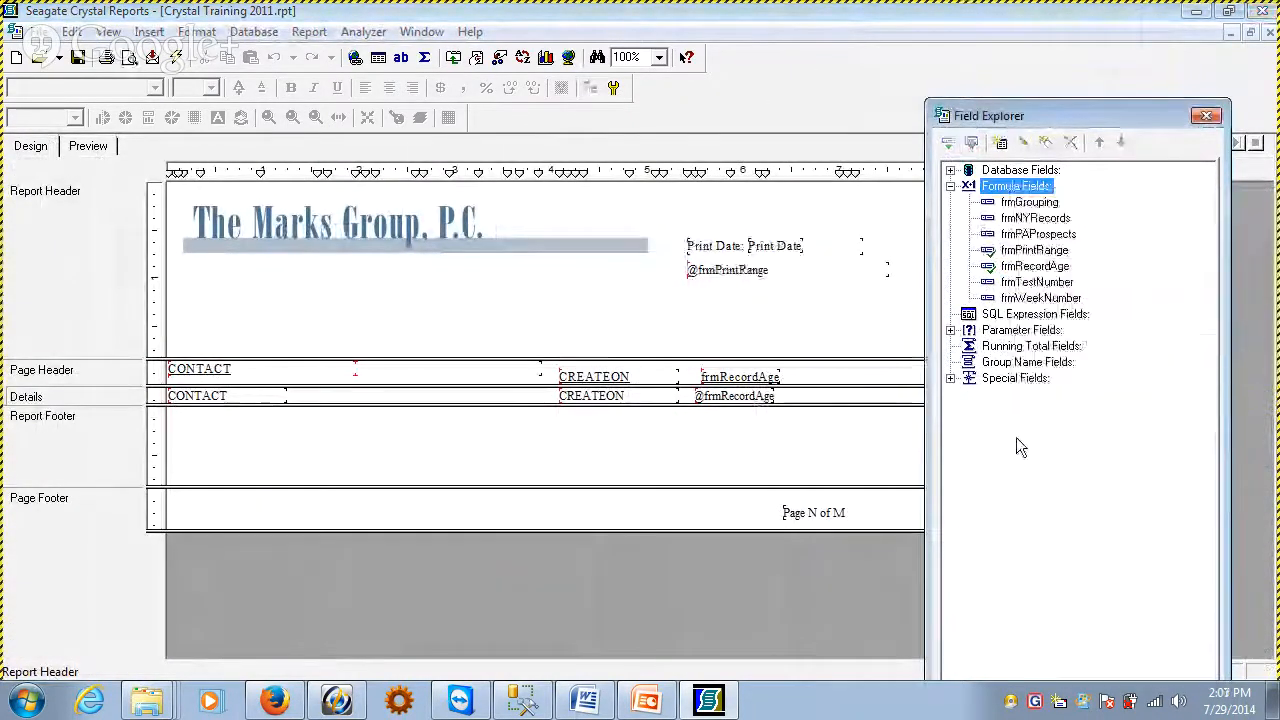
right_click(1012, 187)
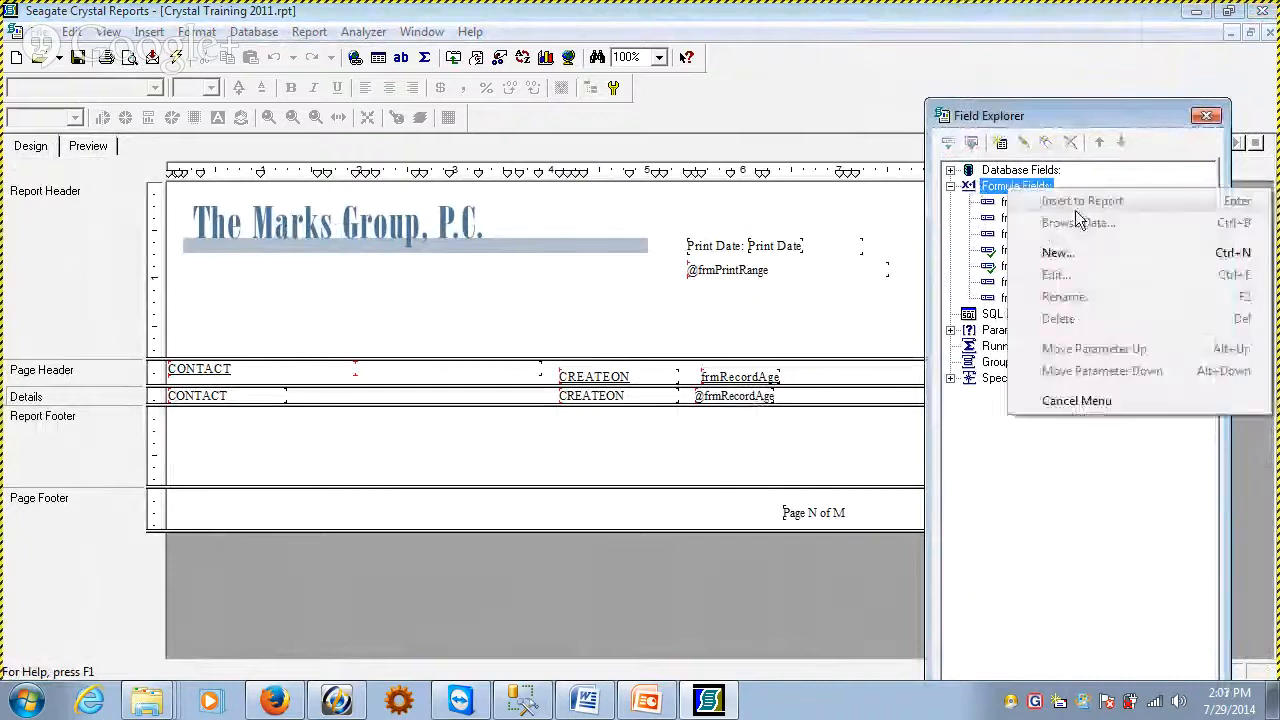
click(1100, 252)
text(FRMa)
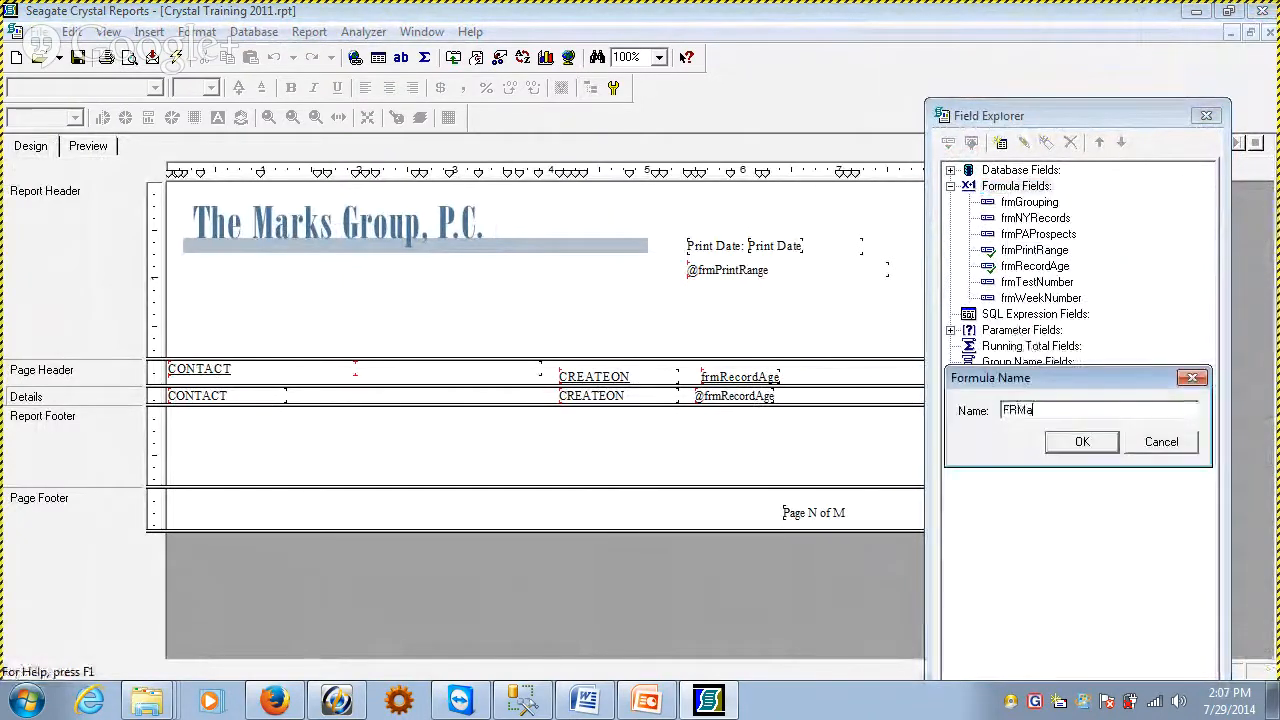
text(GEbUCKET)
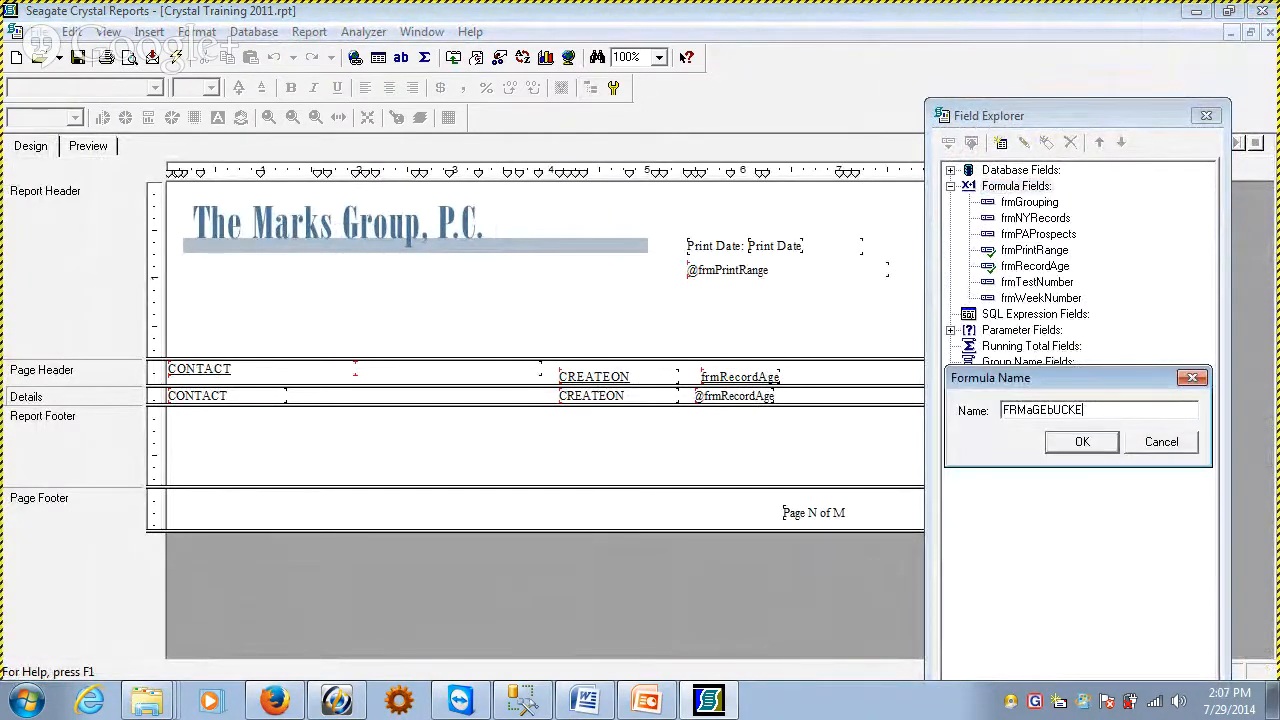
key(BackSpace)
key(BackSpace)
key(BackSpace)
key(BackSpace)
key(BackSpace)
text(frmAgeBucket)
click(1082, 446)
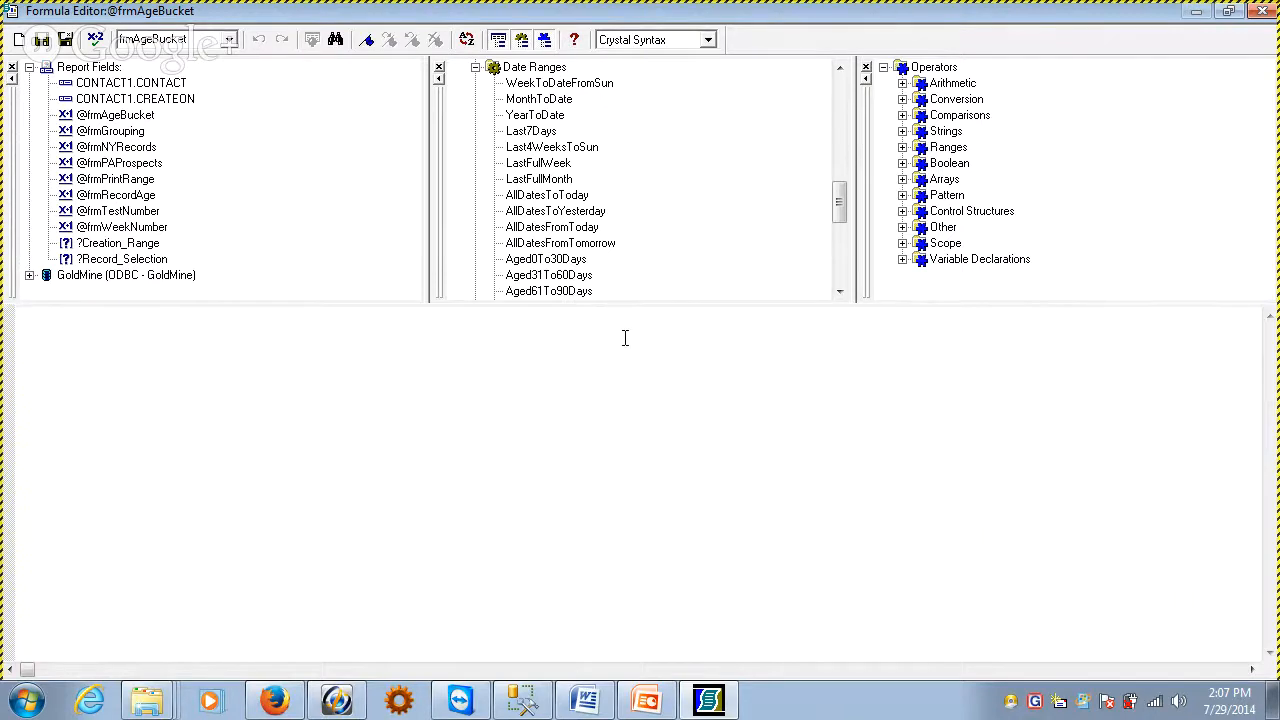
text(IF)
double_click(141, 197)
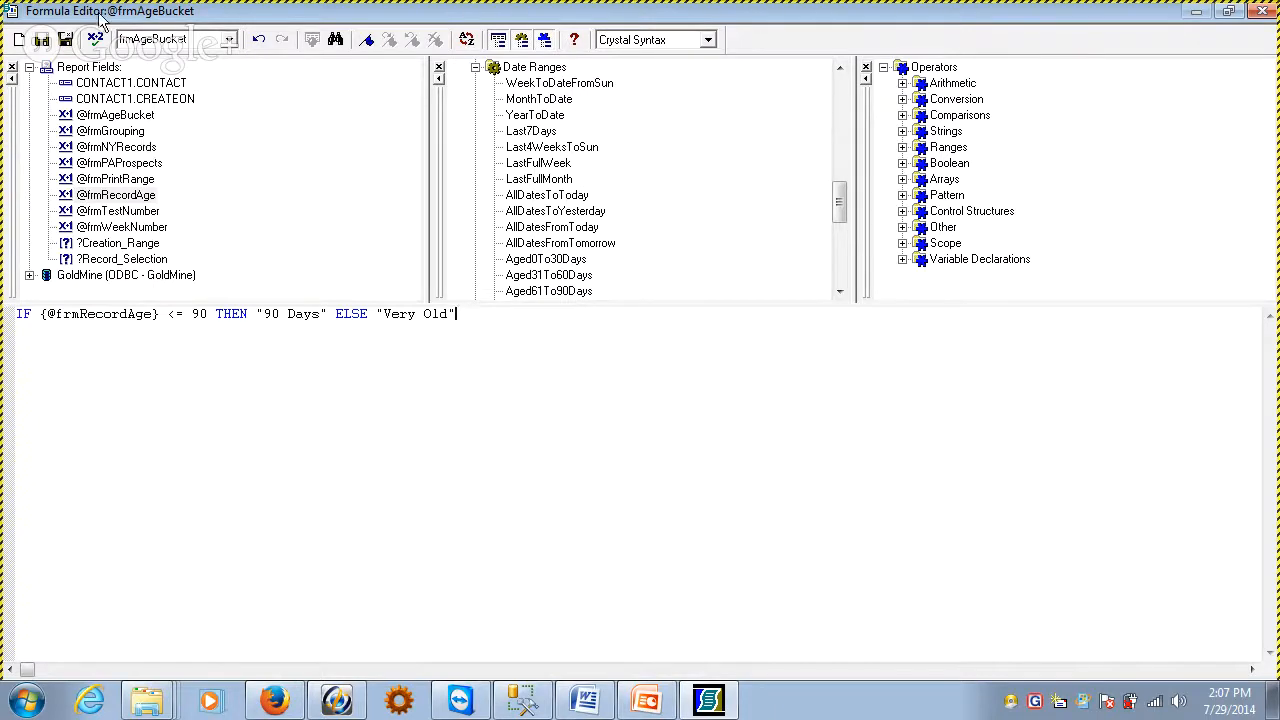
click(95, 39)
click(684, 393)
mouse_move(256, 314)
mouse_down()
mouse_move(326, 318)
mouse_move(278, 315)
mouse_up()
click(304, 357)
click(322, 317)
drag(329, 314, 485, 318)
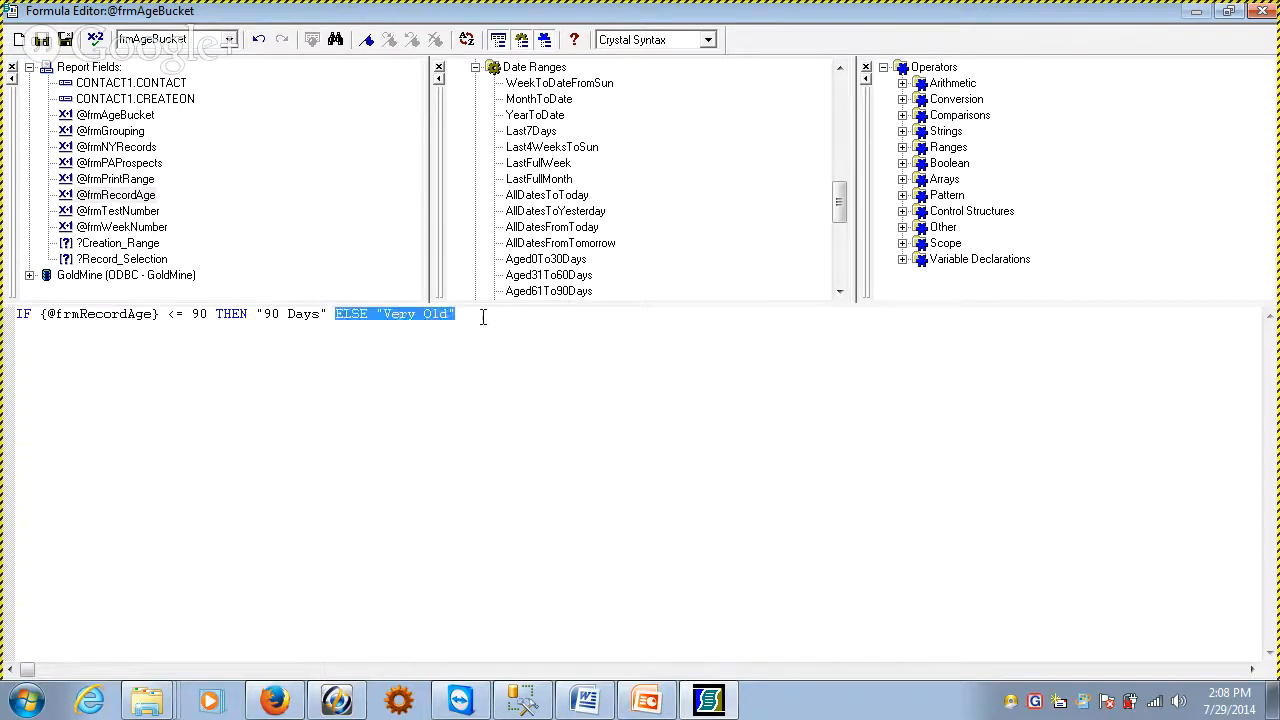
click(484, 319)
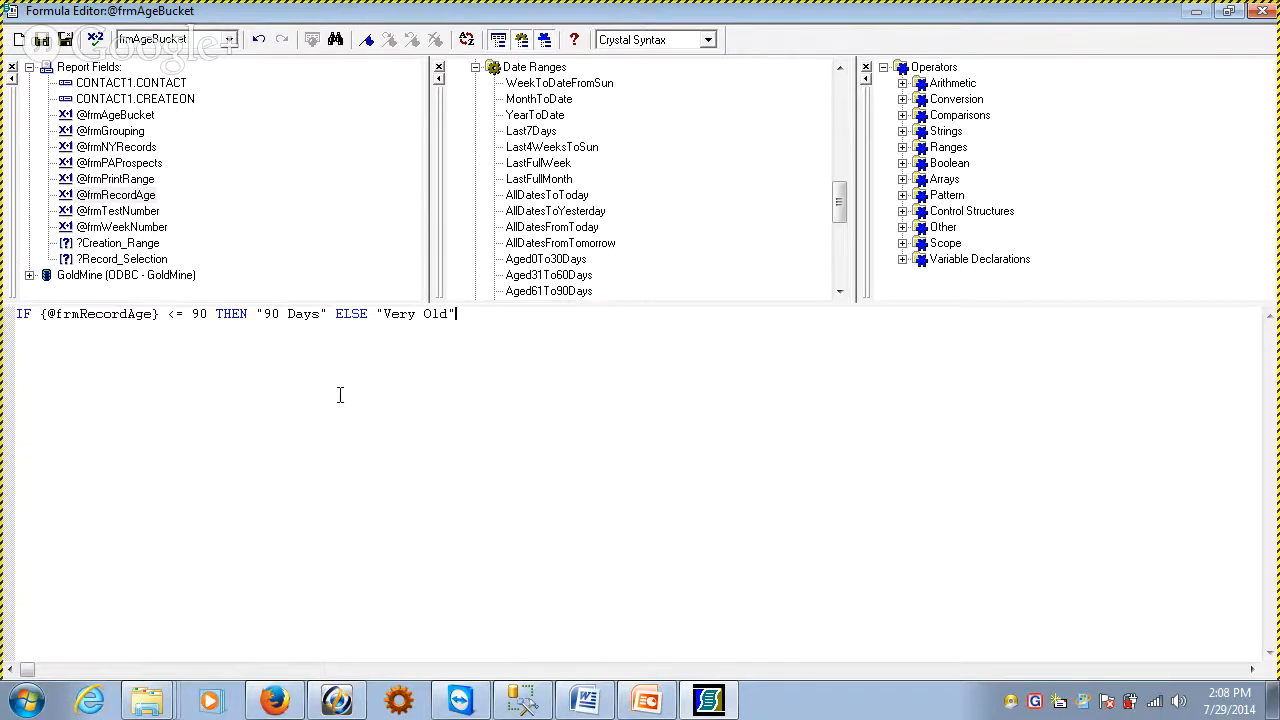
Save the formula and place the frmAgeBucket field beside frmRecordAge in the Details section, leaving the report in preview
click(63, 40)
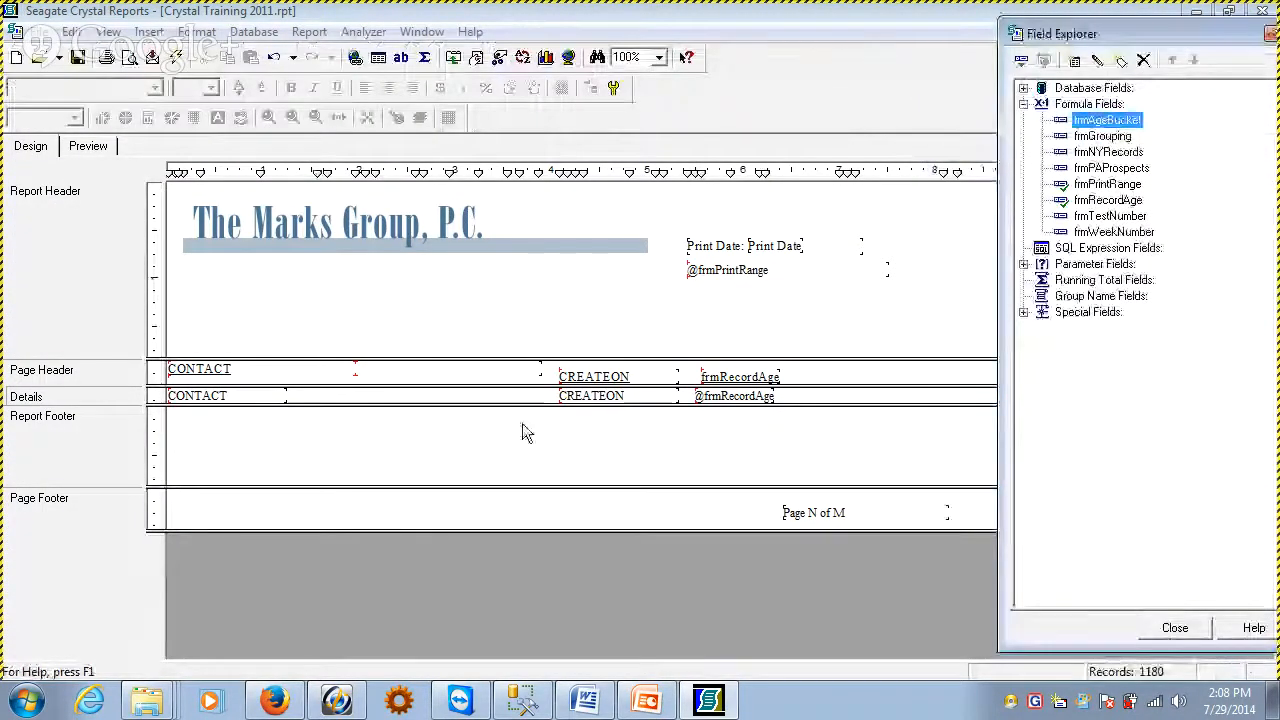
drag(1105, 121, 808, 398)
click(88, 146)
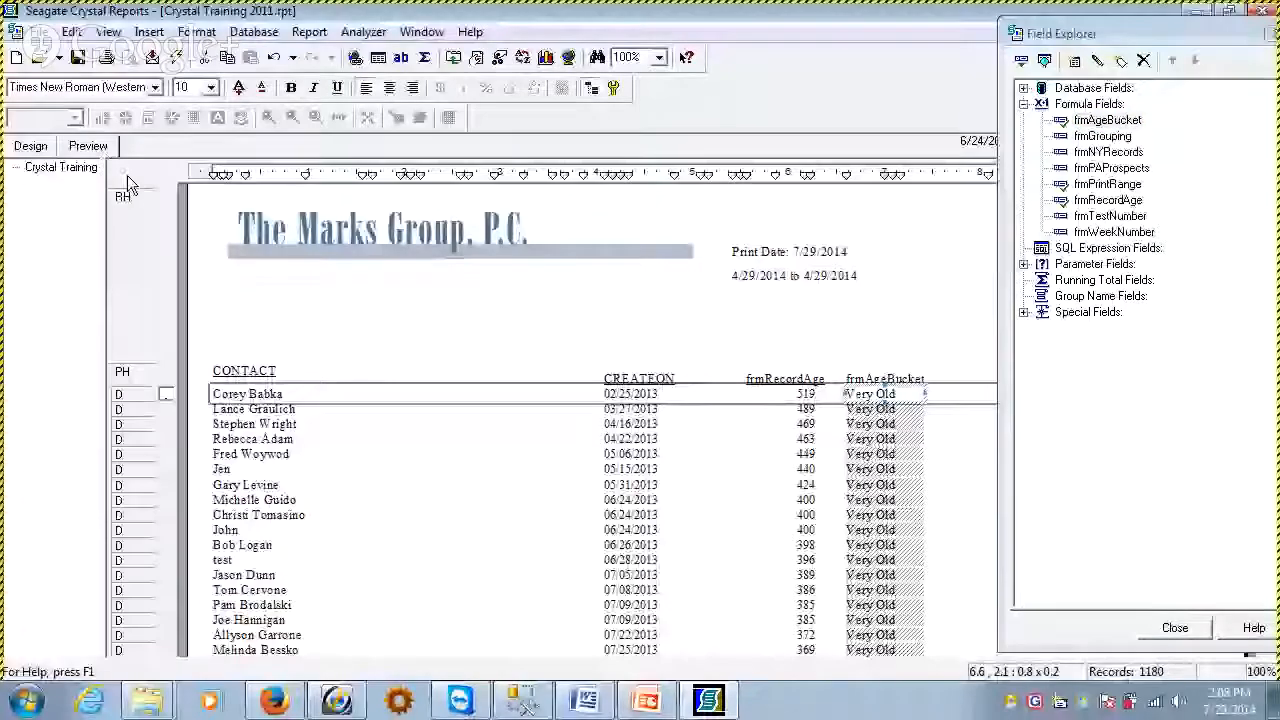
click(790, 500)
click(1175, 627)
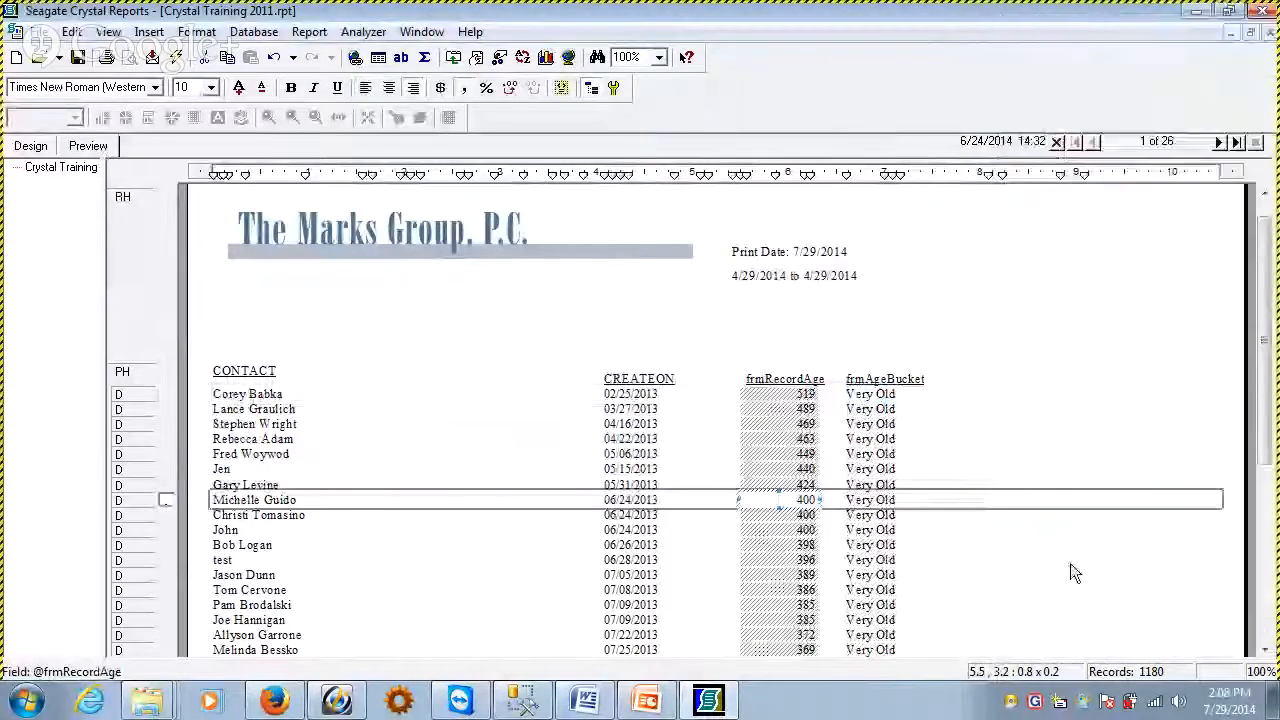
Page through the report preview to compare the age buckets with the record ages, and return to the first page
drag(1266, 349, 1265, 315)
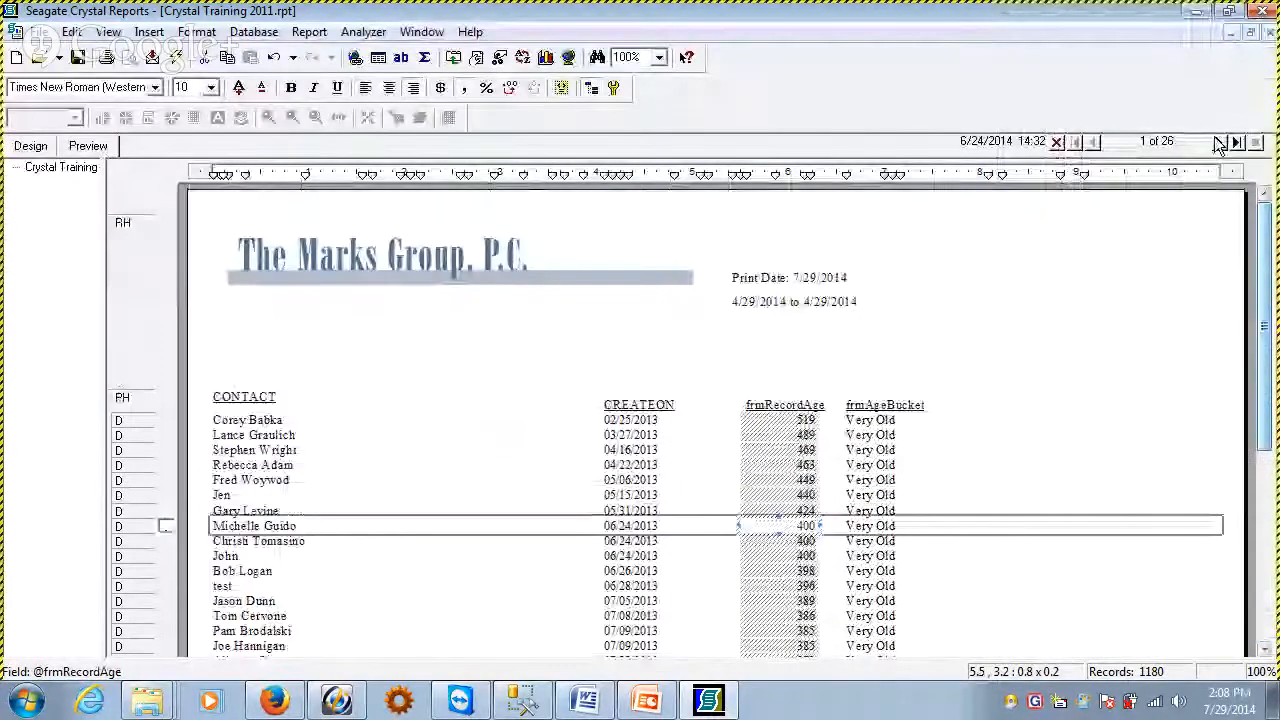
click(1221, 142)
click(1221, 142)
click(1221, 142)
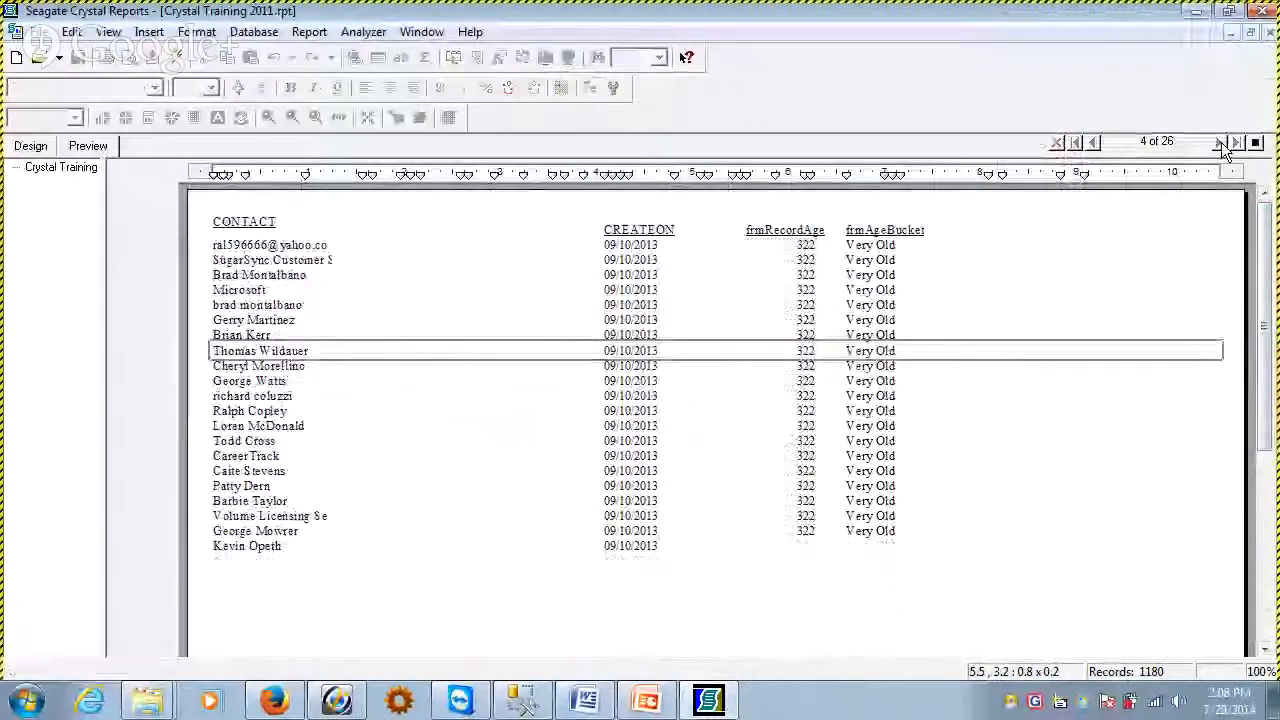
click(1221, 142)
click(1221, 142)
click(1221, 142)
click(1221, 142)
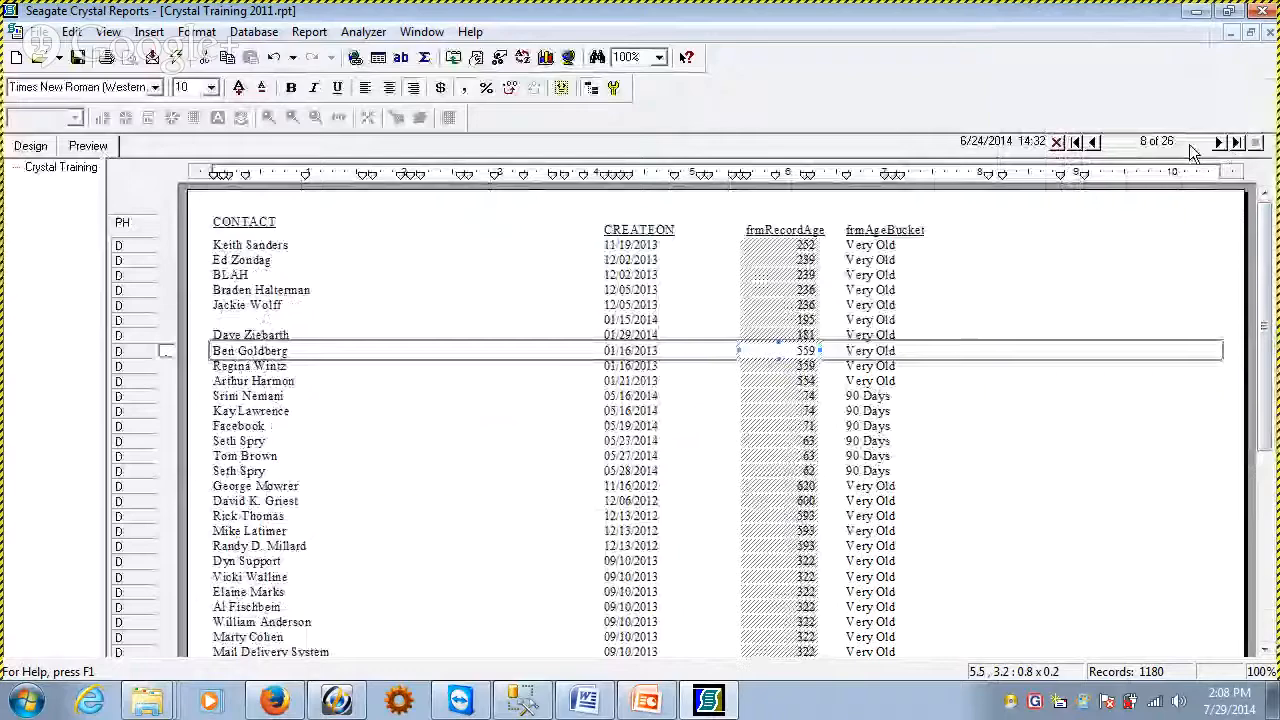
click(1093, 145)
click(866, 320)
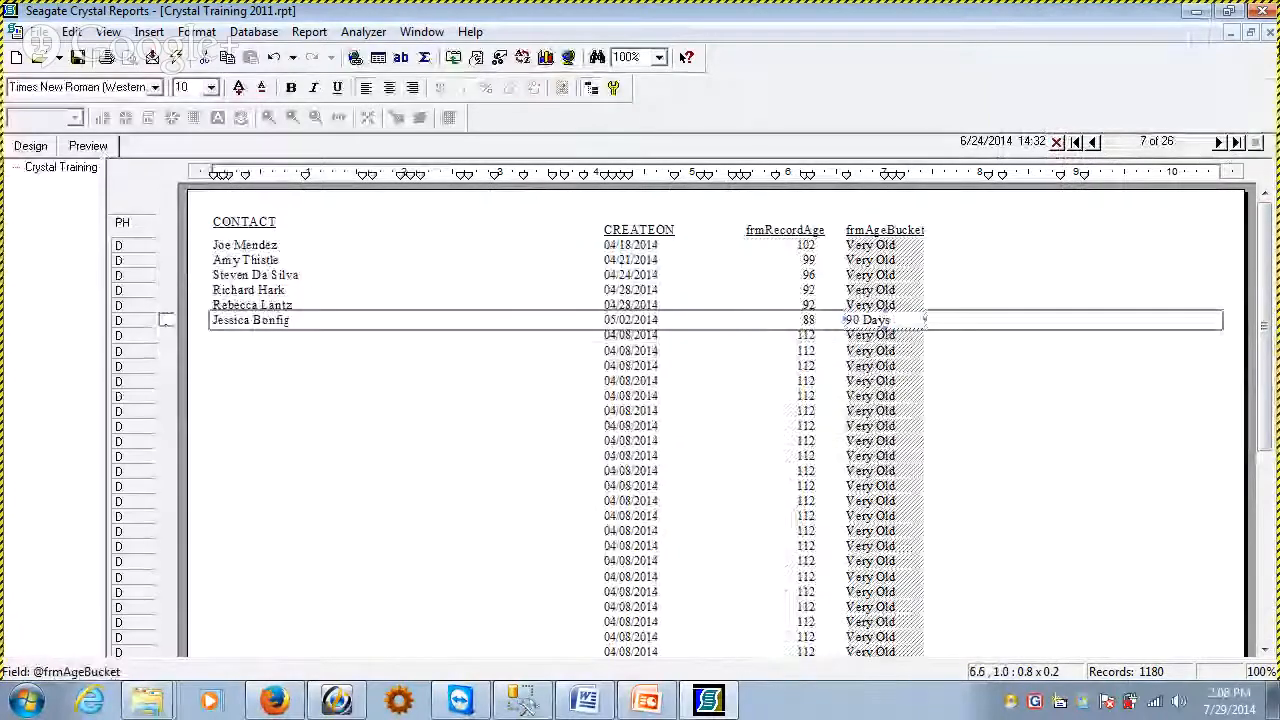
click(1221, 142)
click(1221, 143)
click(1220, 143)
click(1220, 143)
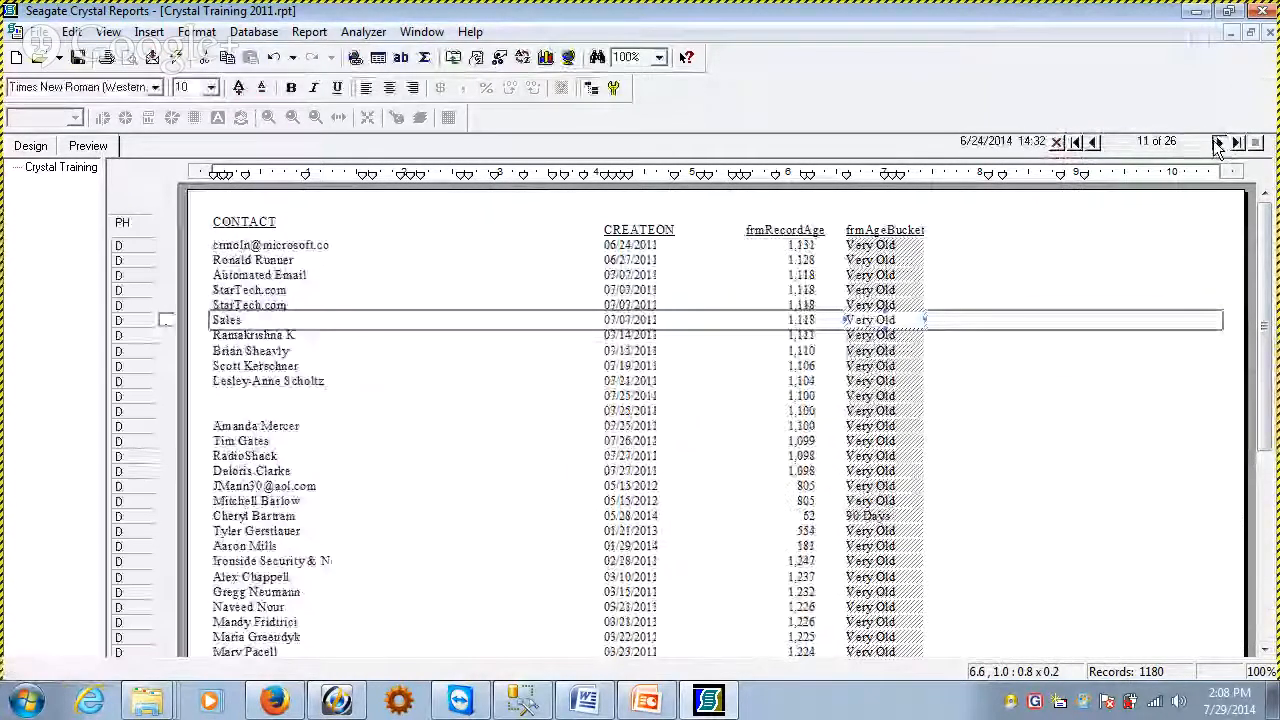
click(1220, 143)
click(1220, 143)
click(1076, 142)
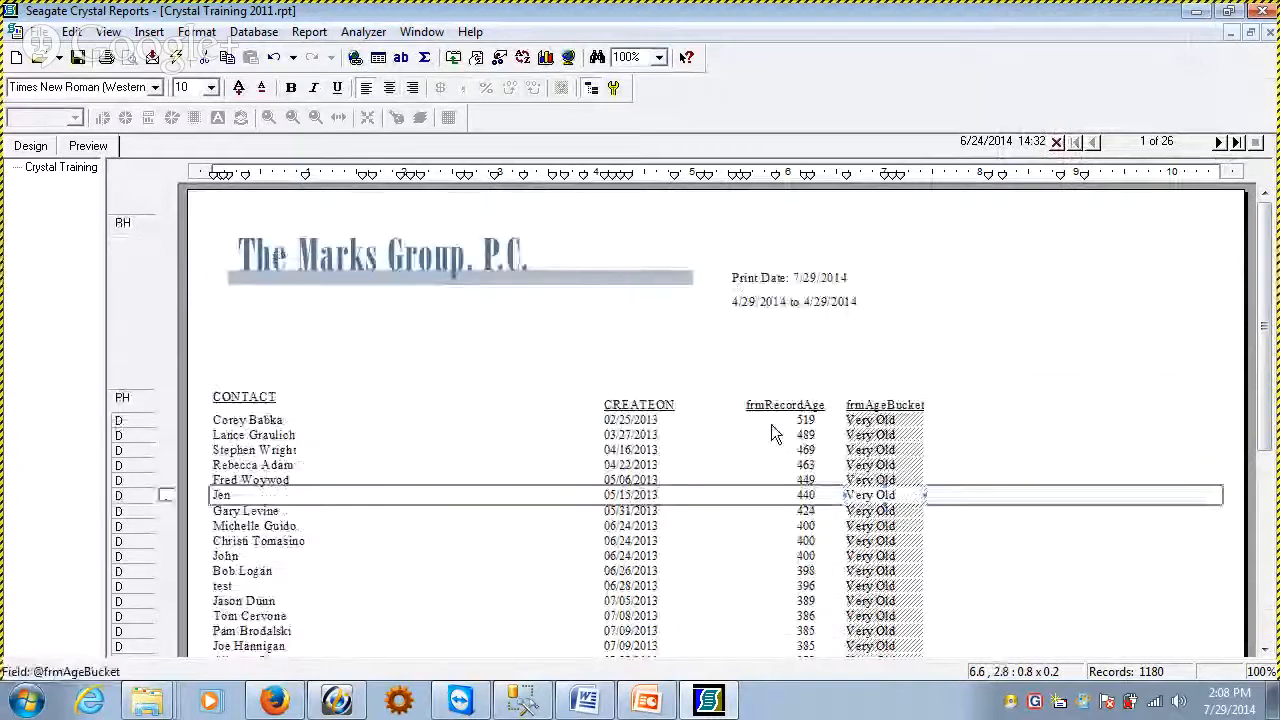
key(F5)
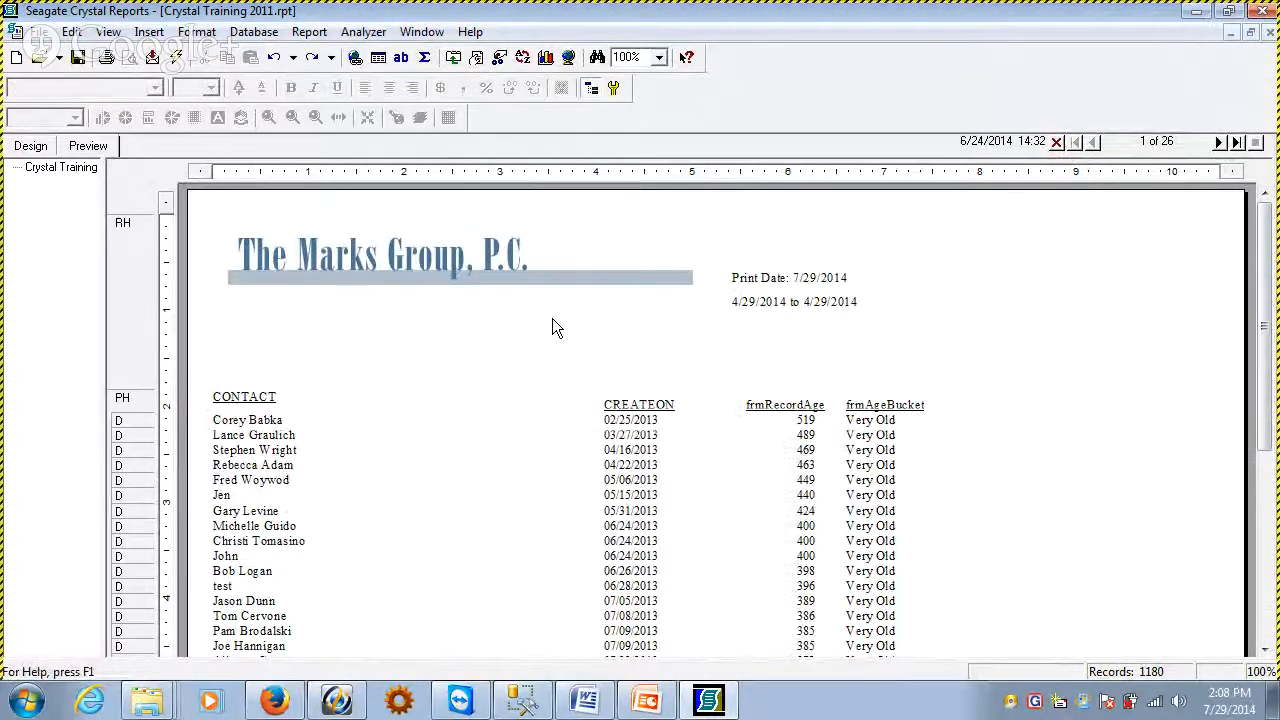
click(31, 146)
click(149, 31)
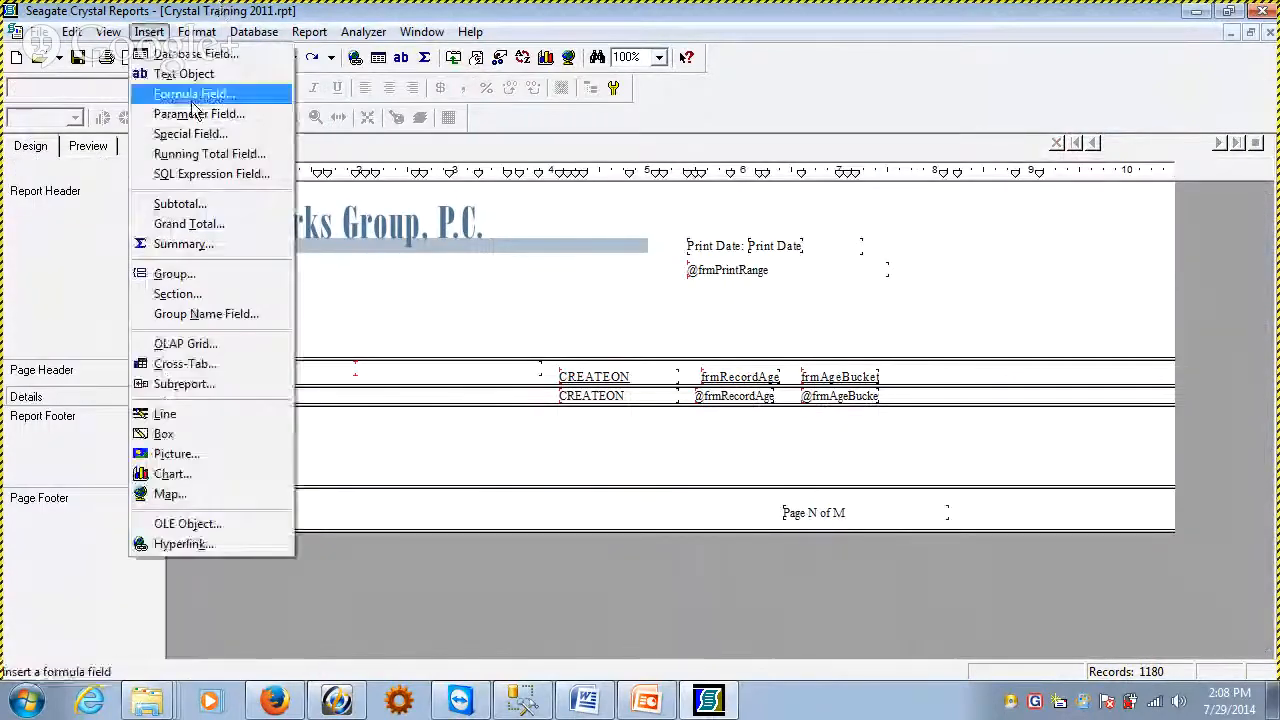
click(200, 277)
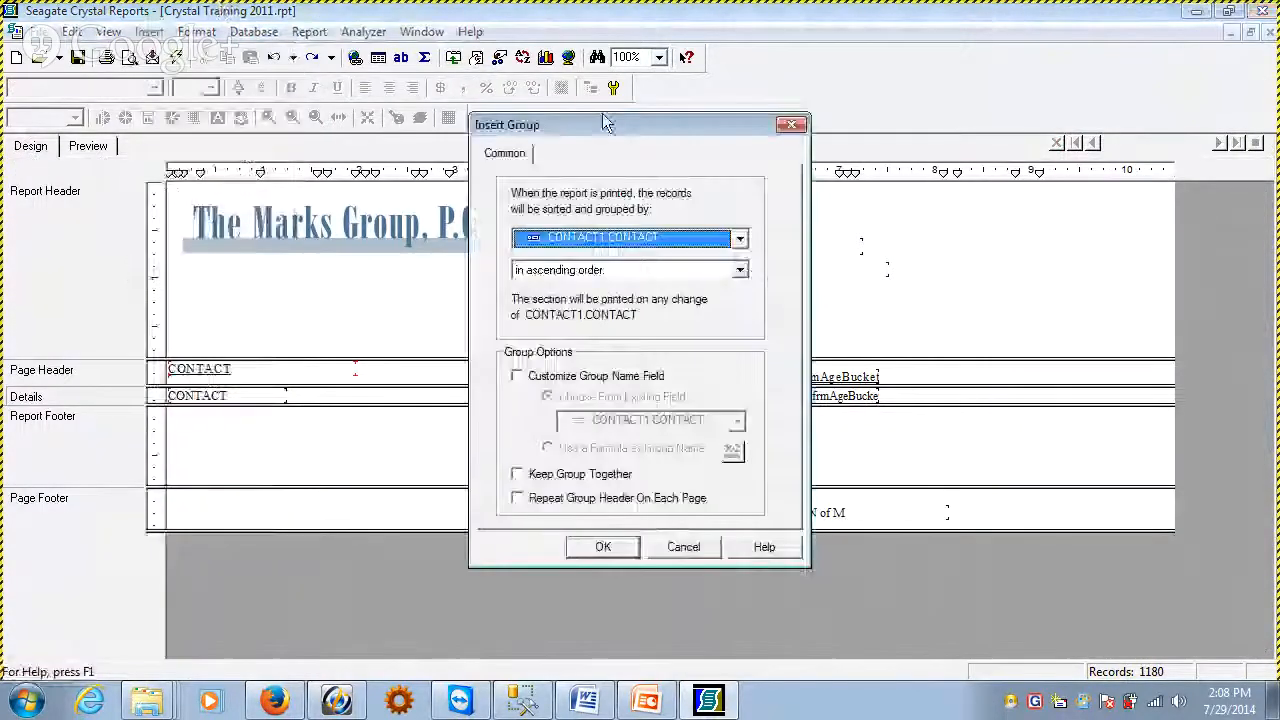
drag(588, 126, 803, 92)
click(937, 206)
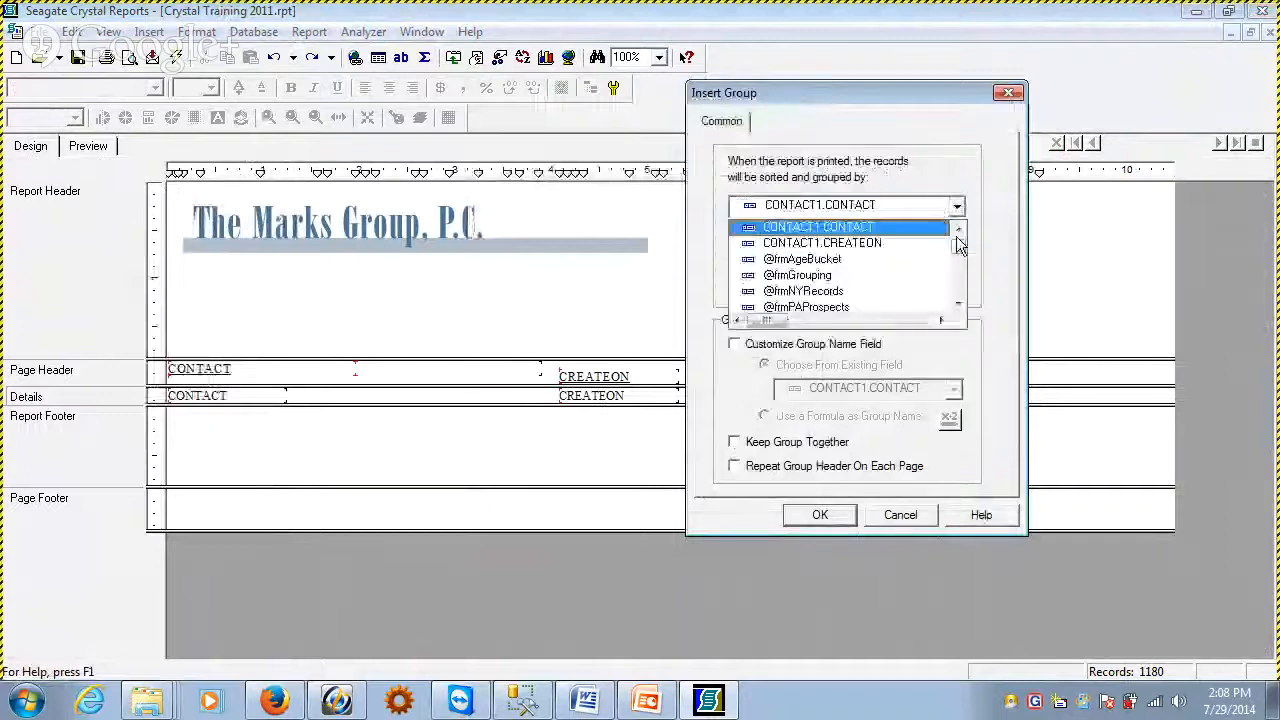
click(849, 259)
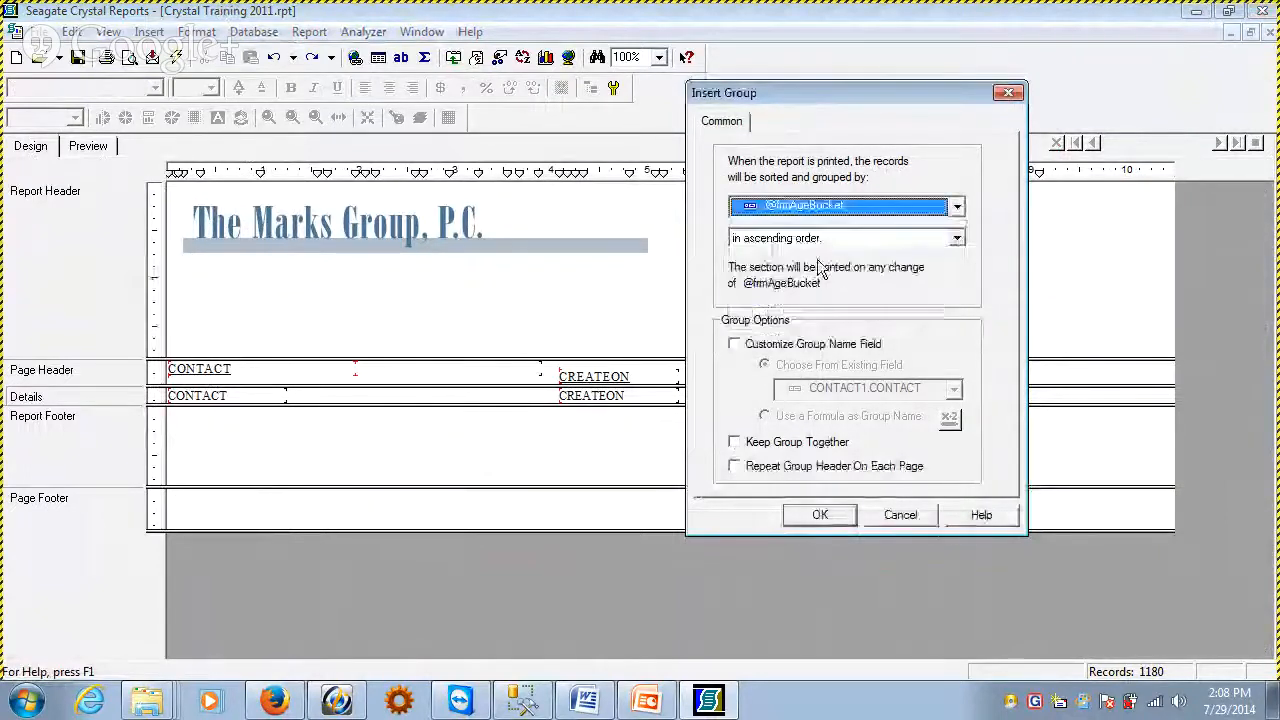
click(820, 514)
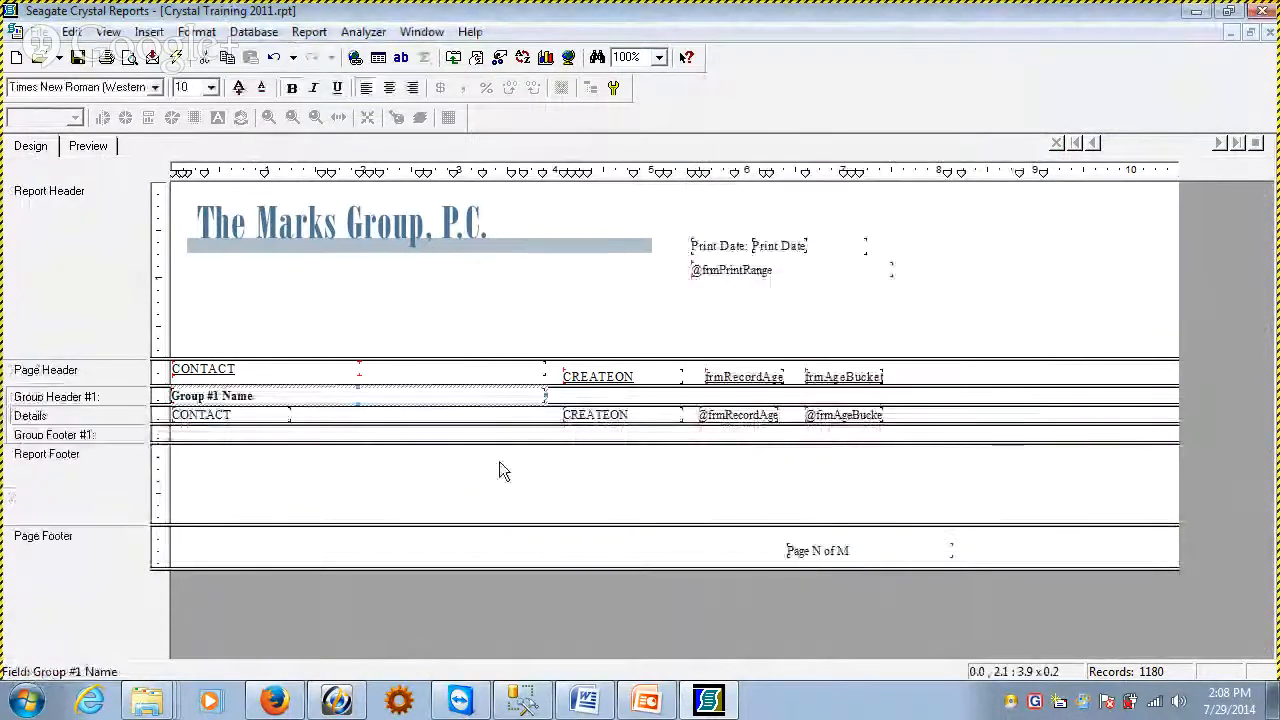
Preview the grouped report and examine the records in the 90 Days and Very Old groups
click(98, 147)
click(420, 340)
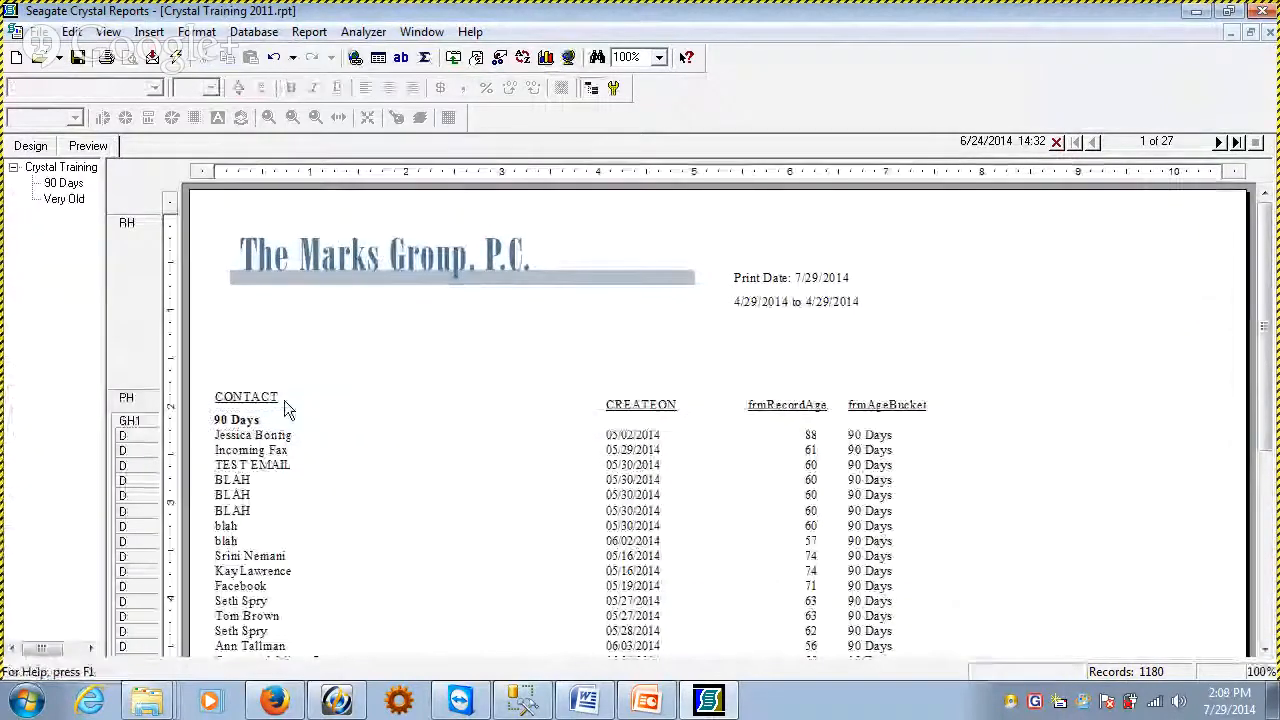
click(284, 420)
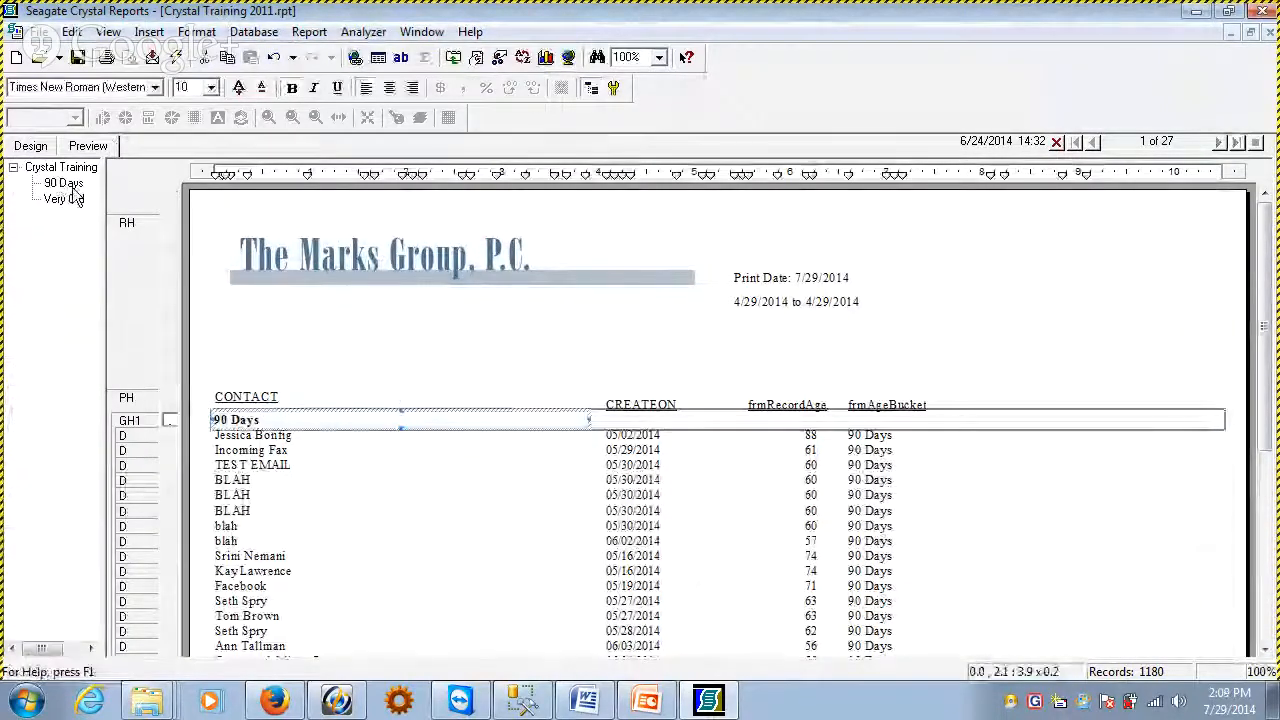
click(65, 199)
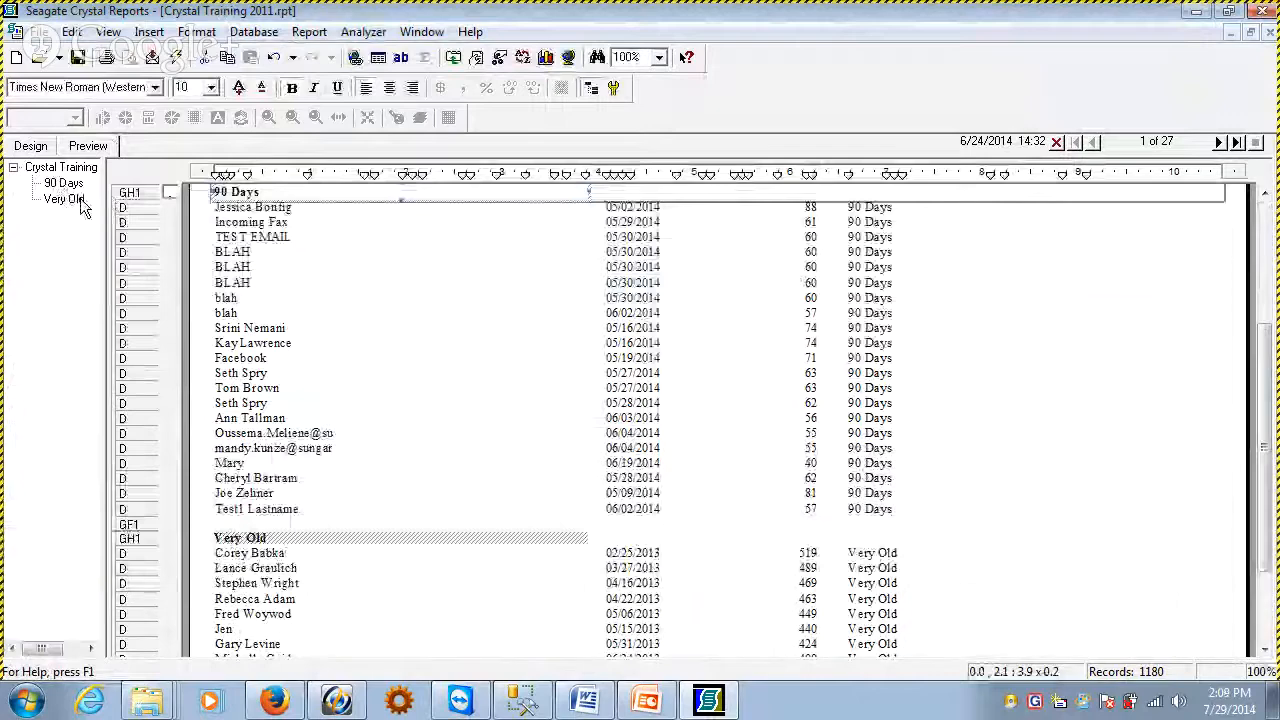
click(62, 199)
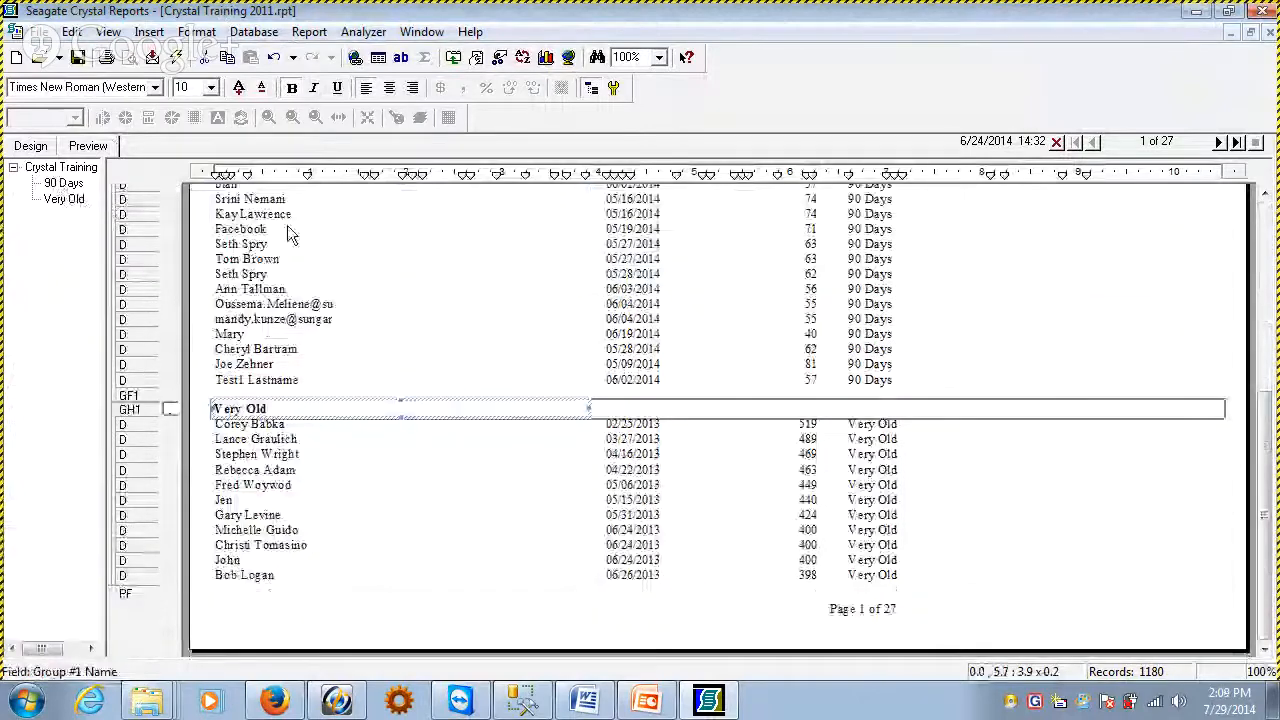
click(62, 184)
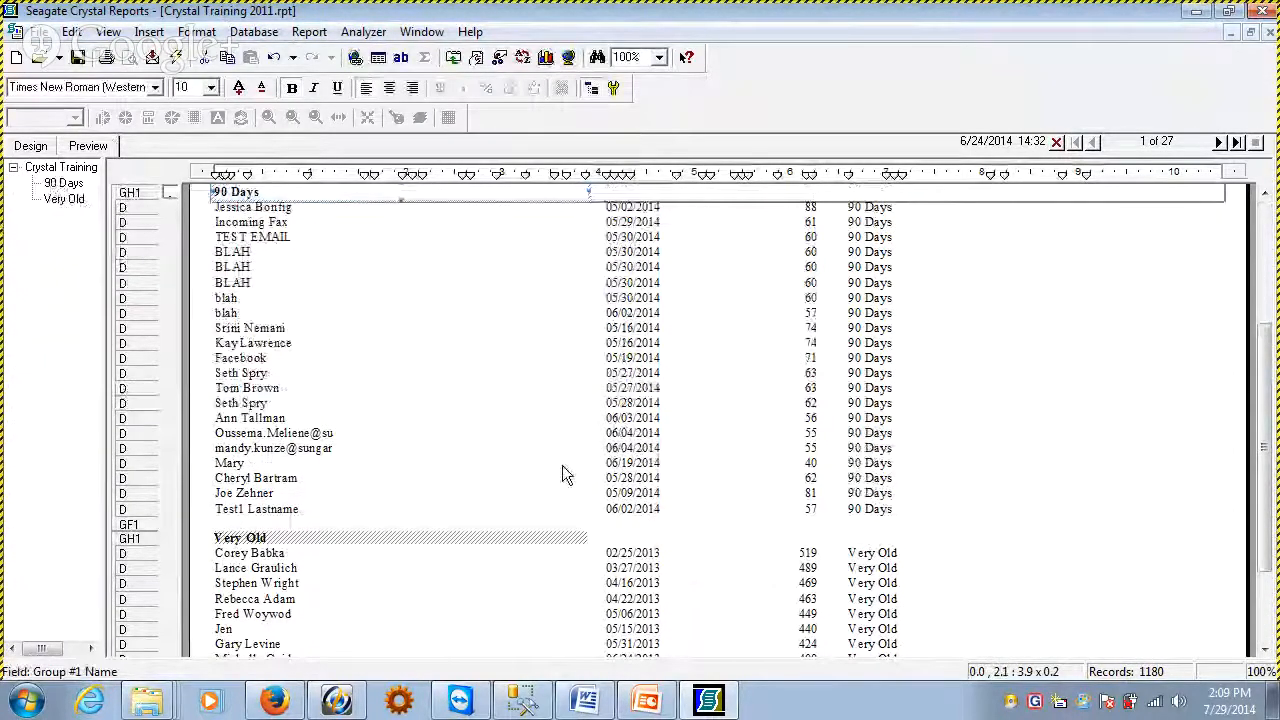
Reopen the frmAgeBucket formula from the report design and insert blank lines between ELSE and "Very Old"
click(30, 146)
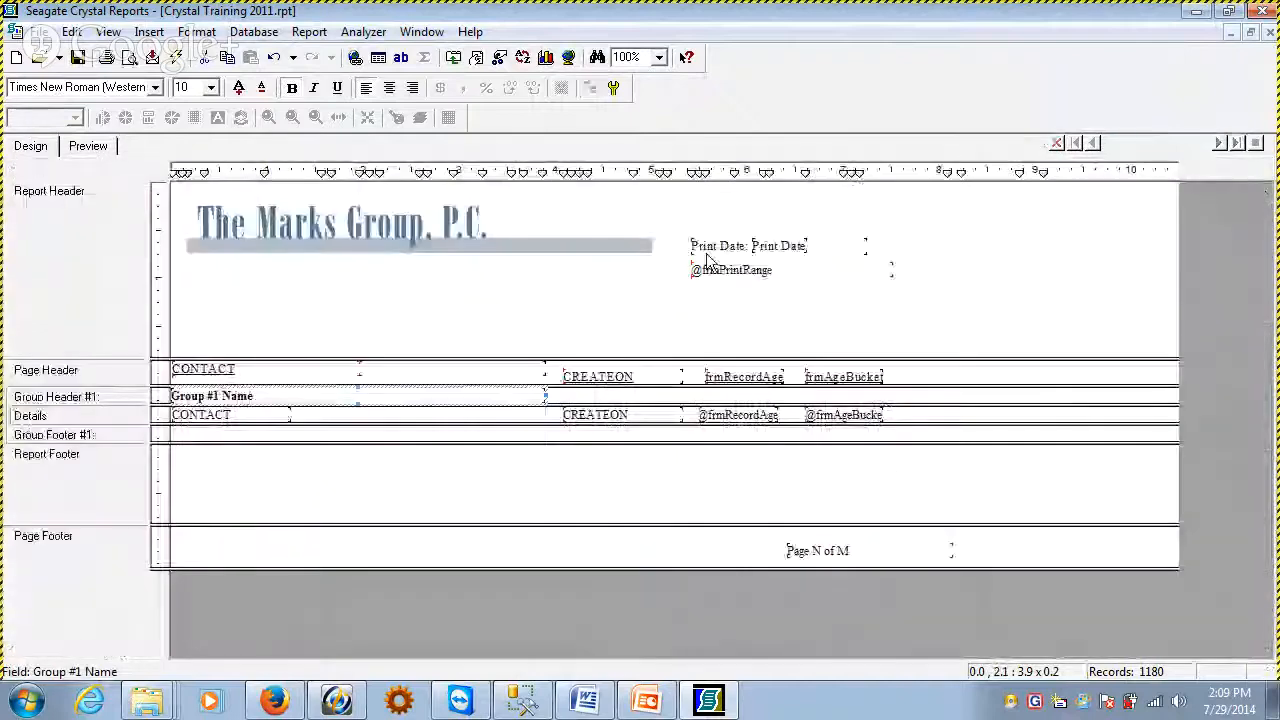
right_click(837, 426)
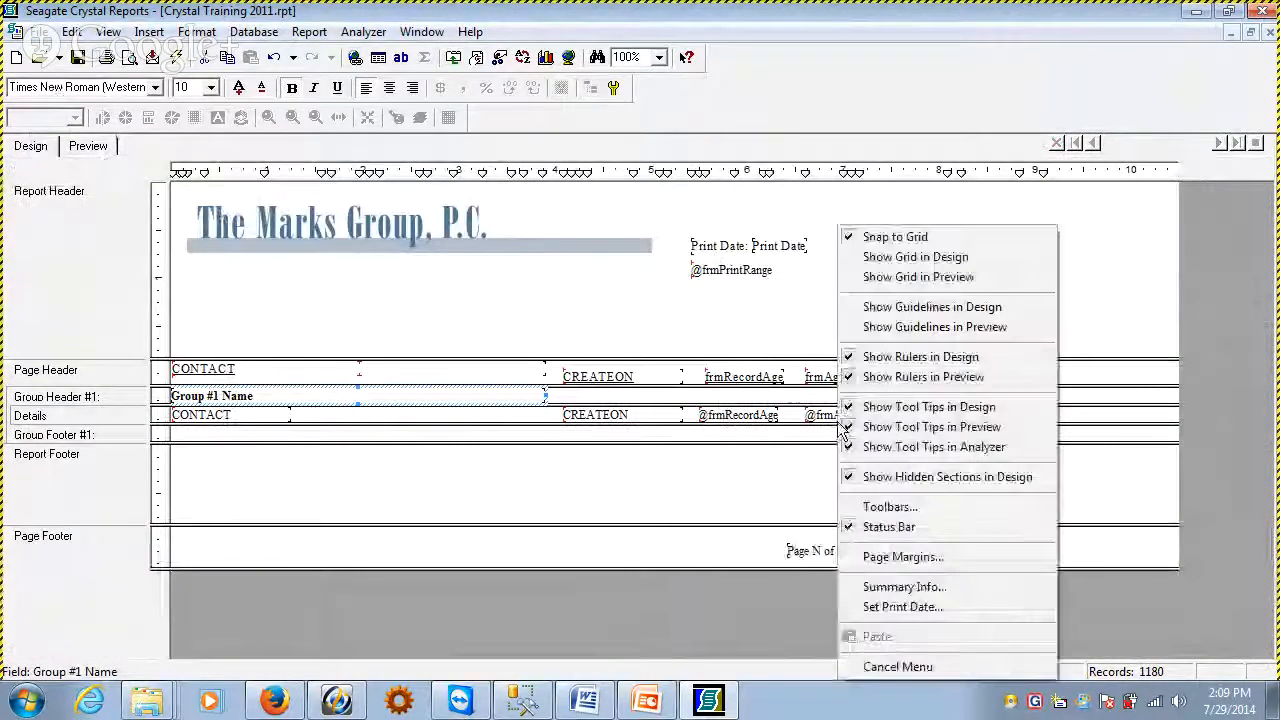
right_click(818, 417)
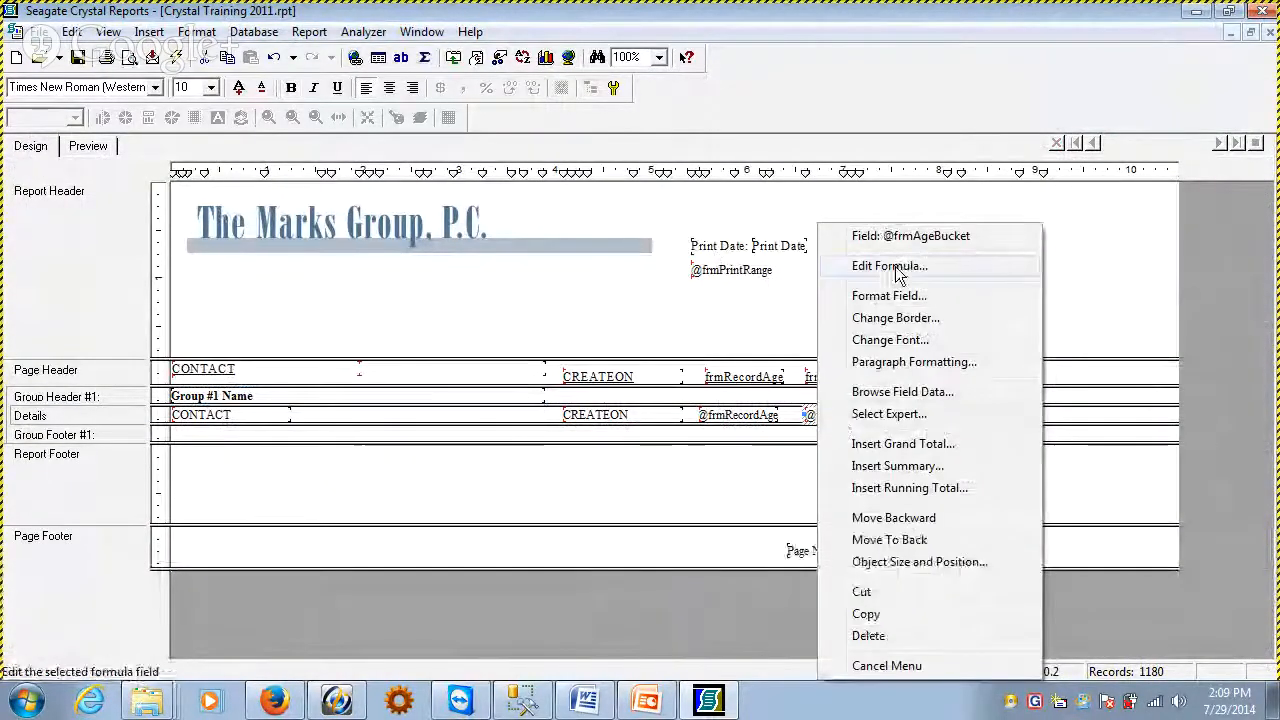
click(892, 267)
click(335, 313)
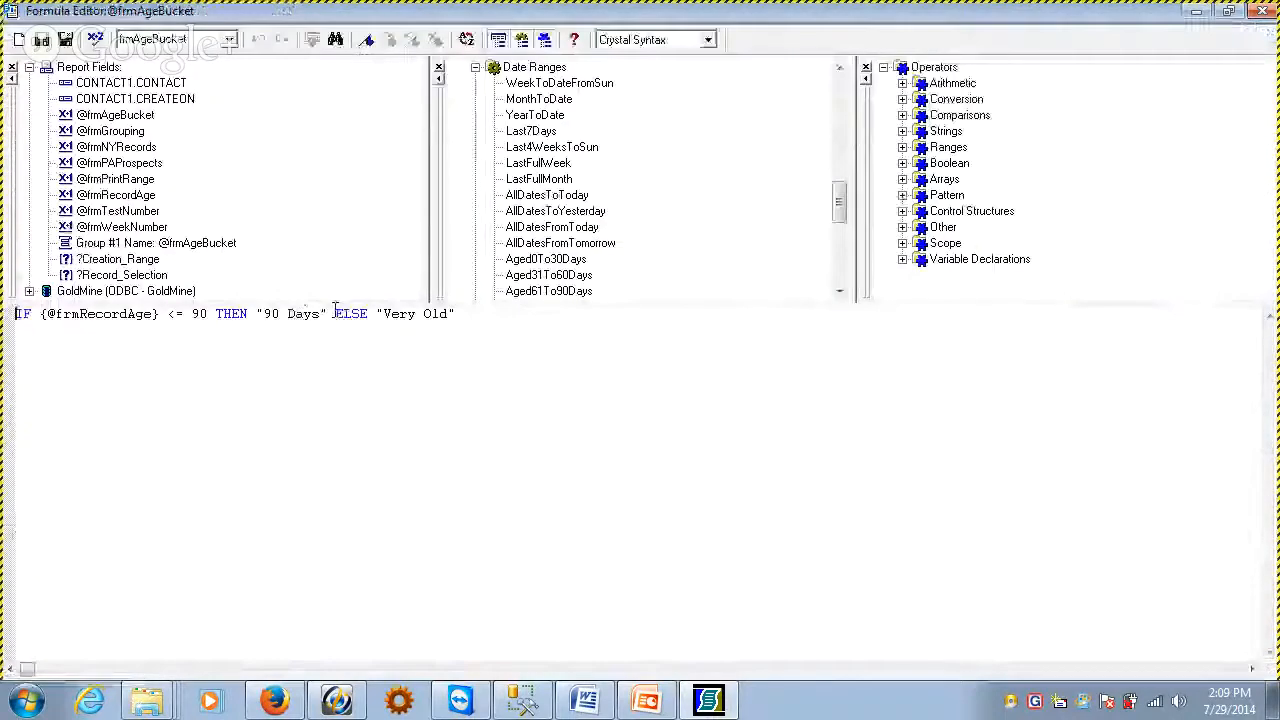
key(Right)
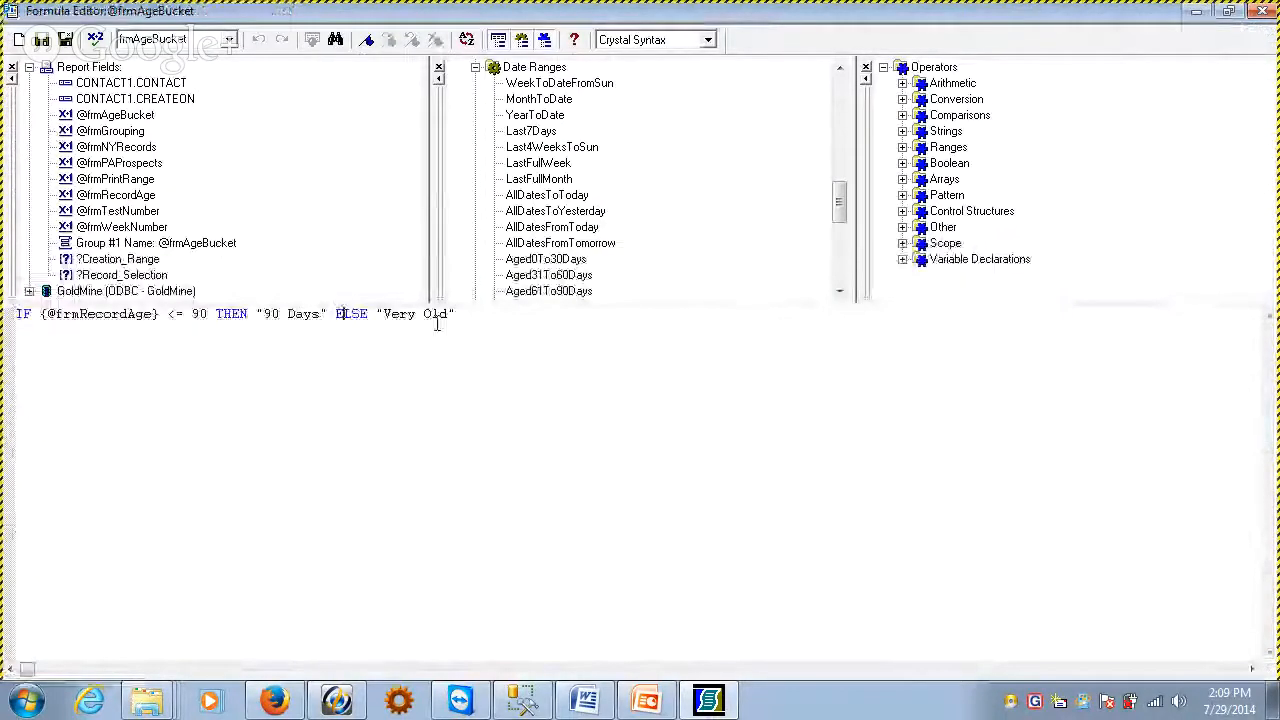
key(Right)
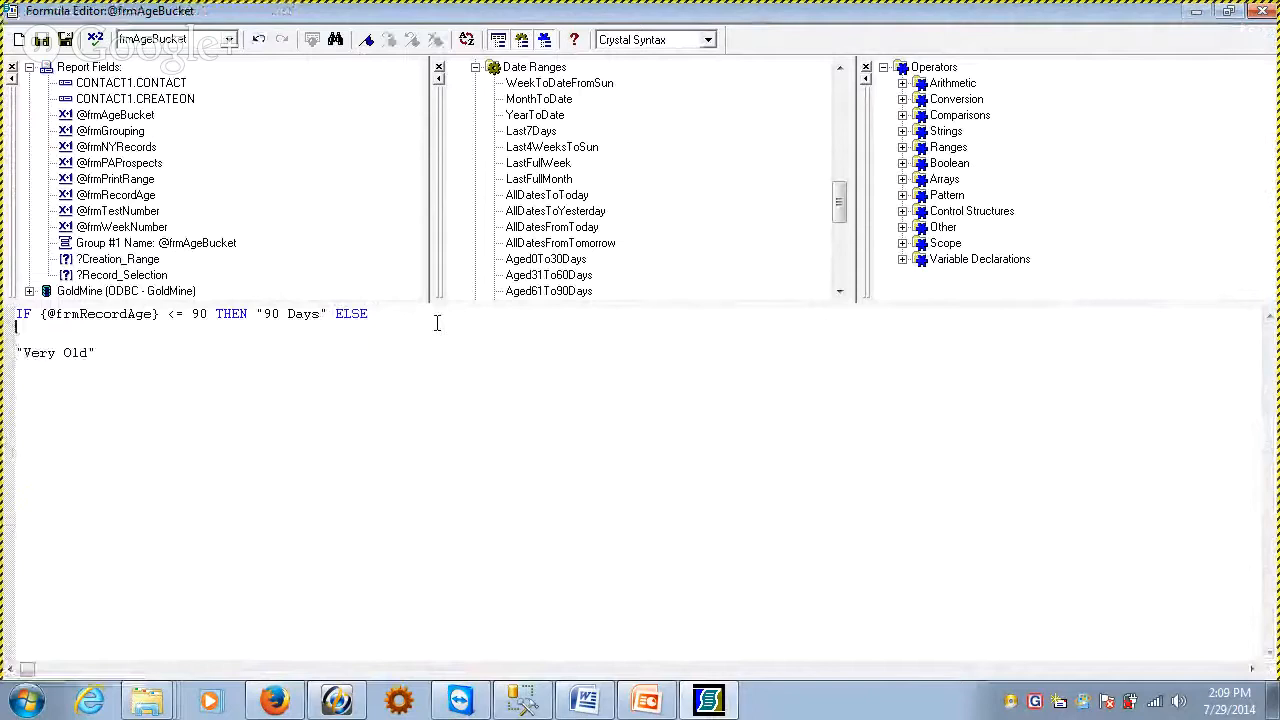
drag(251, 314, 394, 317)
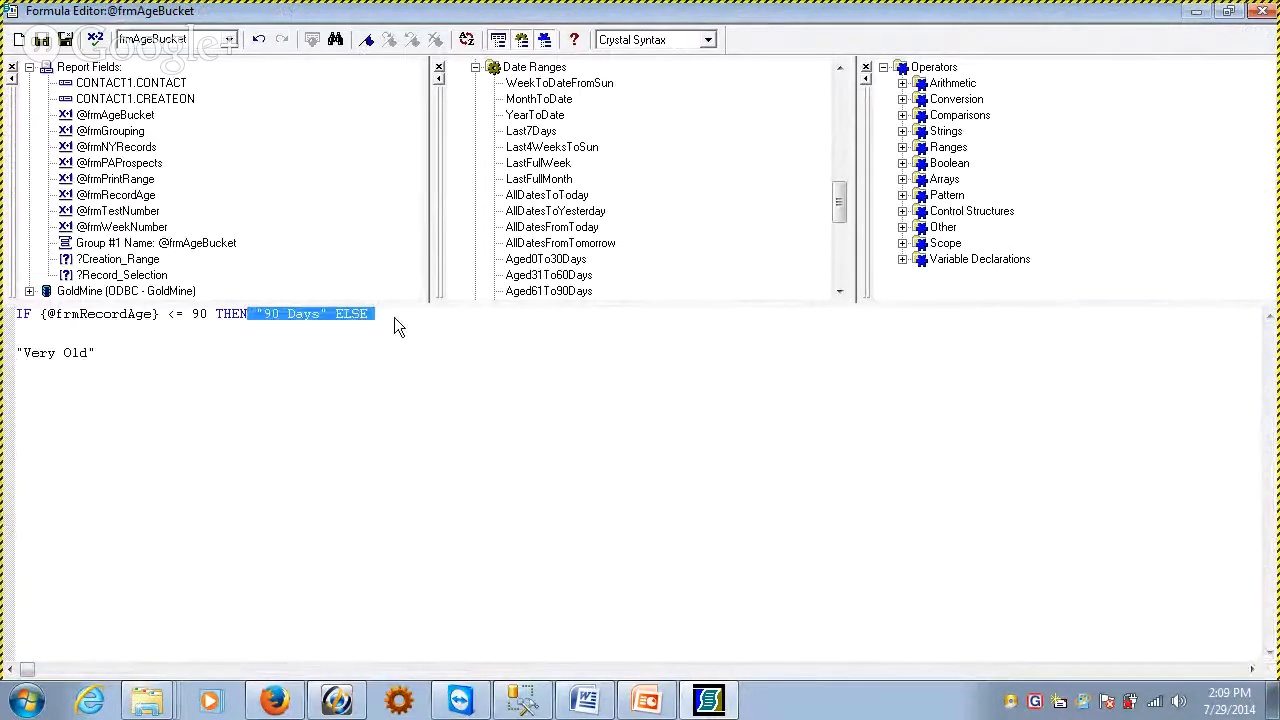
click(394, 317)
key(Return)
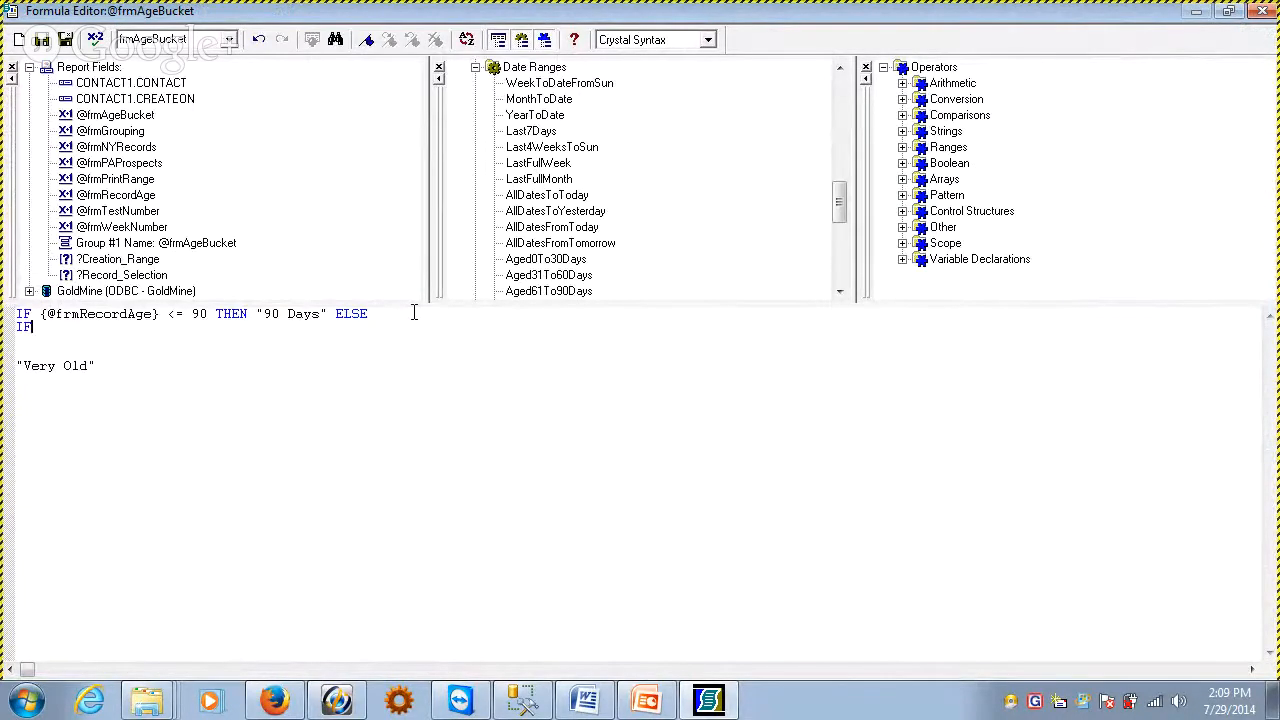
text(IF)
double_click(115, 194)
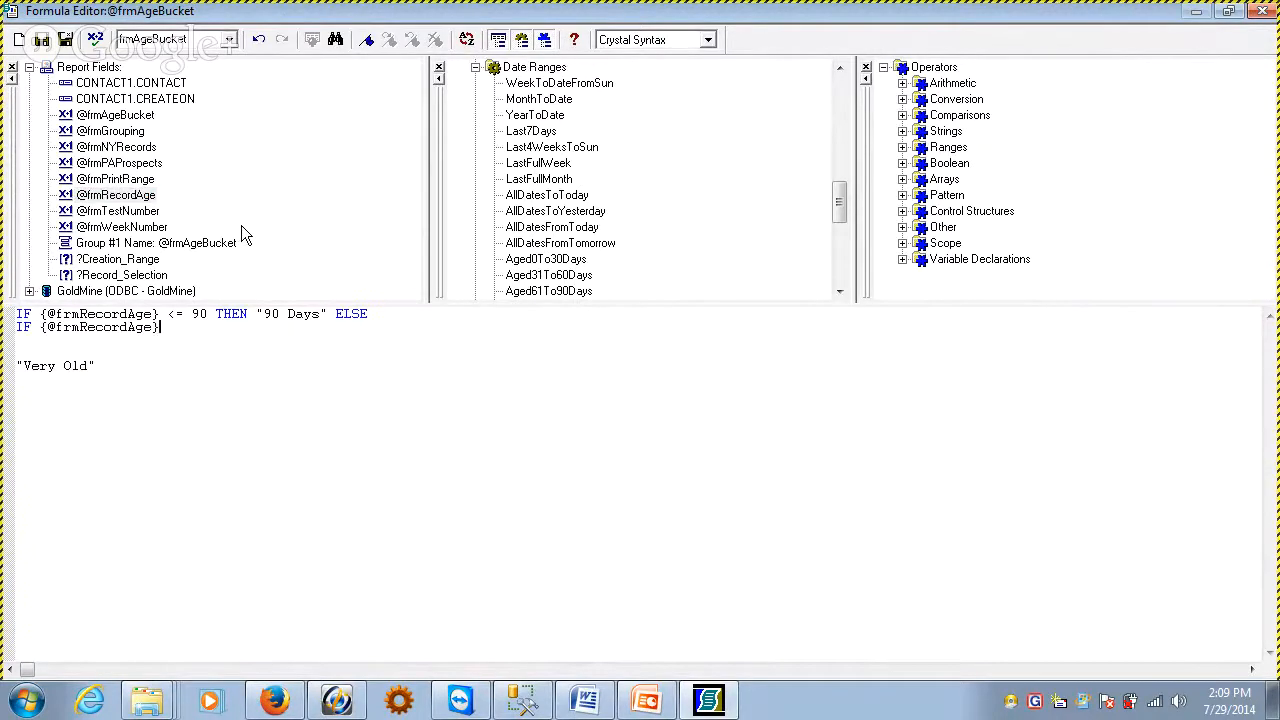
text(>= 90 AND)
double_click(120, 195)
text(<=1)
key(BackSpace)
text(120 THEN ")
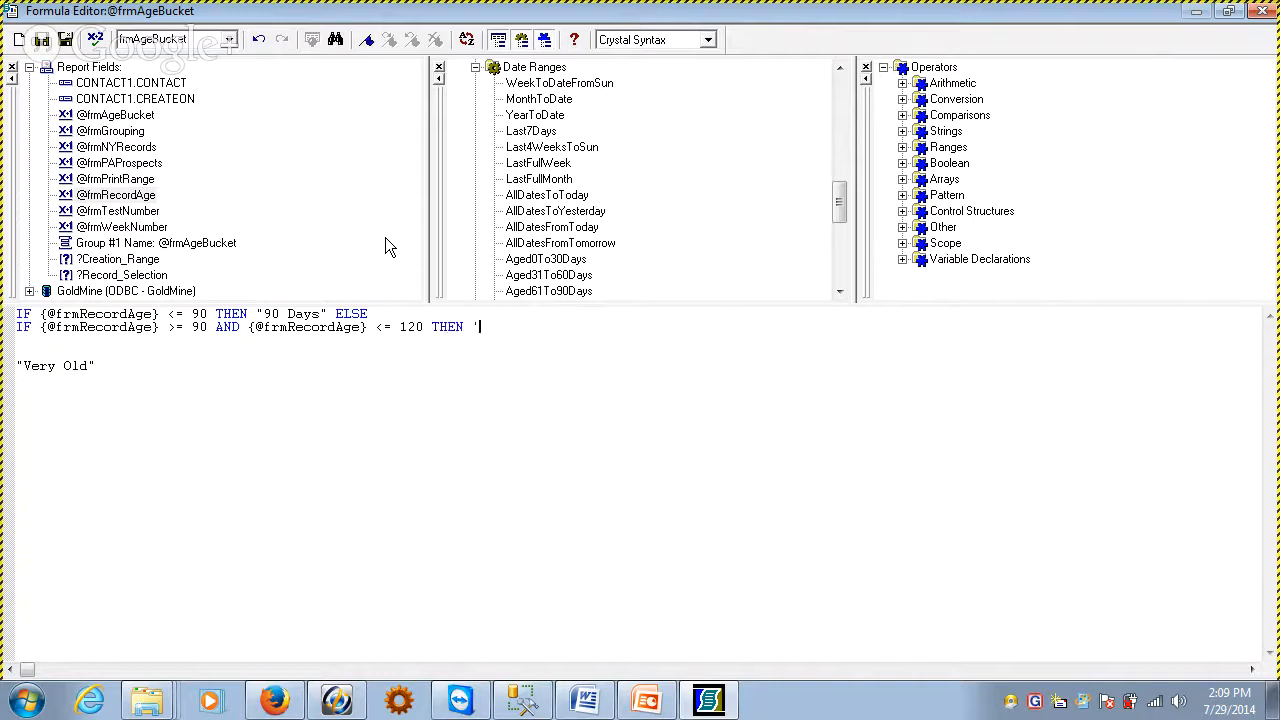
text(90 - 2)
Complete the second condition with "90 - 120 Days" ELSE directly before "Very Old" and check the formula for errors
key(BackSpace)
text(120 days)
key(BackSpace)
key(BackSpace)
key(BackSpace)
key(BackSpace)
text(Days" ELSE)
key(Delete)
key(Delete)
key(Delete)
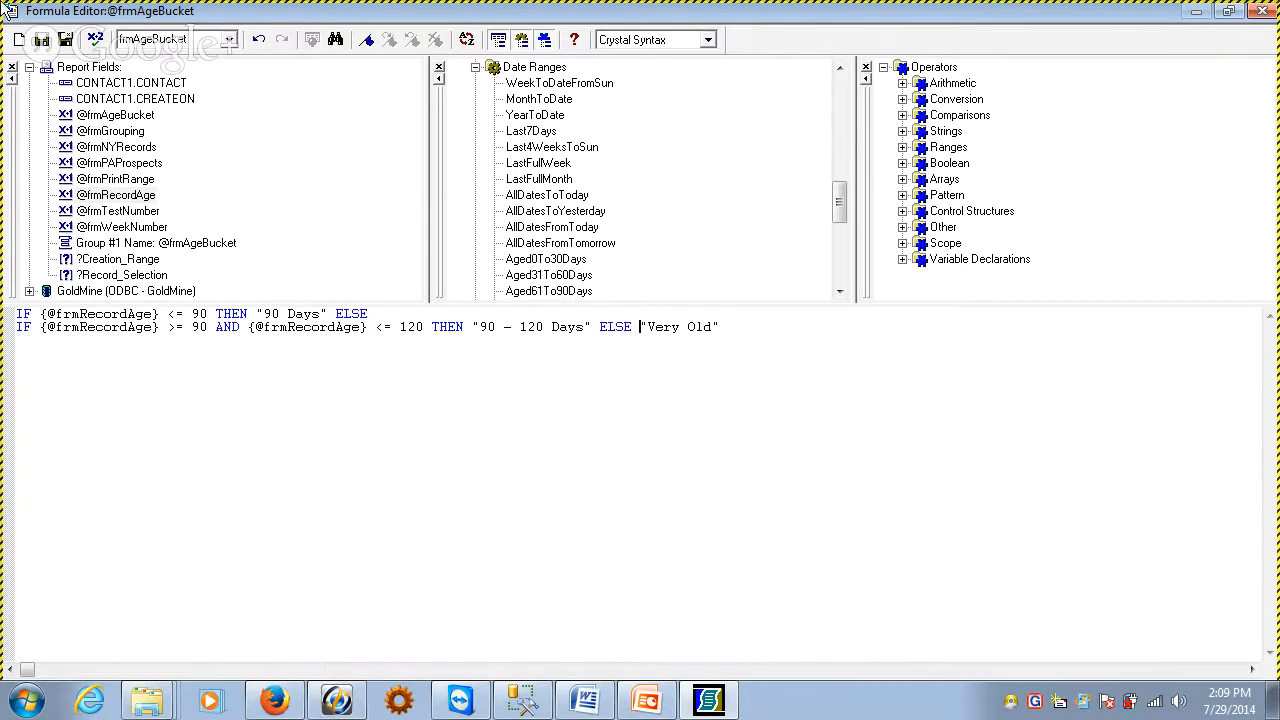
click(96, 40)
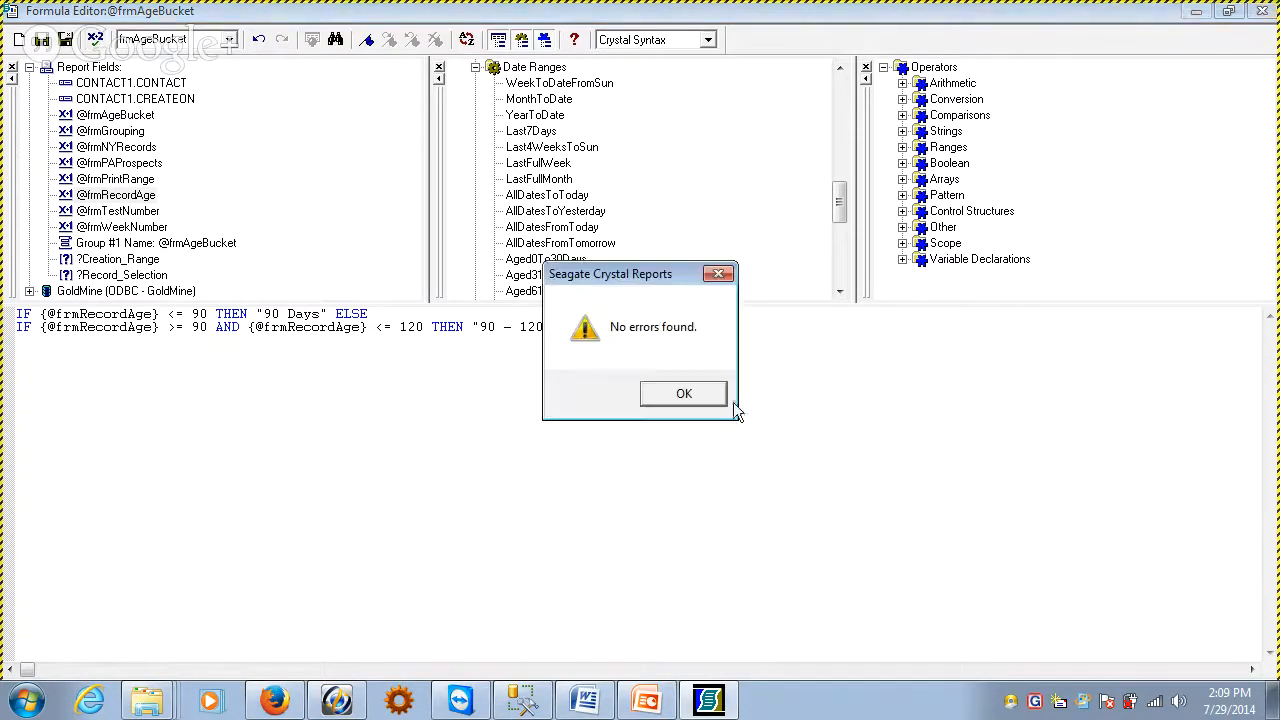
Review both age conditions, their range labels and the final ELSE value in the frmAgeBucket formula
click(736, 398)
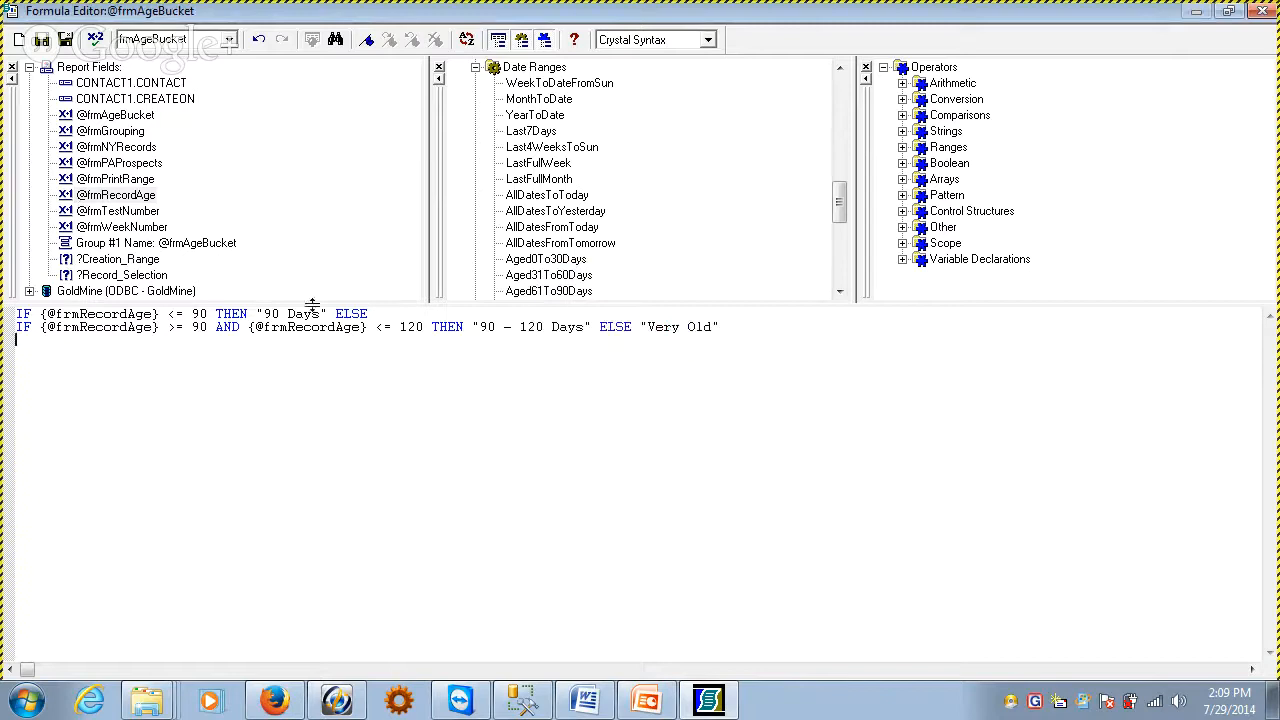
drag(376, 313, 126, 313)
click(107, 324)
drag(266, 313, 392, 327)
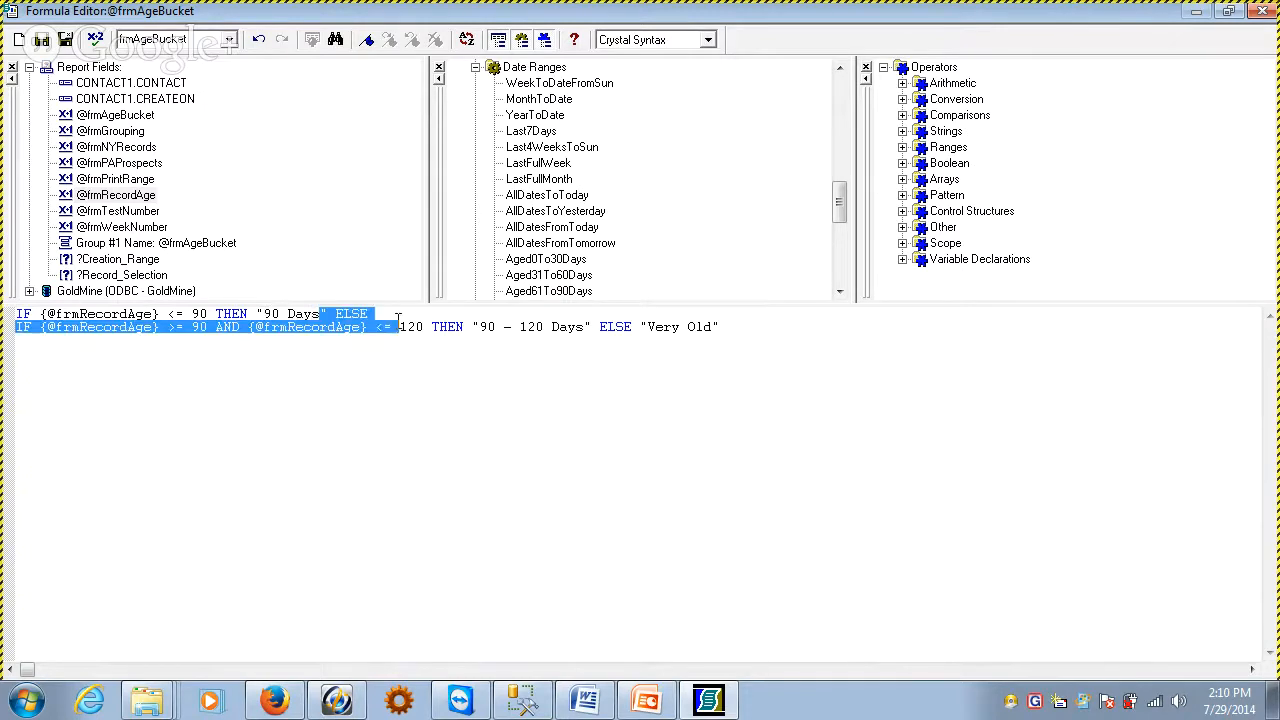
click(390, 327)
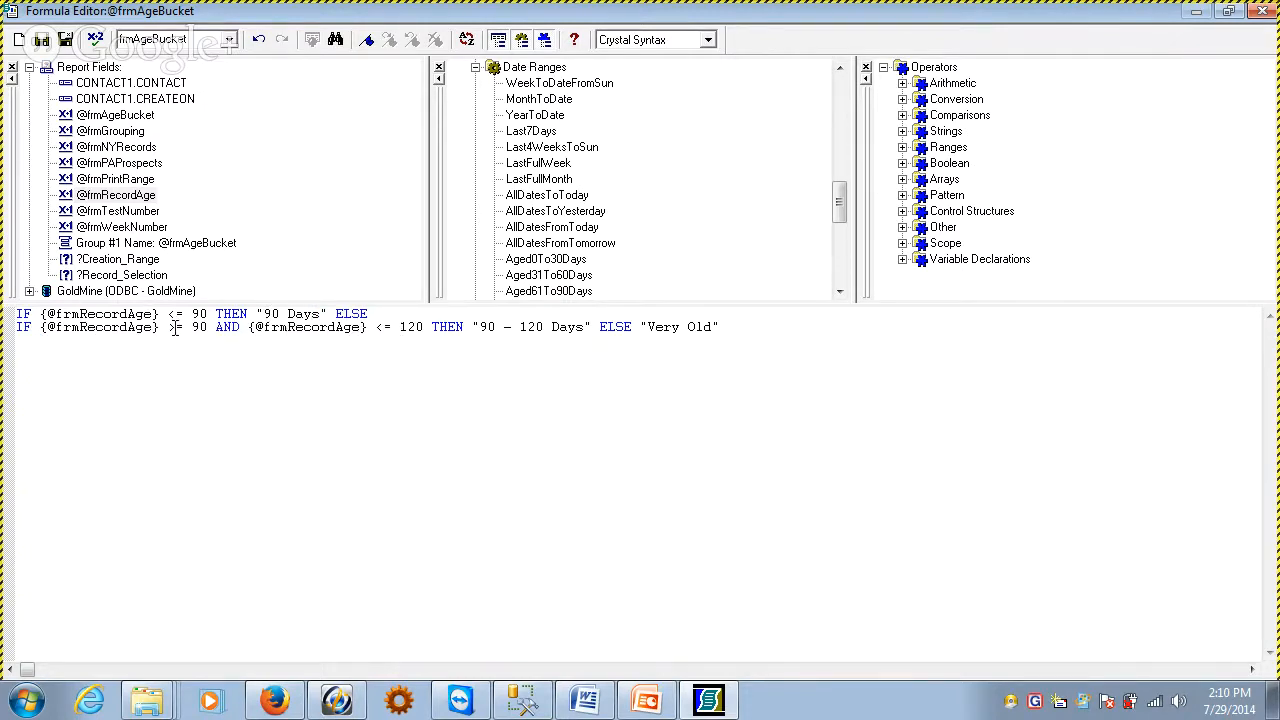
drag(191, 327, 394, 341)
click(394, 340)
drag(478, 329, 812, 327)
click(703, 326)
click(803, 338)
shift+click(597, 326)
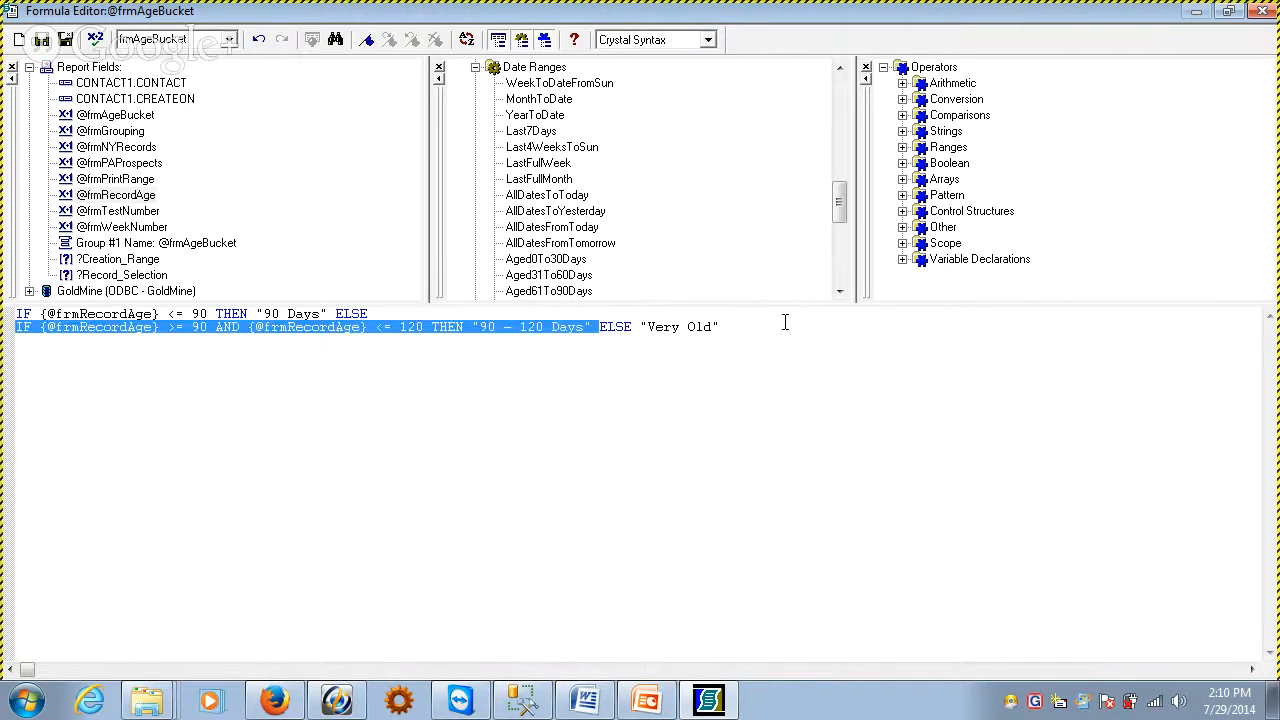
click(785, 326)
drag(647, 328, 713, 328)
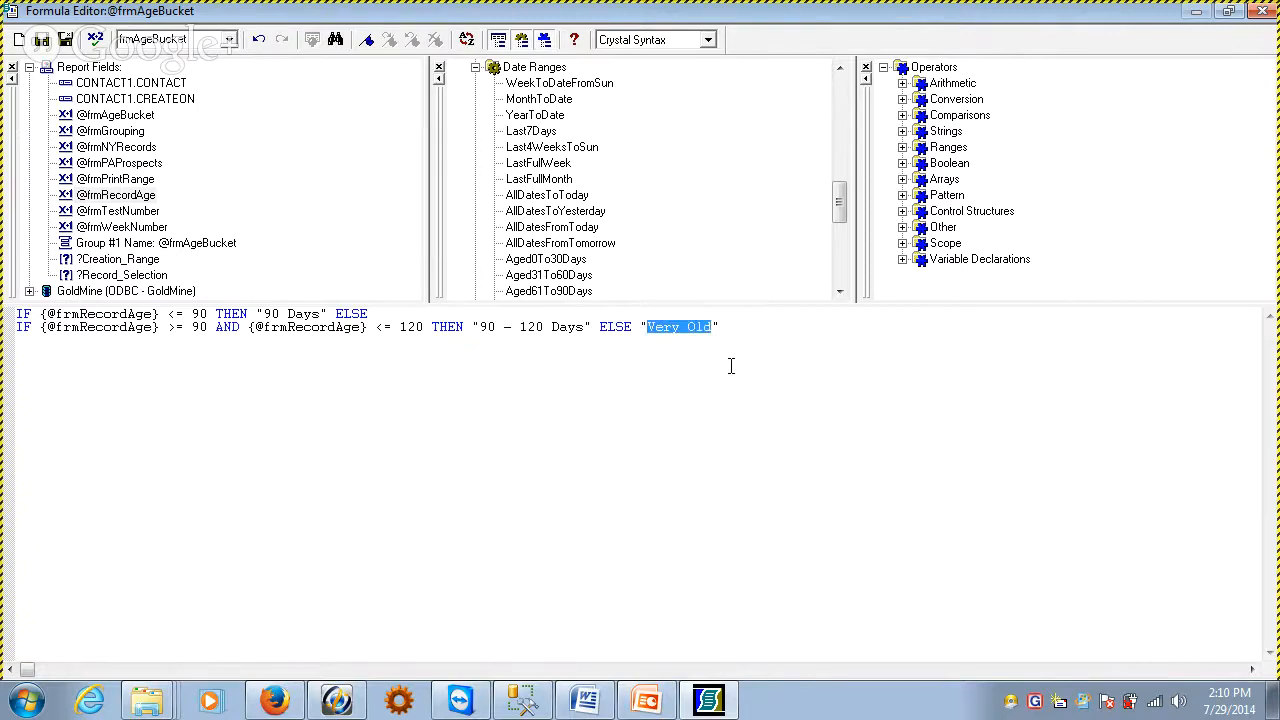
text(unknoNOWN)
key(BackSpace)
key(BackSpace)
key(BackSpace)
key(BackSpace)
text(Very Old)
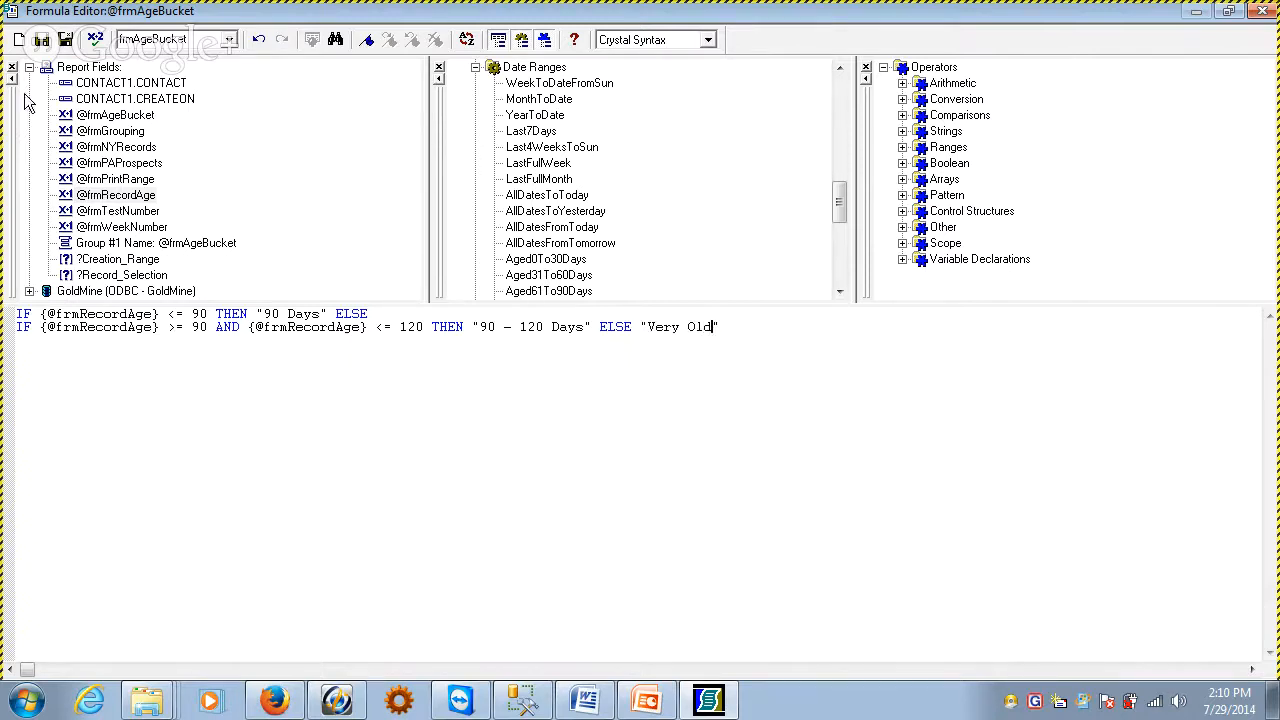
Save and close the formula, and examine the 90 - 120 Days, 90 Days and Very Old groups in the report preview
click(65, 39)
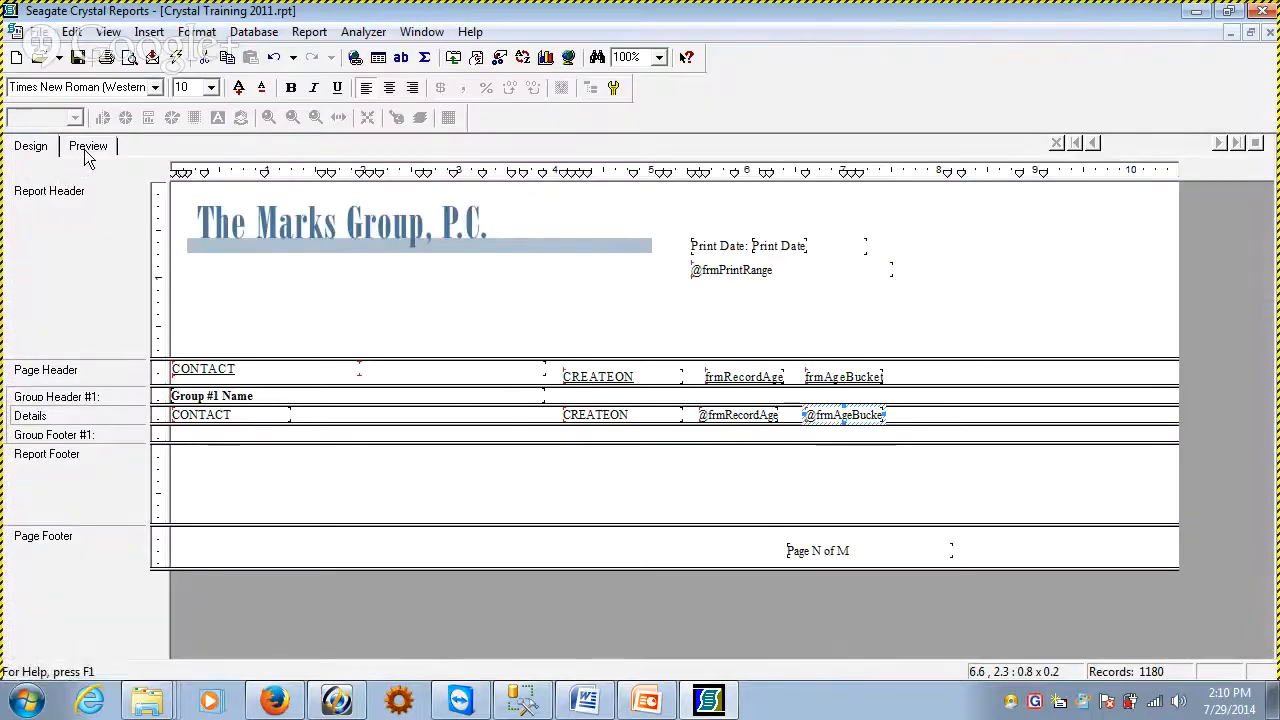
click(88, 147)
click(874, 538)
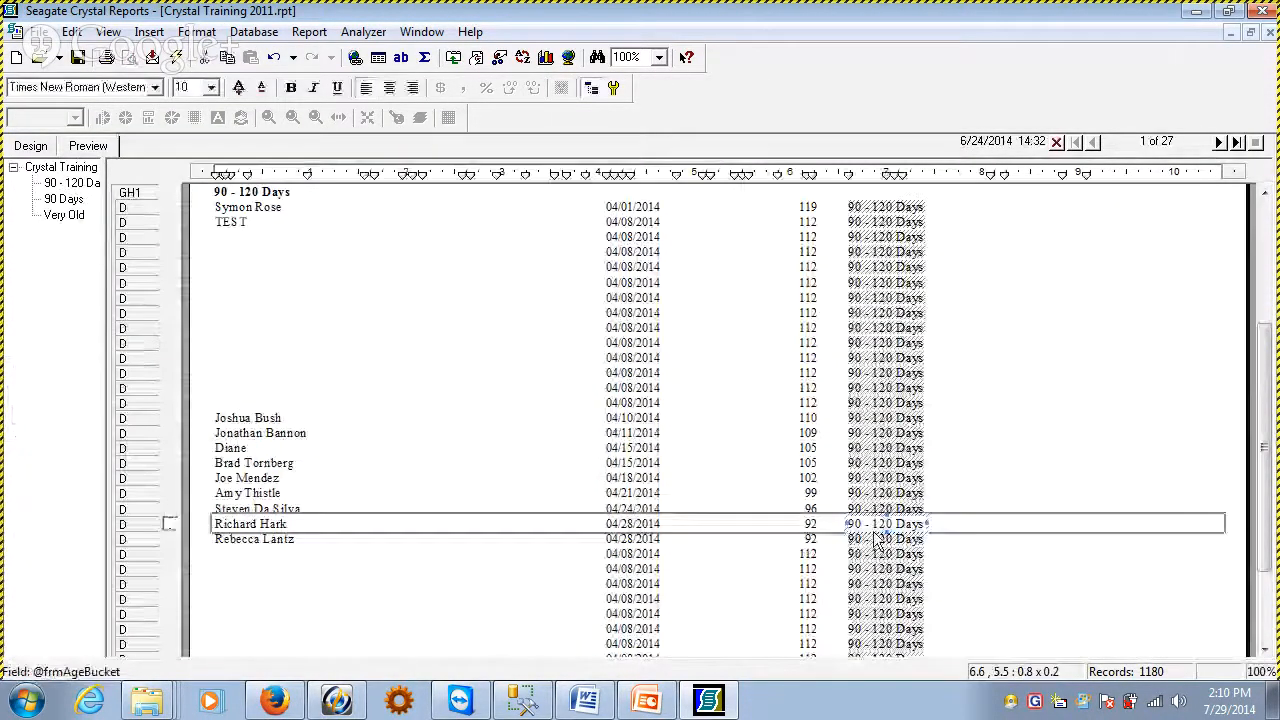
click(886, 479)
click(477, 480)
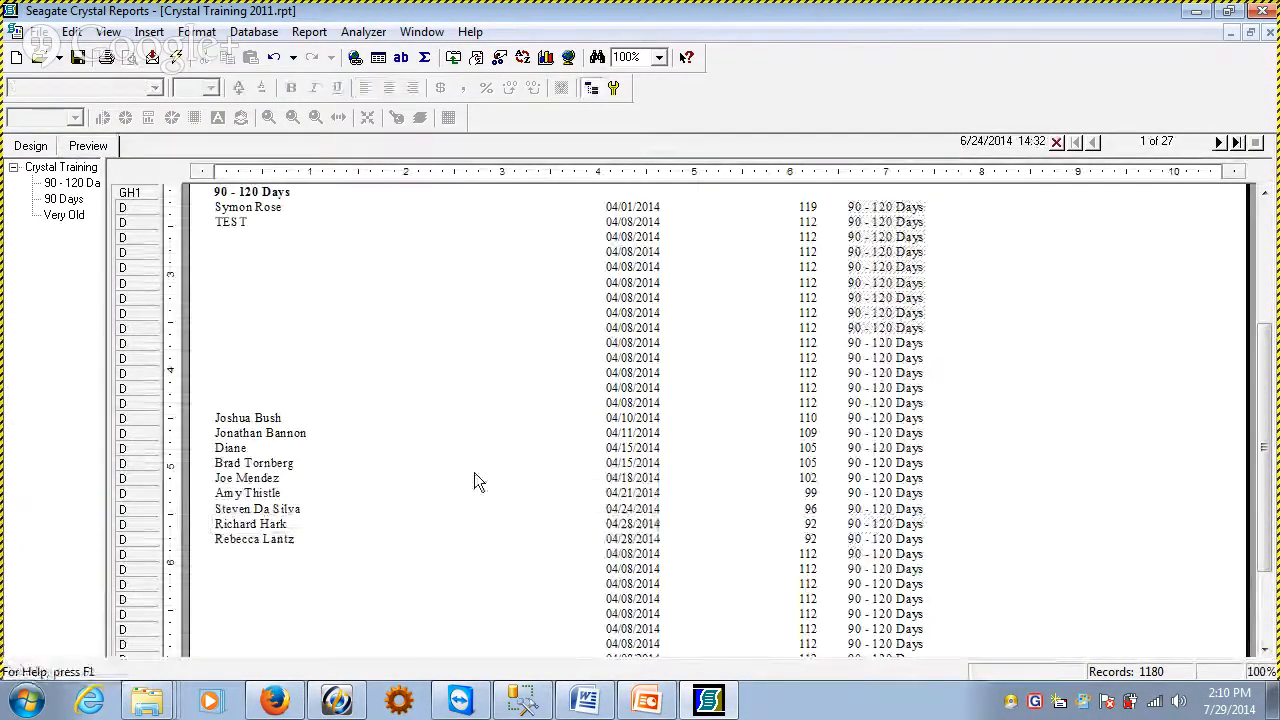
click(61, 186)
click(63, 199)
click(63, 214)
click(67, 183)
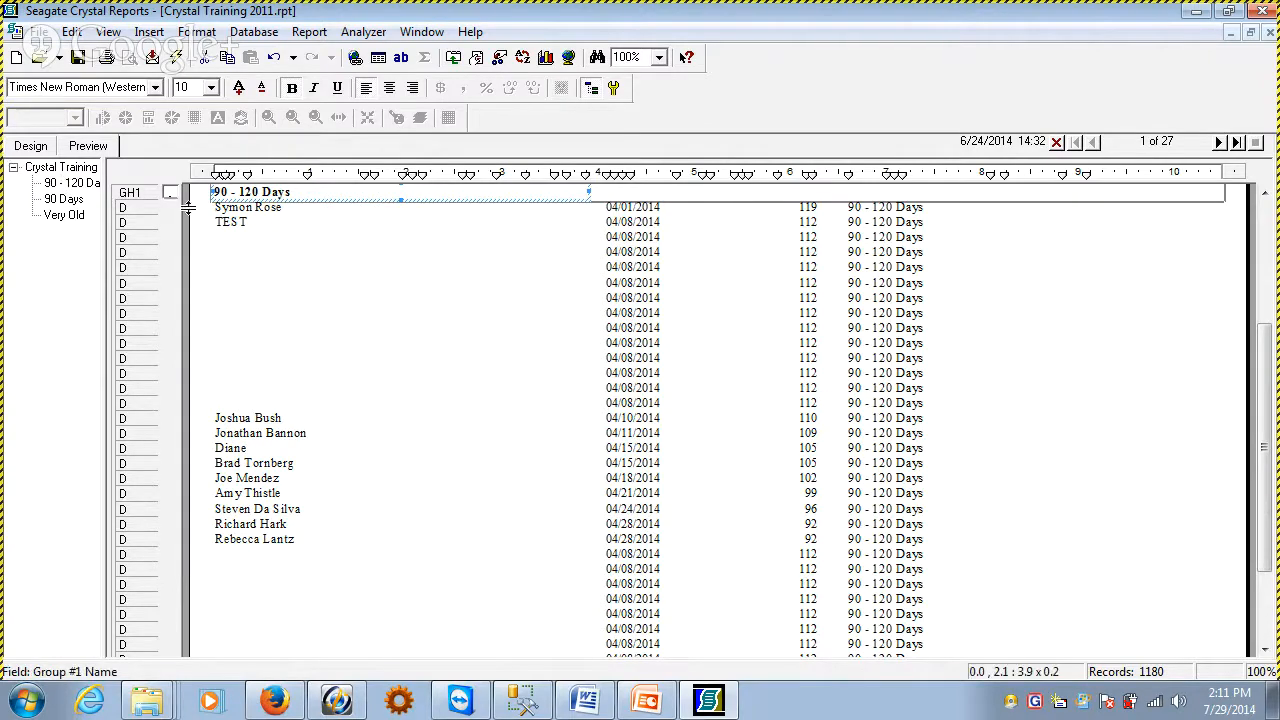
Delete the frmAgeBucket group from the report design
click(38, 147)
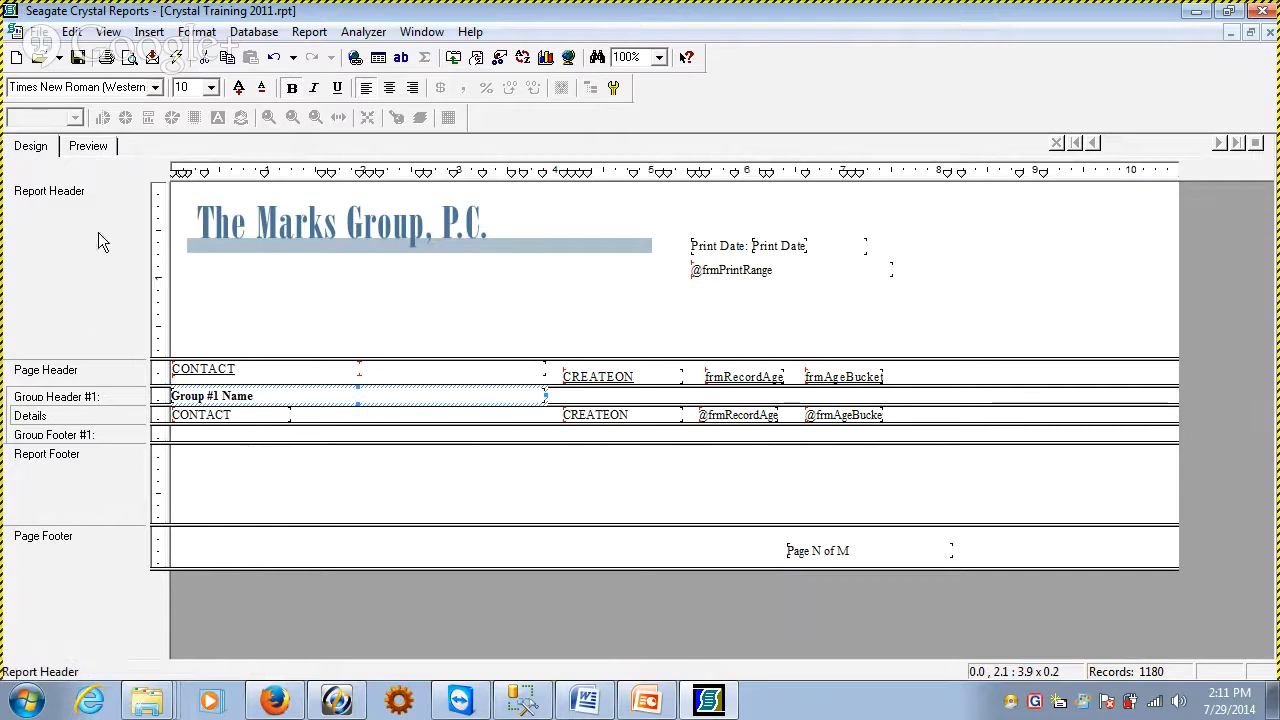
right_click(112, 395)
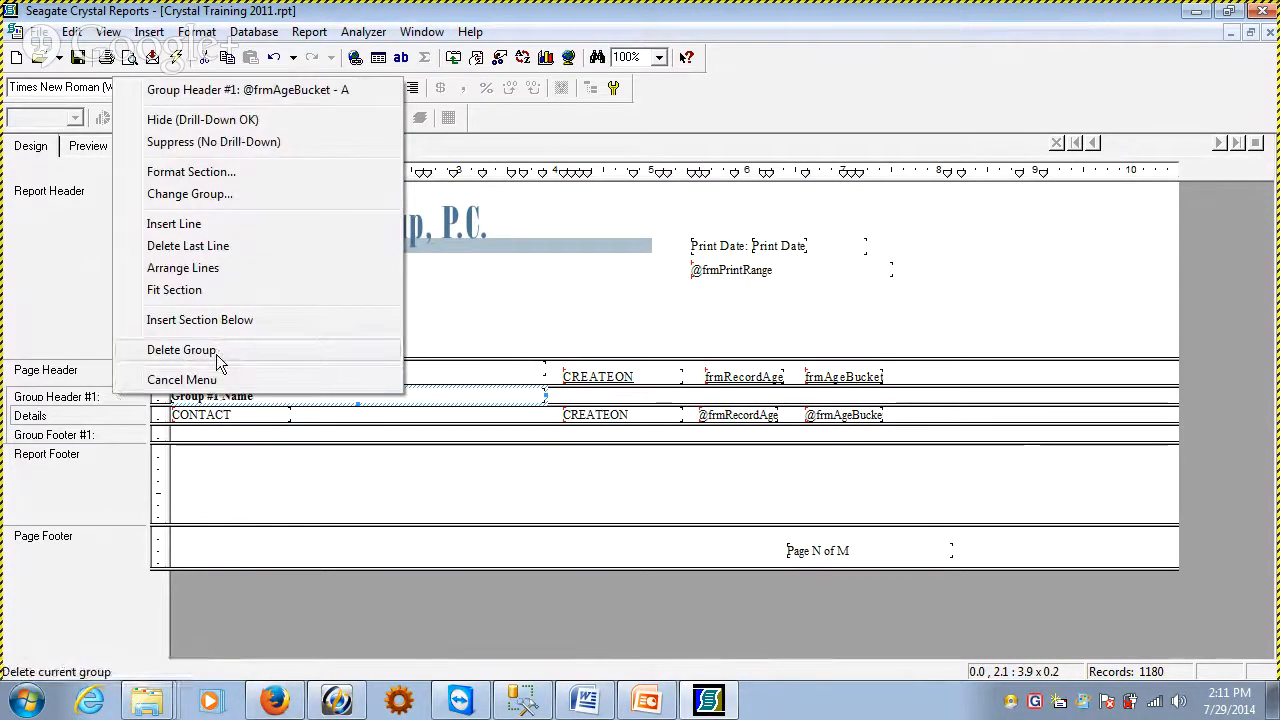
click(180, 350)
click(706, 394)
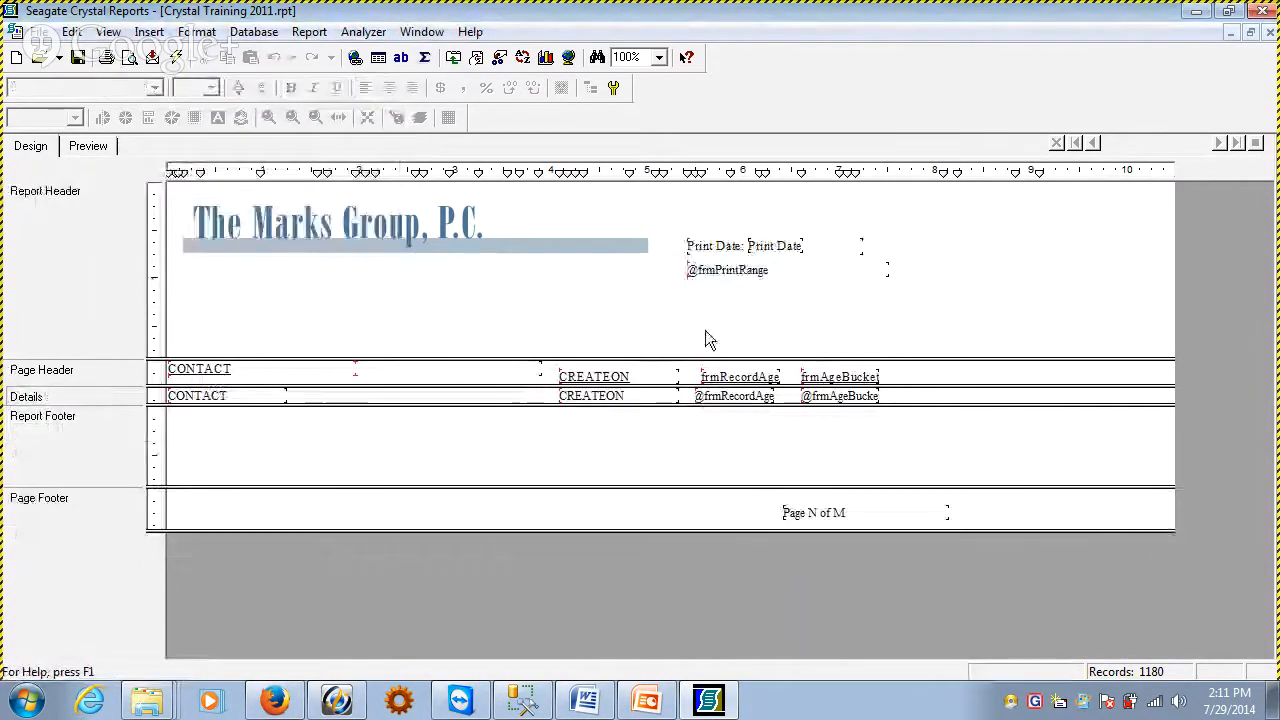
Delete the frmRecordAge and frmAgeBucket fields together with their column headings and preview the ungrouped report
drag(706, 334, 910, 436)
key(Delete)
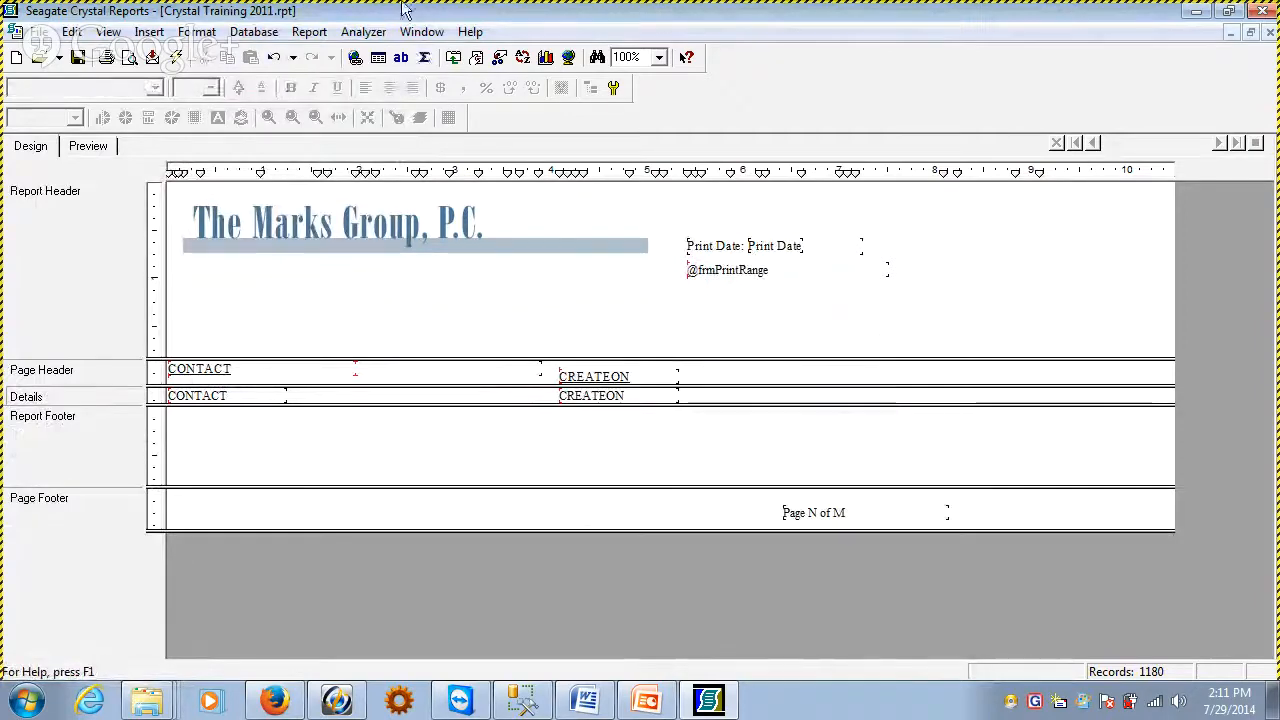
click(86, 147)
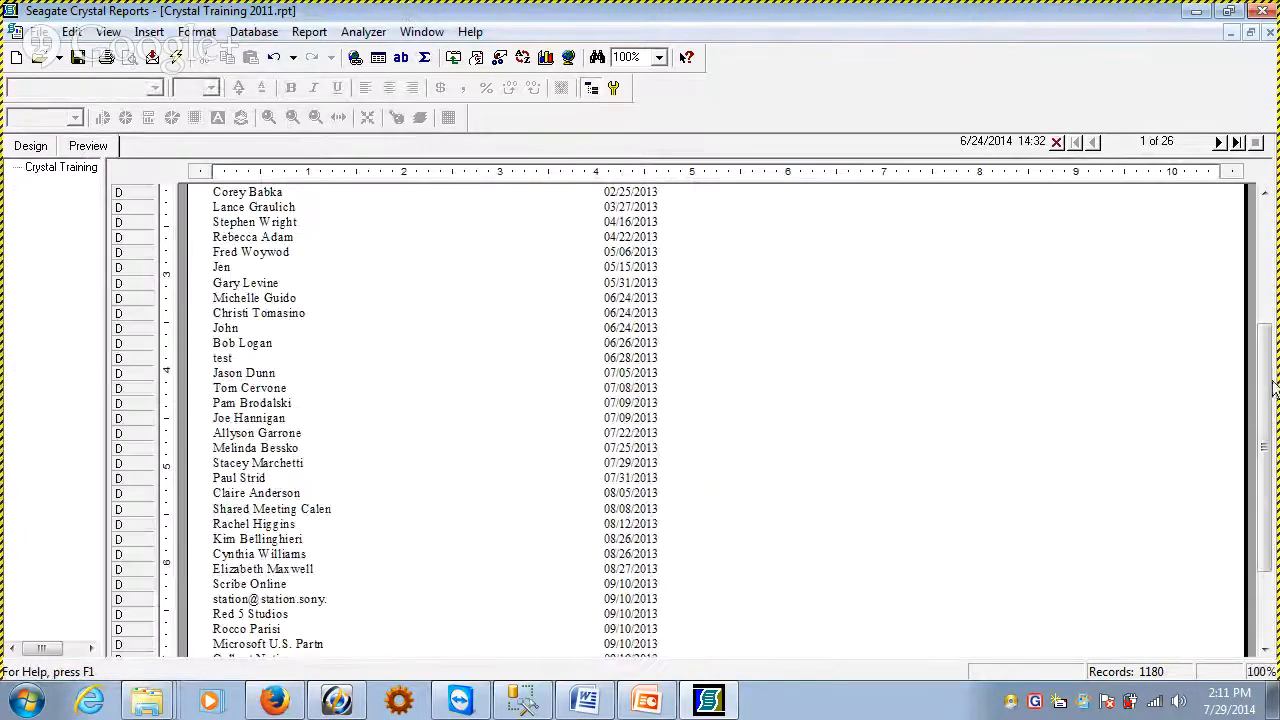
drag(1273, 400, 1180, 251)
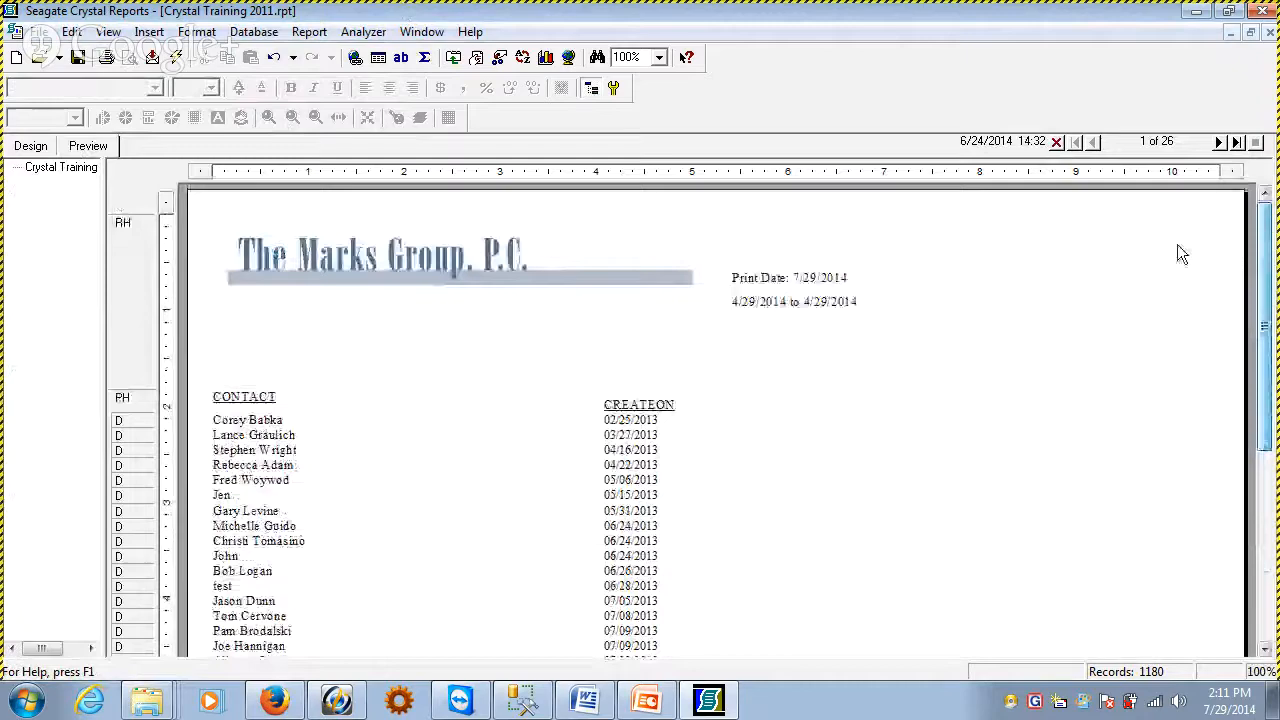
Insert the STATE field from the CONTACT1 table into the Details section beside CREATEON
click(30, 146)
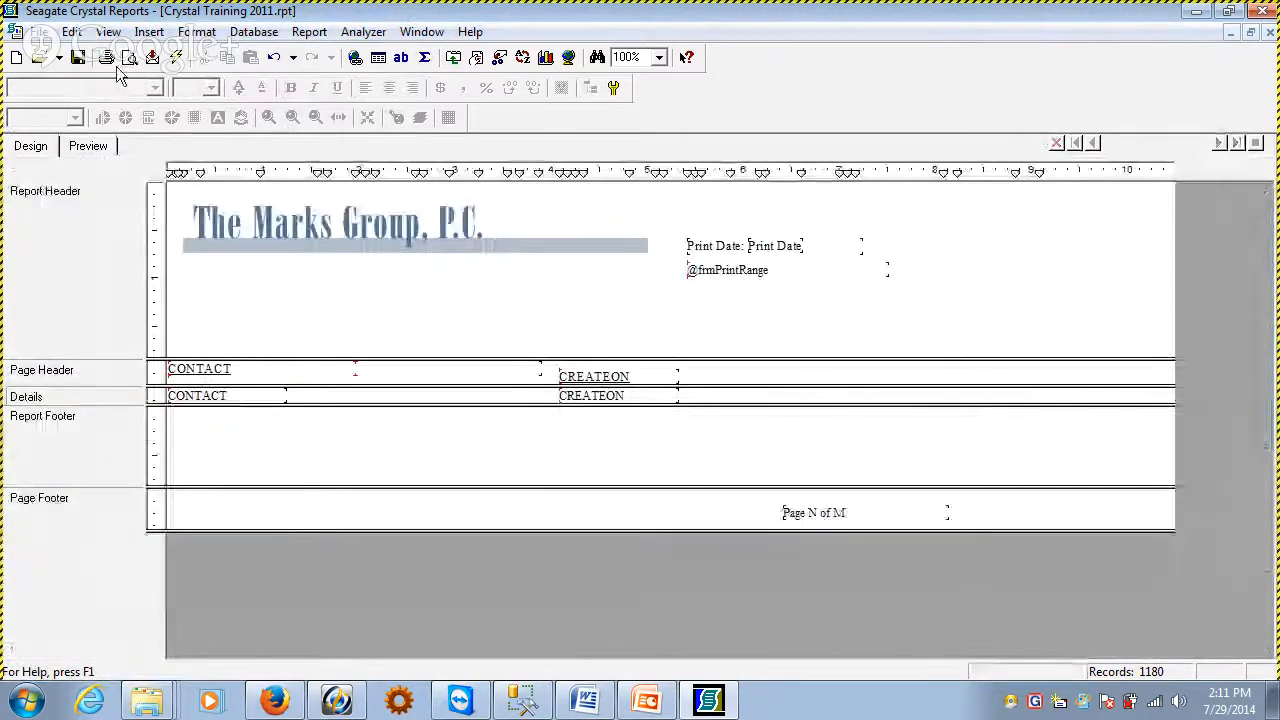
click(149, 32)
click(190, 54)
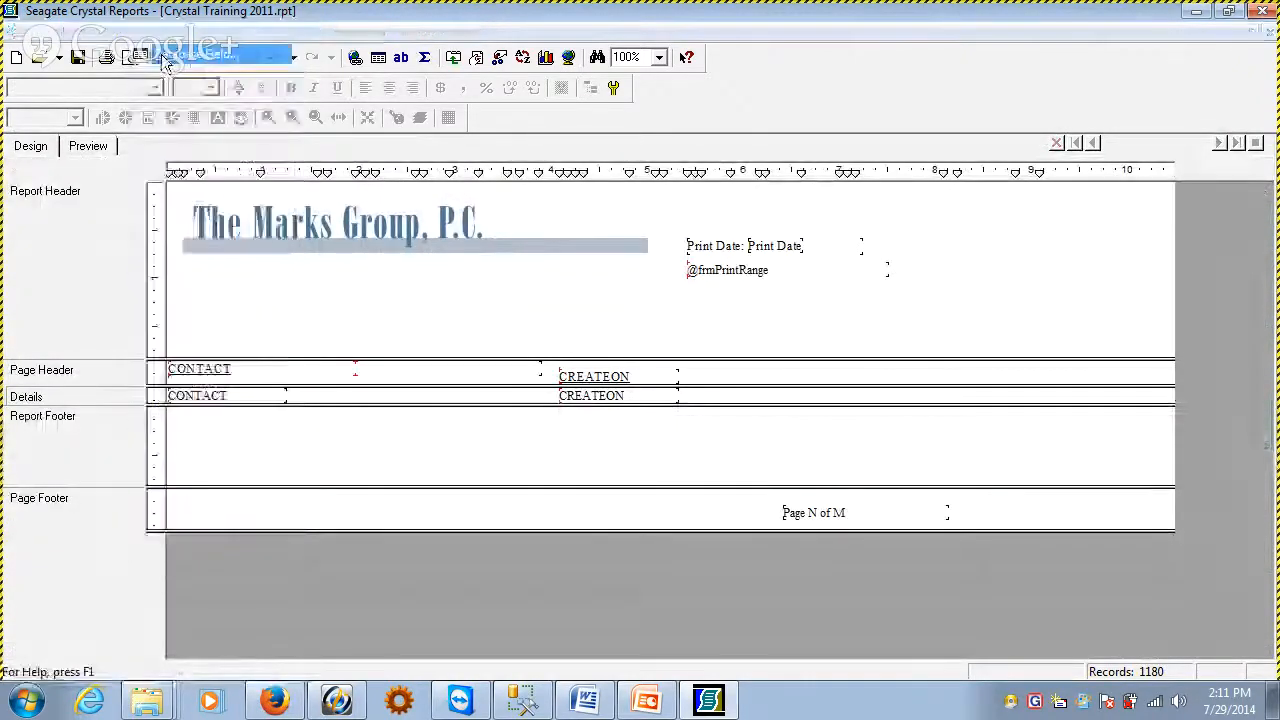
click(1042, 120)
click(1042, 104)
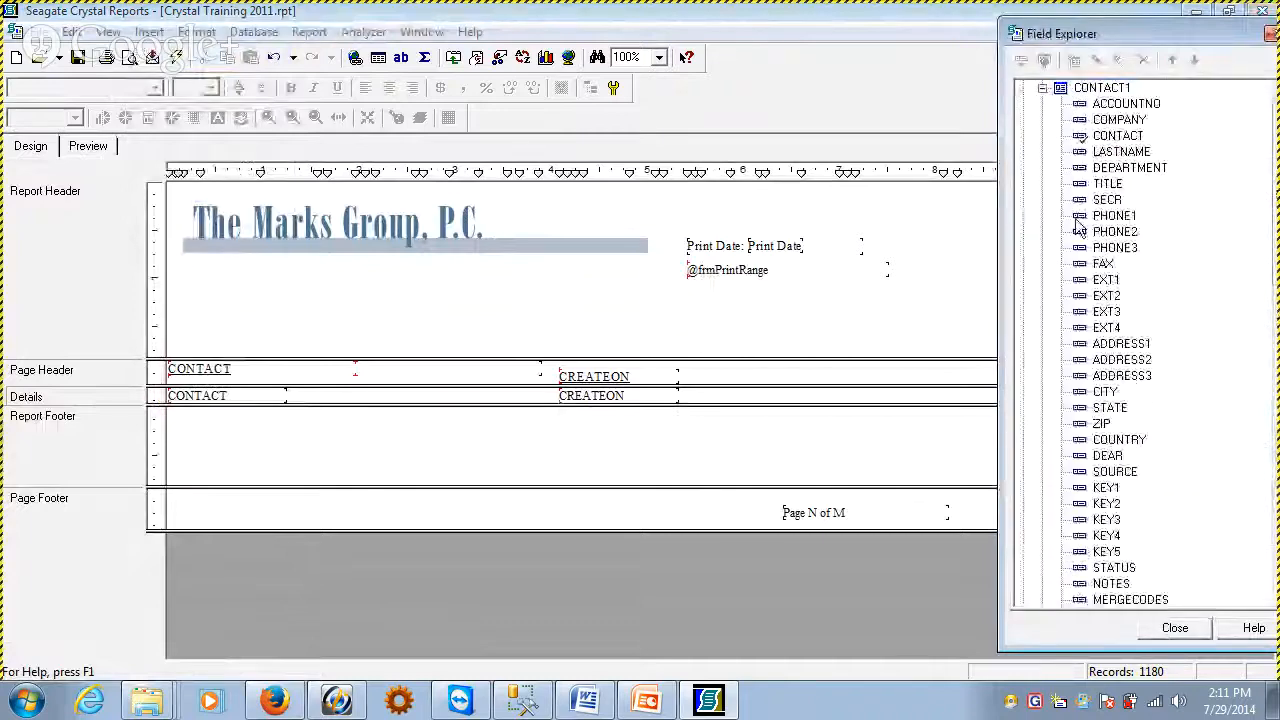
drag(1113, 403, 710, 400)
click(810, 441)
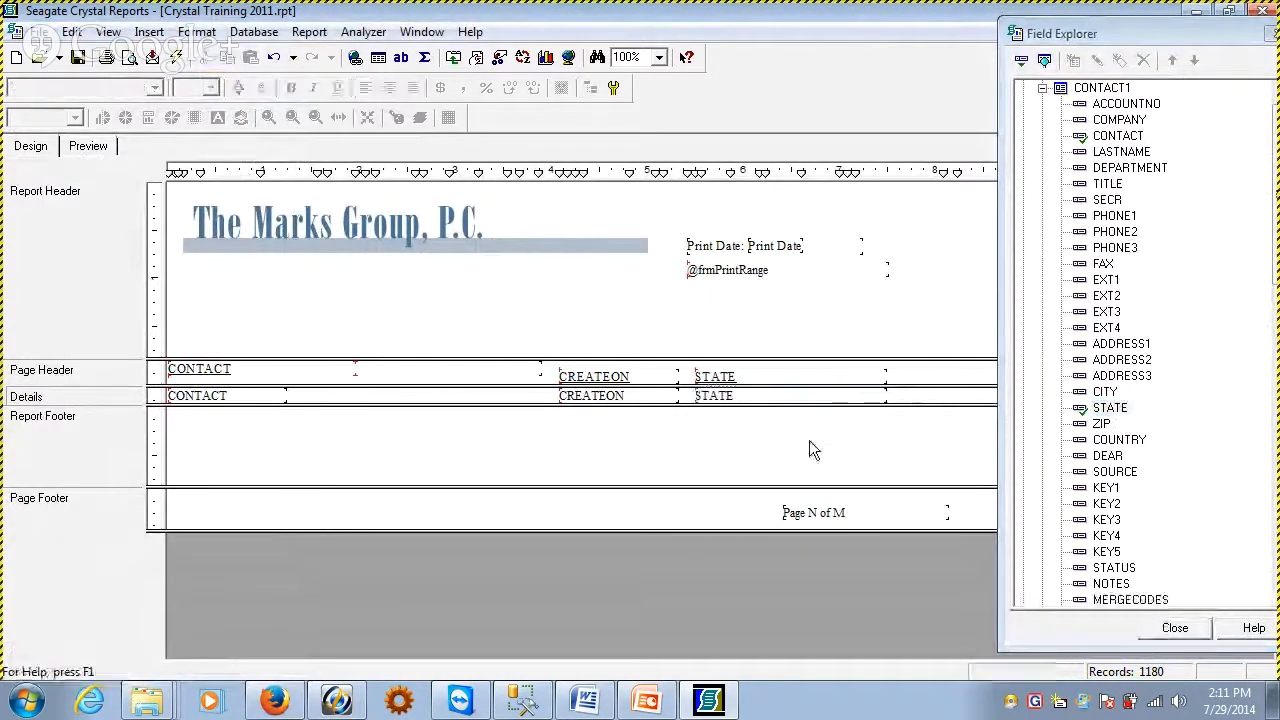
Narrow the STATE field to about 0.6 wide and its column heading to about 0.7 wide
drag(883, 396, 757, 398)
click(756, 378)
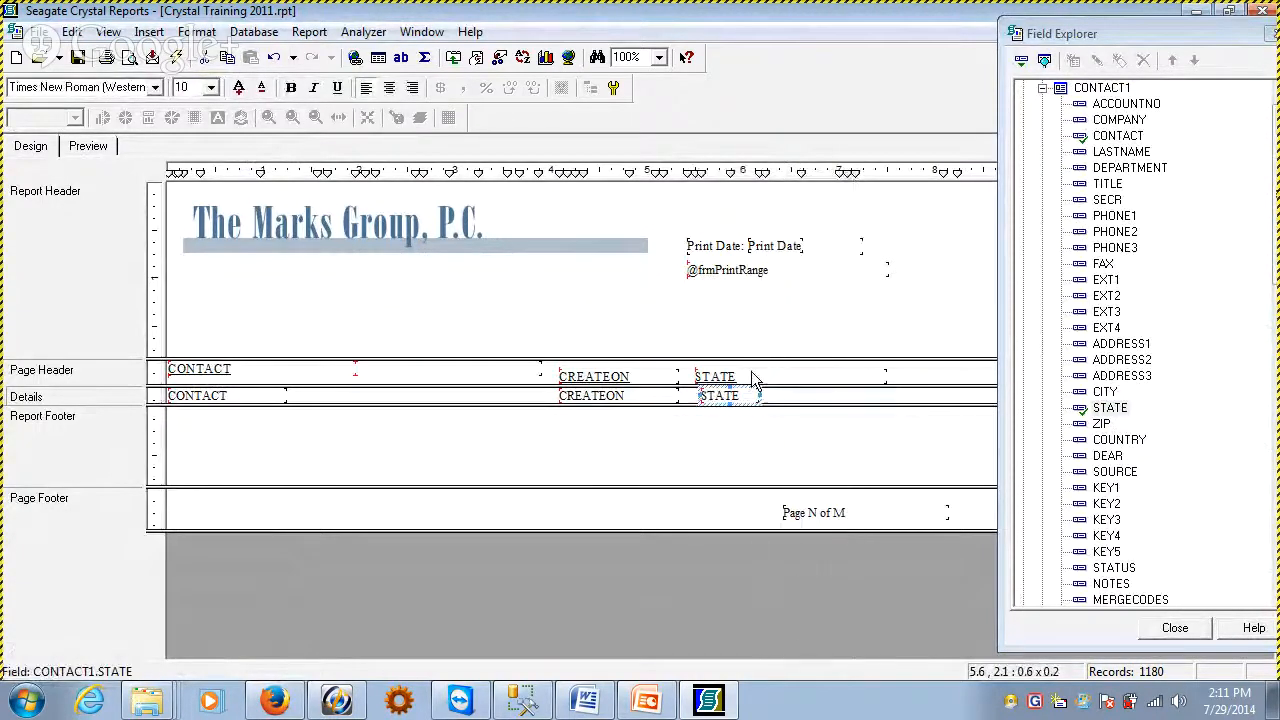
drag(887, 375, 758, 376)
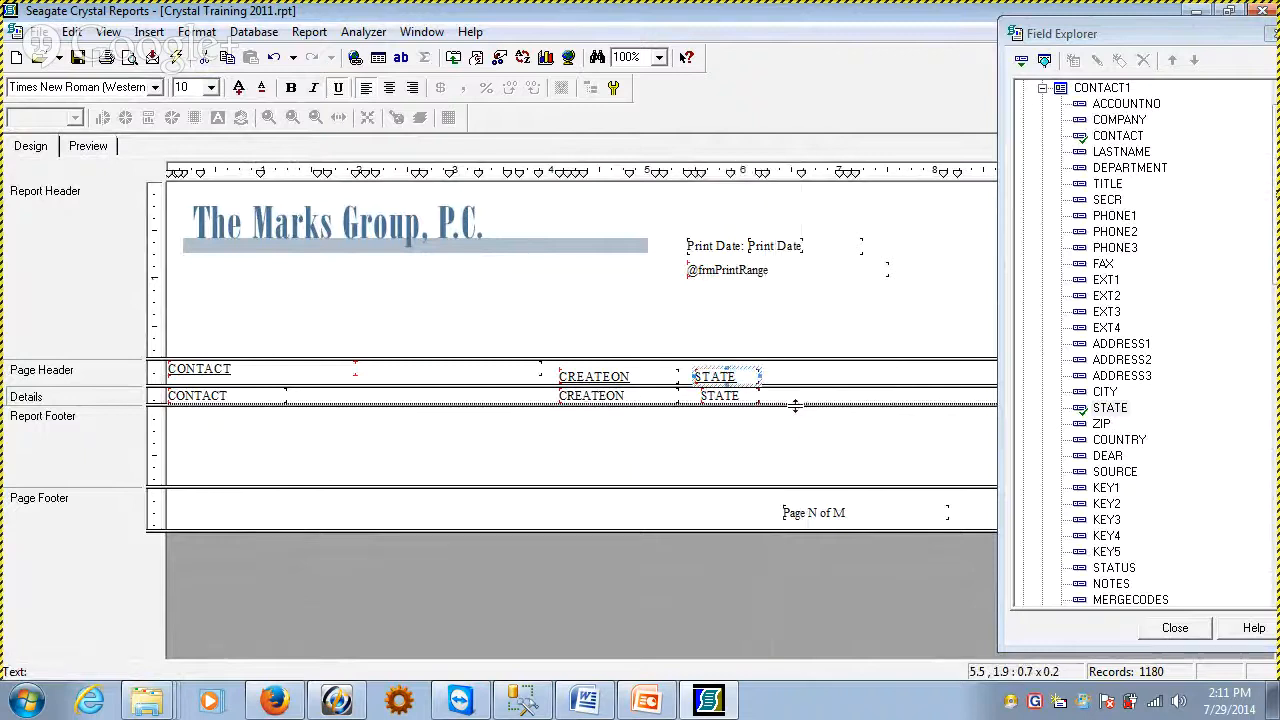
Nudge the STATE field within the Details section until its left edge aligns with the STATE heading
click(757, 394)
key(Left)
key(Left)
key(Right)
key(Right)
key(Right)
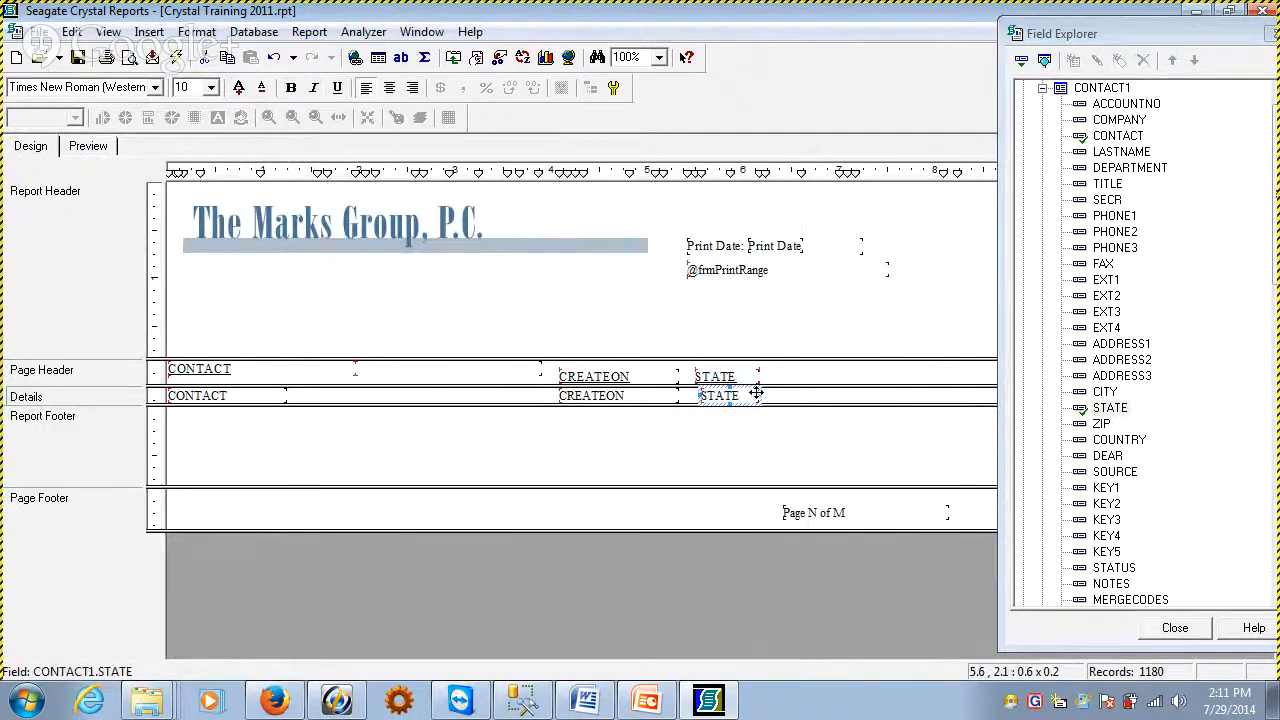
key(Up)
key(Down)
key(Down)
key(Down)
key(Left)
key(Left)
key(Left)
key(Up)
key(Up)
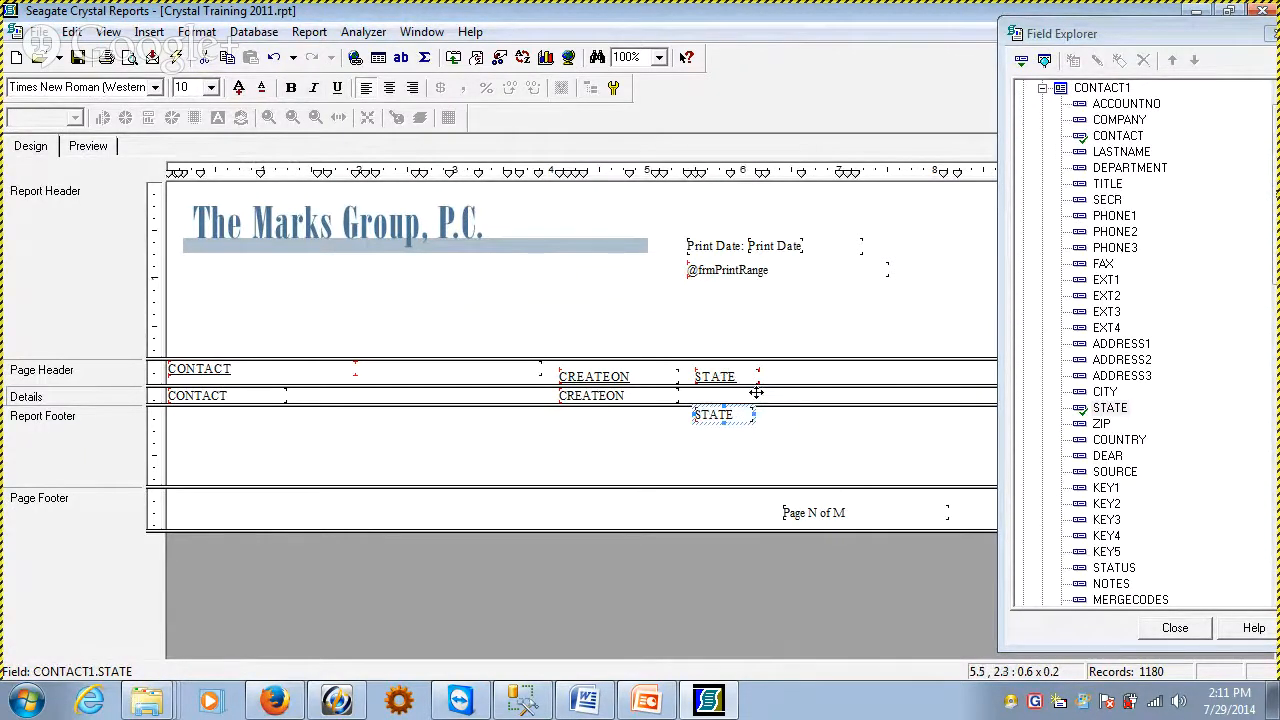
key(Right)
key(Left)
click(725, 425)
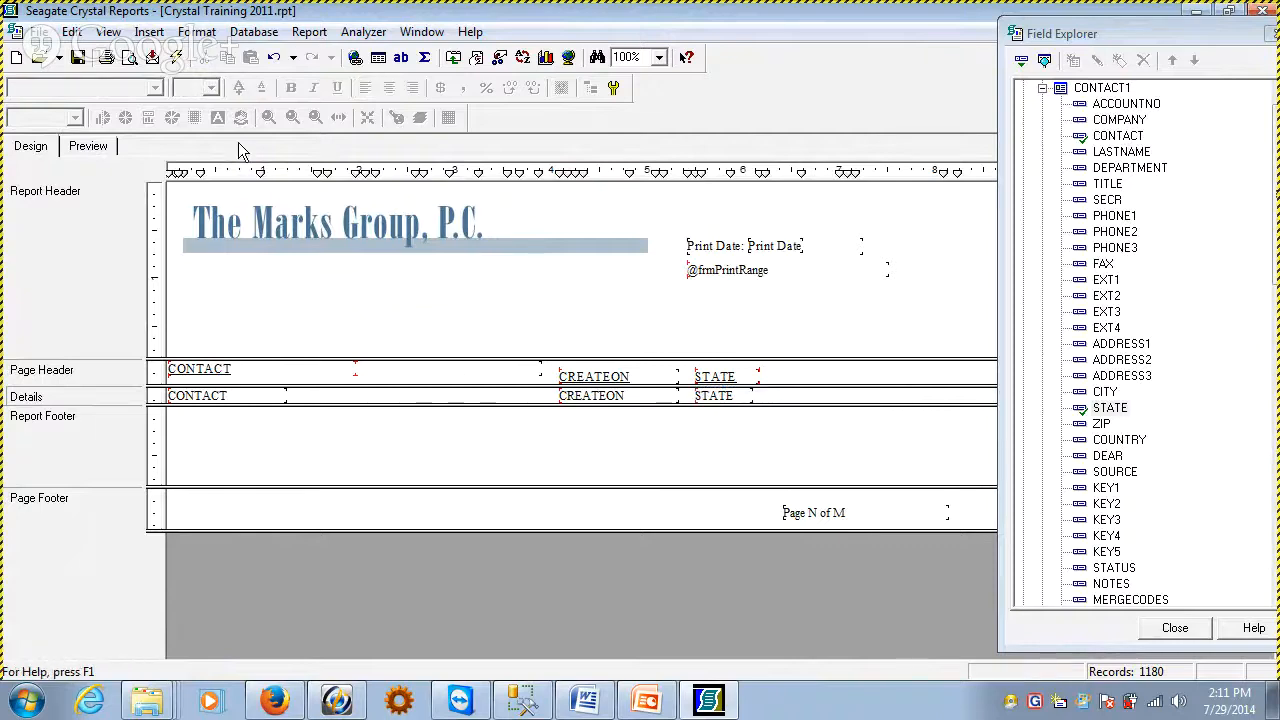
Preview the report without the Field Explorer and page through to the last page to examine the STATE values
click(86, 148)
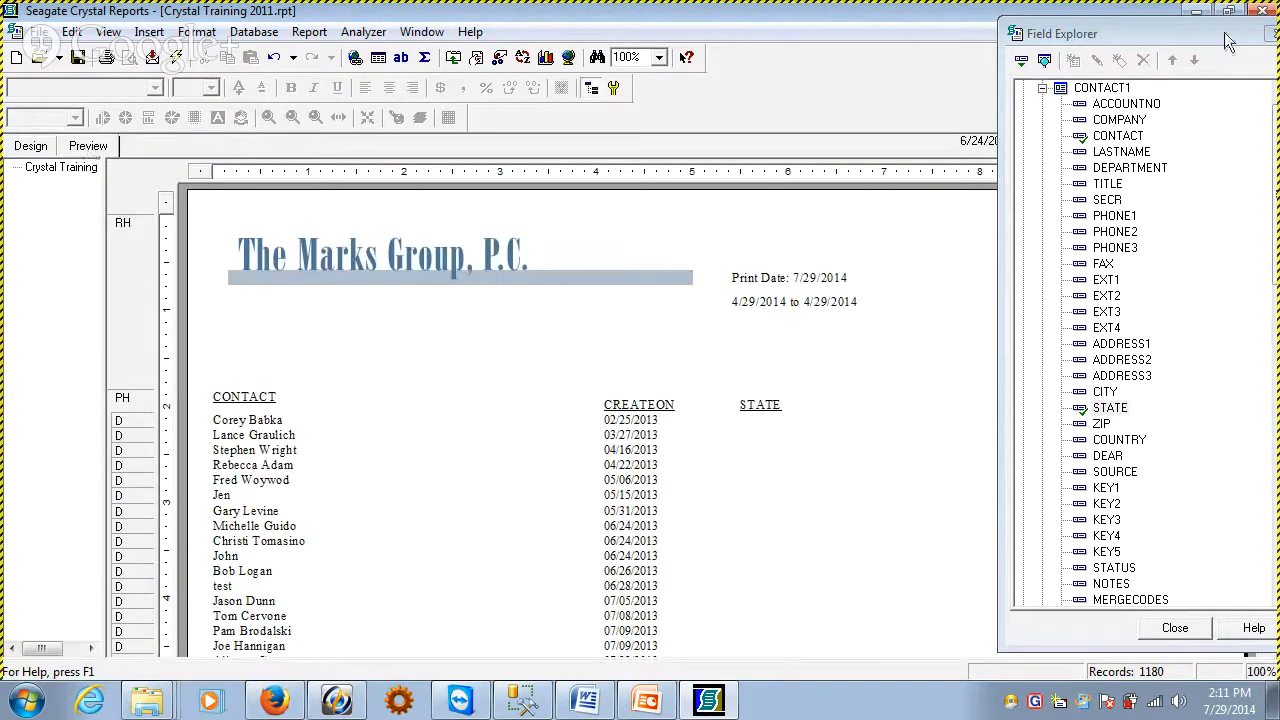
click(1268, 33)
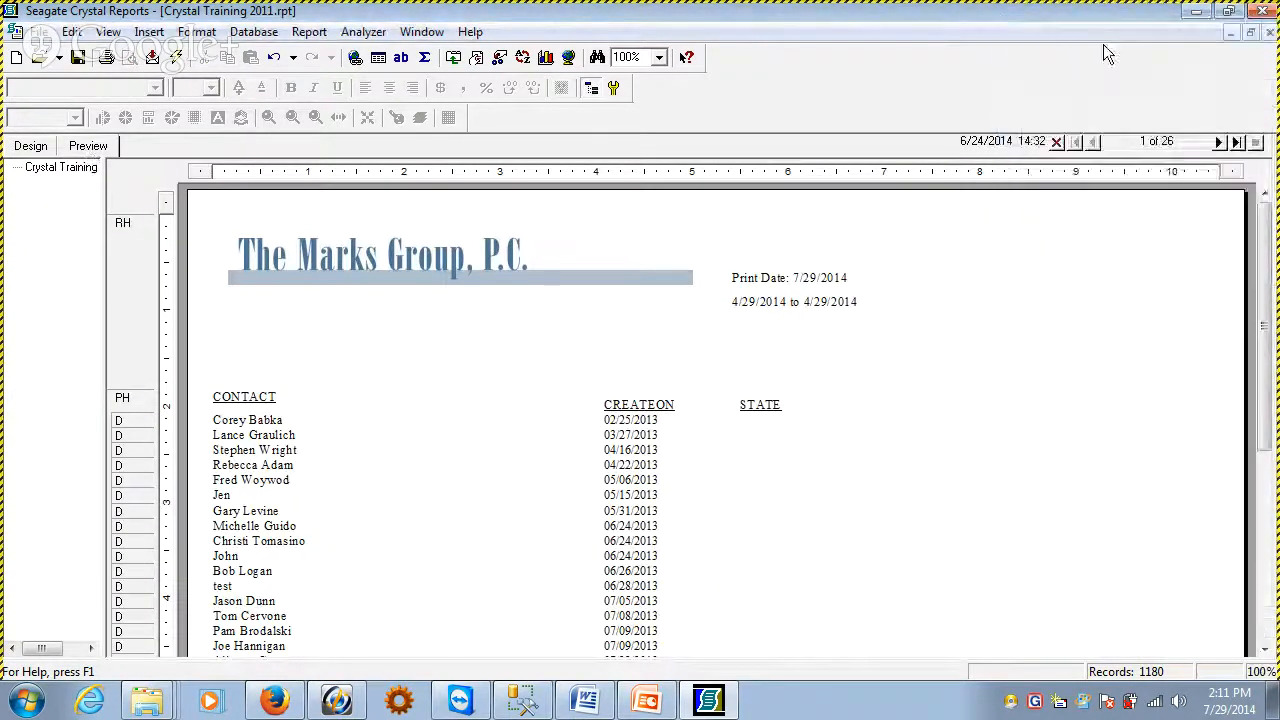
click(1218, 142)
click(1218, 142)
click(1218, 142)
click(1218, 142)
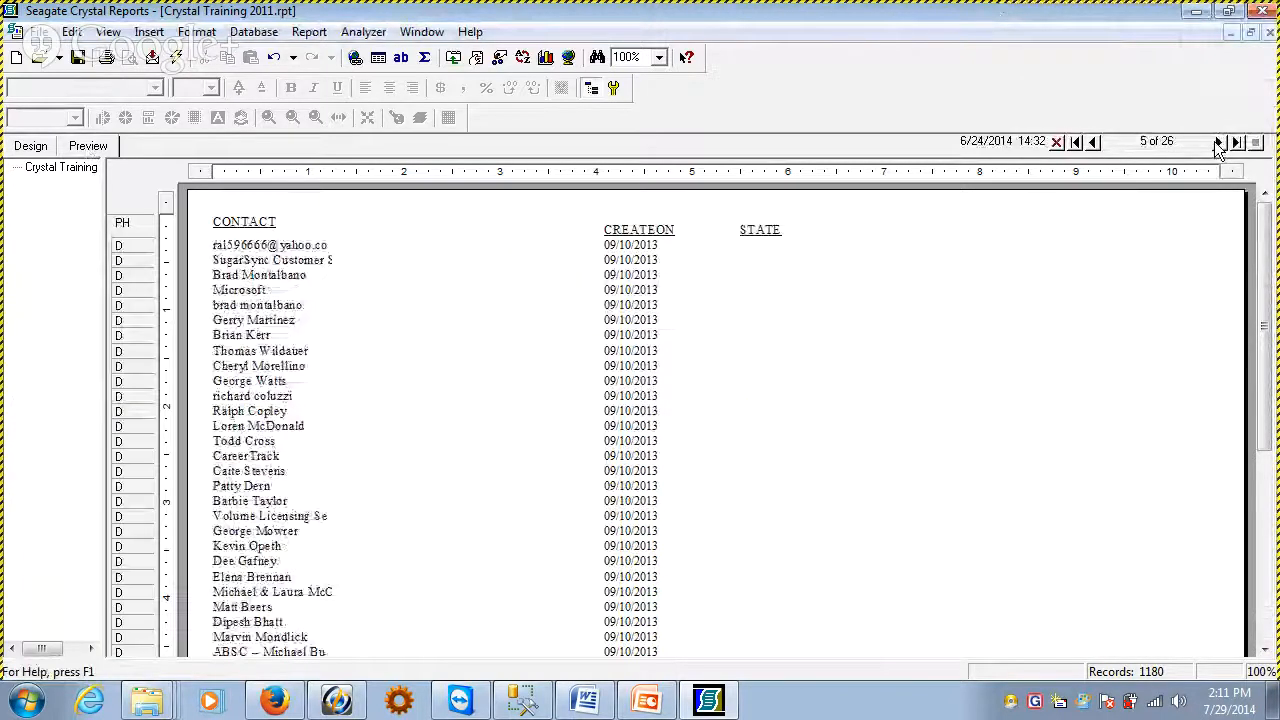
click(1218, 142)
click(1218, 142)
click(1218, 142)
click(1218, 142)
click(1218, 142)
click(1218, 142)
click(1218, 142)
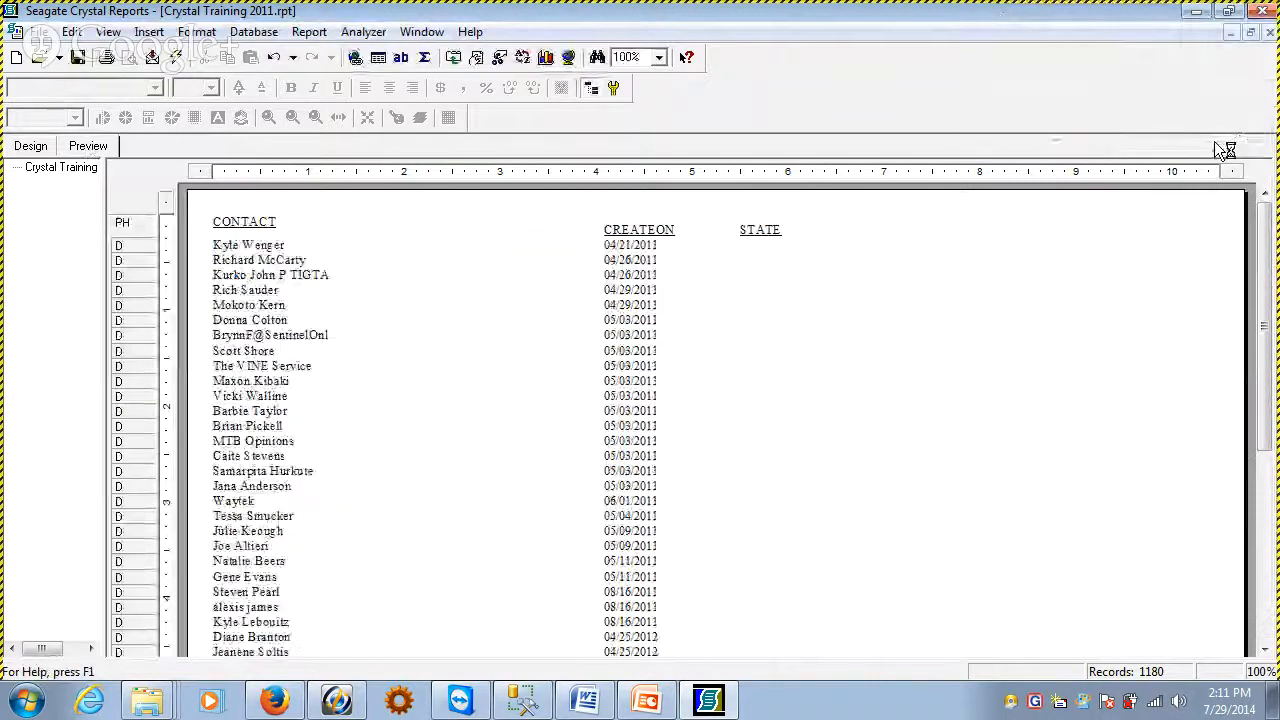
click(1218, 142)
click(1218, 142)
click(1218, 142)
click(1218, 142)
click(1218, 142)
click(1218, 142)
click(1218, 142)
click(1218, 142)
click(1218, 142)
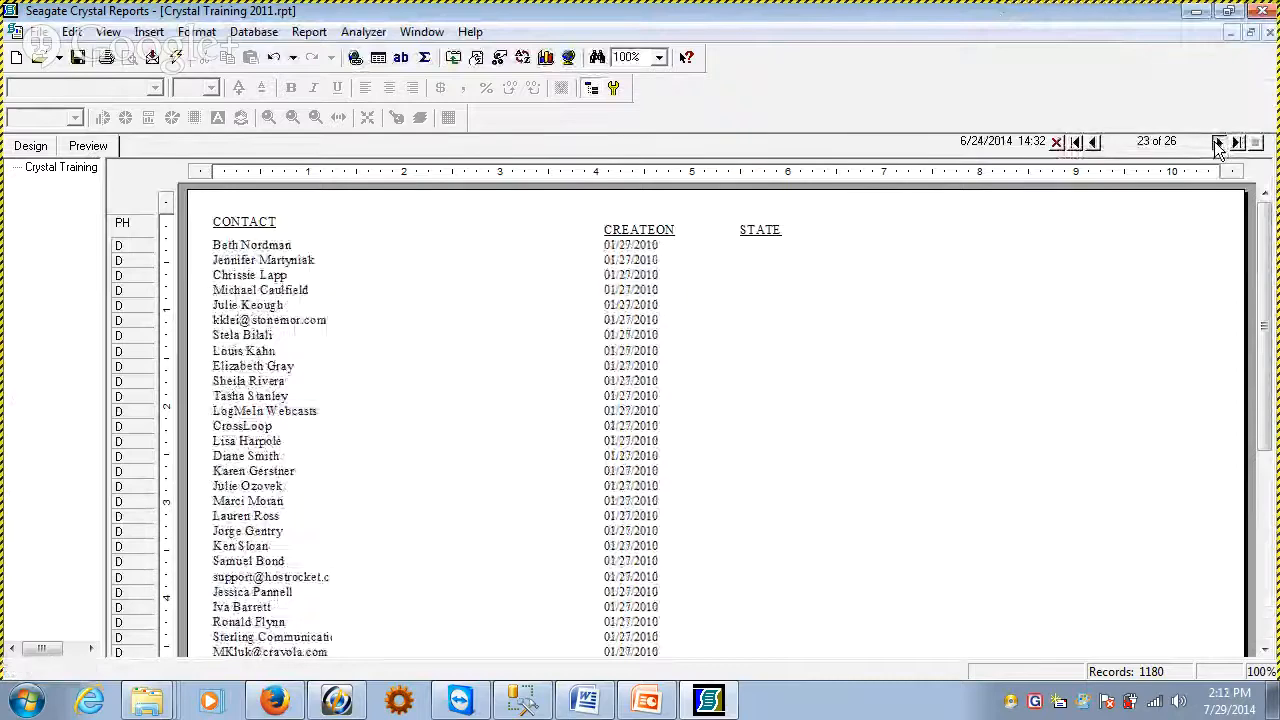
click(1218, 142)
click(1218, 142)
click(1218, 142)
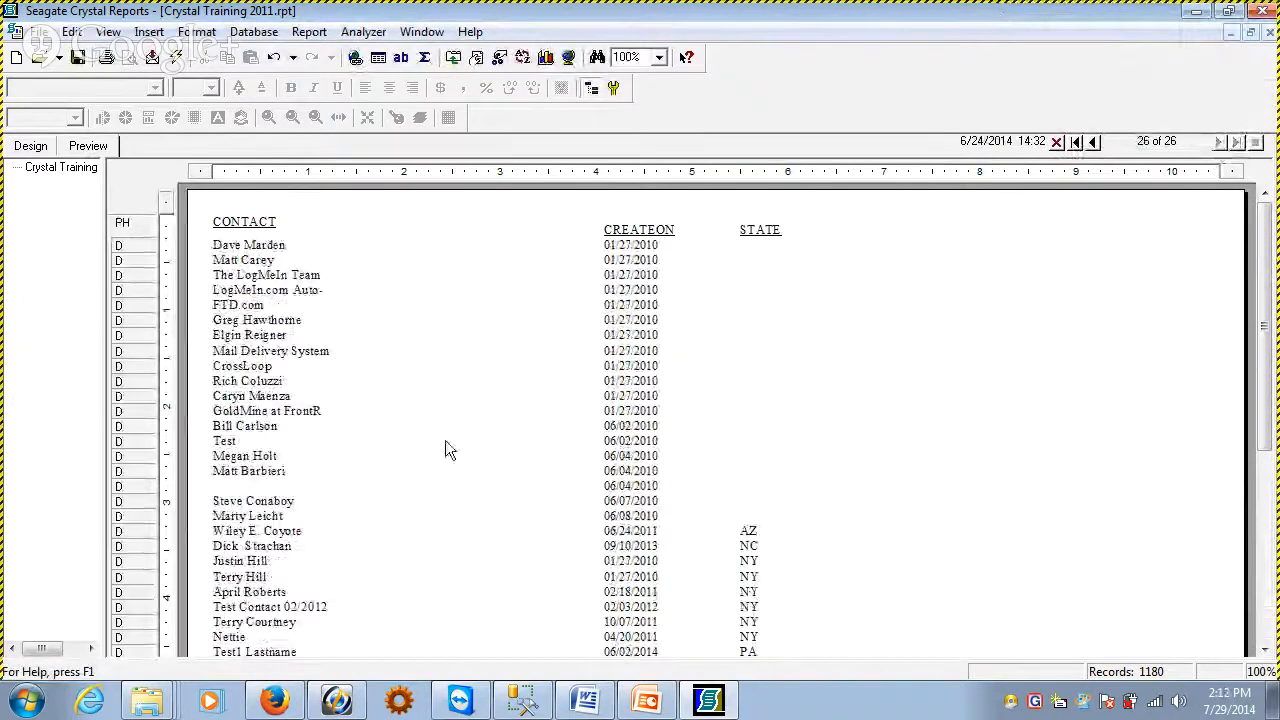
Start a record selection in the report design on the STATE field of the CONTACT1 table
click(31, 146)
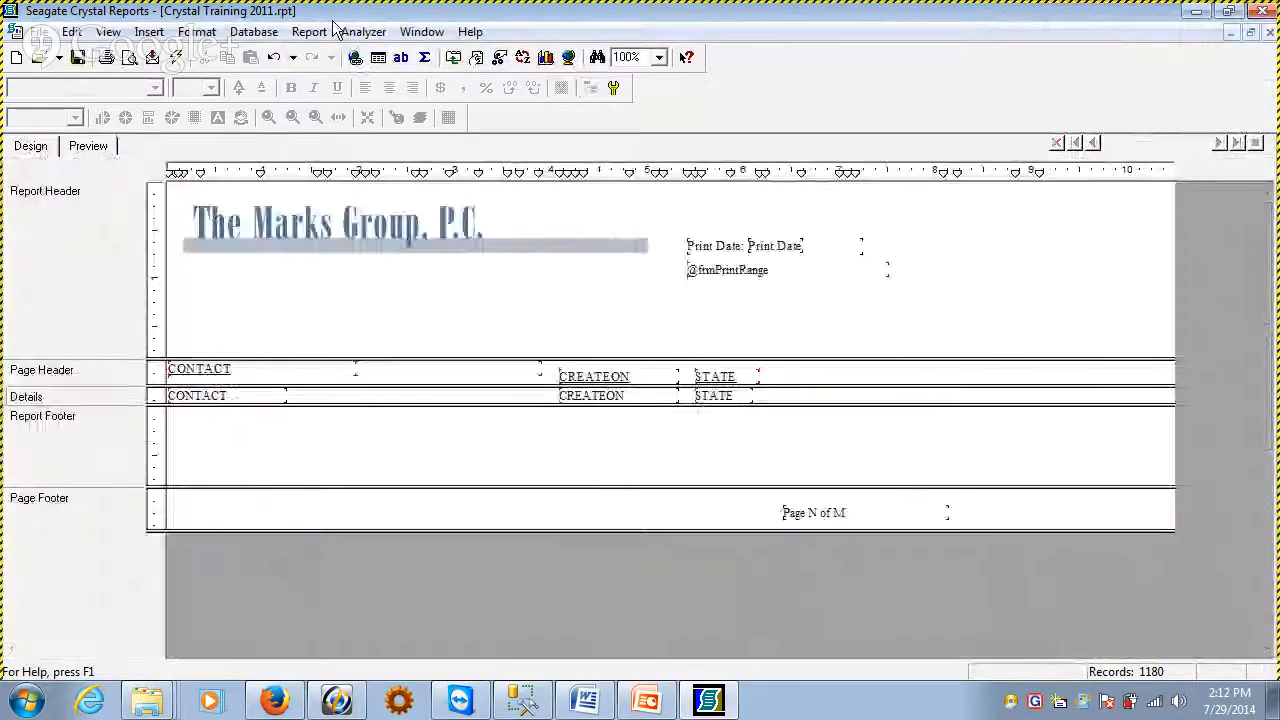
click(309, 31)
click(330, 84)
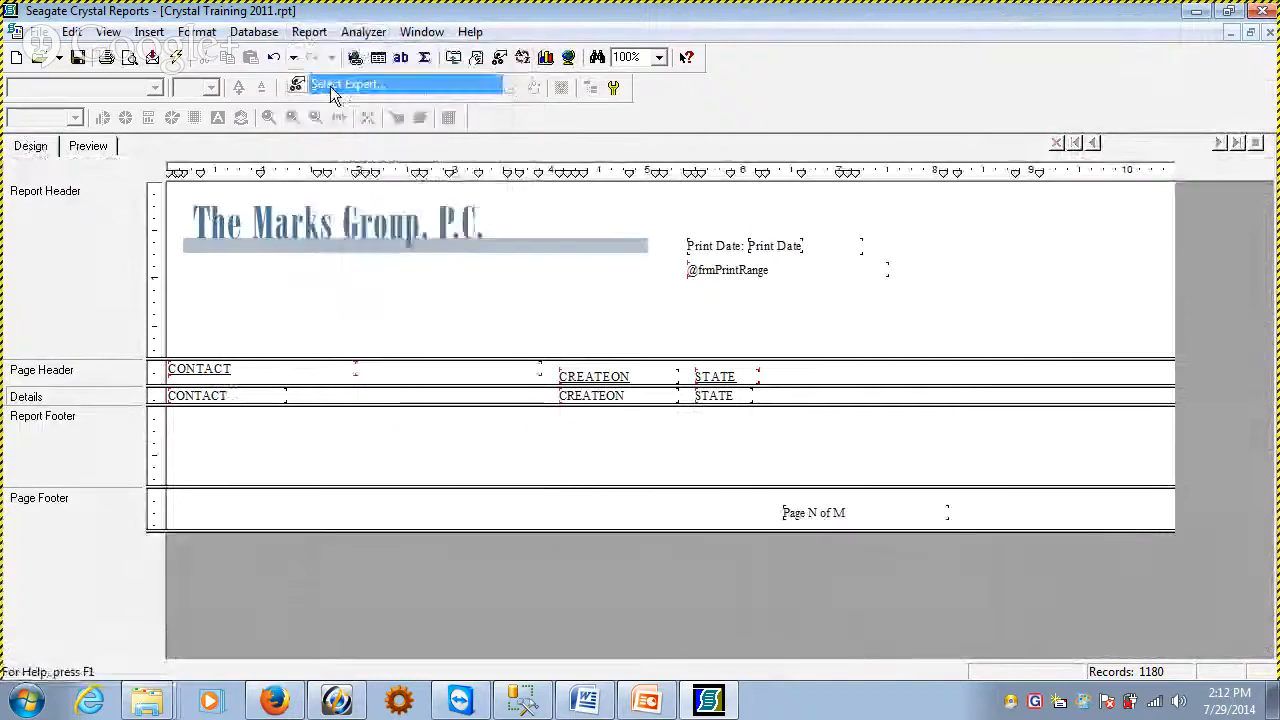
drag(653, 209, 831, 156)
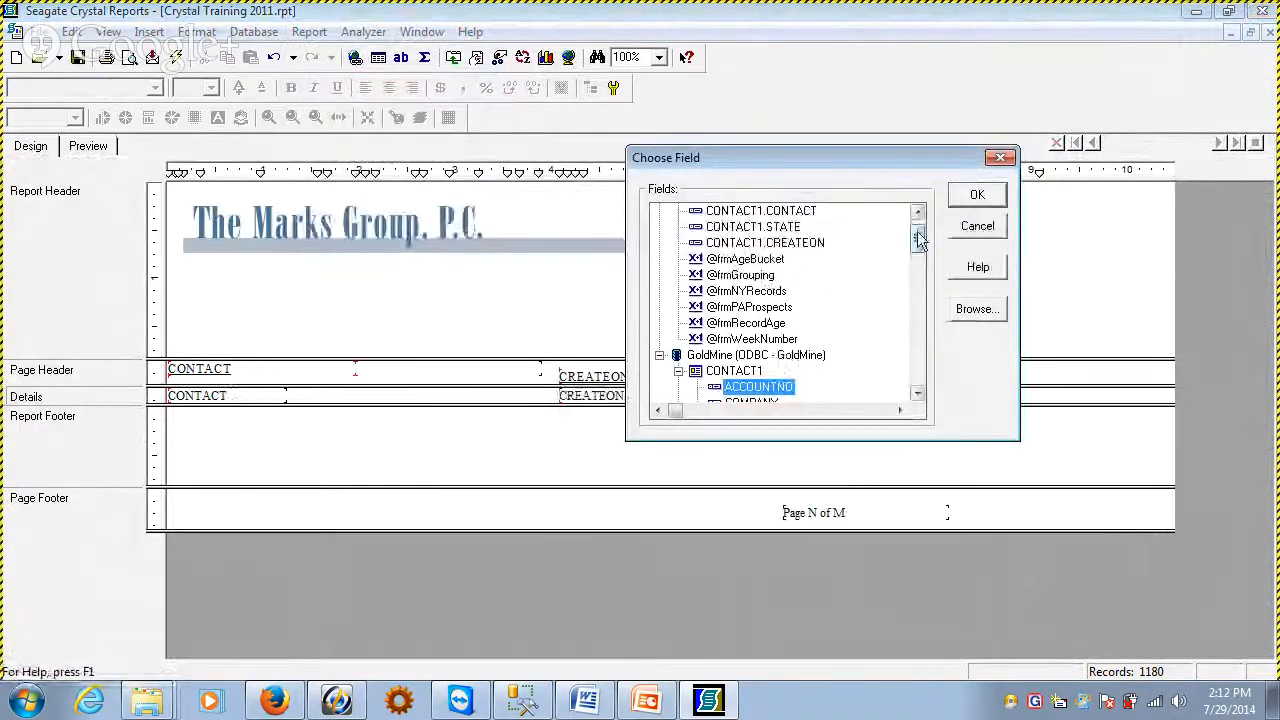
drag(917, 240, 919, 297)
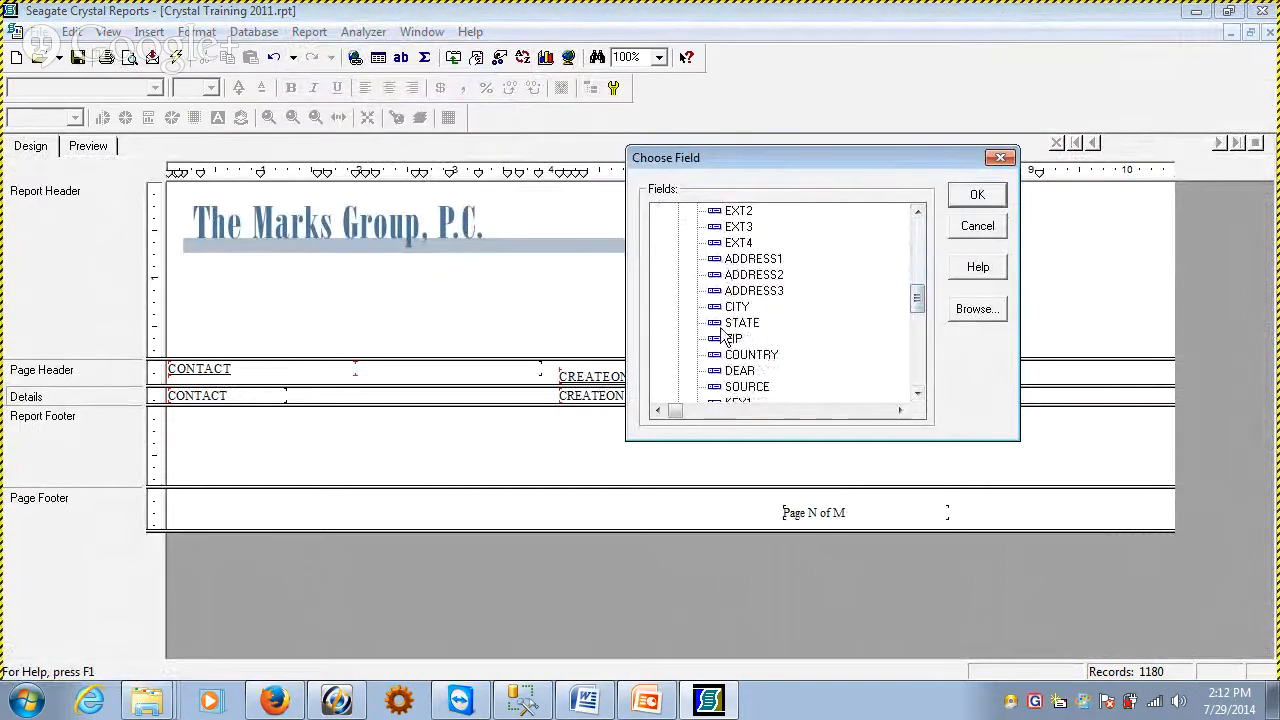
double_click(750, 323)
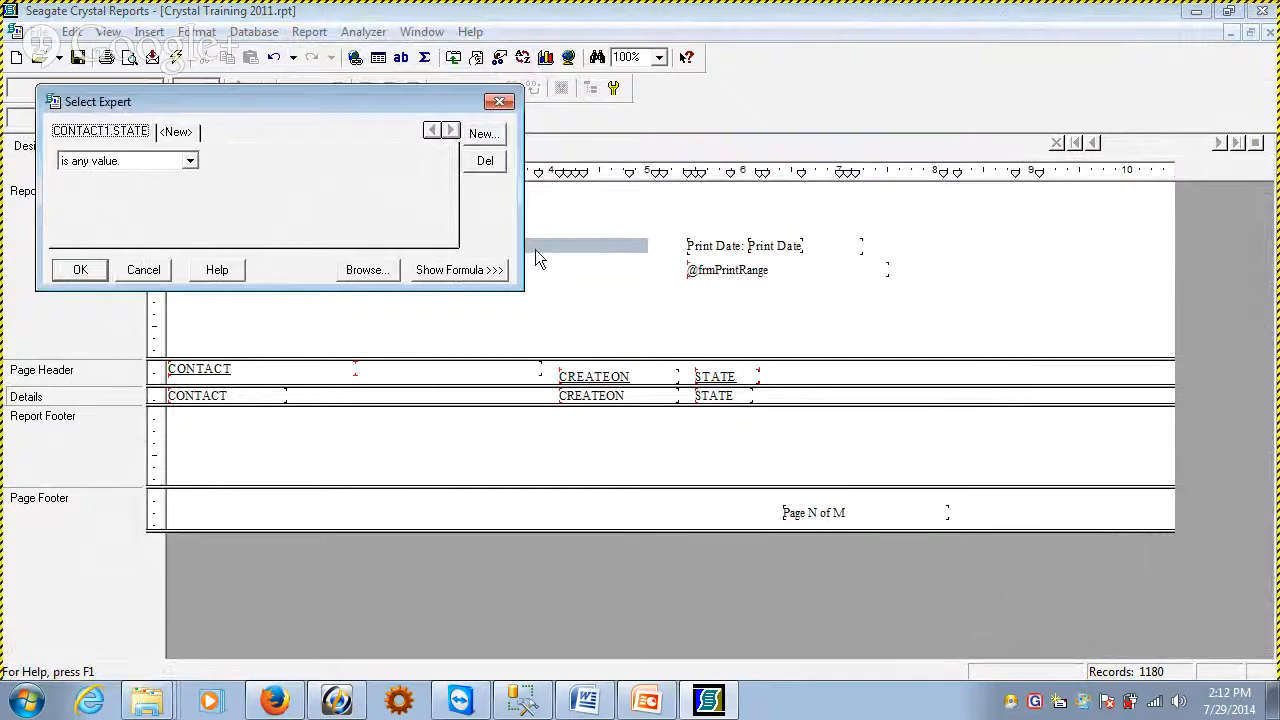
Write the record selection formula {CONTACT1.STATE} <> "", check it for errors and save it
click(459, 270)
click(460, 300)
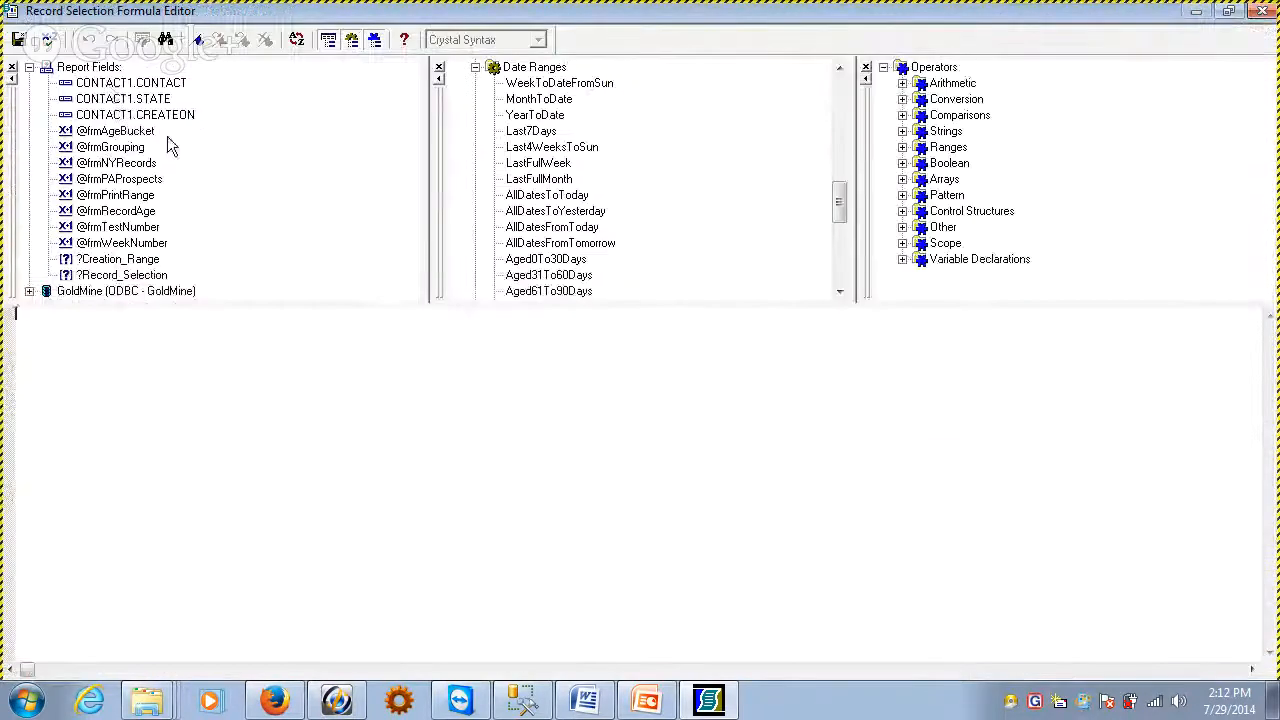
double_click(135, 100)
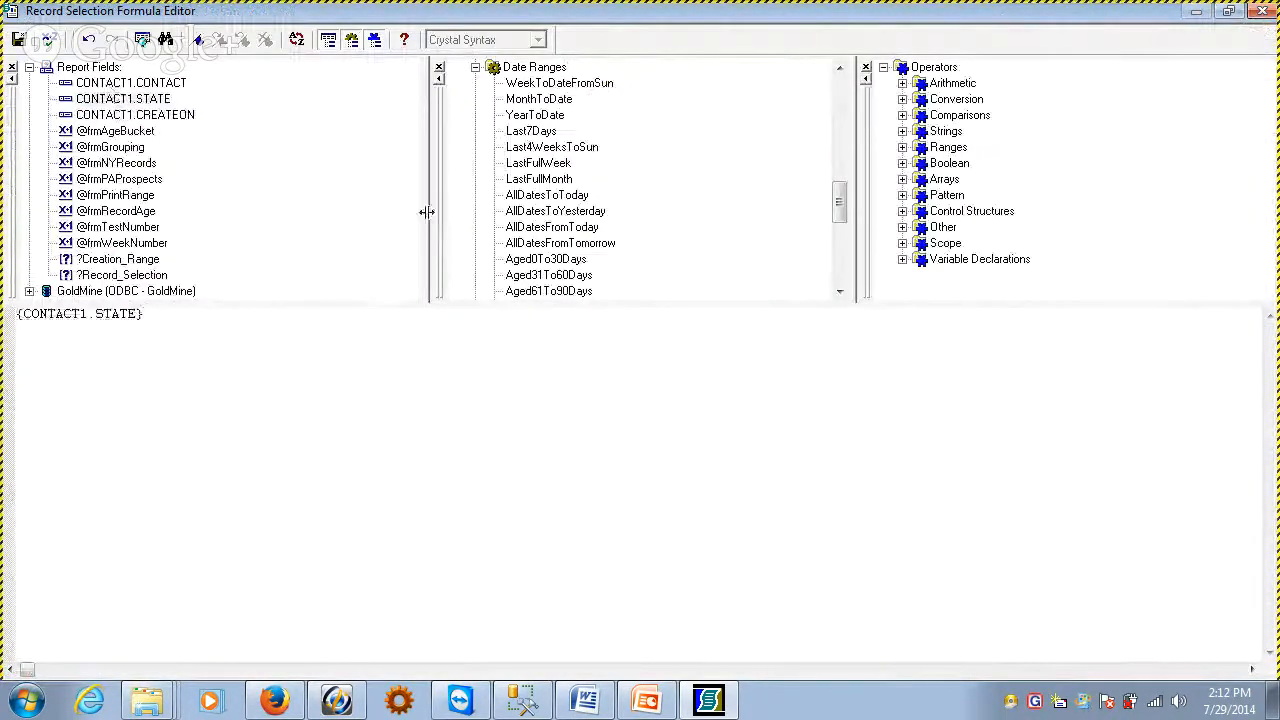
text(<>)
click(48, 40)
click(708, 385)
click(18, 40)
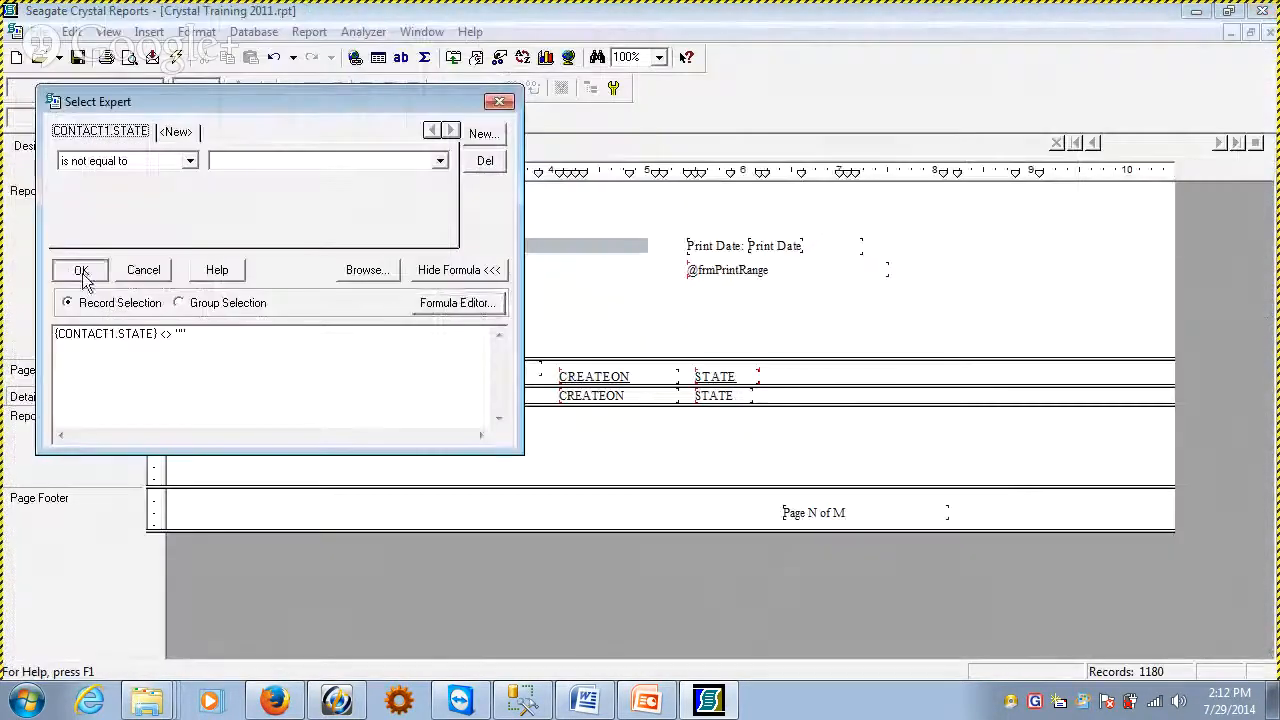
Apply the record selection and refresh the report data, logging in to the GoldMine data source with a trusted connection
click(82, 274)
click(690, 372)
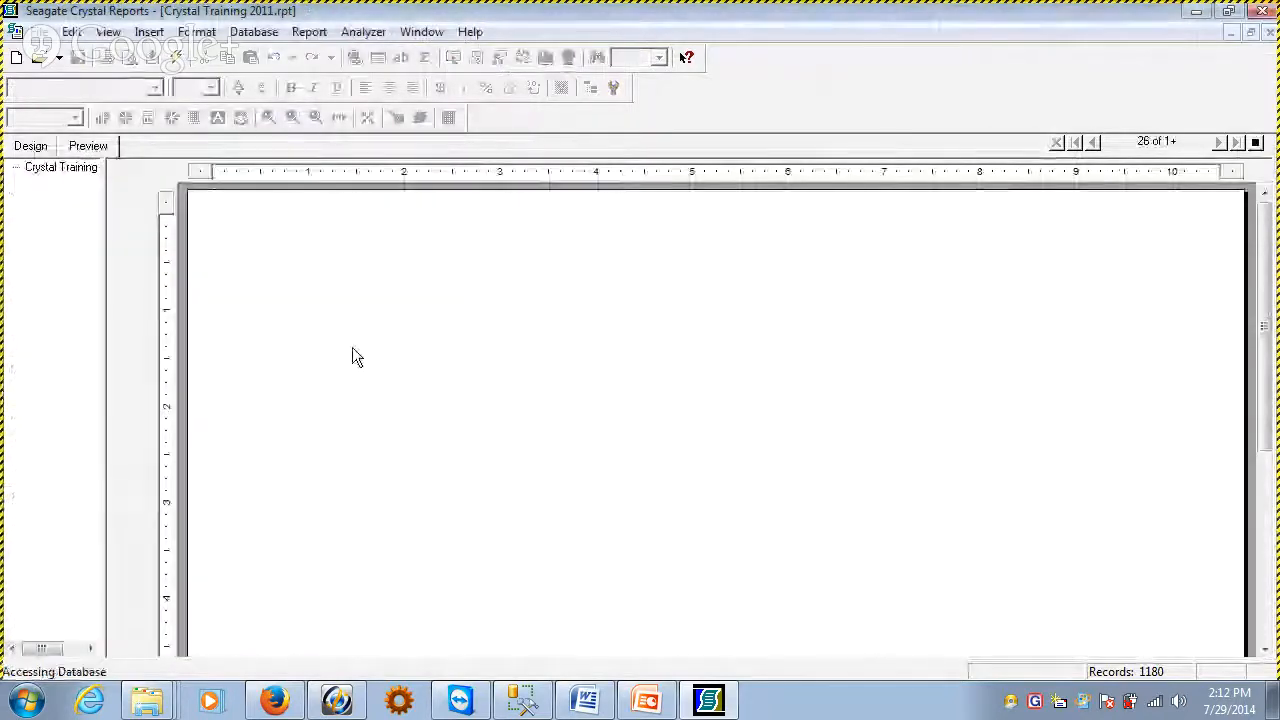
click(595, 250)
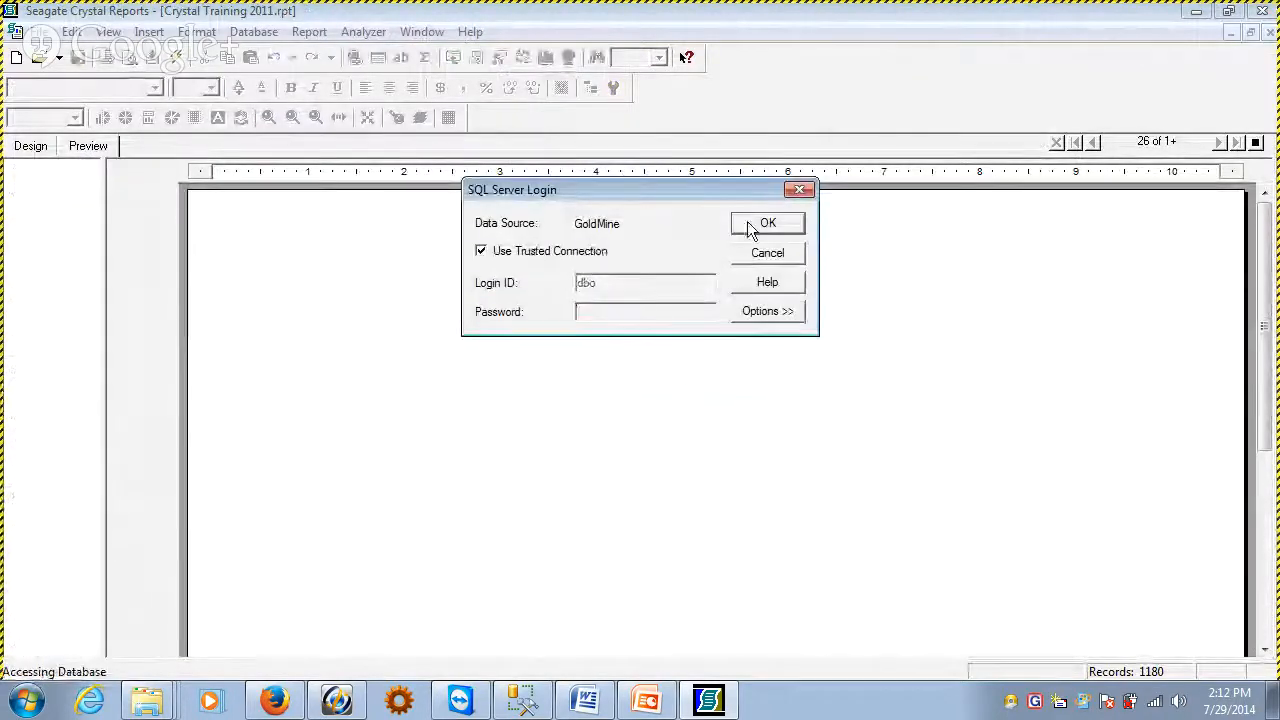
click(750, 226)
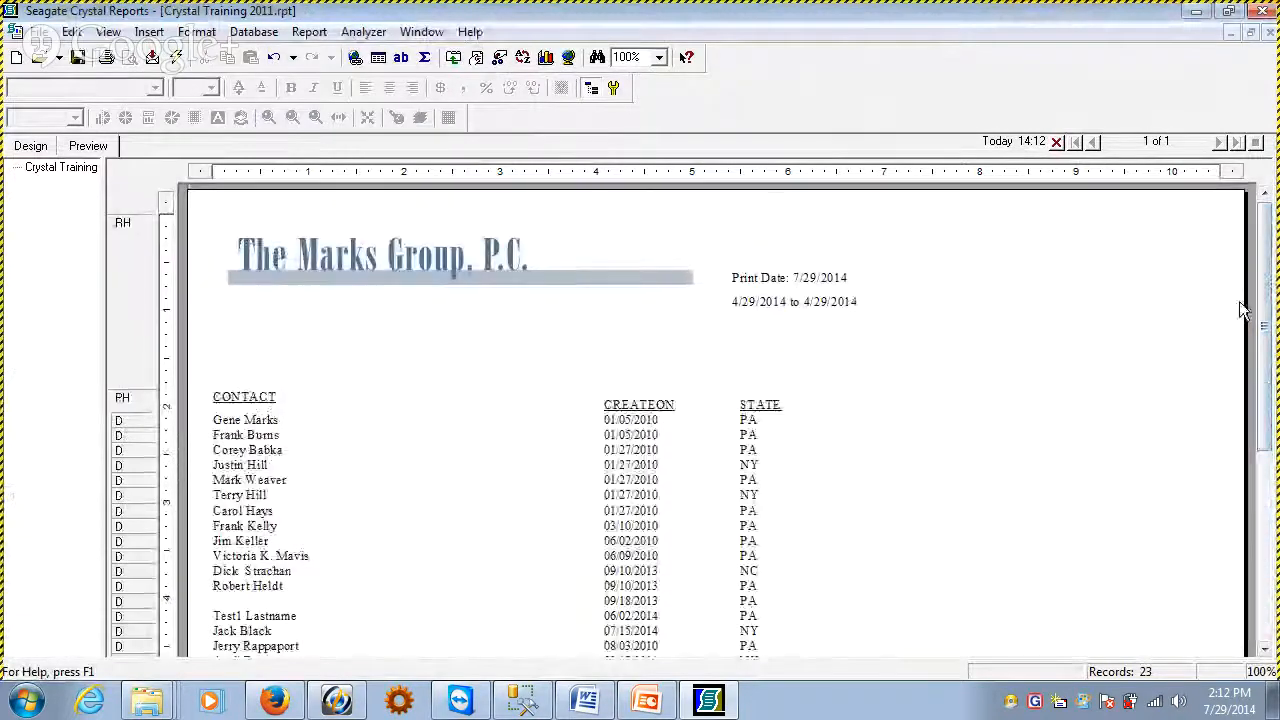
scroll(737, 194, down, 3)
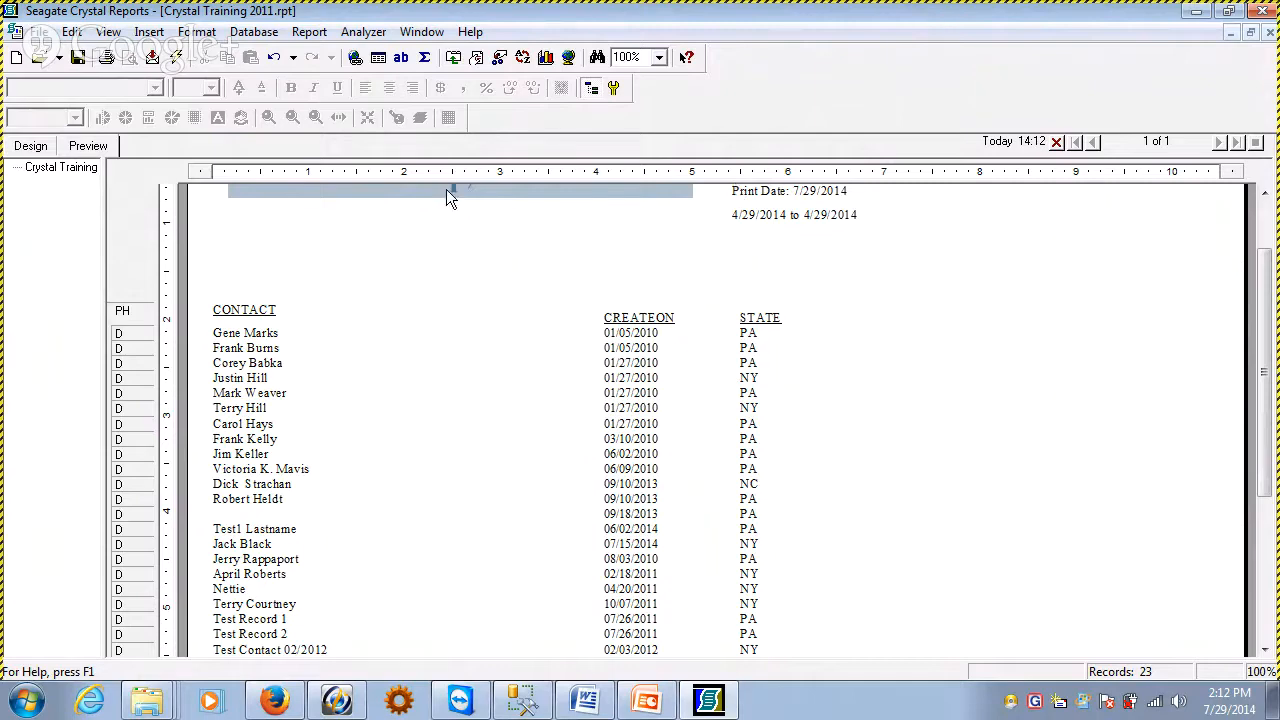
Insert a group on CONTACT1.STATE in ascending order and preview the grouped report
click(31, 147)
click(149, 32)
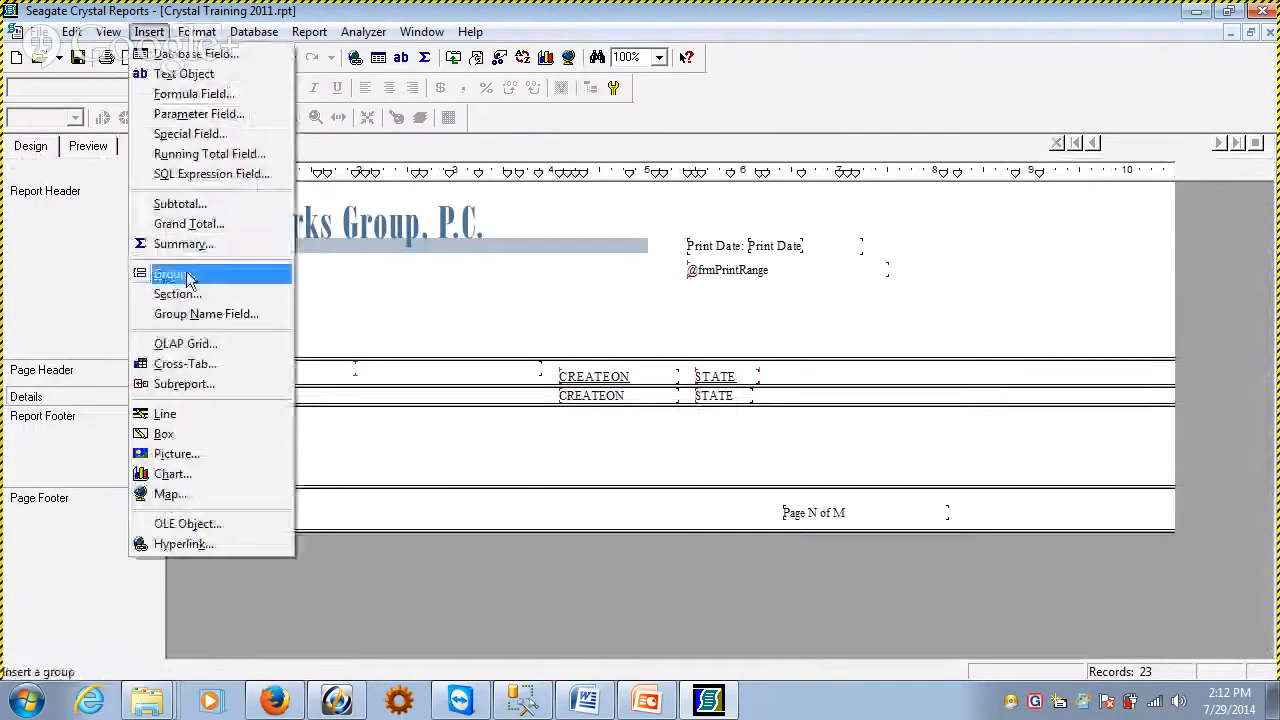
click(152, 274)
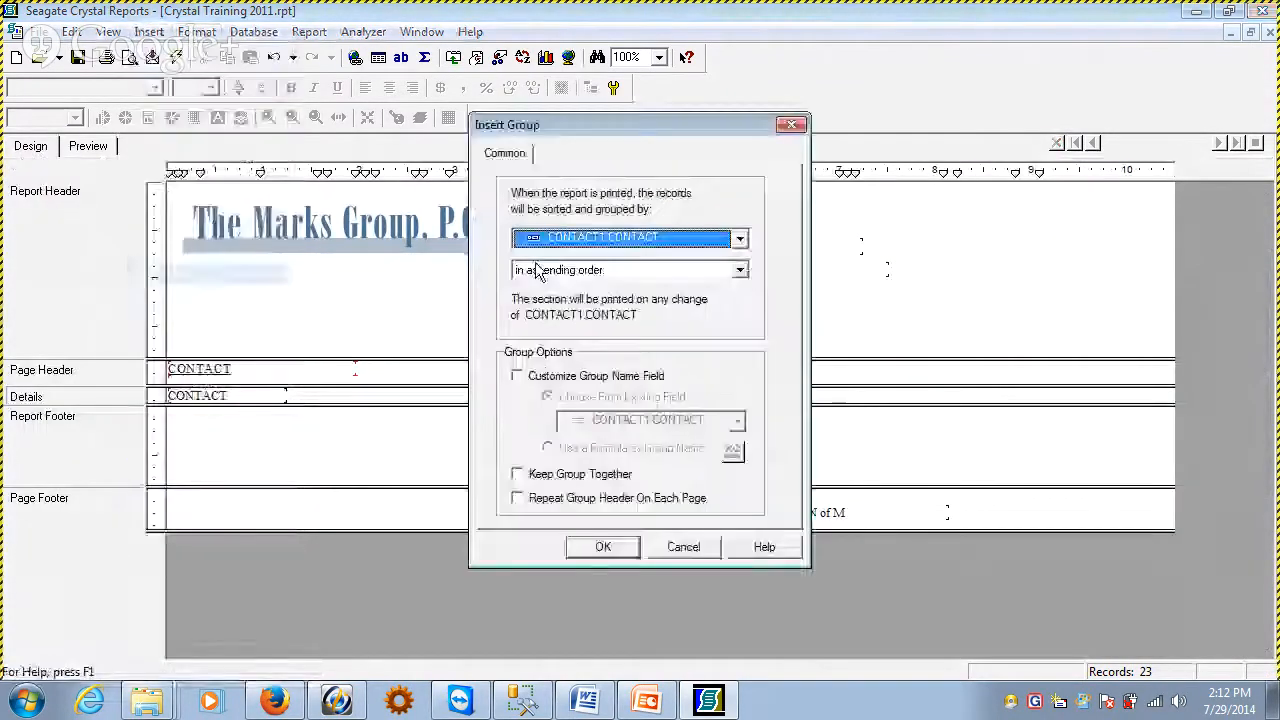
click(631, 237)
click(610, 274)
click(603, 547)
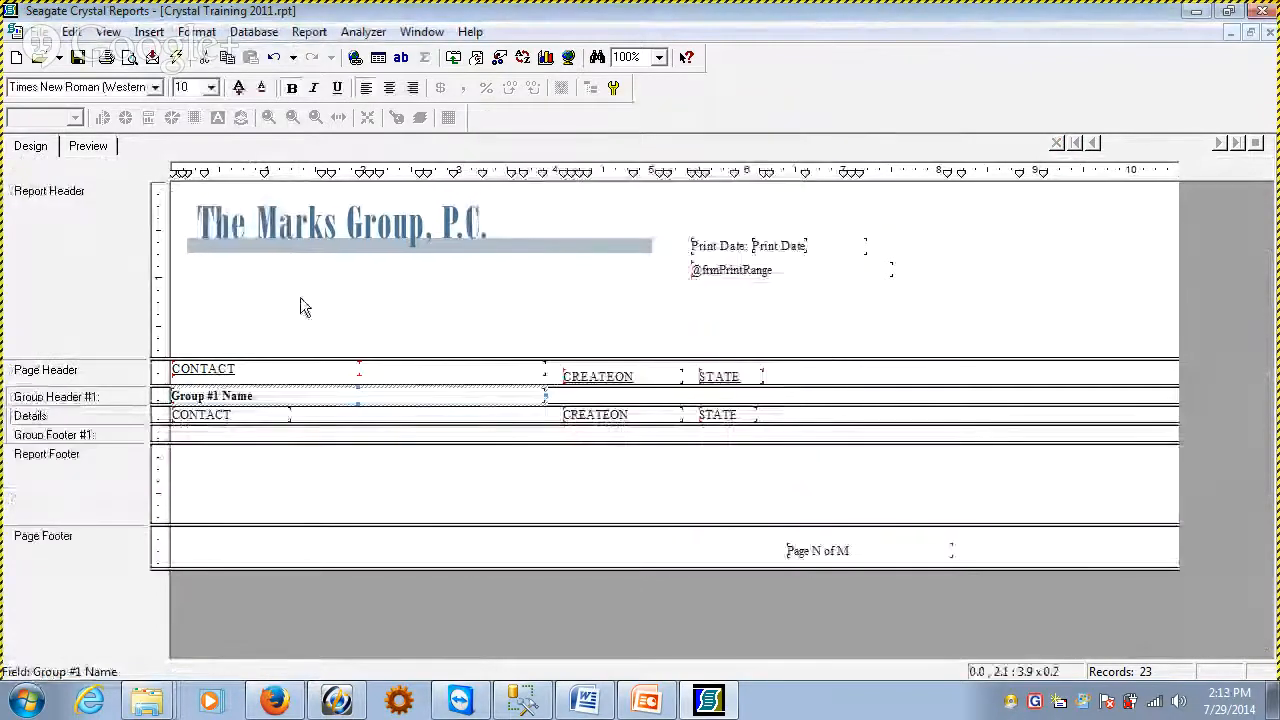
click(88, 146)
click(387, 421)
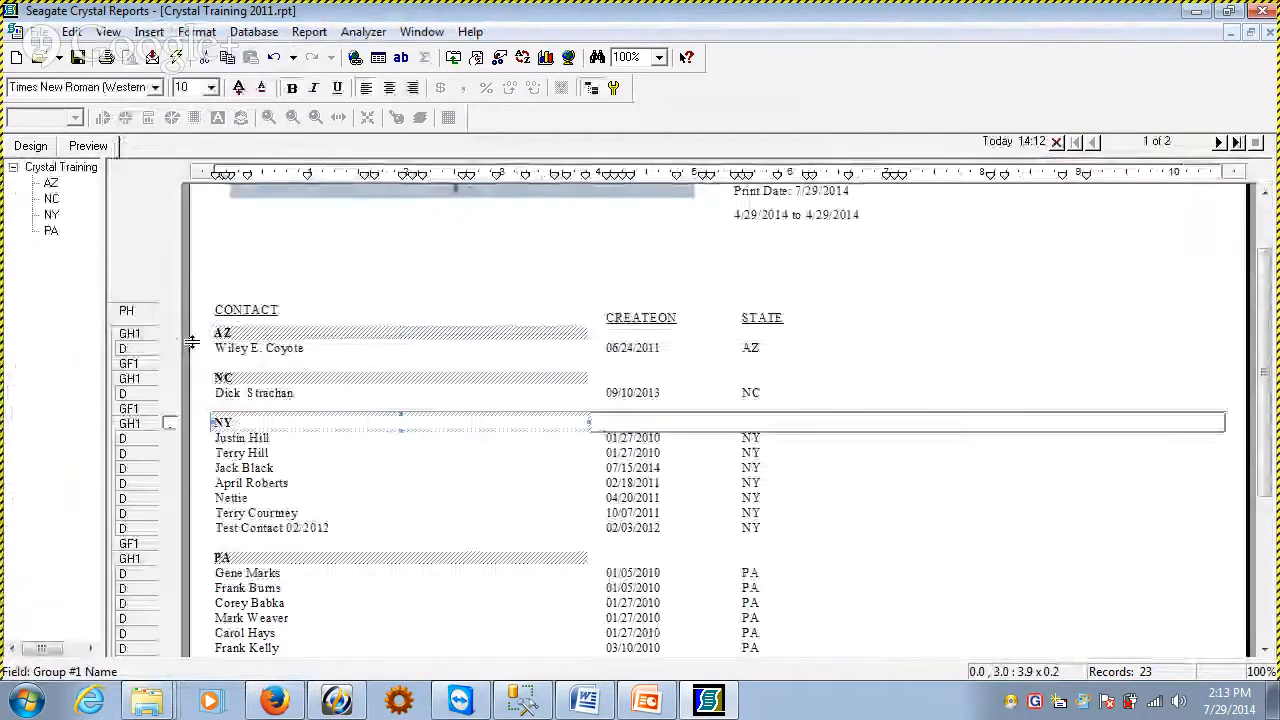
Set up a summary for the CONTACT1.STATE group on the recid field of the CONTACT1 table
click(31, 146)
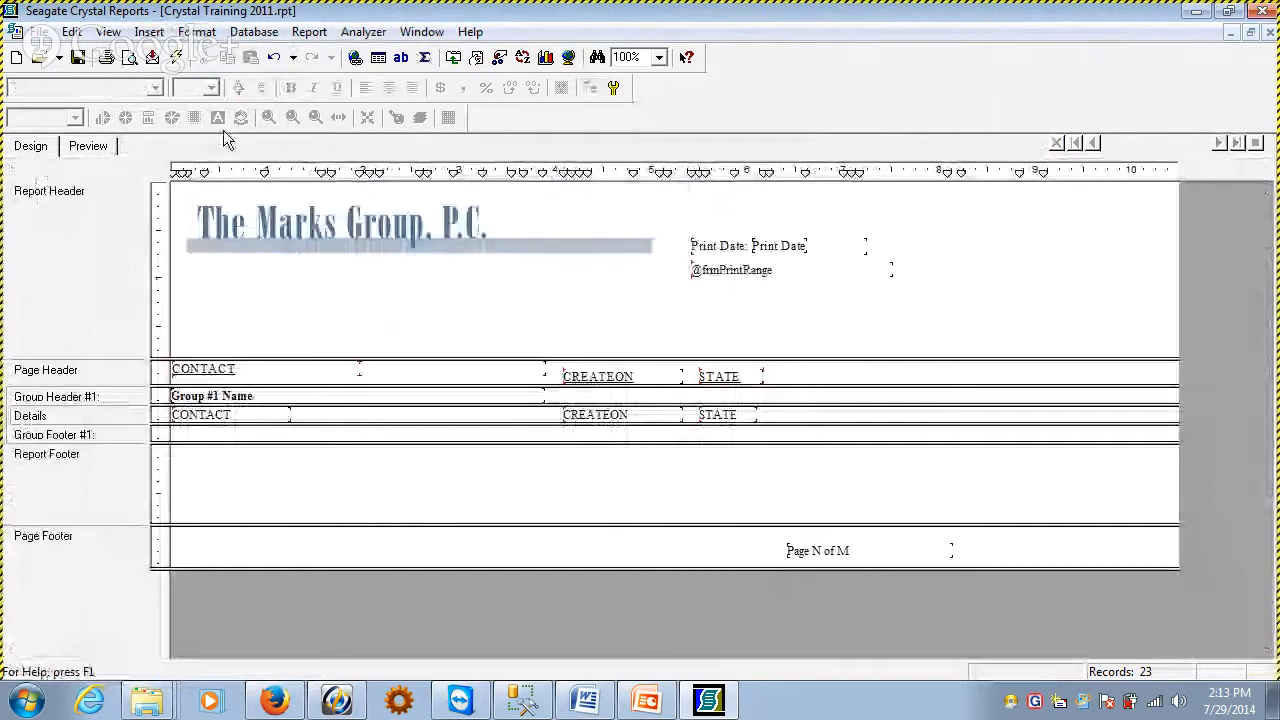
click(149, 32)
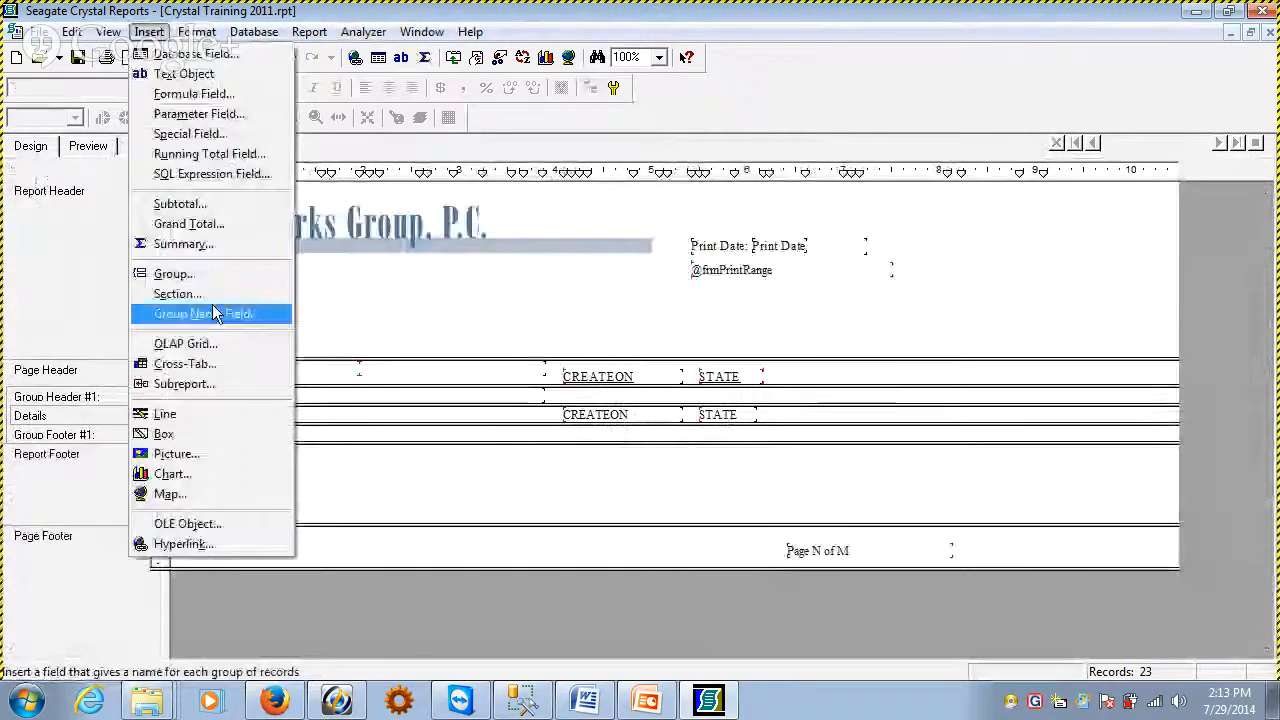
click(198, 245)
click(574, 217)
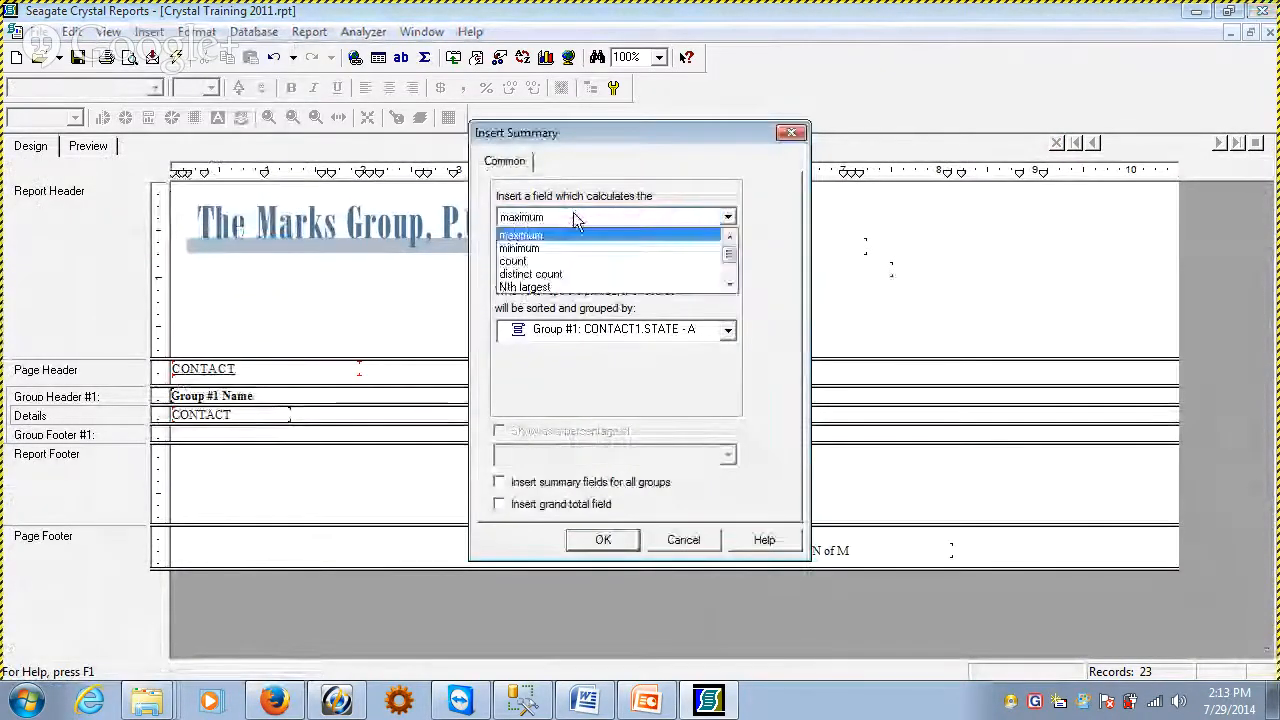
click(545, 262)
click(728, 243)
click(733, 377)
click(733, 380)
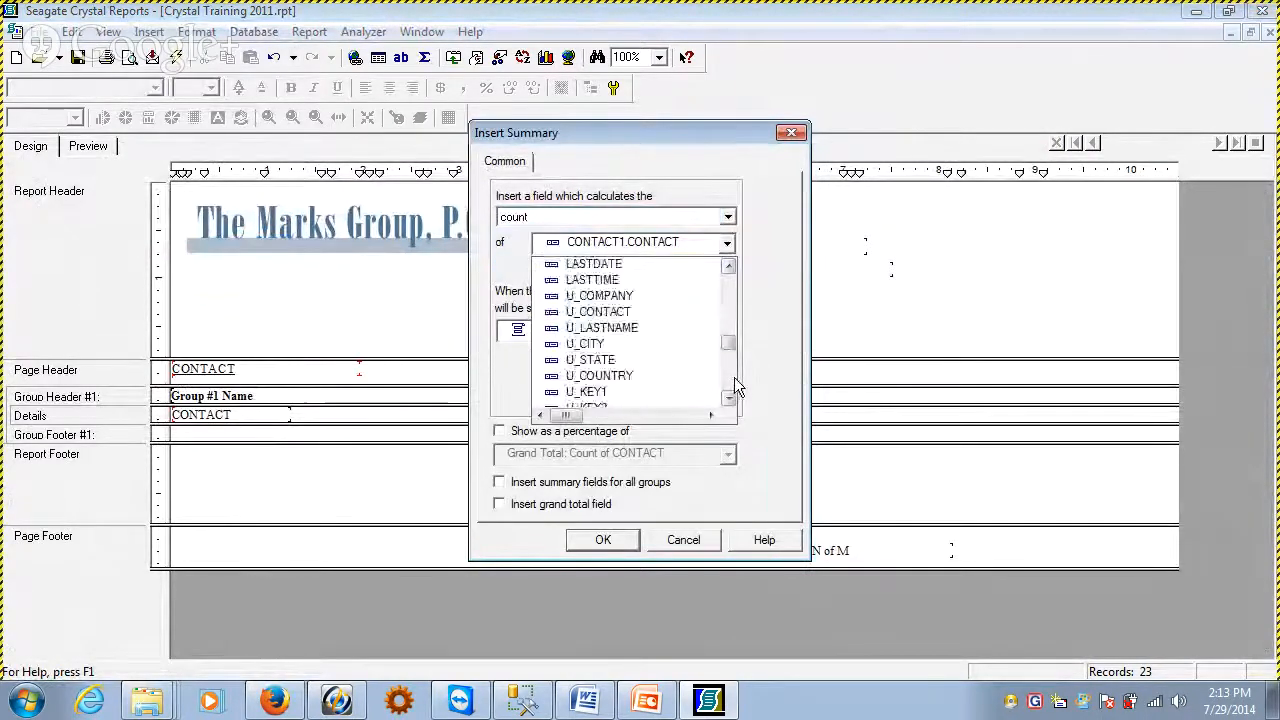
click(733, 380)
click(590, 362)
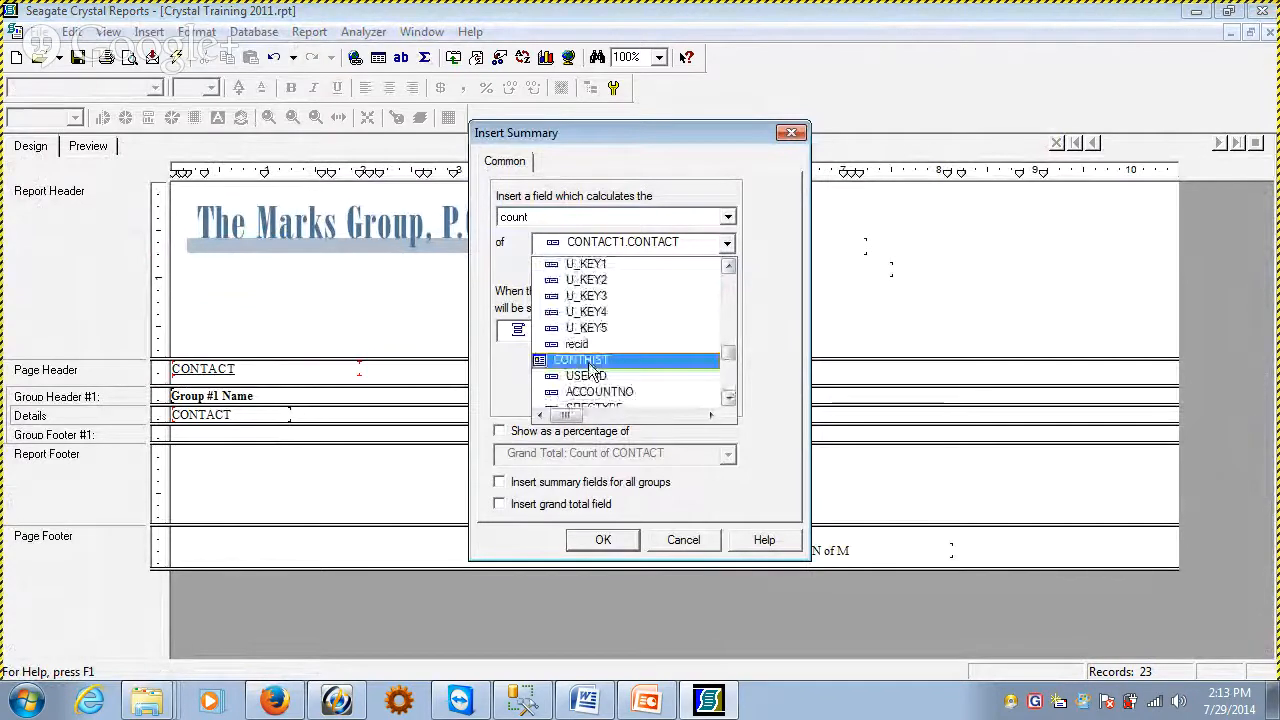
click(590, 345)
Set the recid summary to calculate a count and insert it in the group footer
click(614, 216)
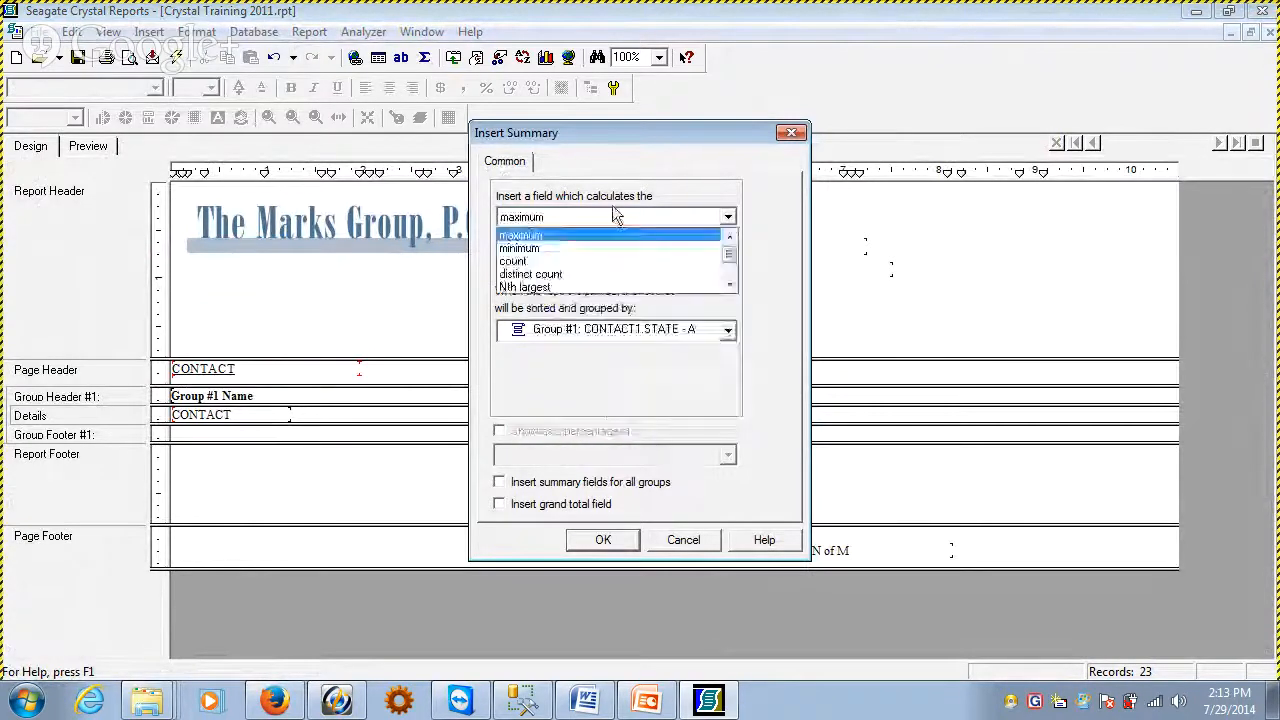
click(600, 261)
click(600, 540)
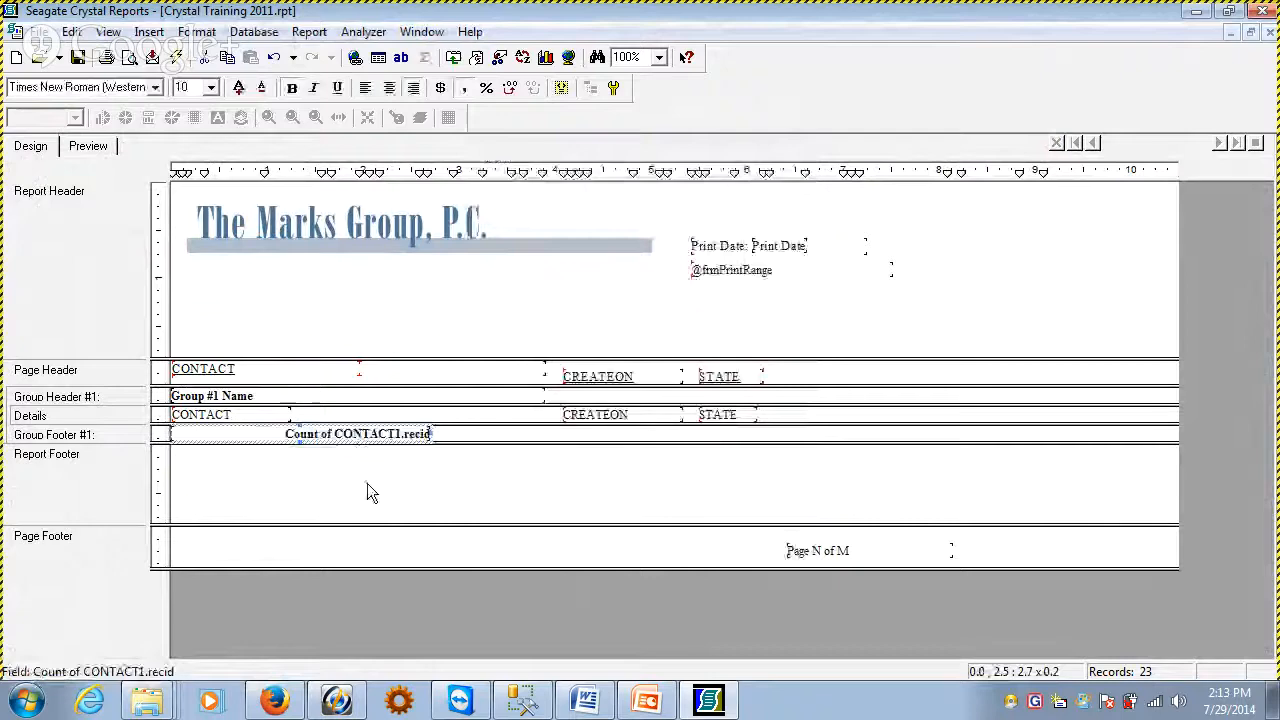
Preview the report and examine the recid count beneath each state group
click(88, 146)
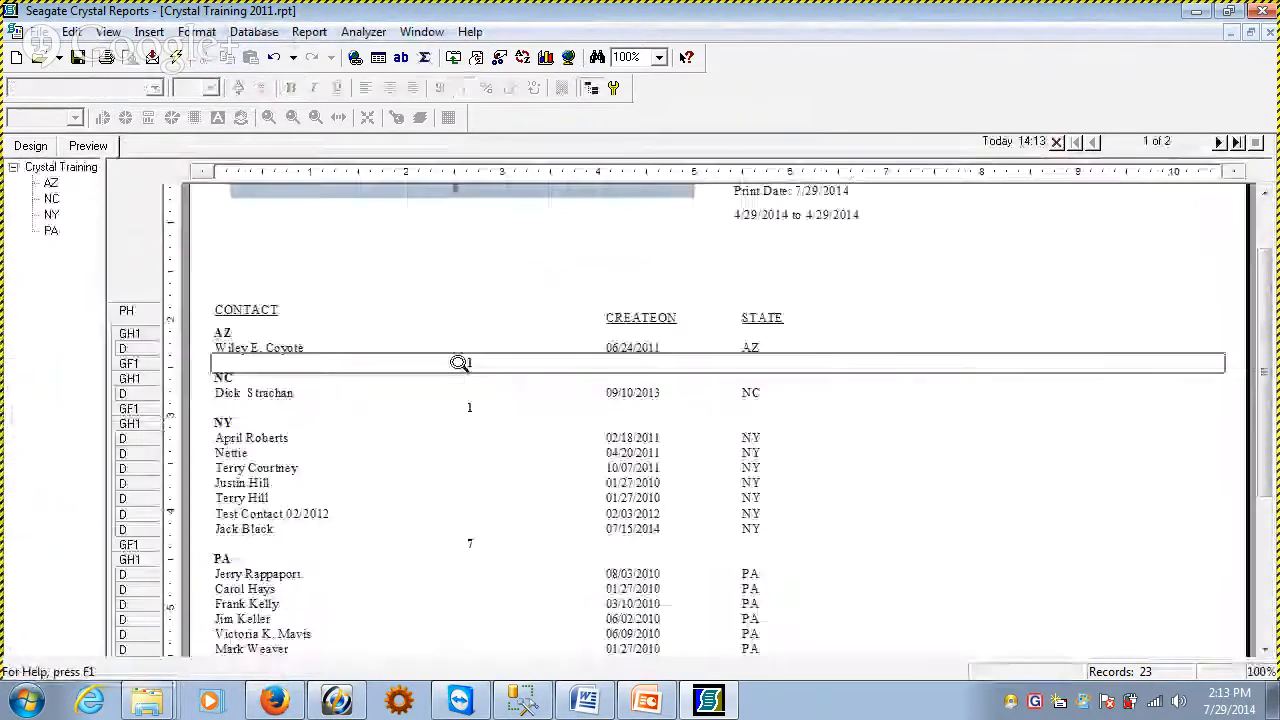
click(268, 512)
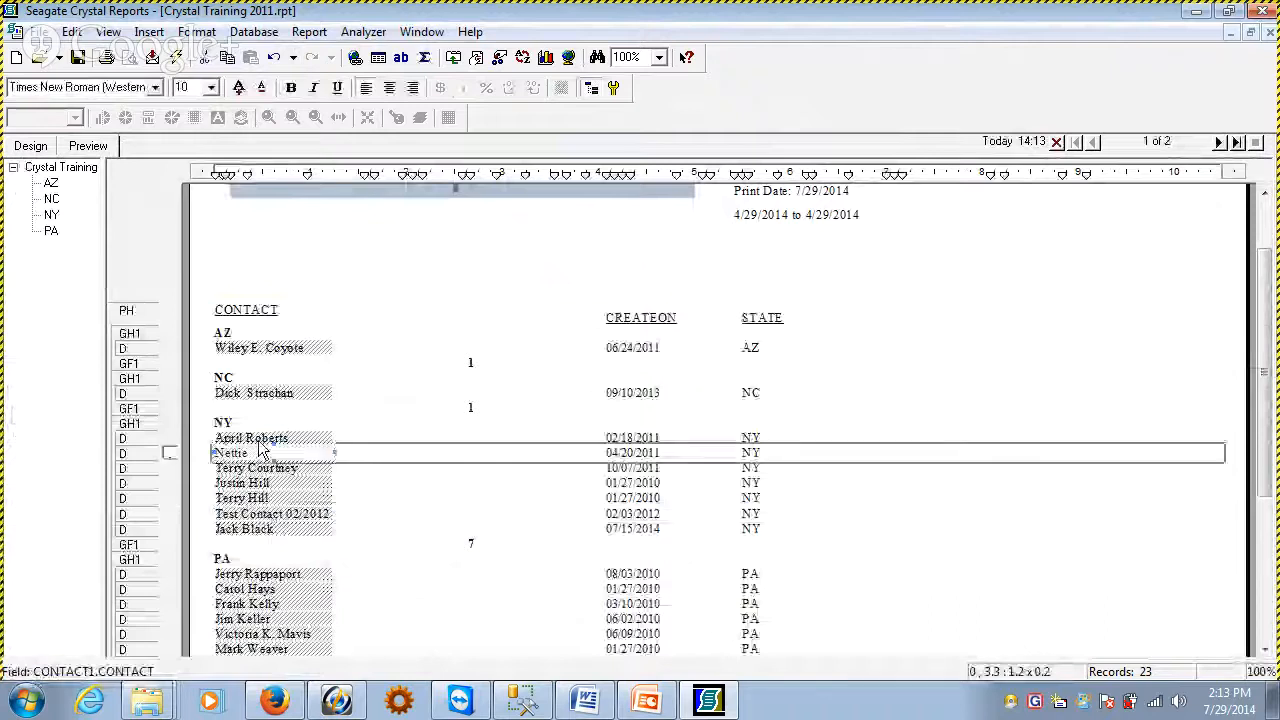
click(305, 408)
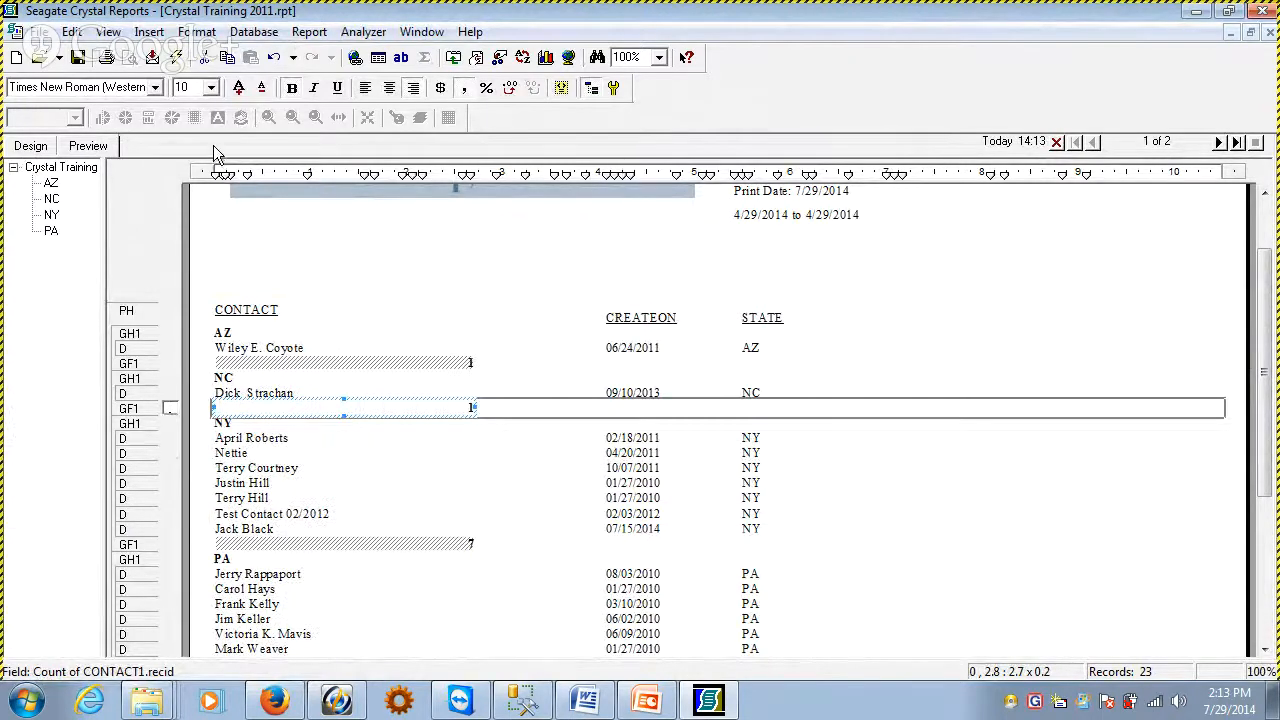
Move the recid count from Group Footer #1 to the Report Footer and preview it on the last page
click(48, 147)
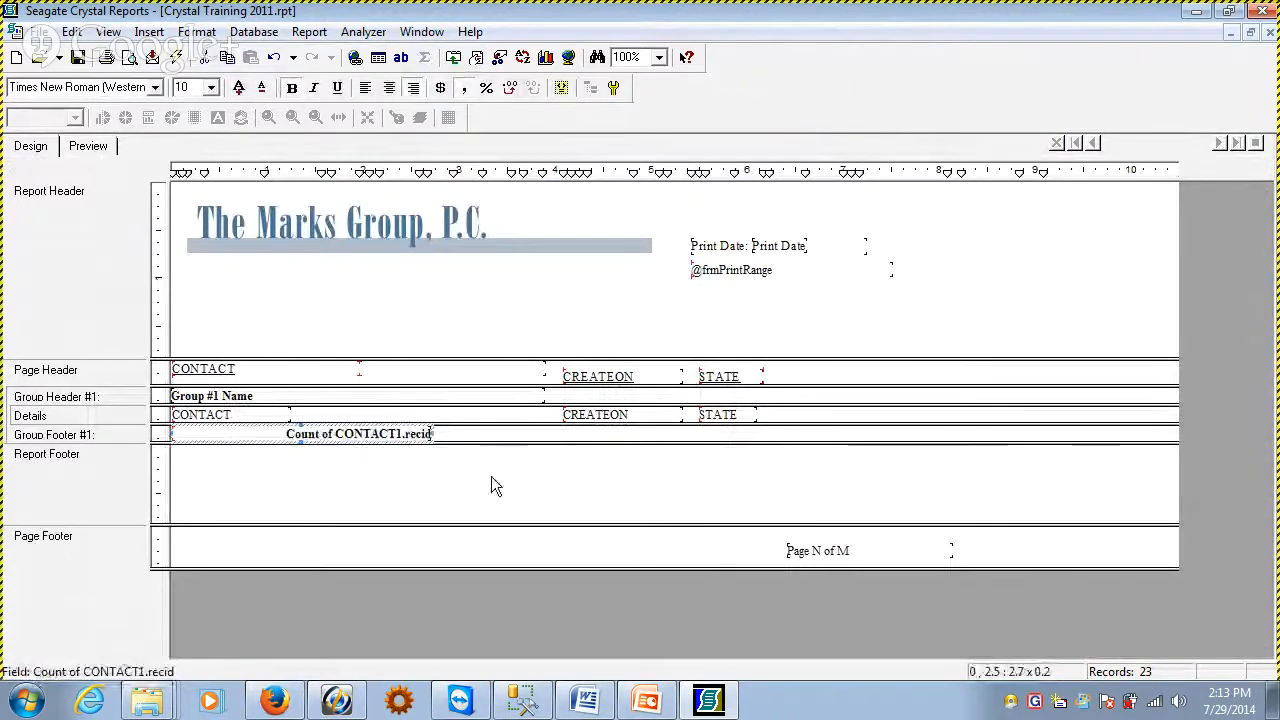
key(Down)
key(Down)
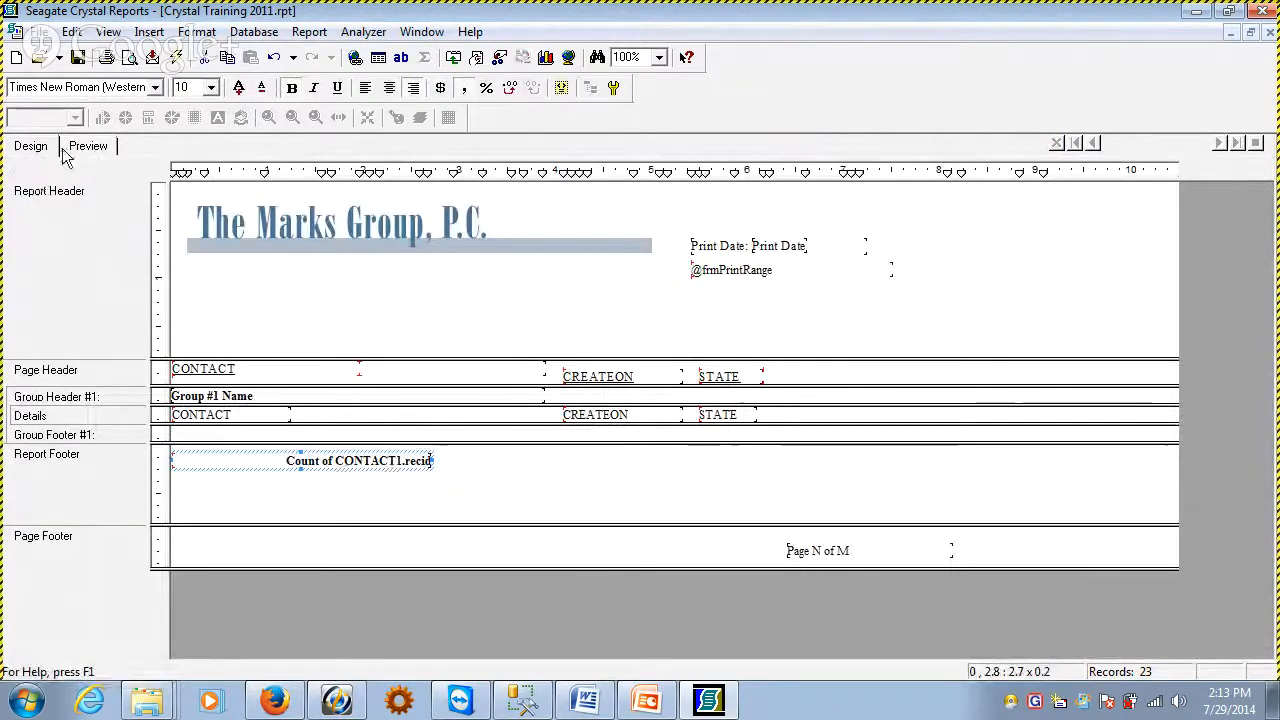
click(70, 148)
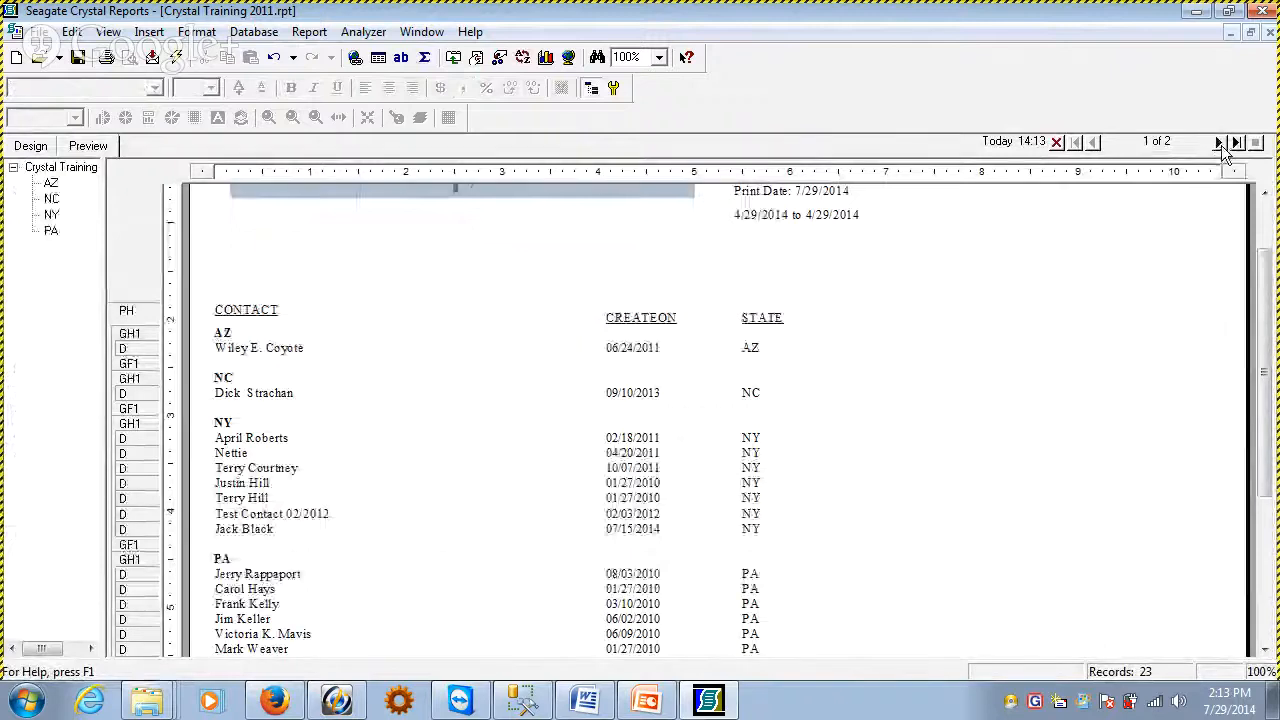
click(1224, 144)
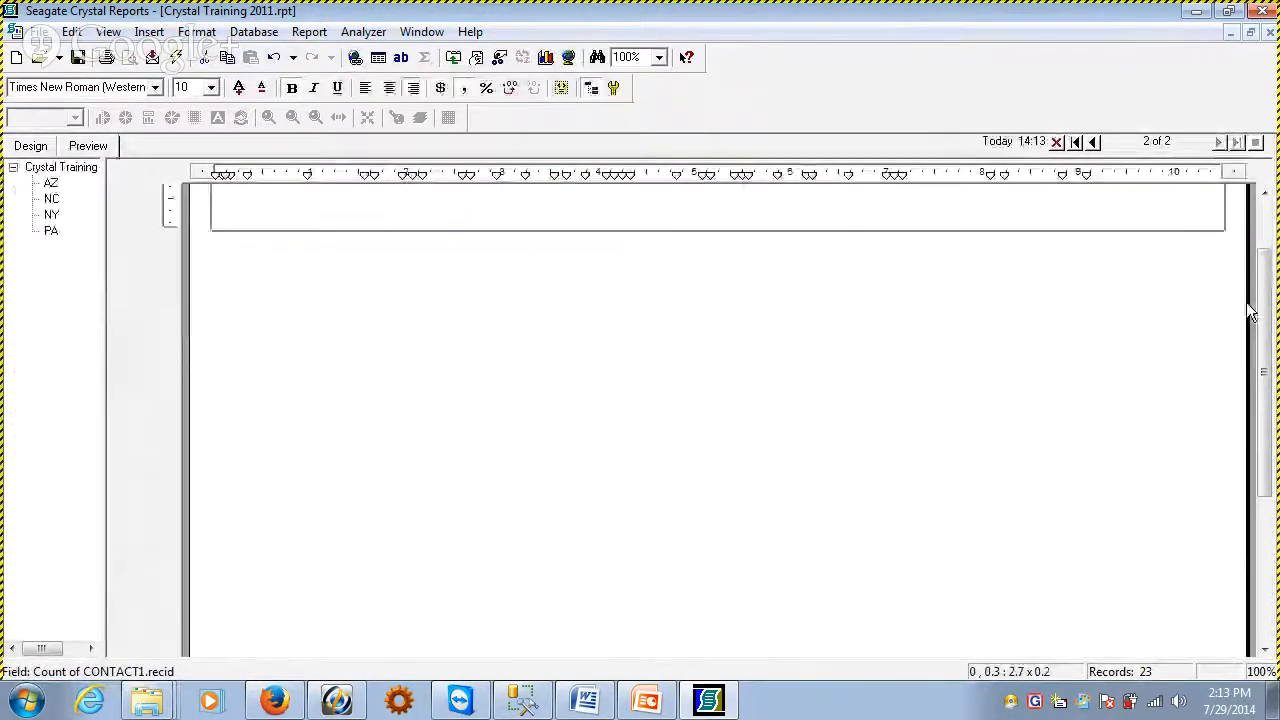
scroll(1265, 291, up, 3)
click(425, 262)
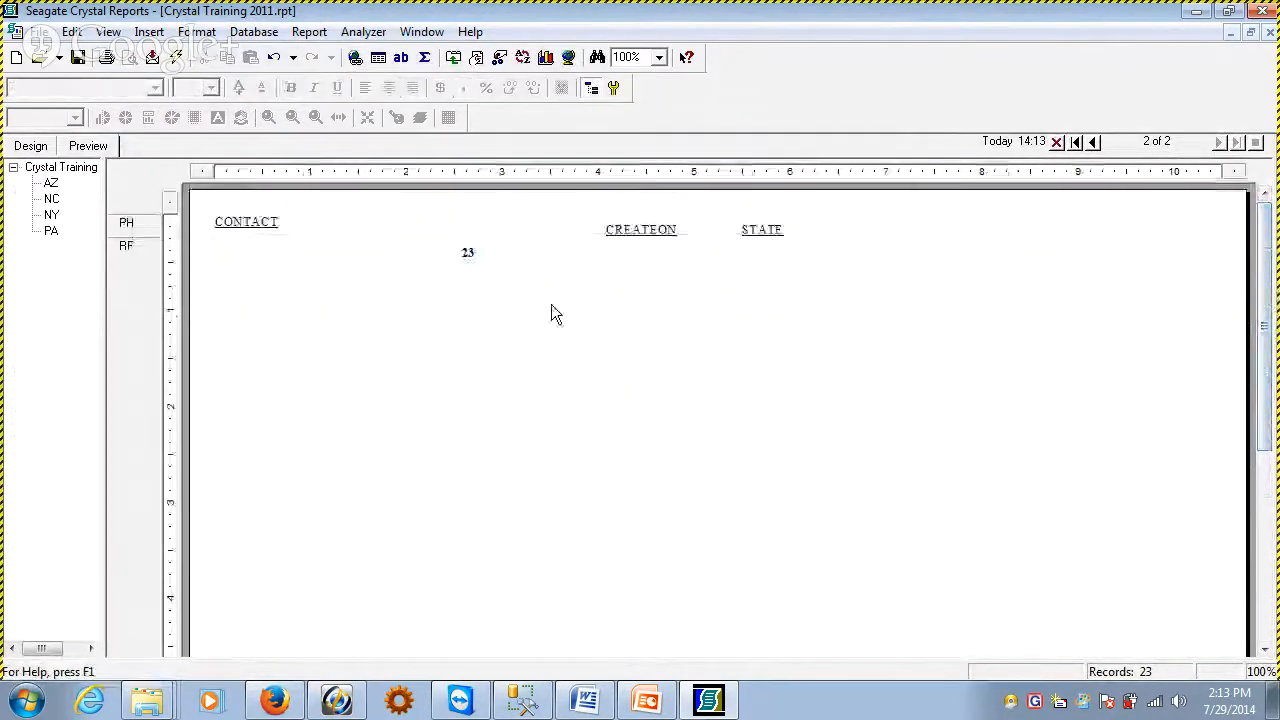
click(449, 256)
Move the recid count back to Group Footer #1 and preview the report's first page
click(30, 146)
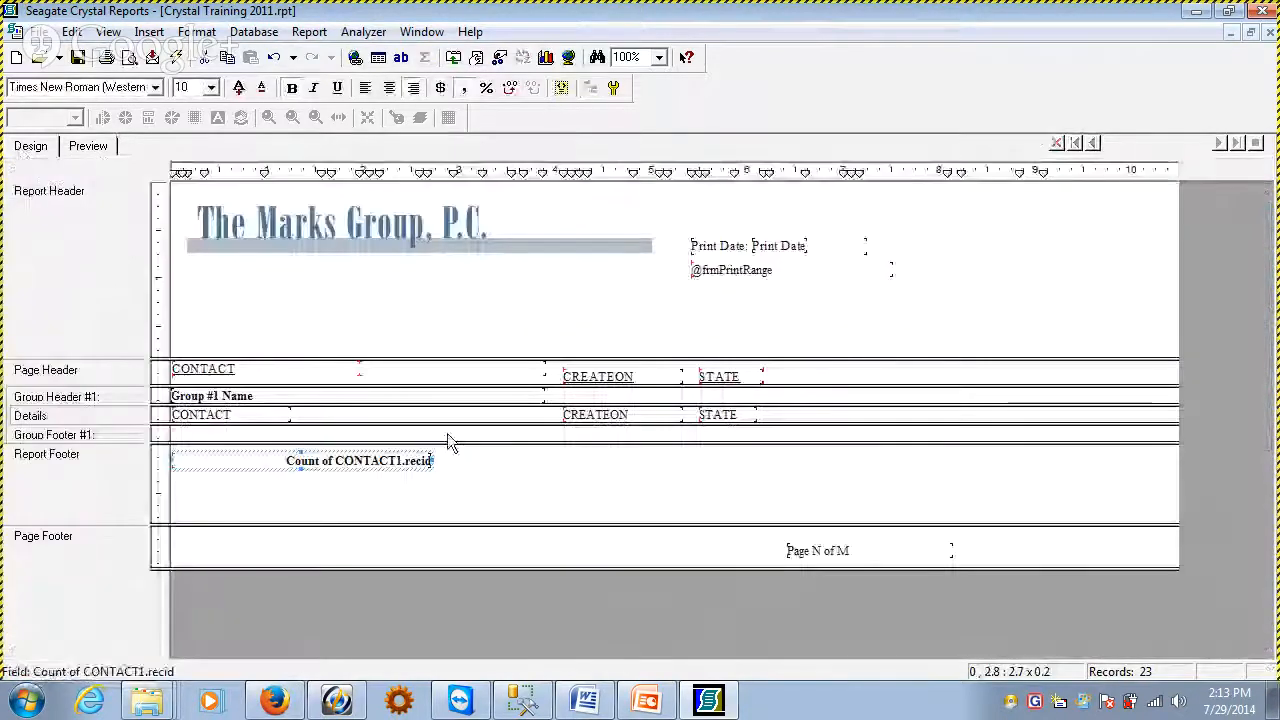
click(380, 461)
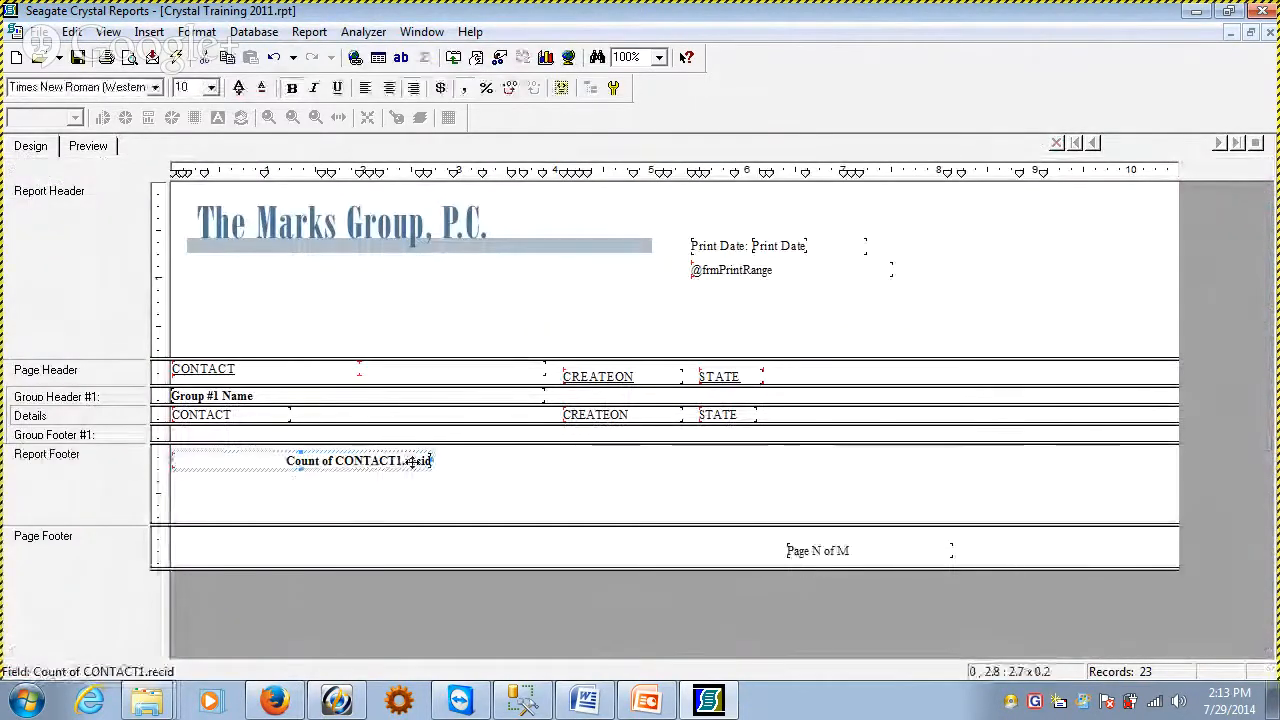
drag(412, 462, 412, 435)
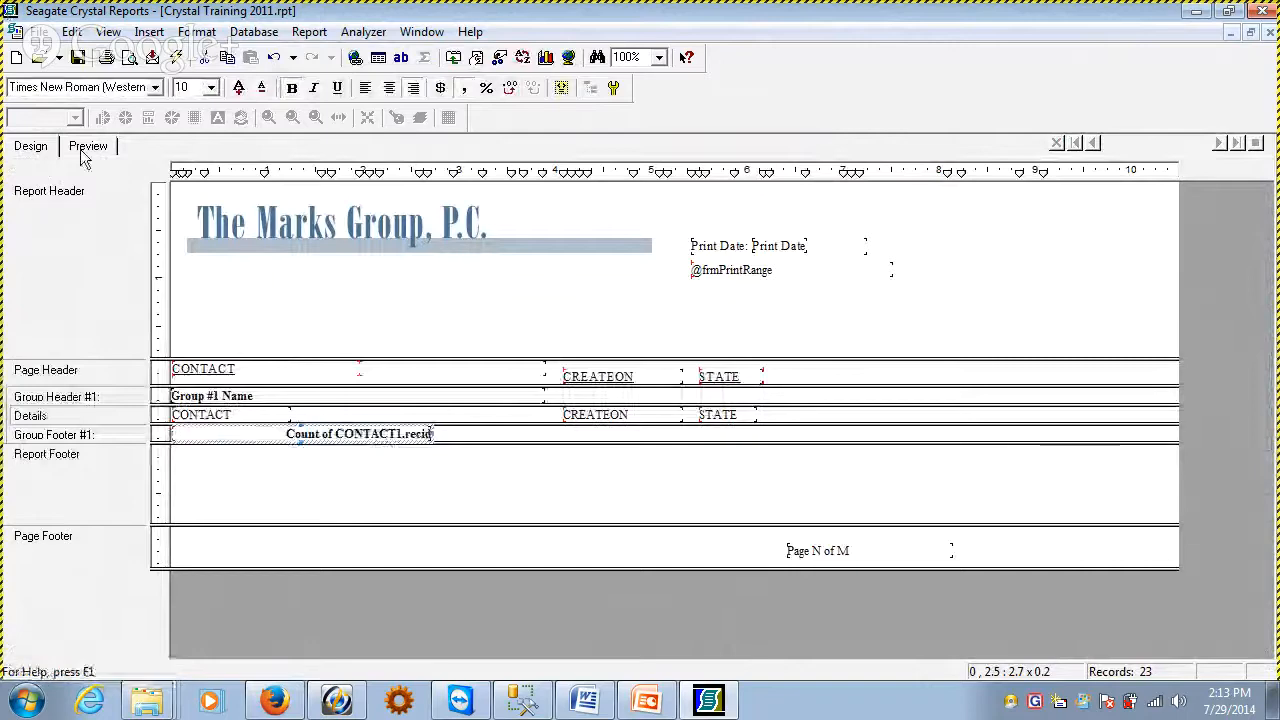
click(82, 150)
click(1076, 142)
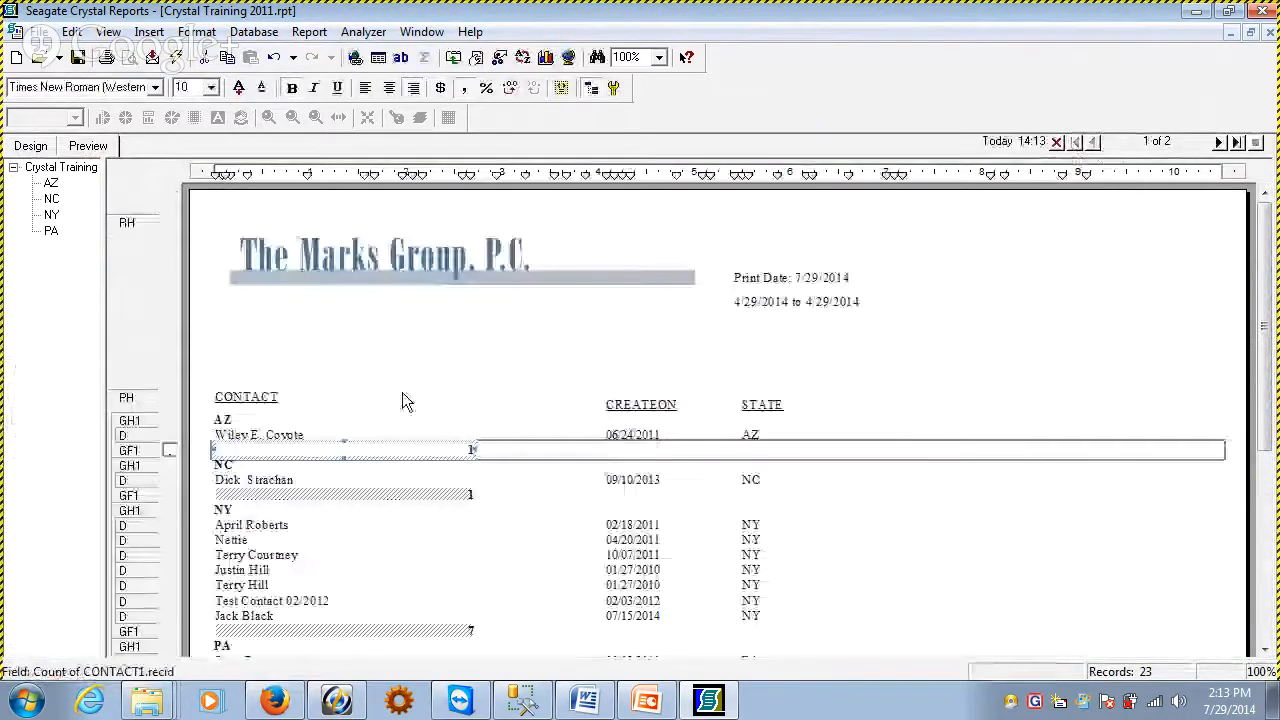
click(31, 146)
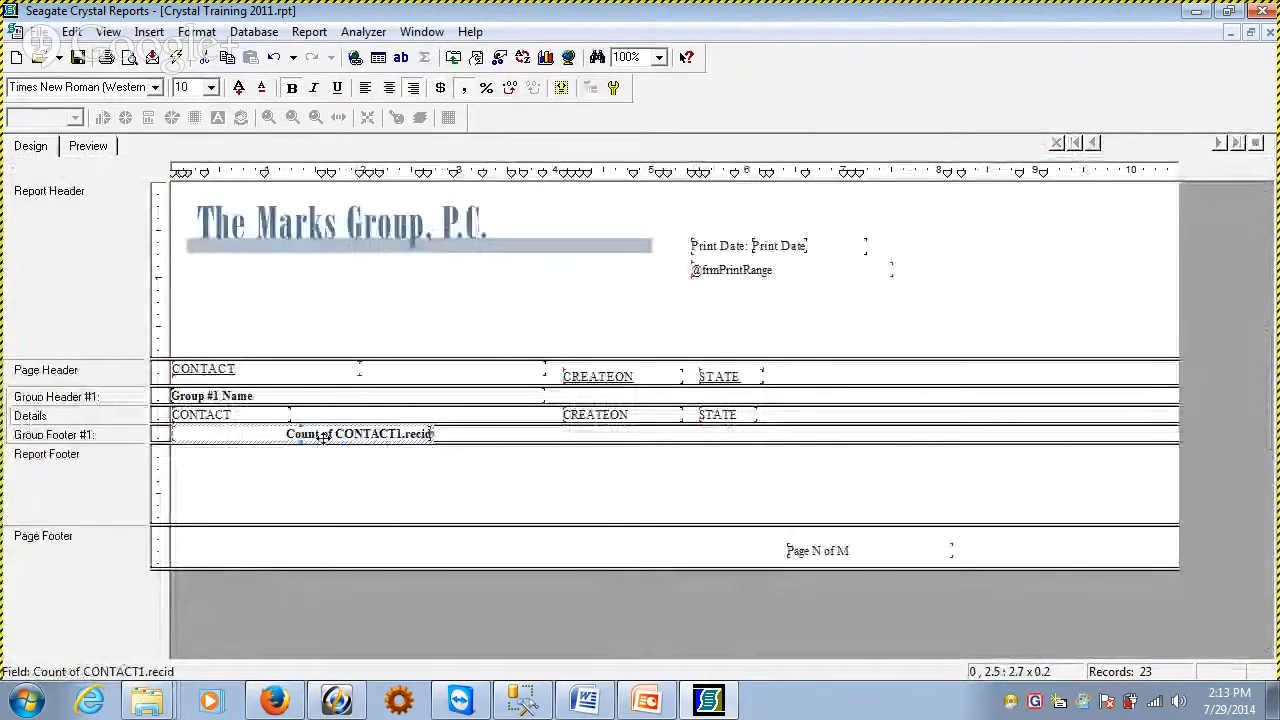
drag(312, 440, 337, 474)
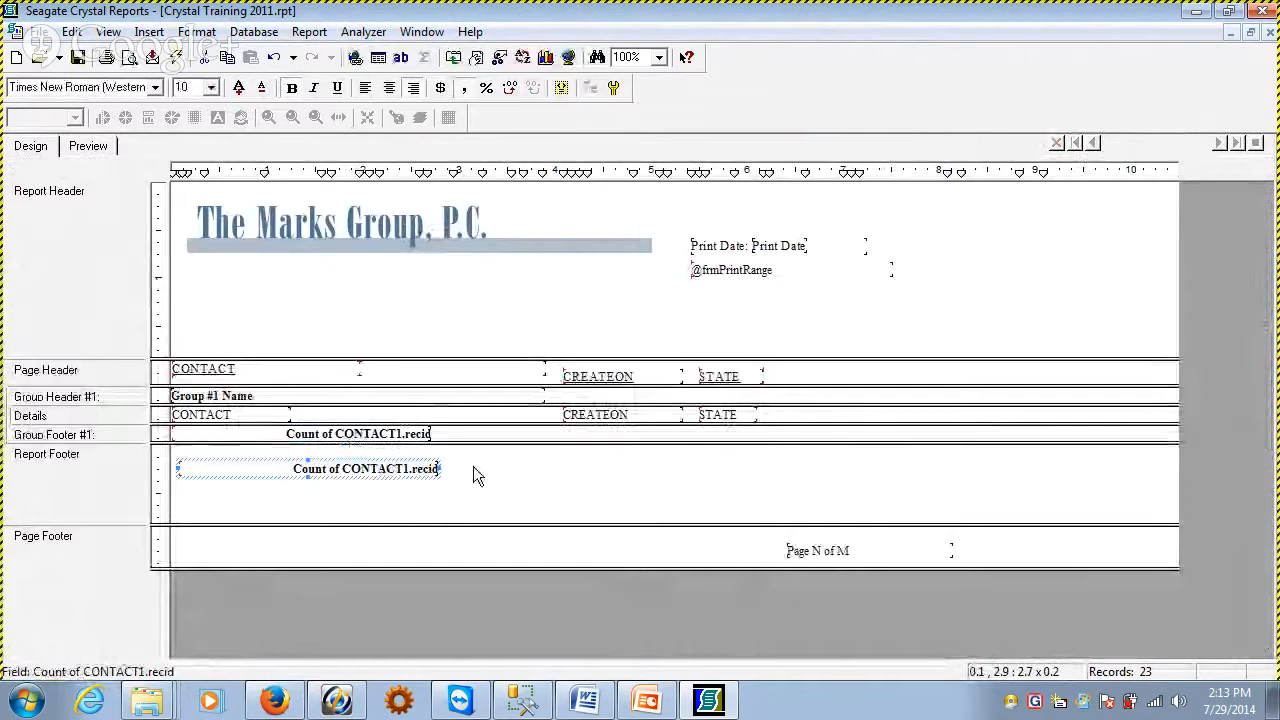
key(Delete)
click(352, 434)
drag(352, 434, 385, 476)
key(Delete)
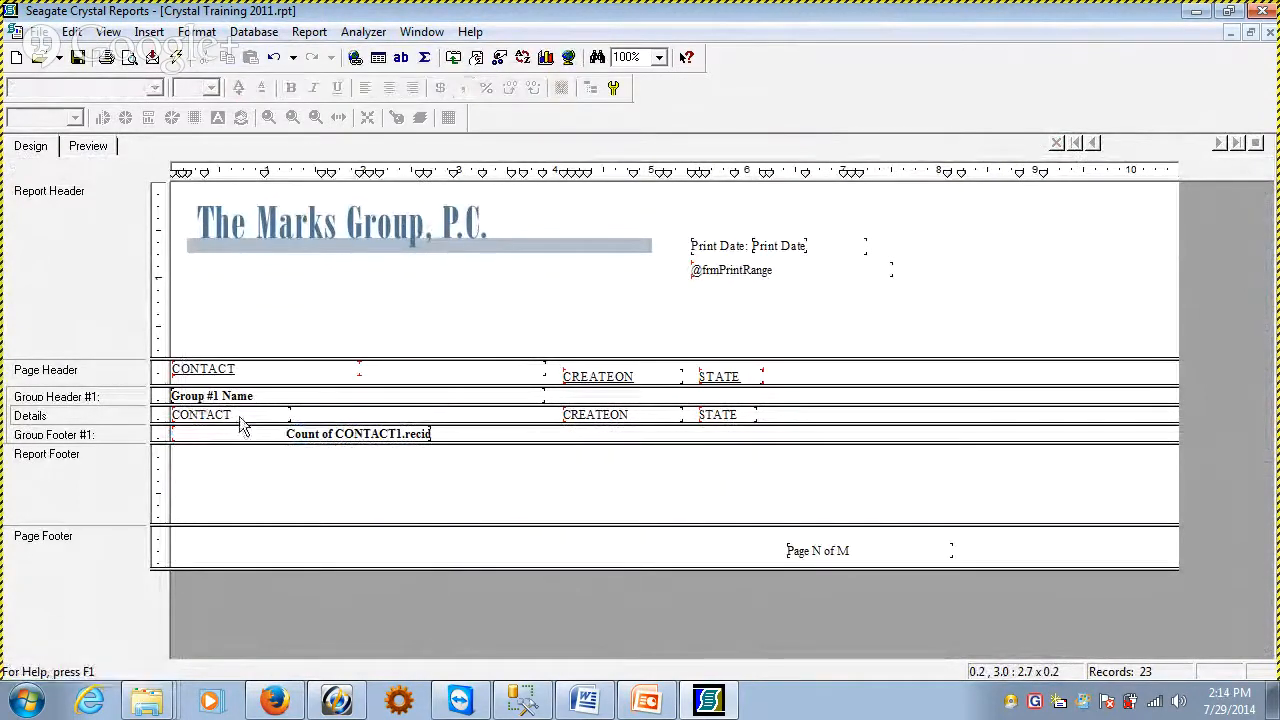
drag(238, 422, 493, 492)
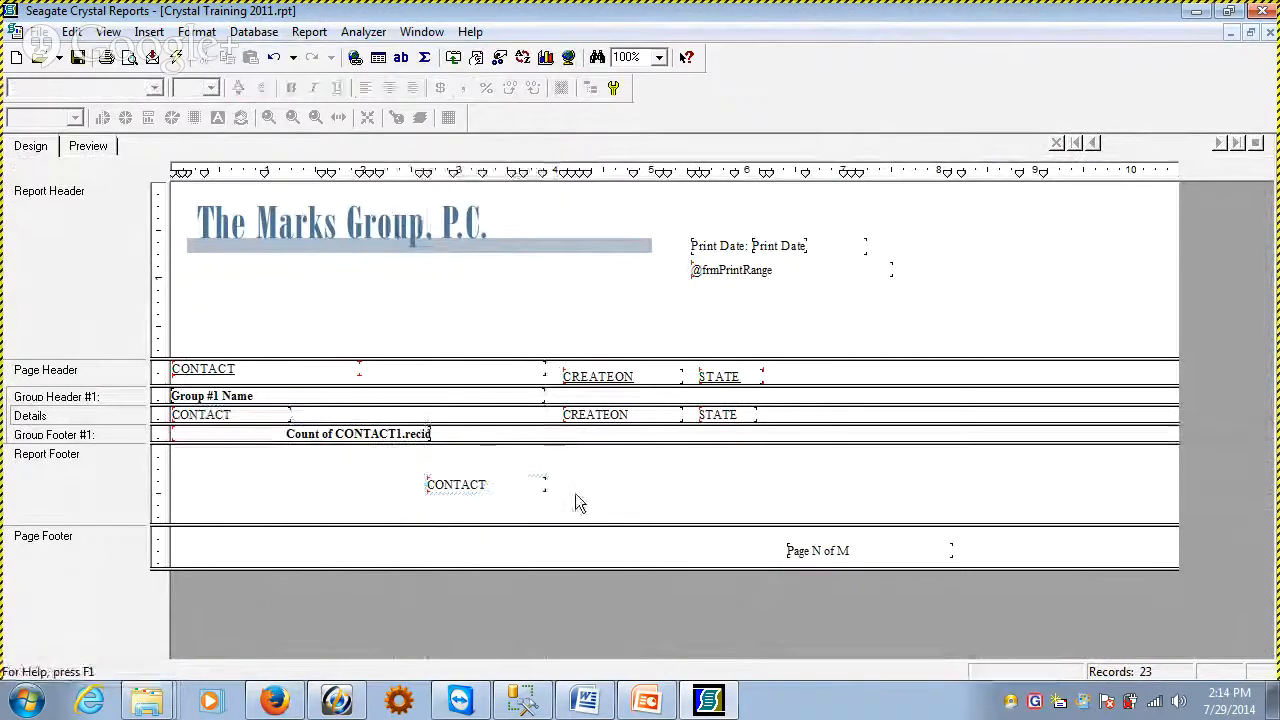
key(Delete)
Copy the recid count from Group Footer #1 into the Report Footer and preview it on the last page
click(348, 433)
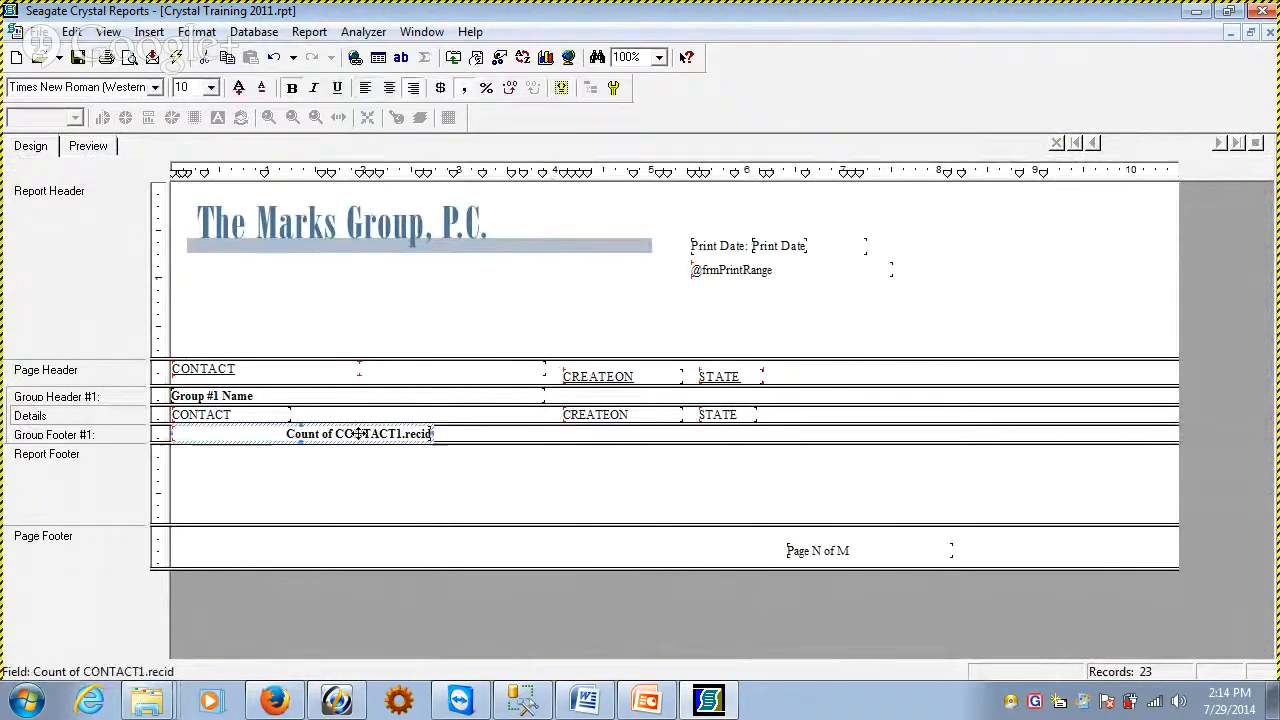
drag(348, 433, 360, 462)
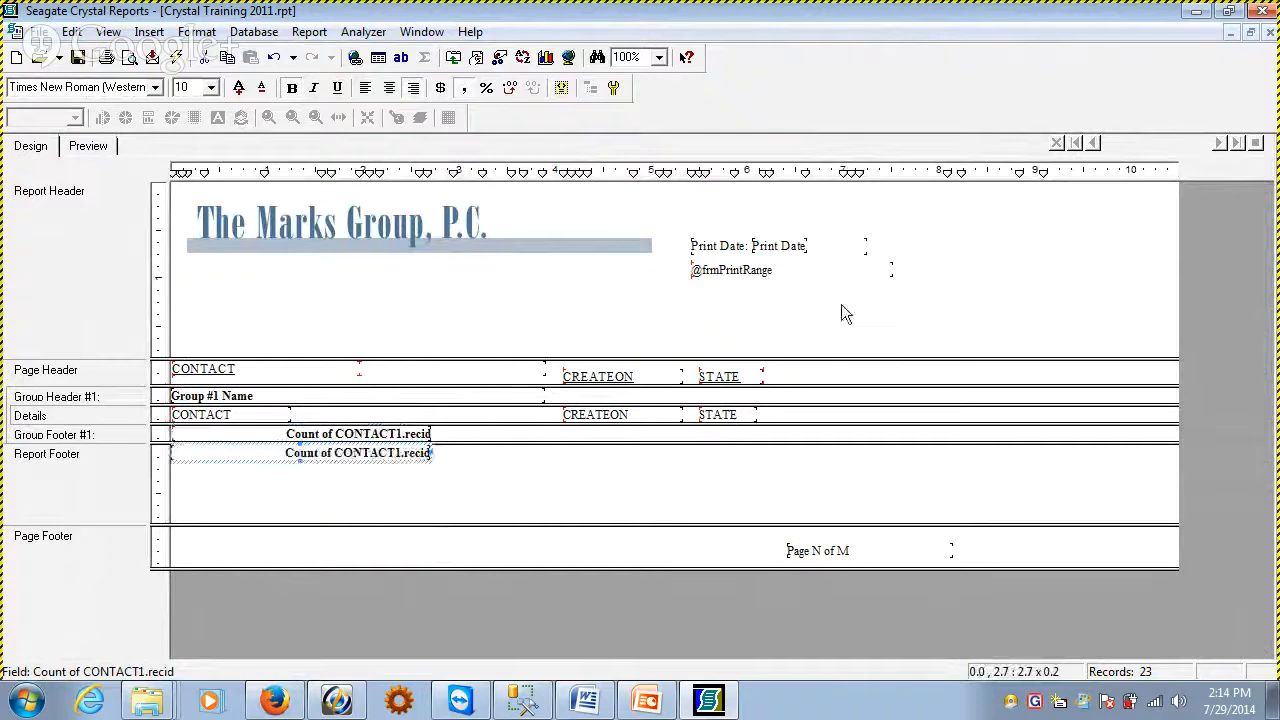
click(78, 144)
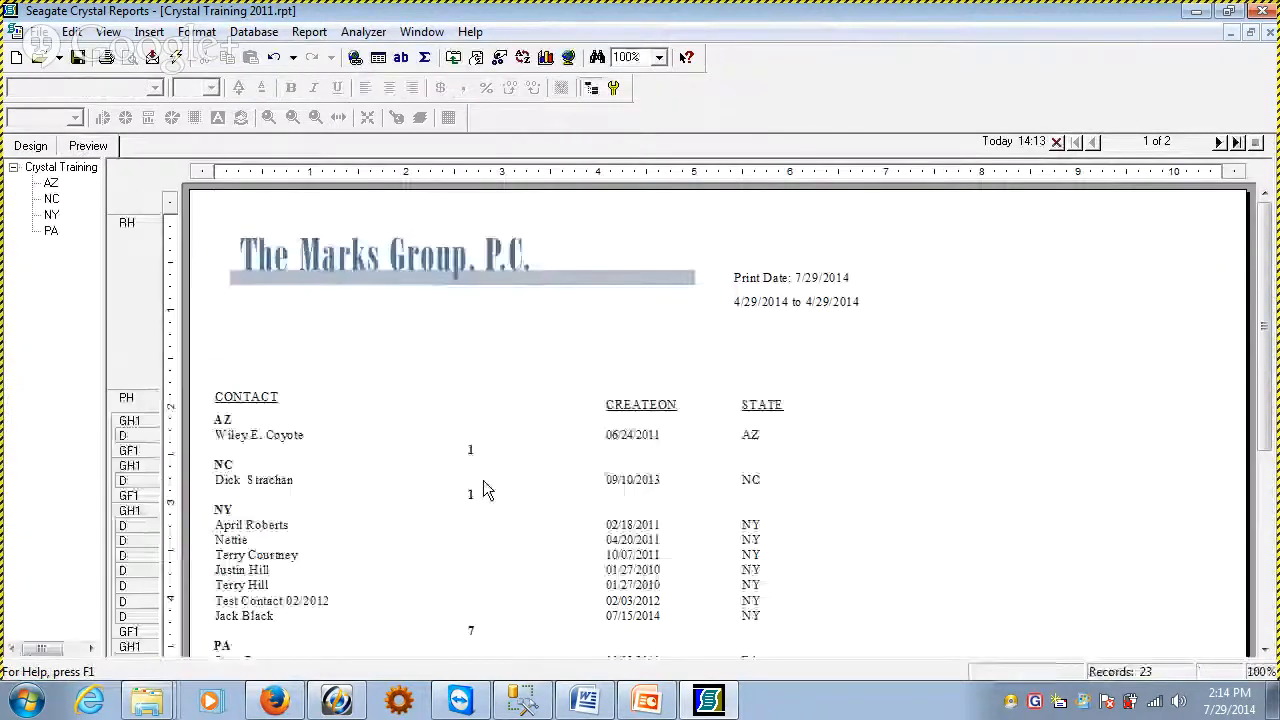
click(1219, 142)
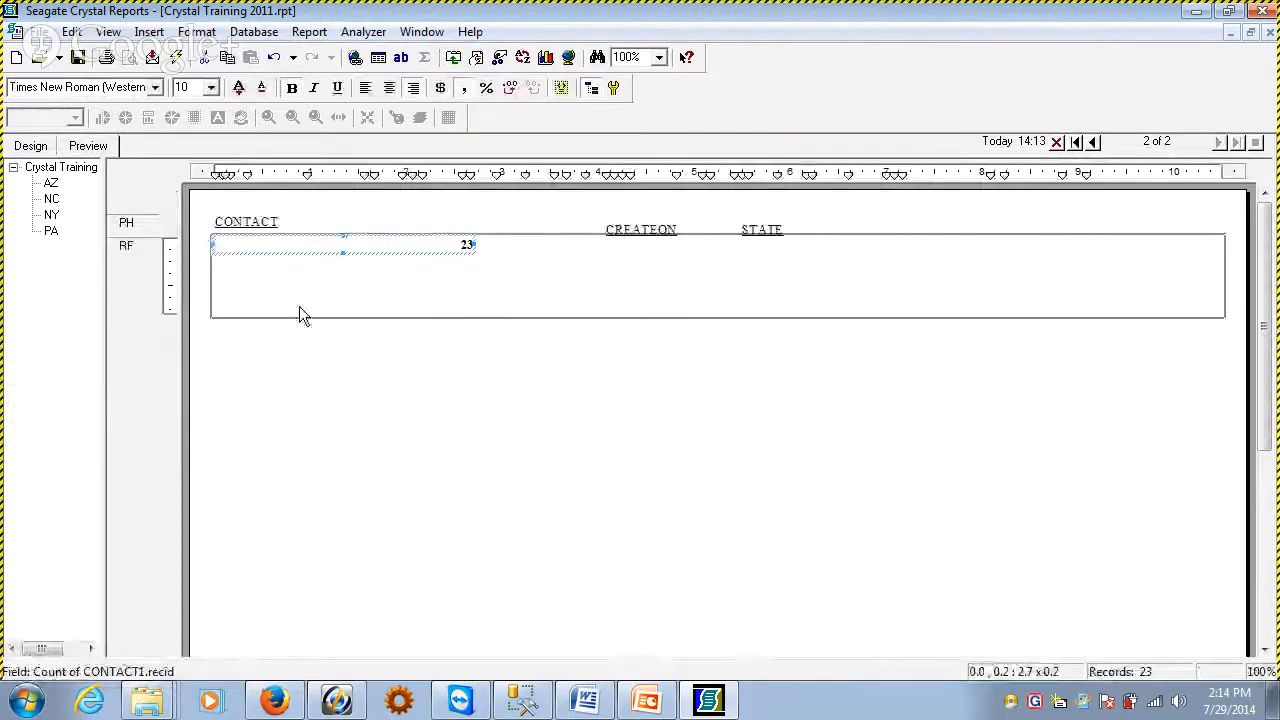
Suppress the Details section and preview the report with only the state groups and their counts
click(30, 146)
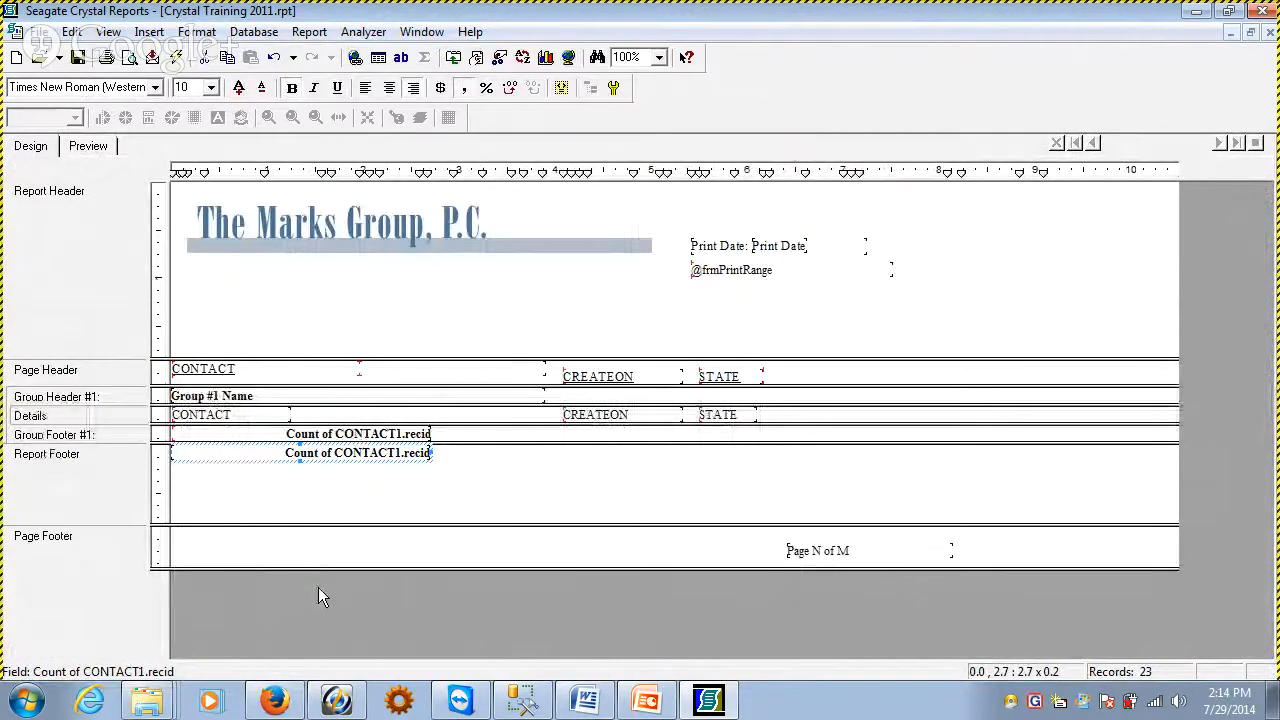
click(86, 147)
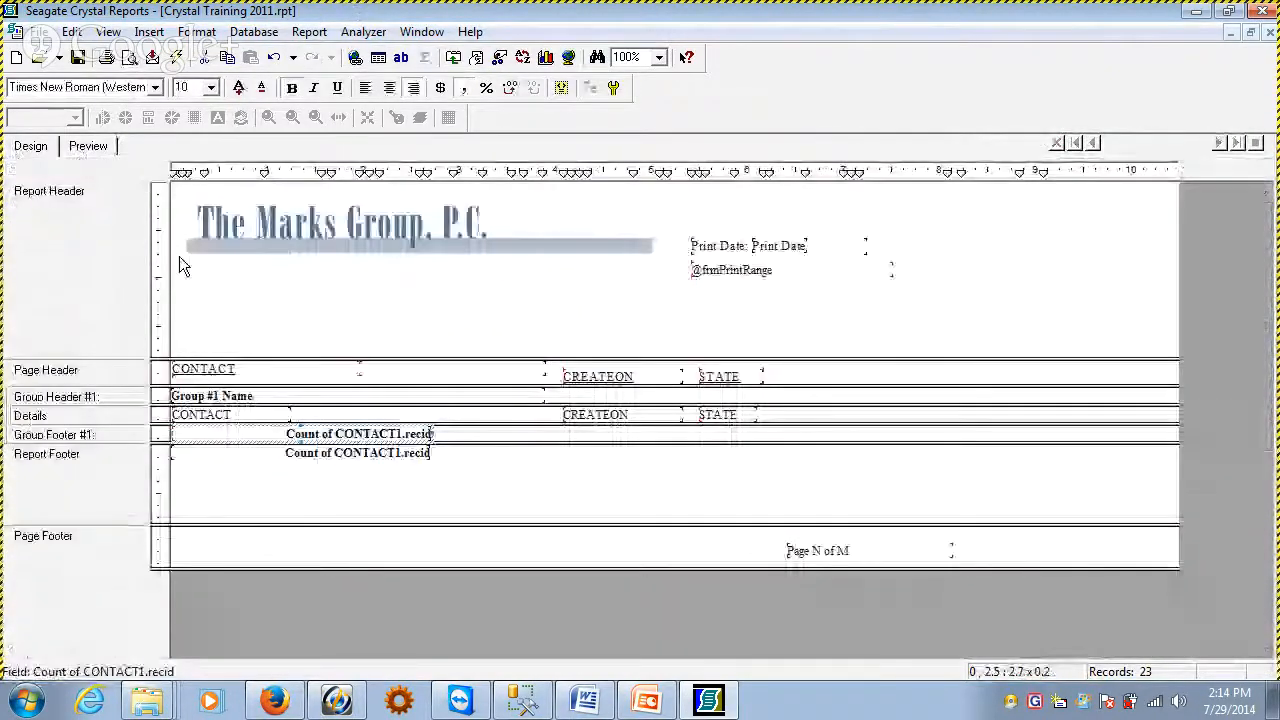
right_click(80, 415)
click(120, 184)
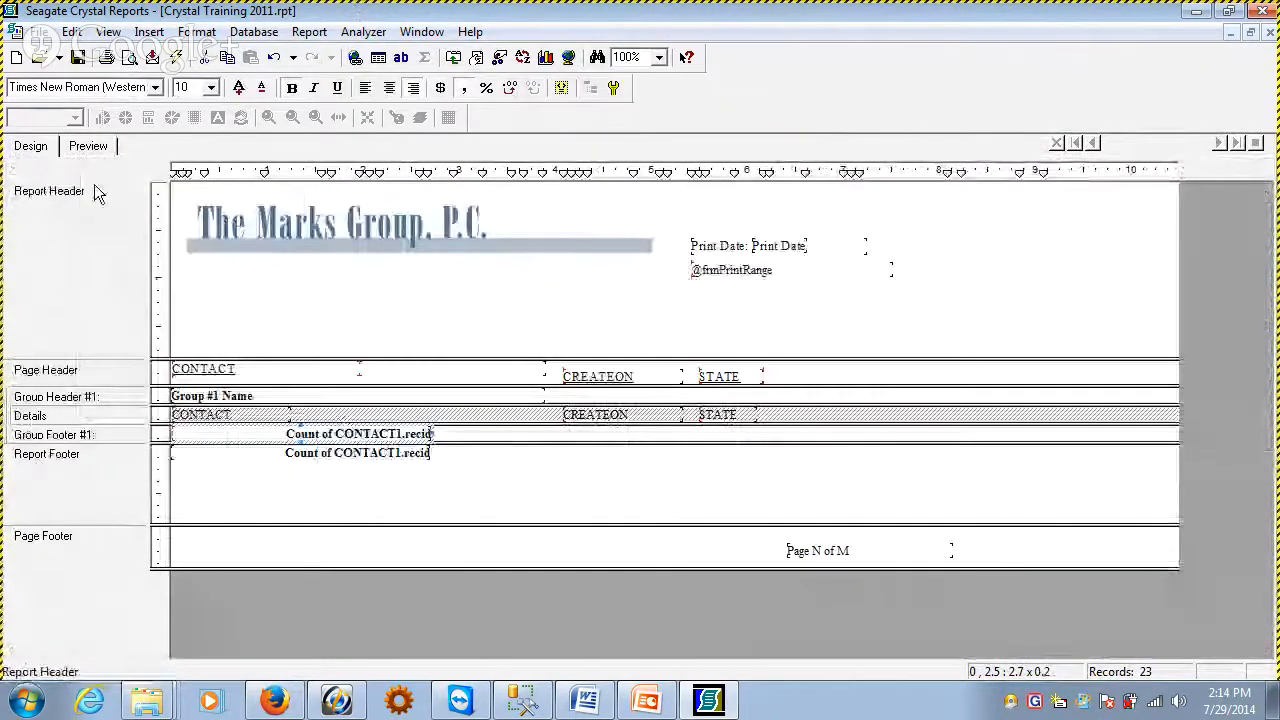
click(88, 147)
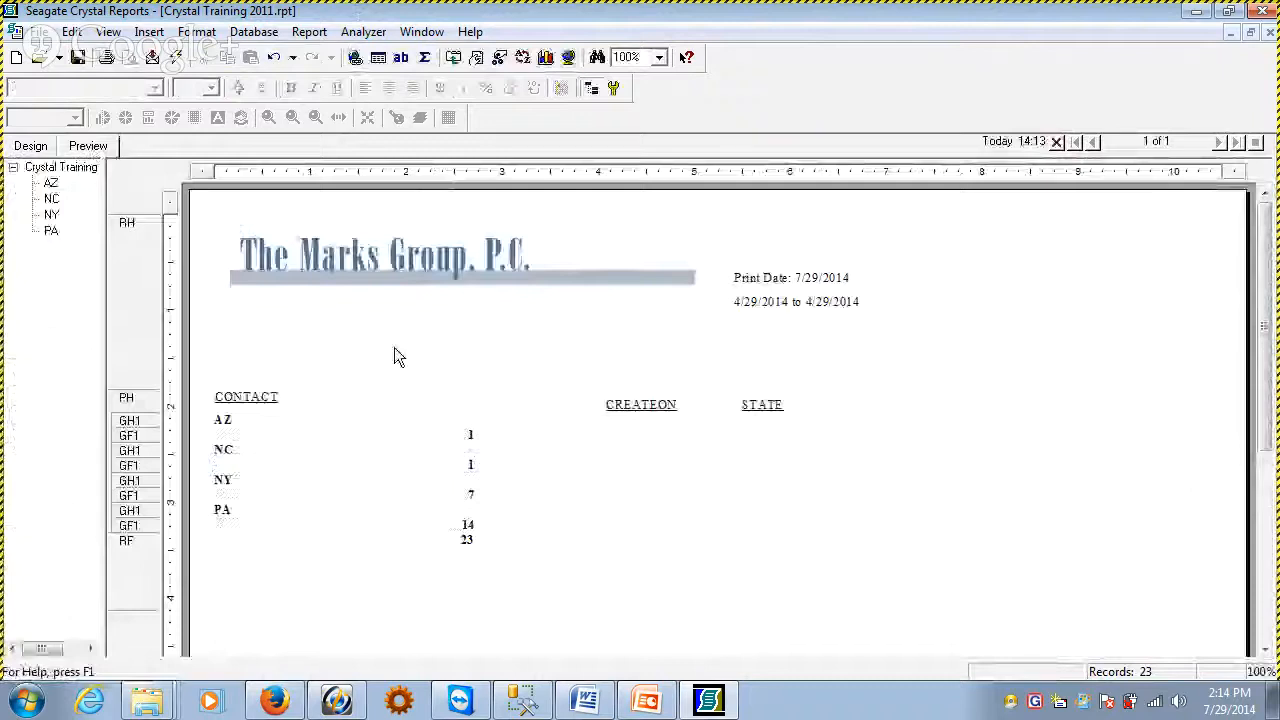
click(251, 420)
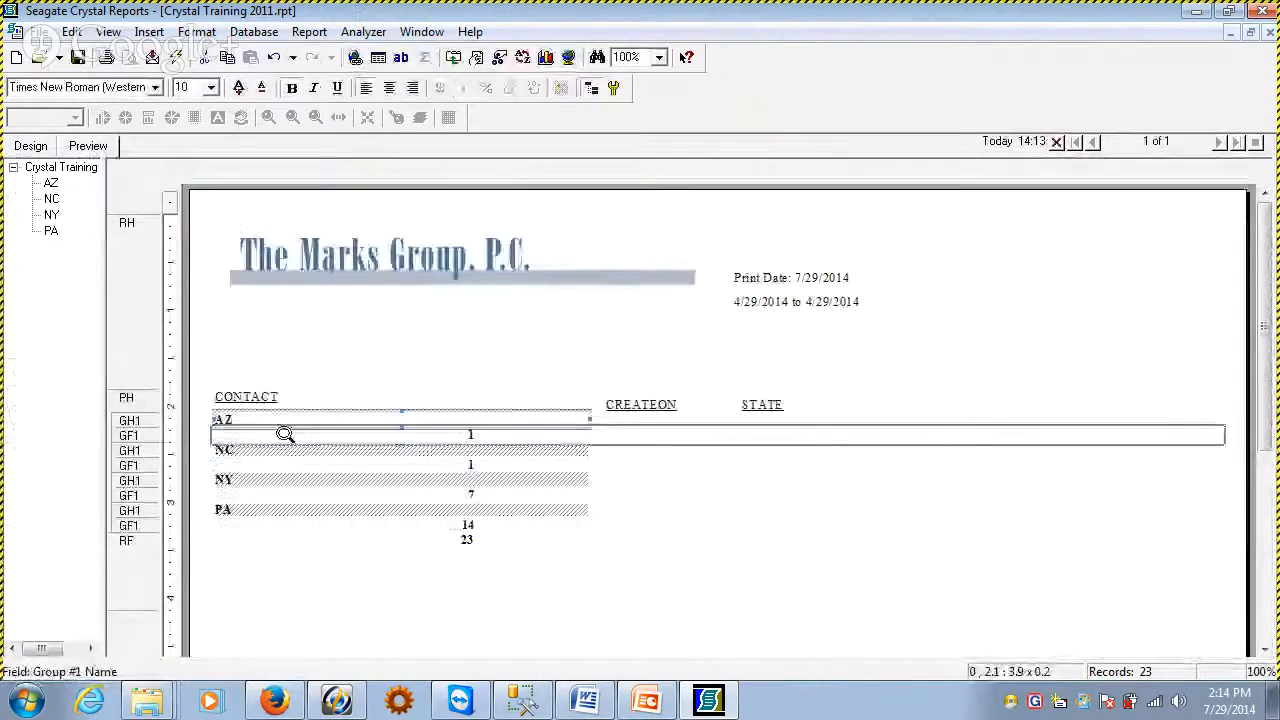
click(285, 435)
click(366, 561)
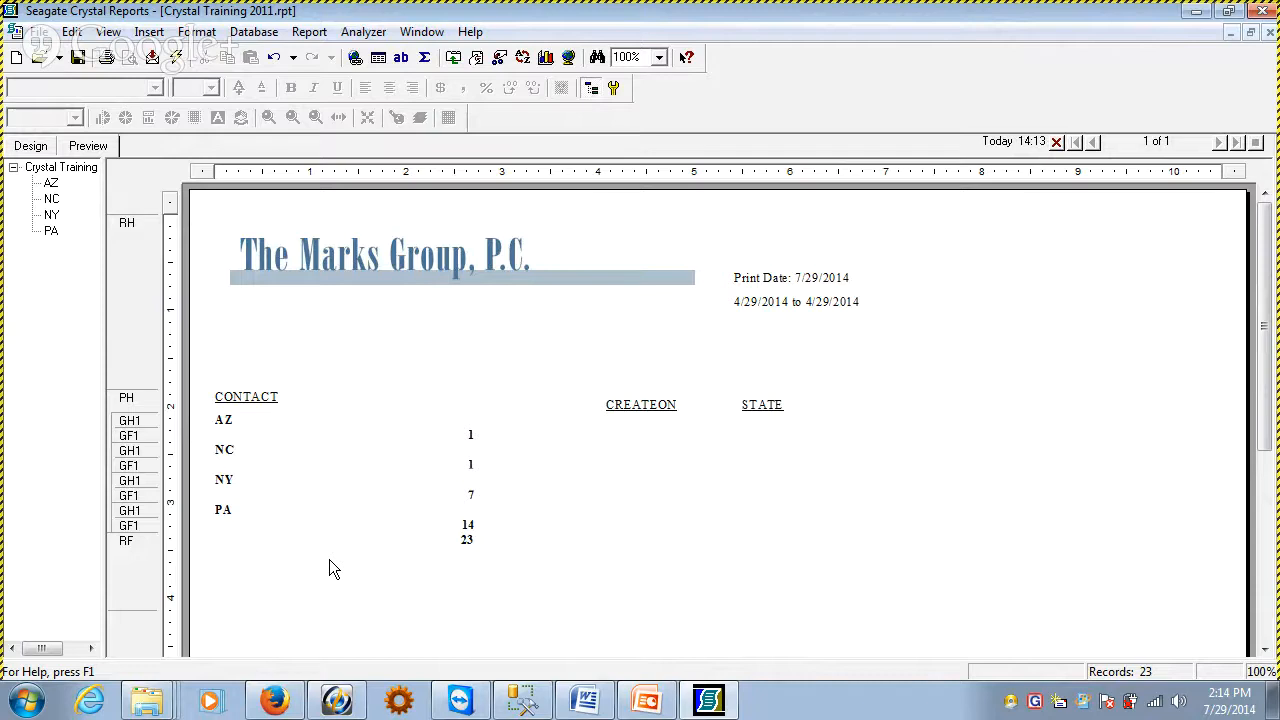
Turn off suppression of the Details section and preview the report
click(30, 146)
right_click(107, 404)
click(228, 480)
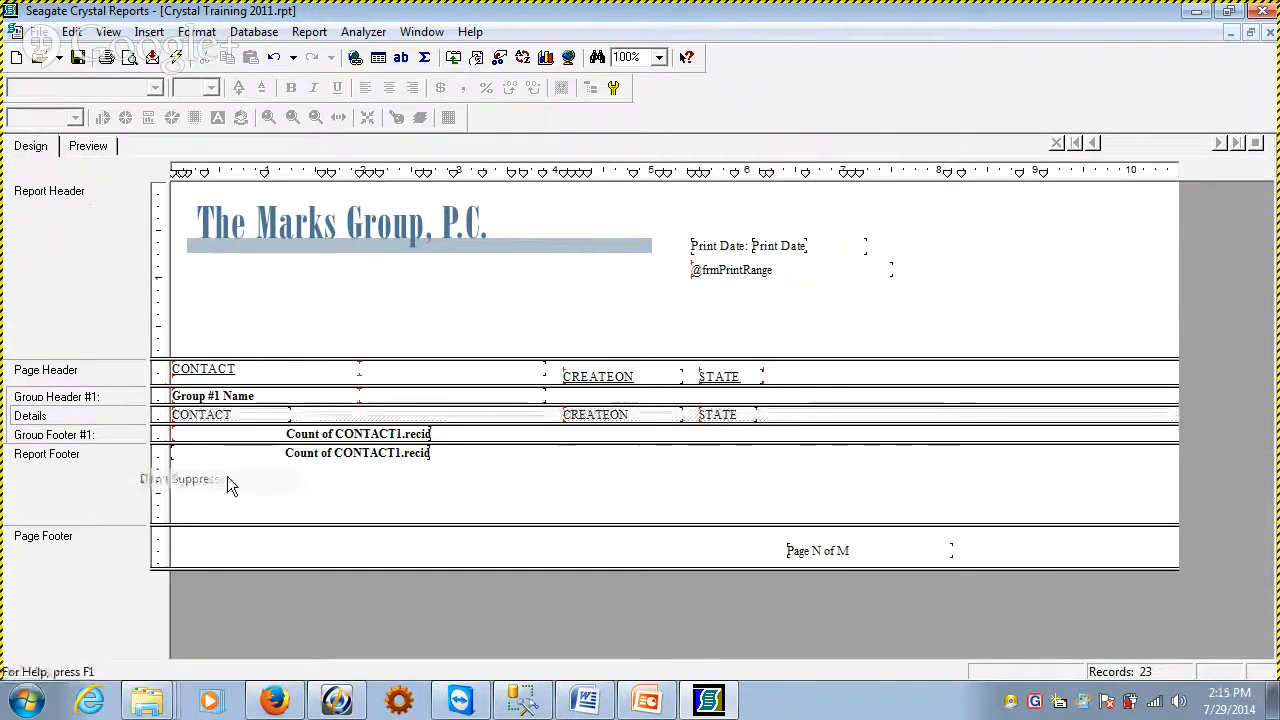
click(89, 146)
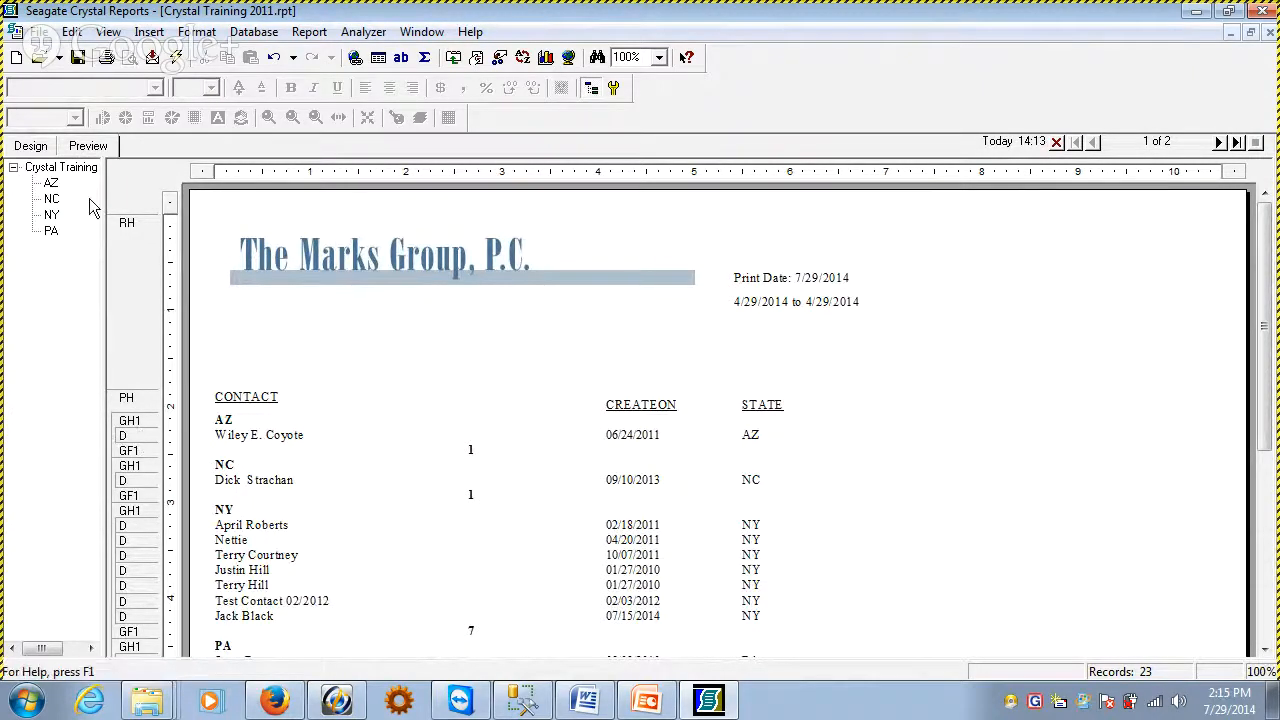
Delete the recid counts from both Group Footer #1 and the Report Footer in the report design
click(30, 146)
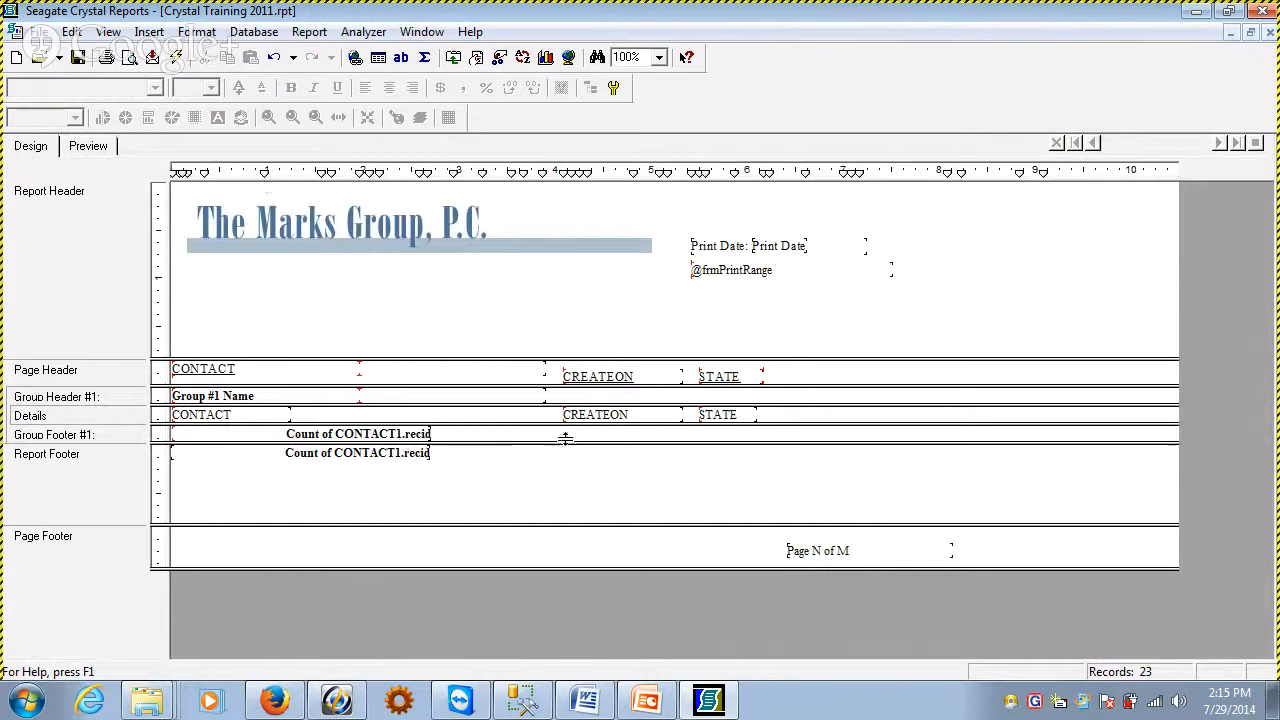
drag(505, 426, 378, 482)
key(Delete)
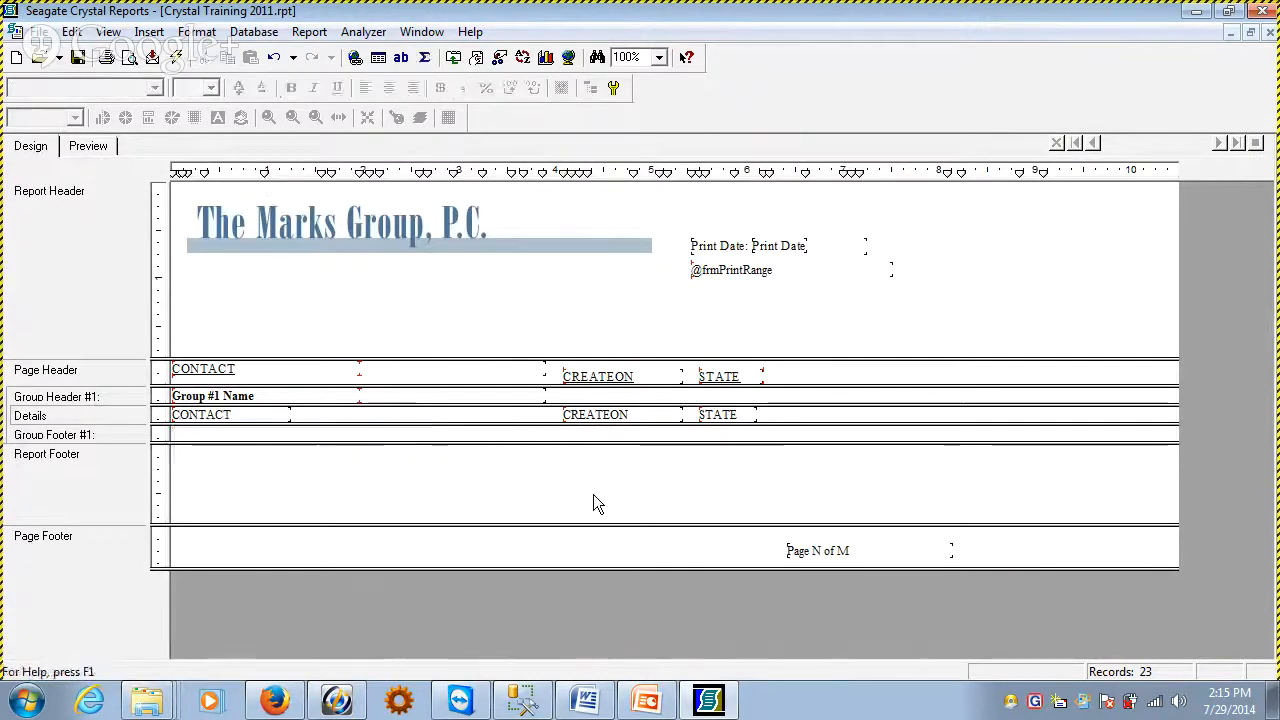
Delete the state group from the report, accepting that it cannot be undone, and preview the ungrouped contacts
right_click(87, 396)
click(160, 348)
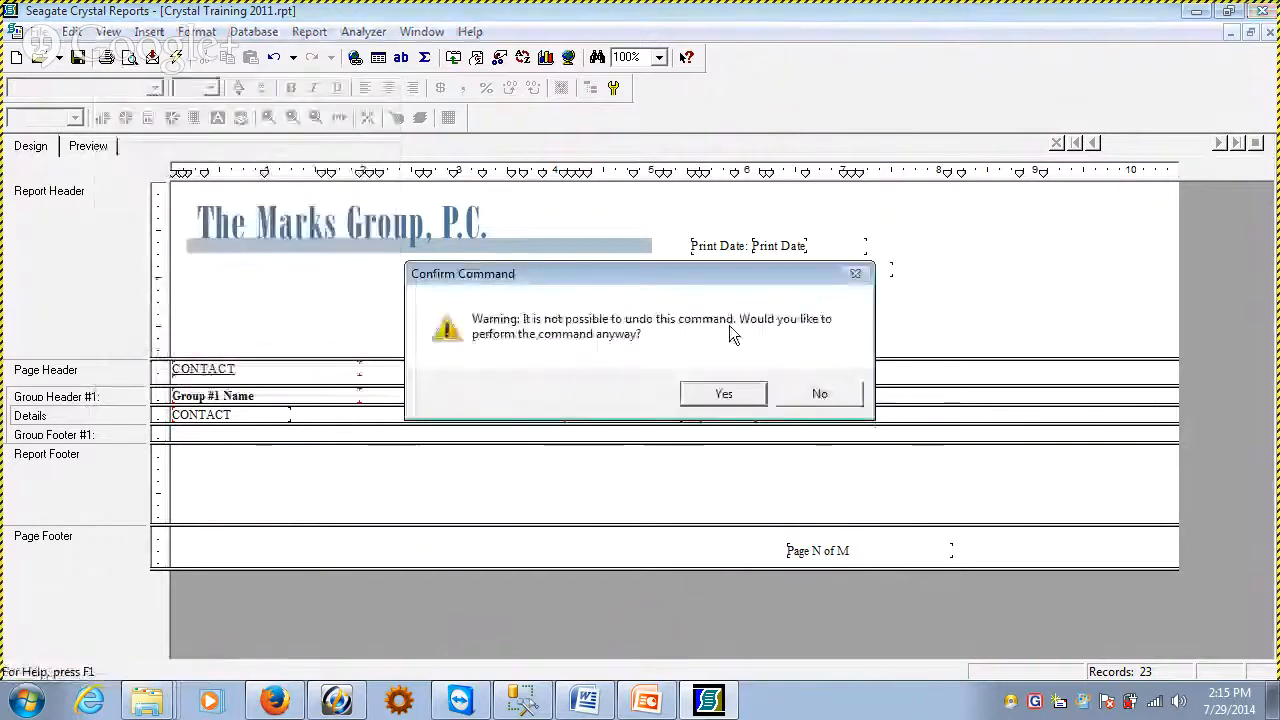
click(723, 393)
click(90, 146)
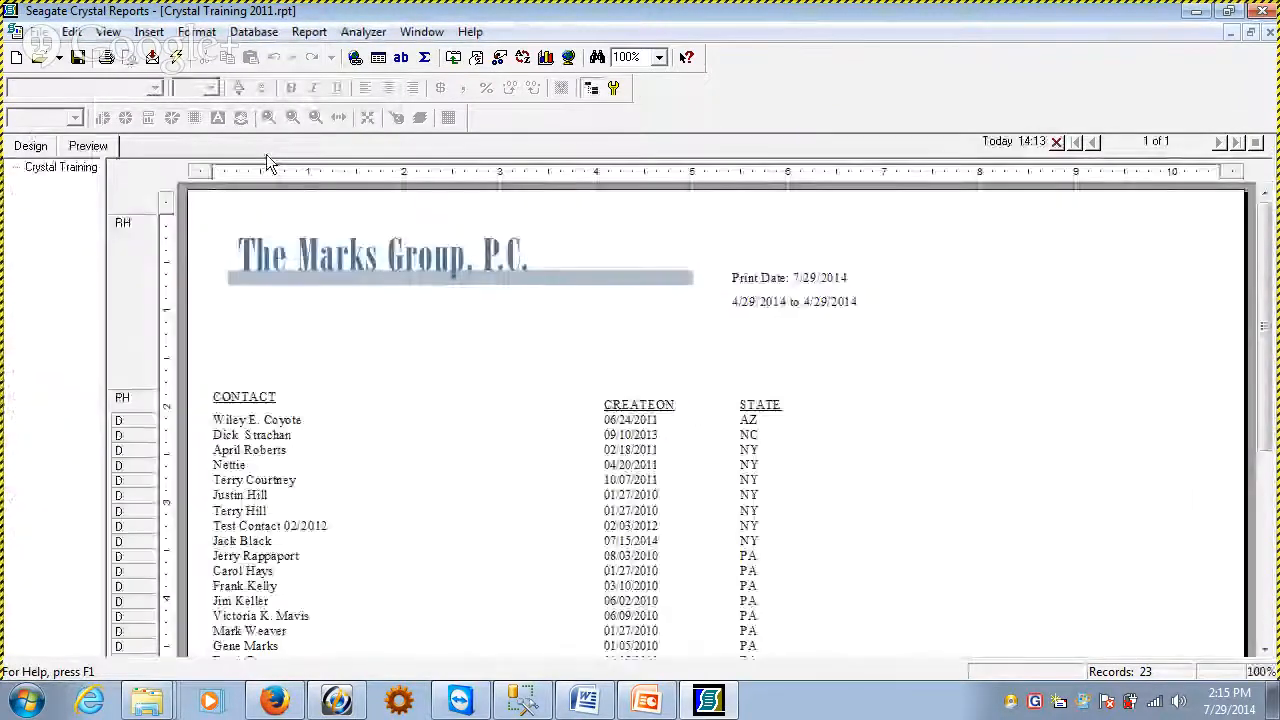
Return to the report design and open the Field Explorer
click(30, 146)
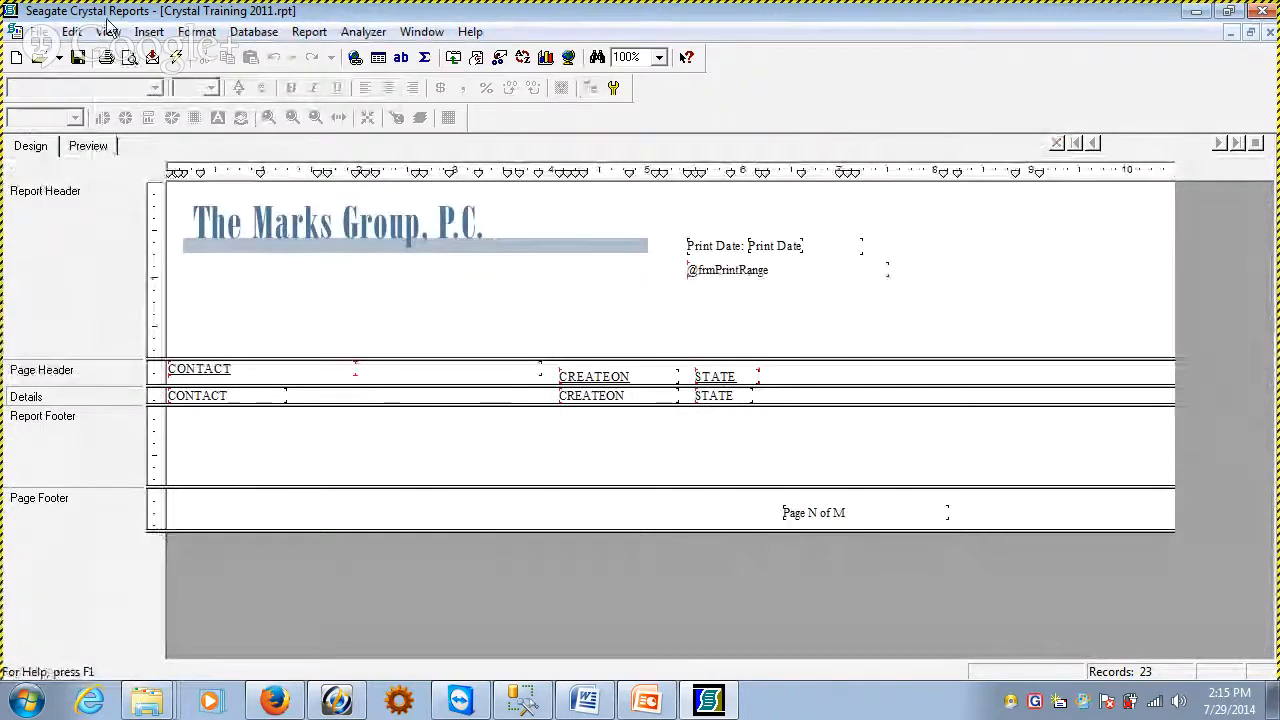
click(197, 31)
click(200, 91)
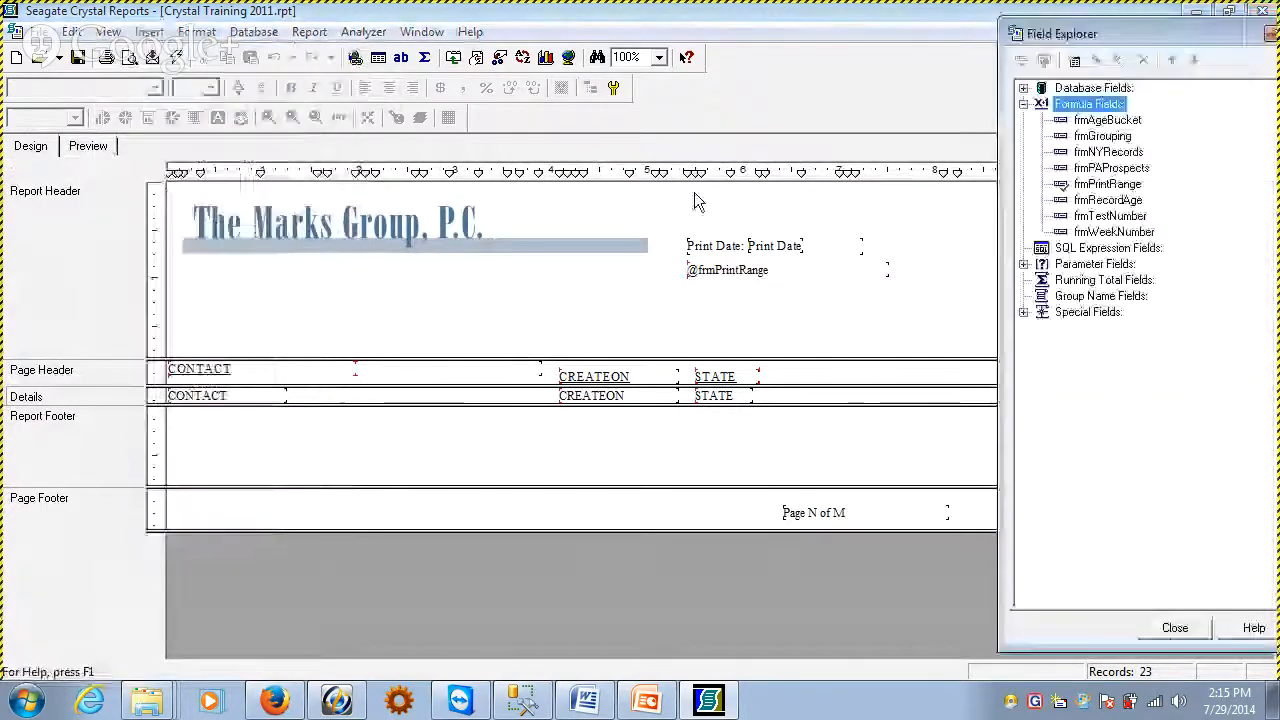
right_click(1098, 105)
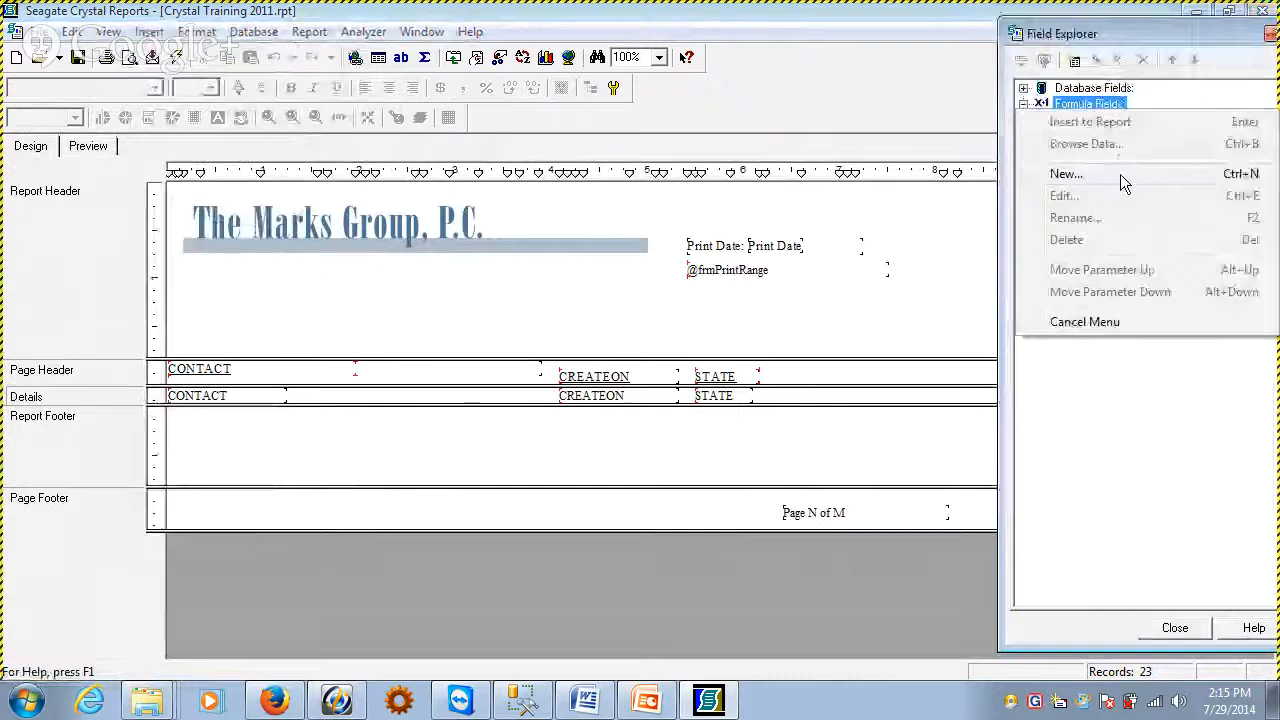
click(1120, 178)
drag(1178, 301, 805, 245)
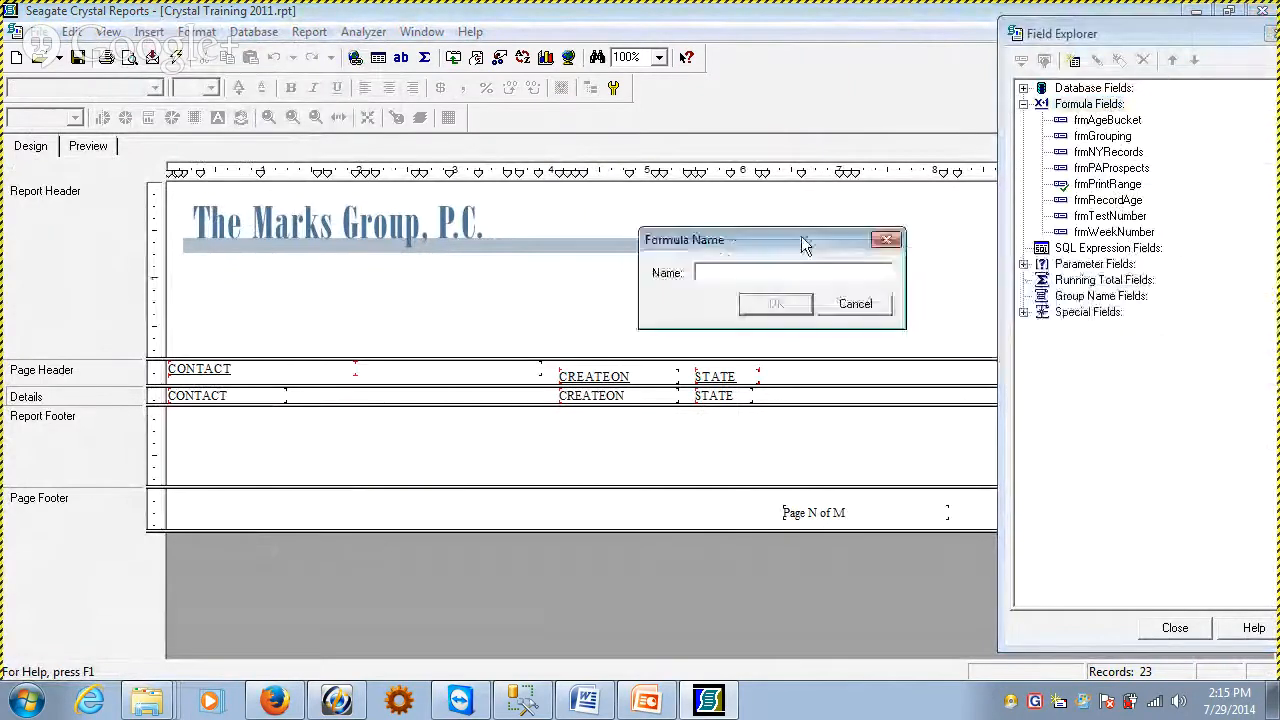
click(858, 306)
Delete the existing formula fields frmNYRecords and frmPAProspects
click(1133, 155)
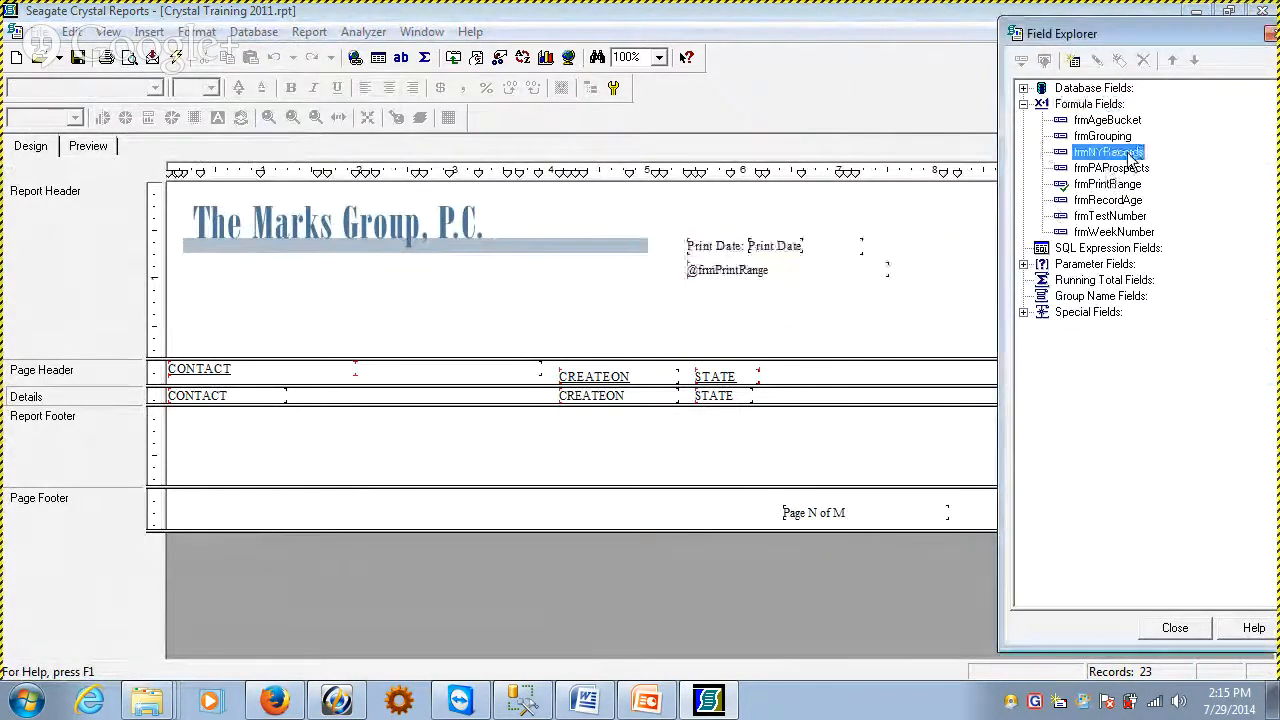
right_click(1130, 155)
click(1119, 261)
click(1084, 180)
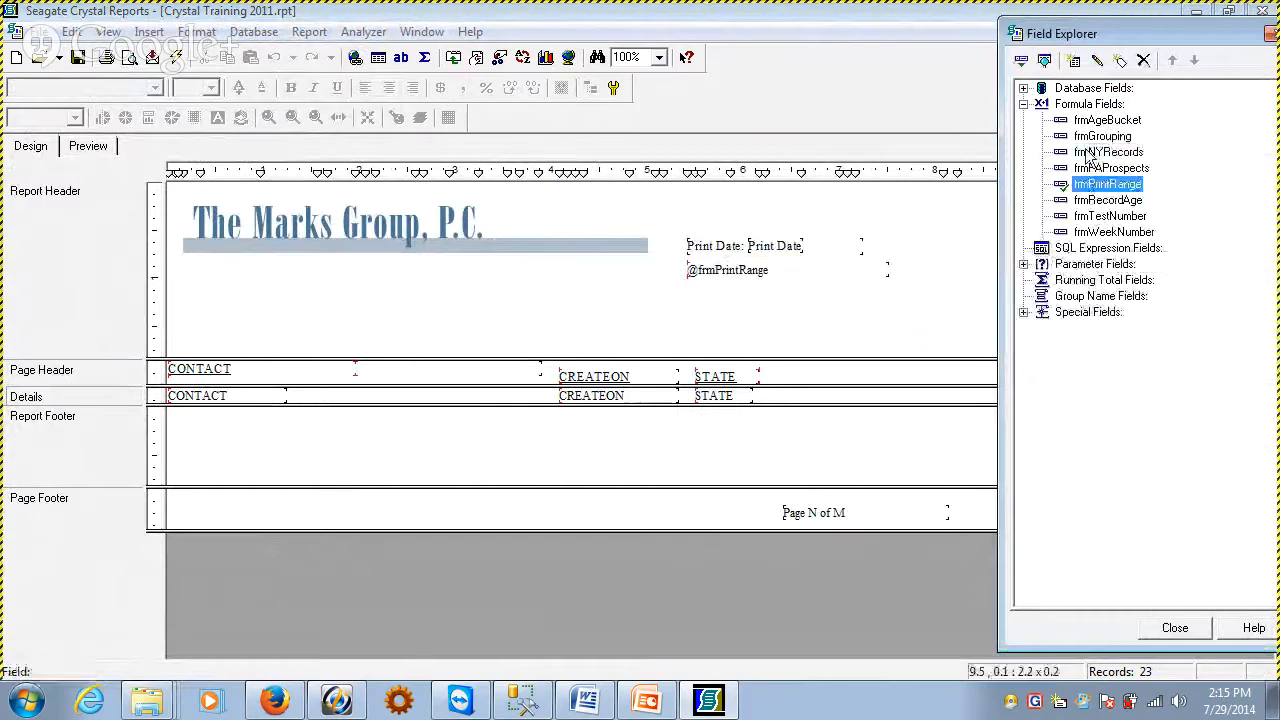
right_click(1088, 155)
click(1120, 280)
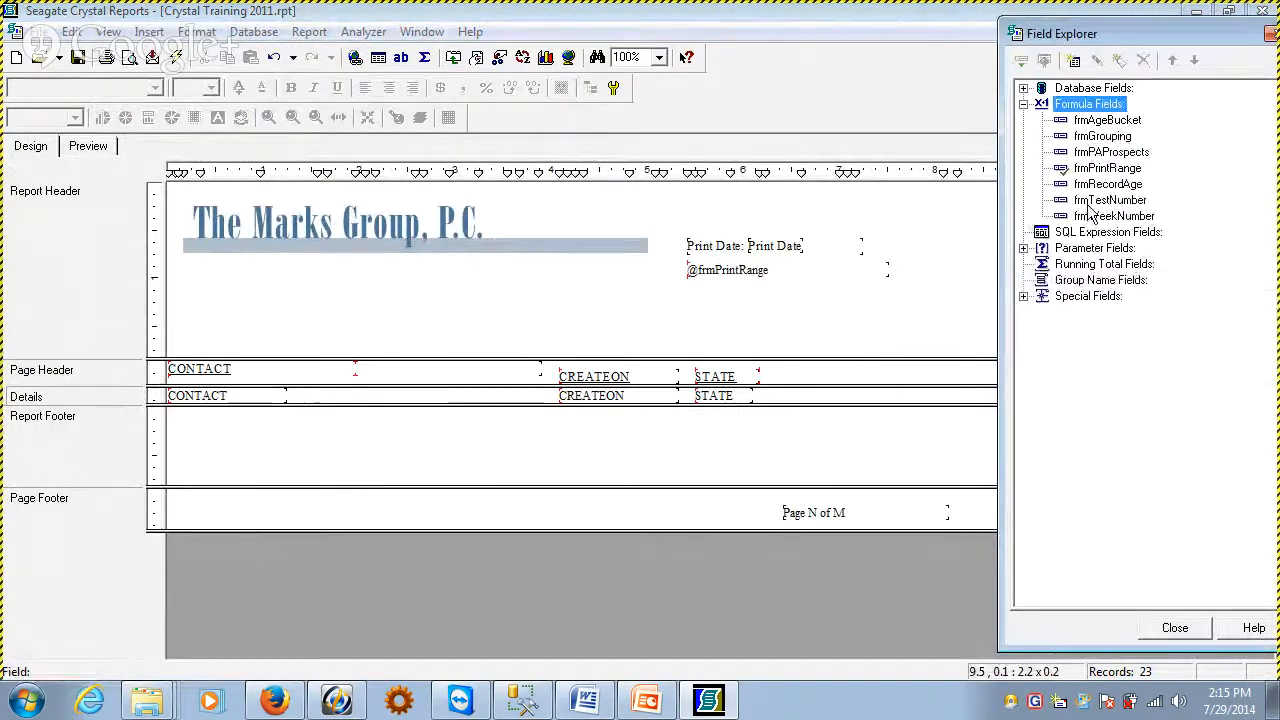
right_click(1105, 155)
click(1143, 283)
Create a new formula field named frmNYRecords and open it in the Formula Editor
right_click(1090, 105)
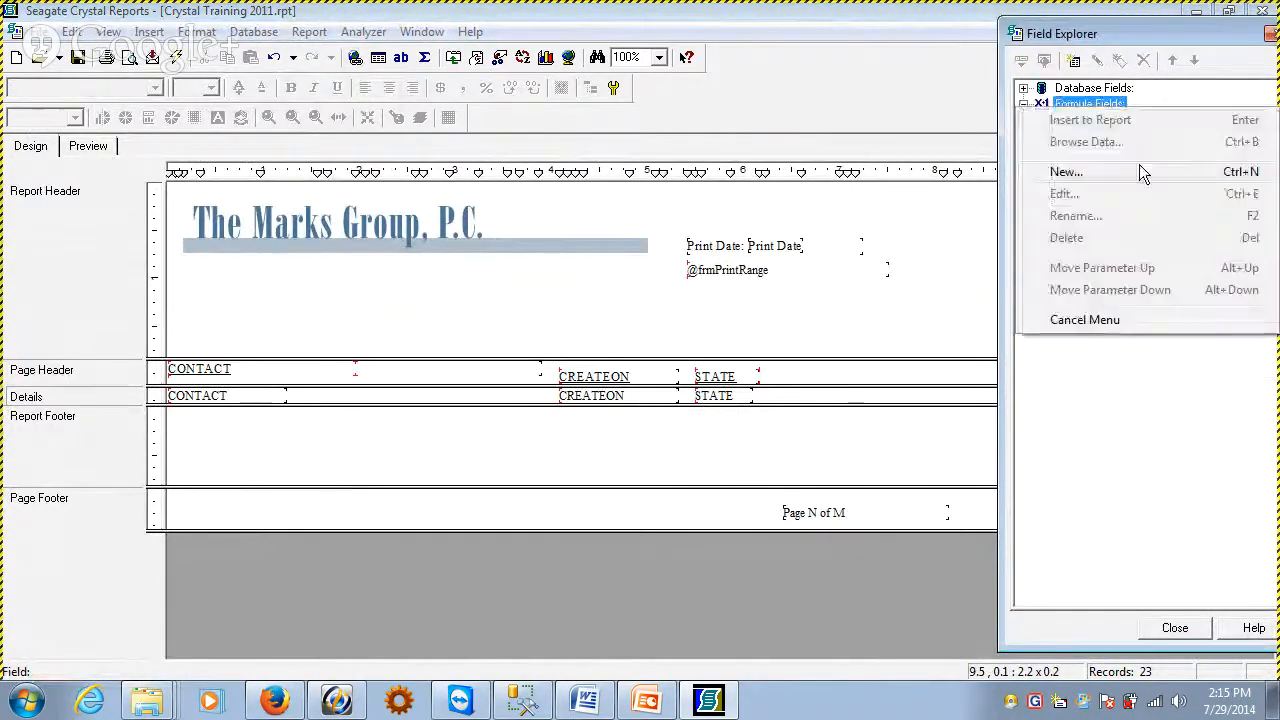
click(1143, 174)
drag(1085, 296, 751, 254)
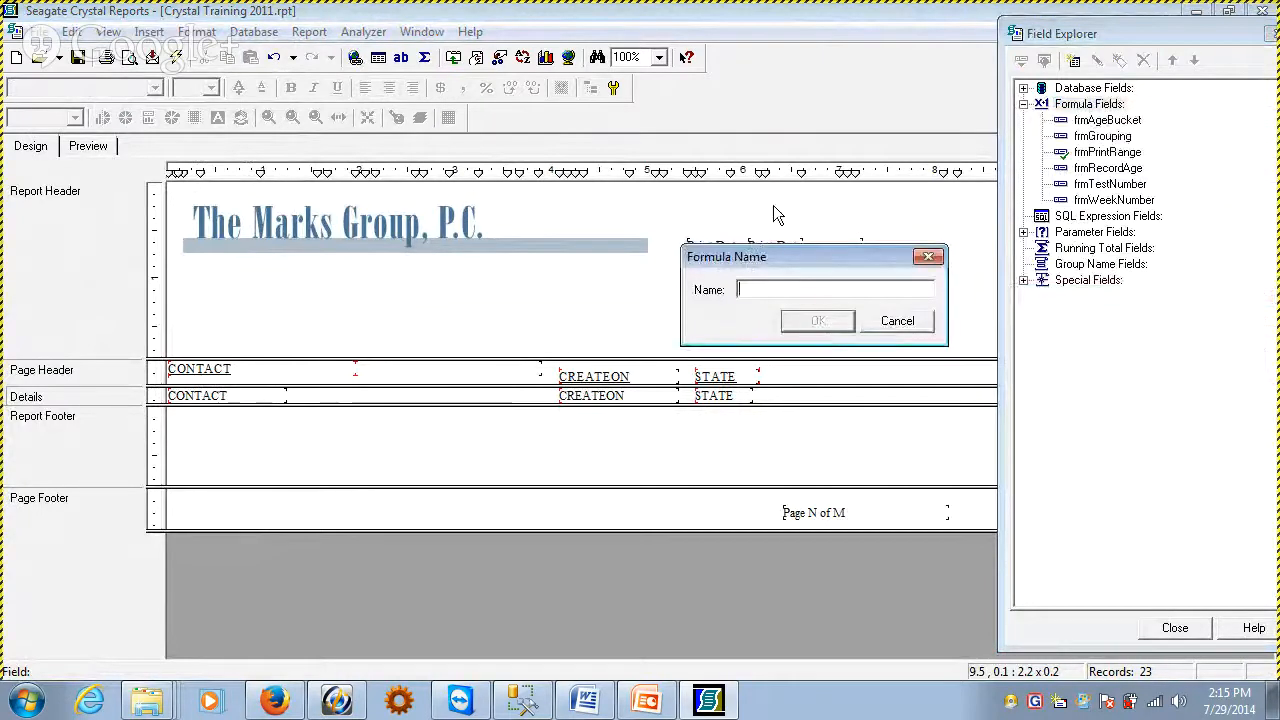
text(frmNT)
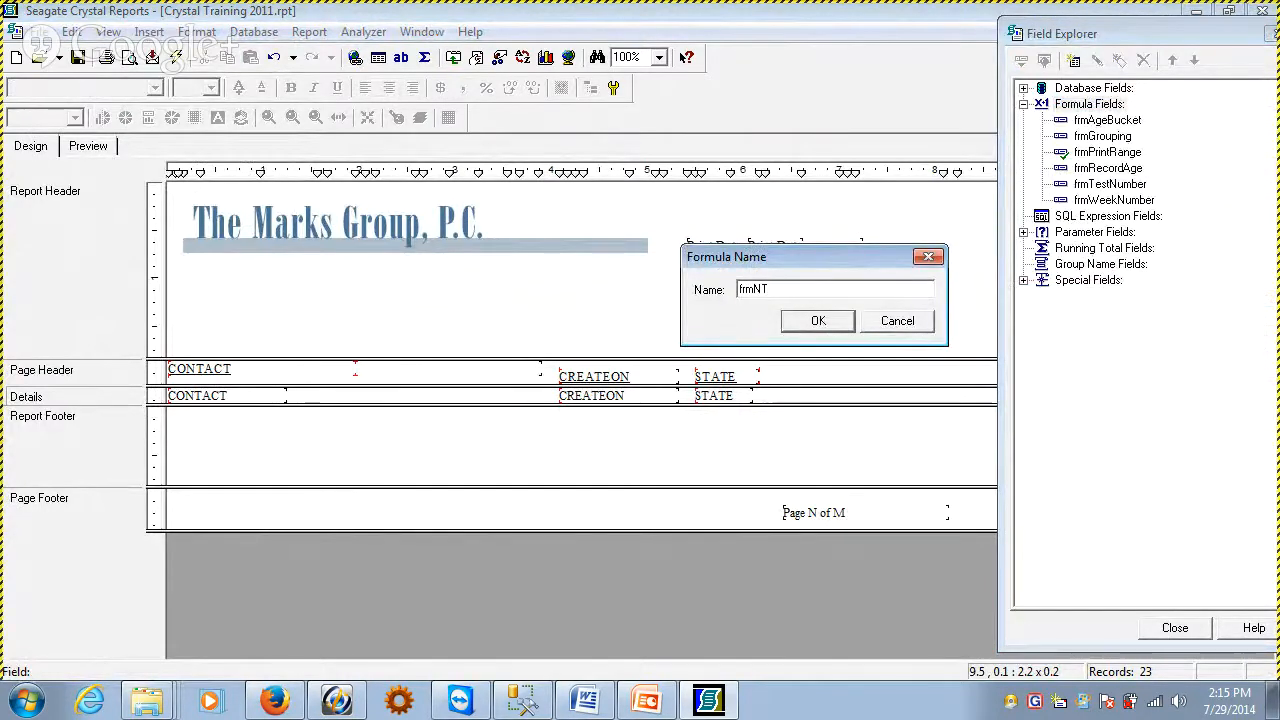
key(BackSpace)
text(YRecords)
drag(776, 257, 506, 192)
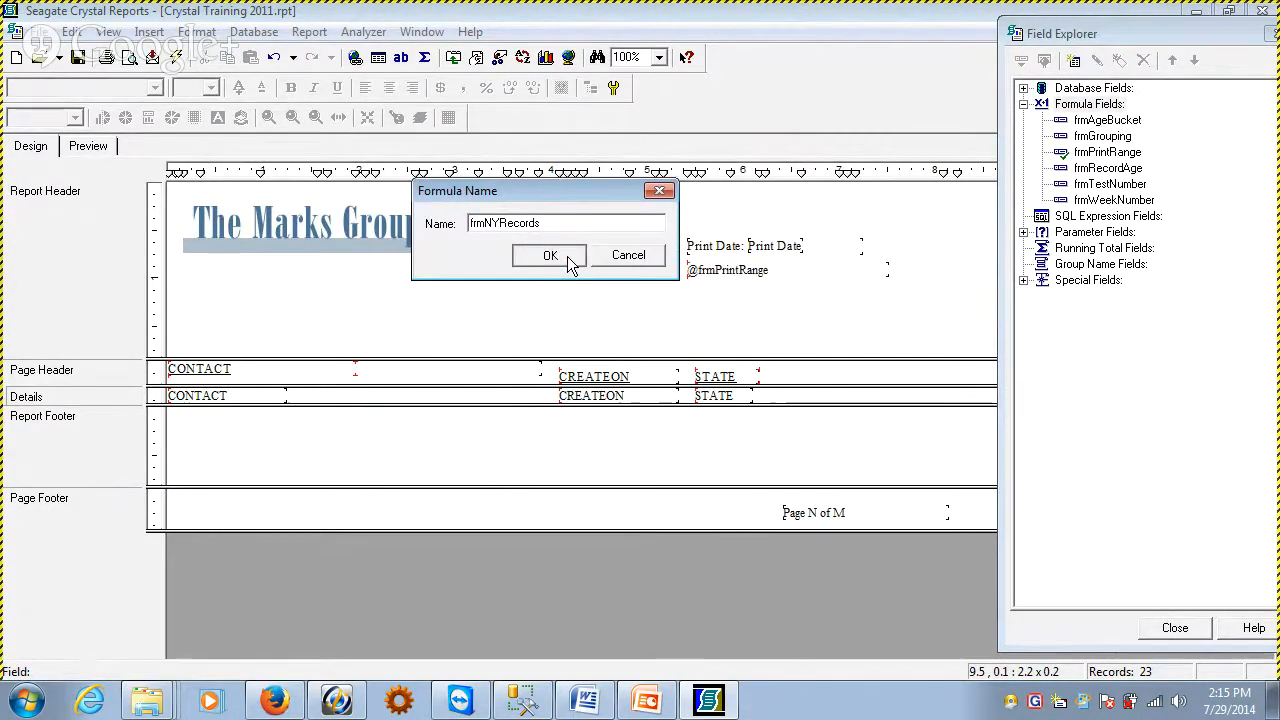
click(550, 256)
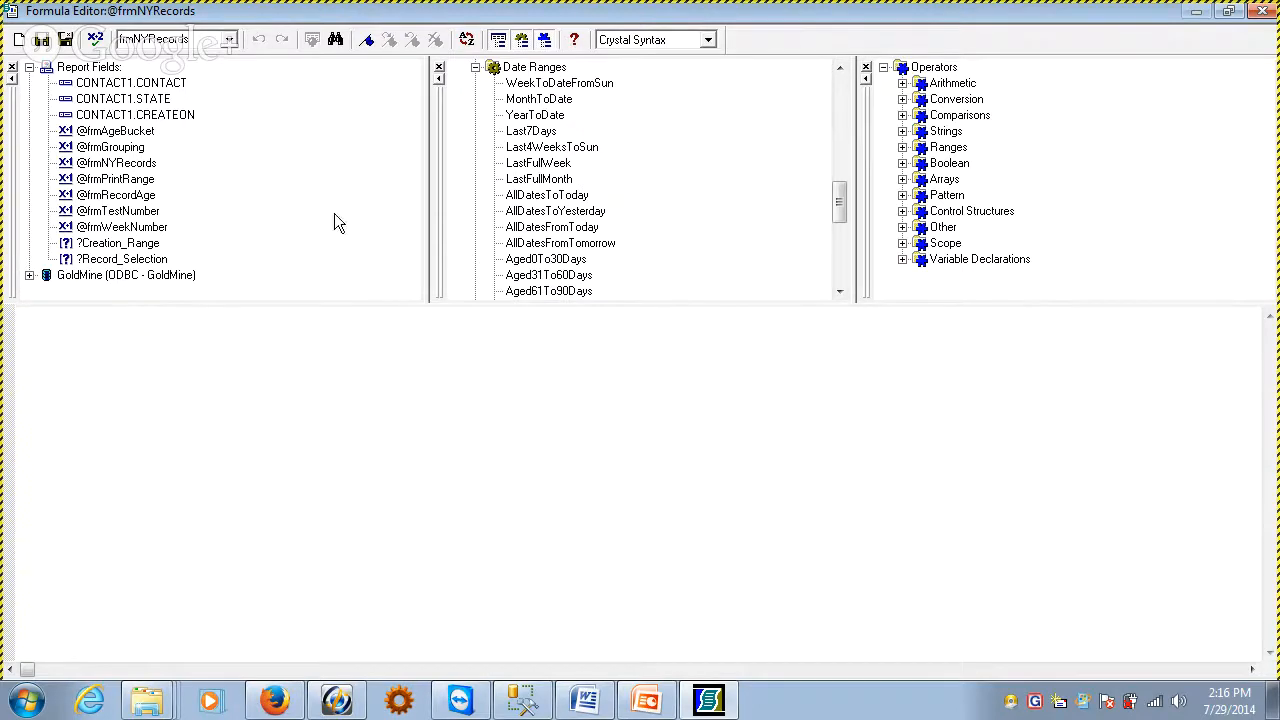
Write the formula IF {CONTACT1.STATE} = "NY" THEN 1 ELSE 0, then save it and close the editor
text(IF)
double_click(130, 99)
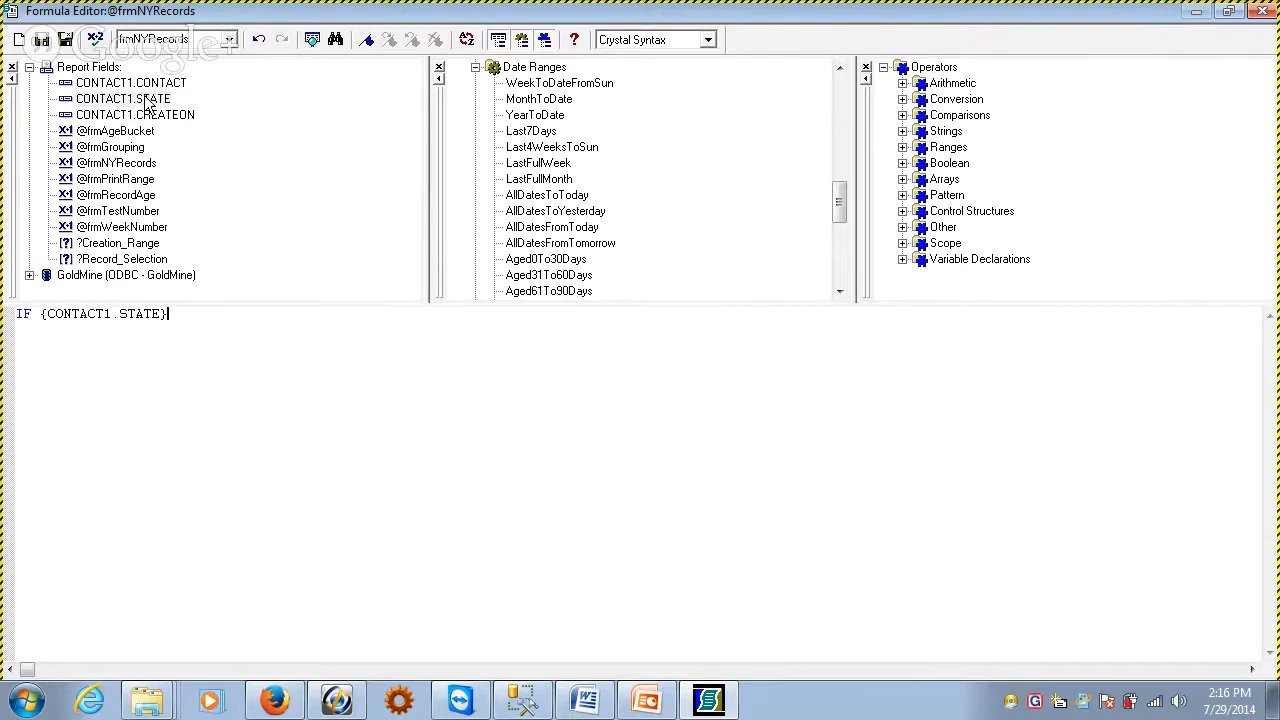
text(= "nNY" TH)
key(BackSpace)
key(BackSpace)
key(BackSpace)
key(BackSpace)
text(THEN 1 ELSE 0)
click(41, 39)
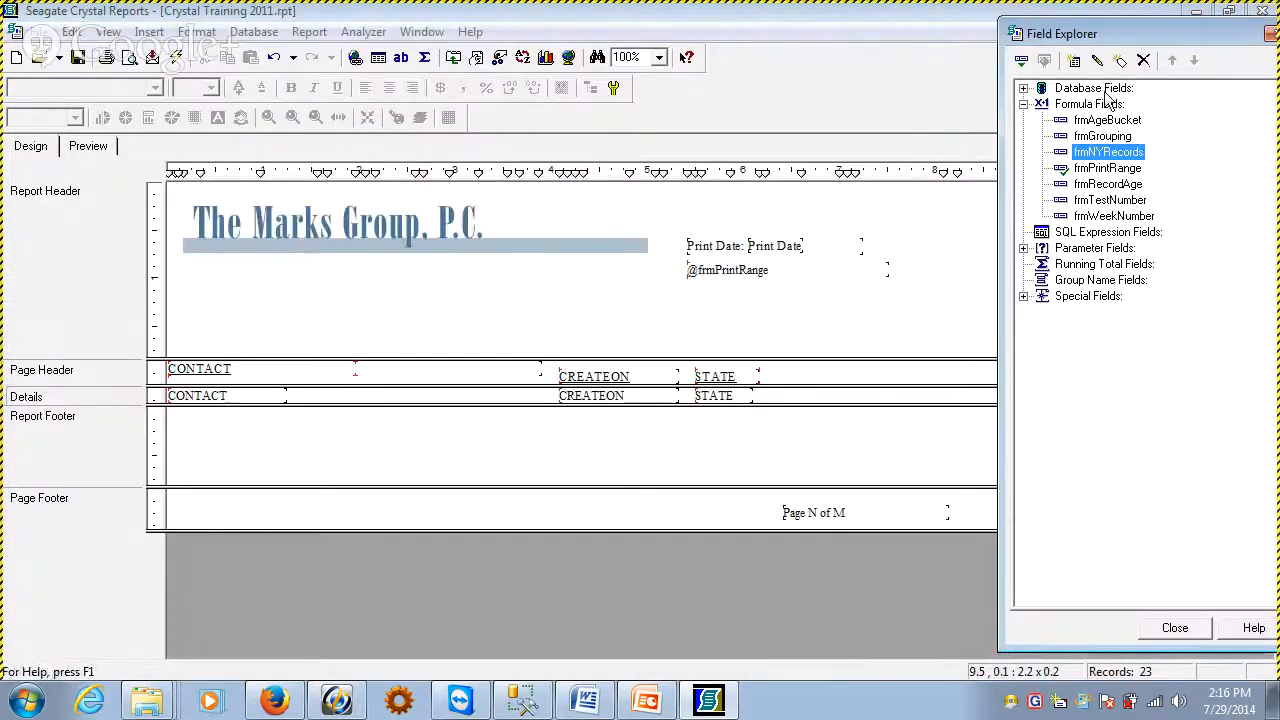
Create a new formula field named frmPARecords and open it in the Formula Editor
right_click(1105, 107)
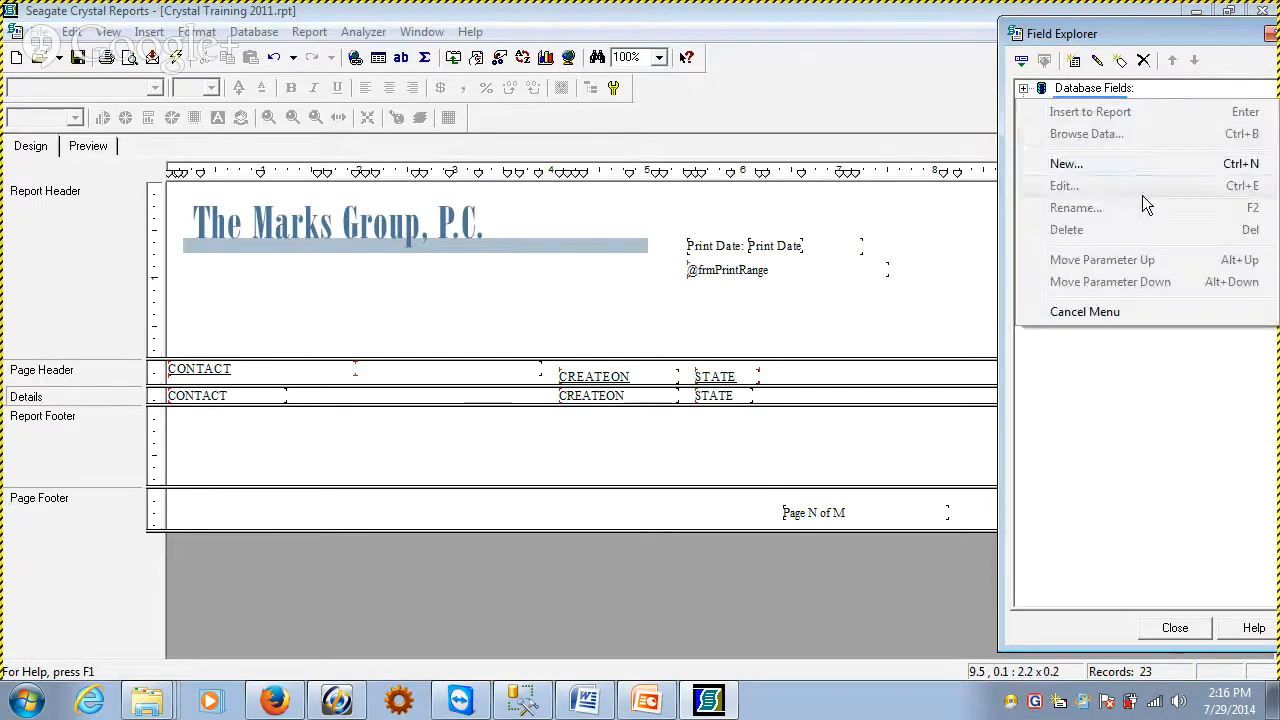
click(1137, 175)
drag(1250, 305, 603, 345)
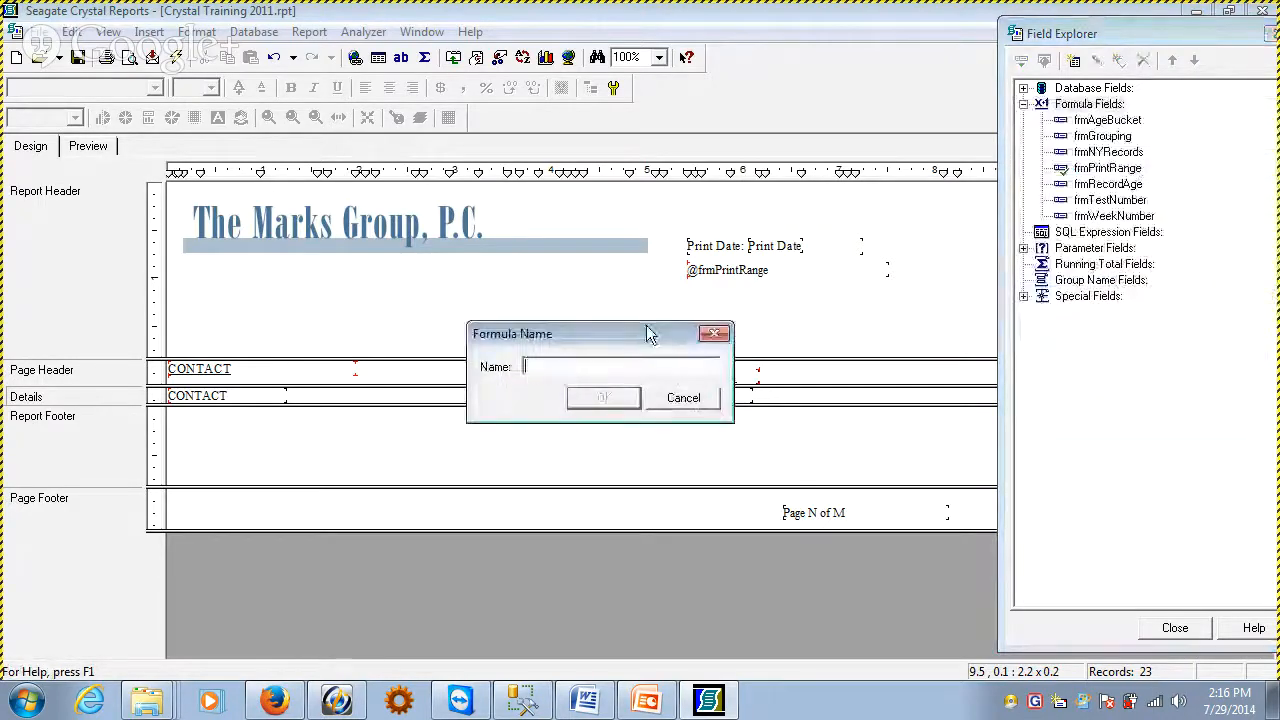
text(frmPARecords)
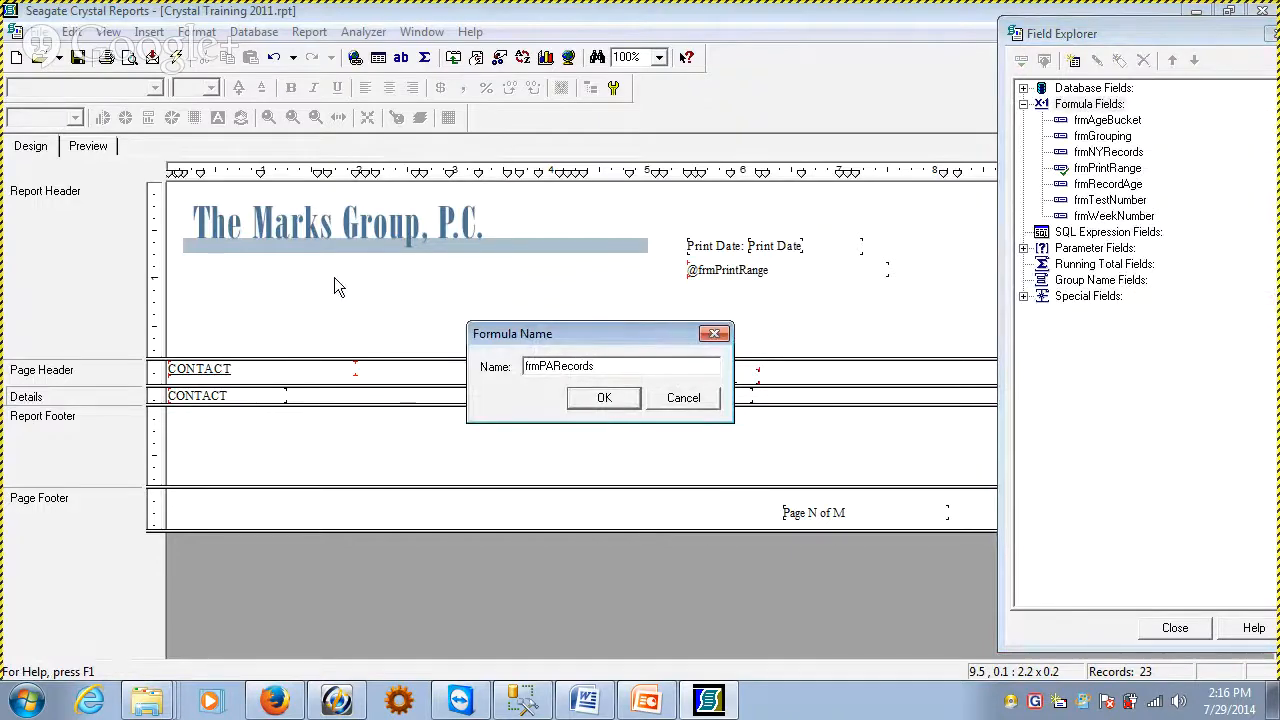
key(Return)
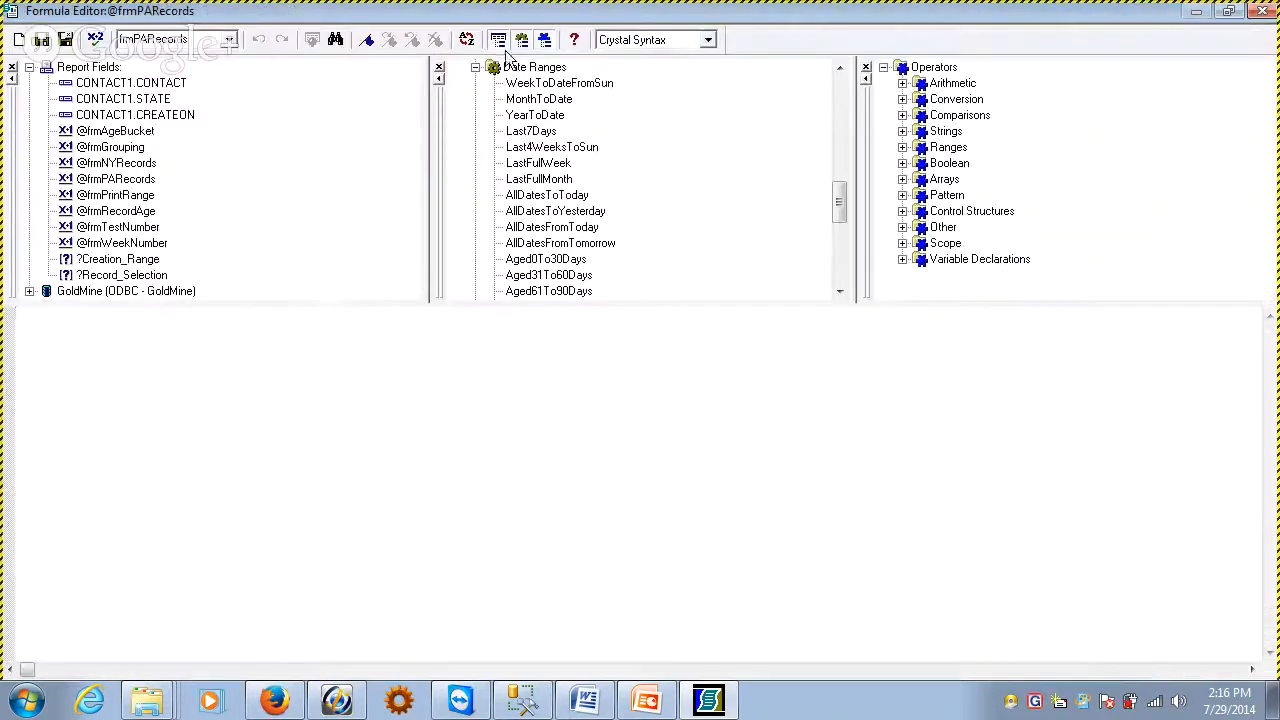
Write the formula IF {CONTACT1.STATE} = "PA" THEN 1 ELSE 0, and save and close it
text(IF)
double_click(123, 99)
text(= "pa)
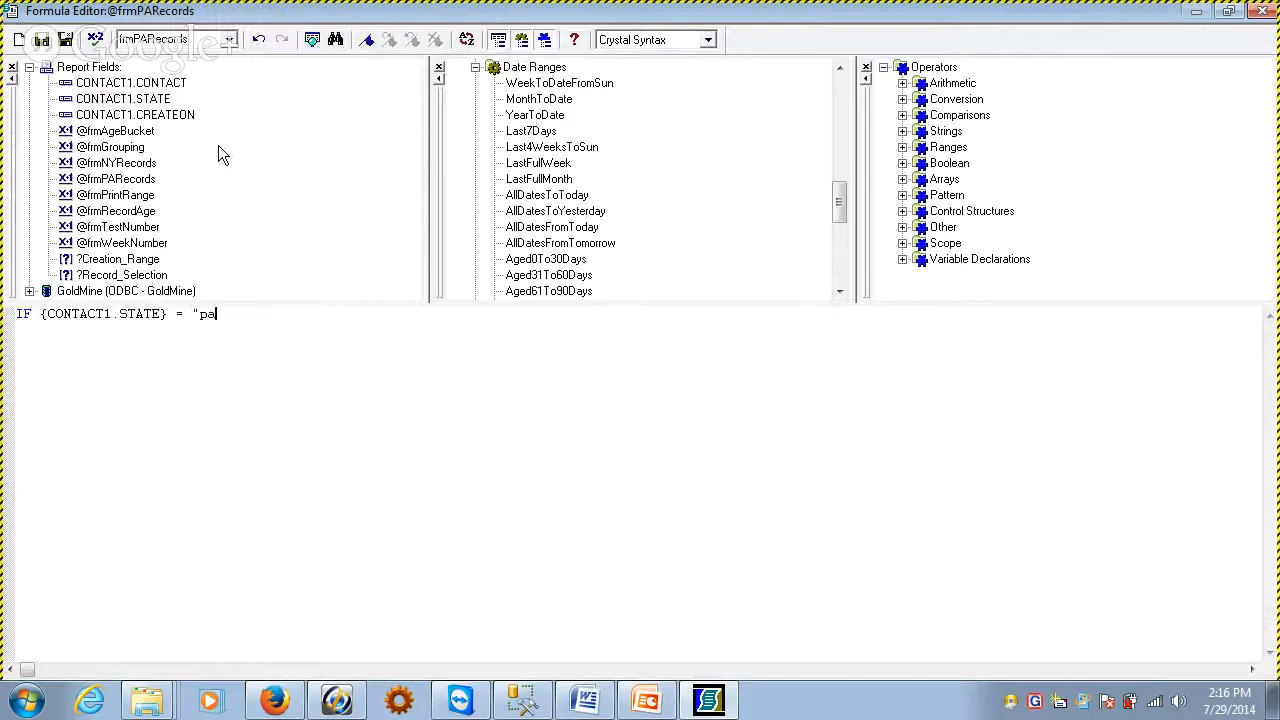
key(BackSpace)
key(BackSpace)
text(PA" THEN 1 ELSE 0)
click(66, 41)
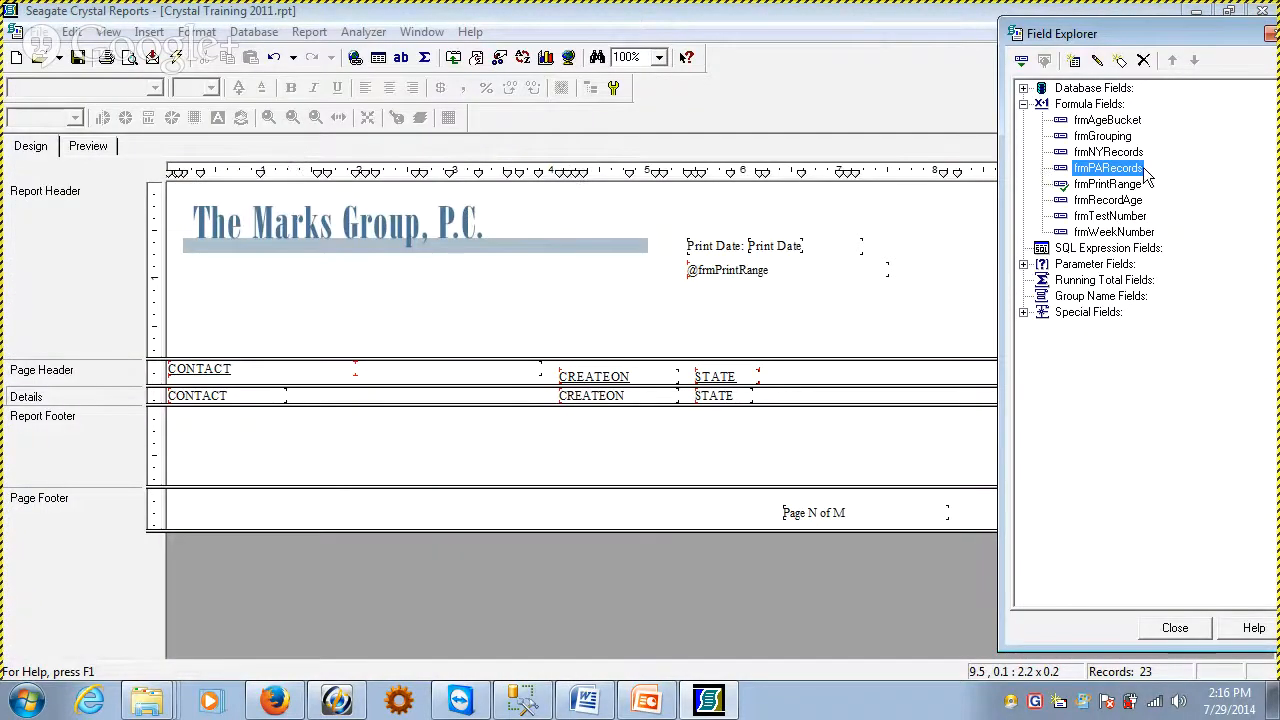
Place frmNYRecords and frmPARecords side by side after STATE in the Details section, and preview the report without the Field Explorer
drag(1108, 152, 776, 400)
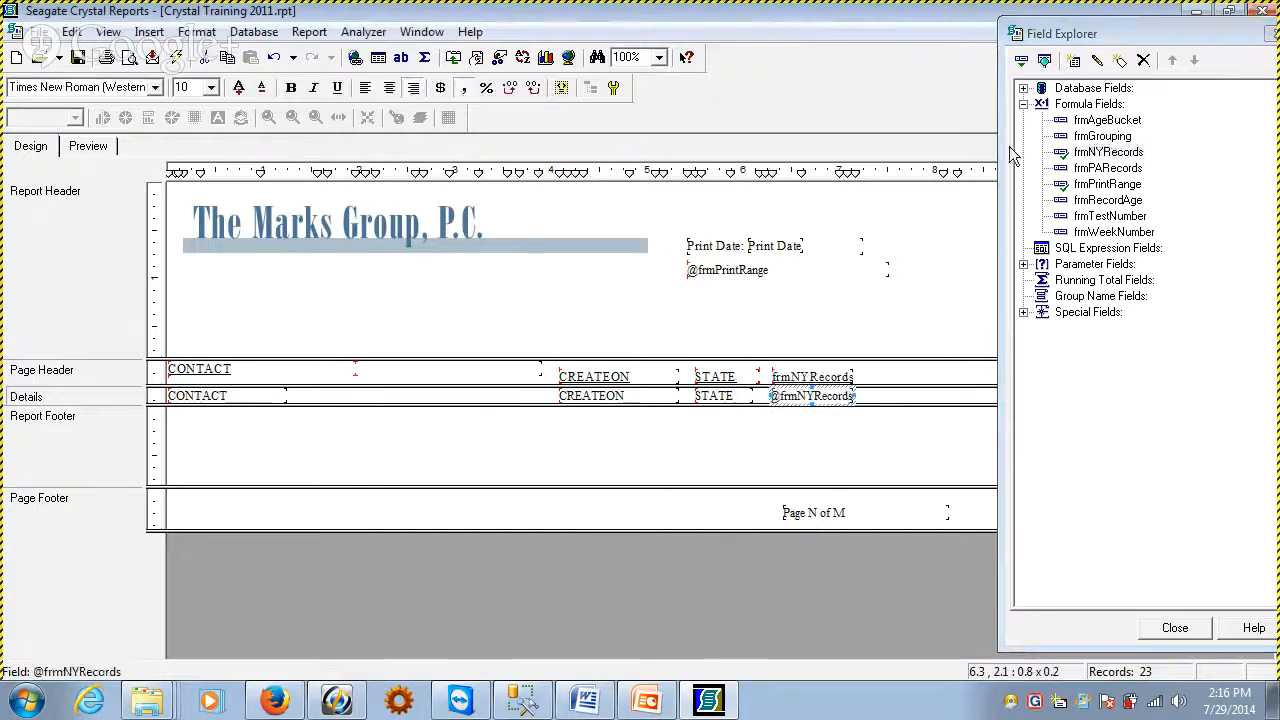
drag(1104, 168, 872, 395)
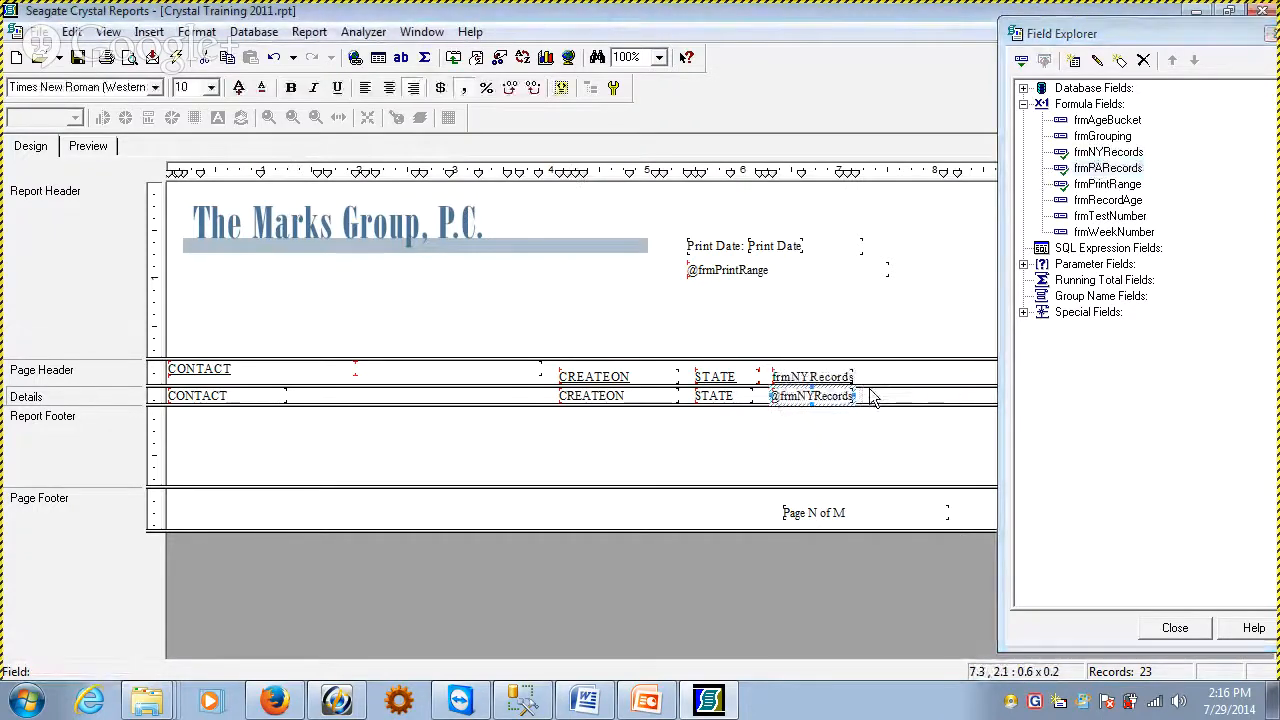
click(77, 150)
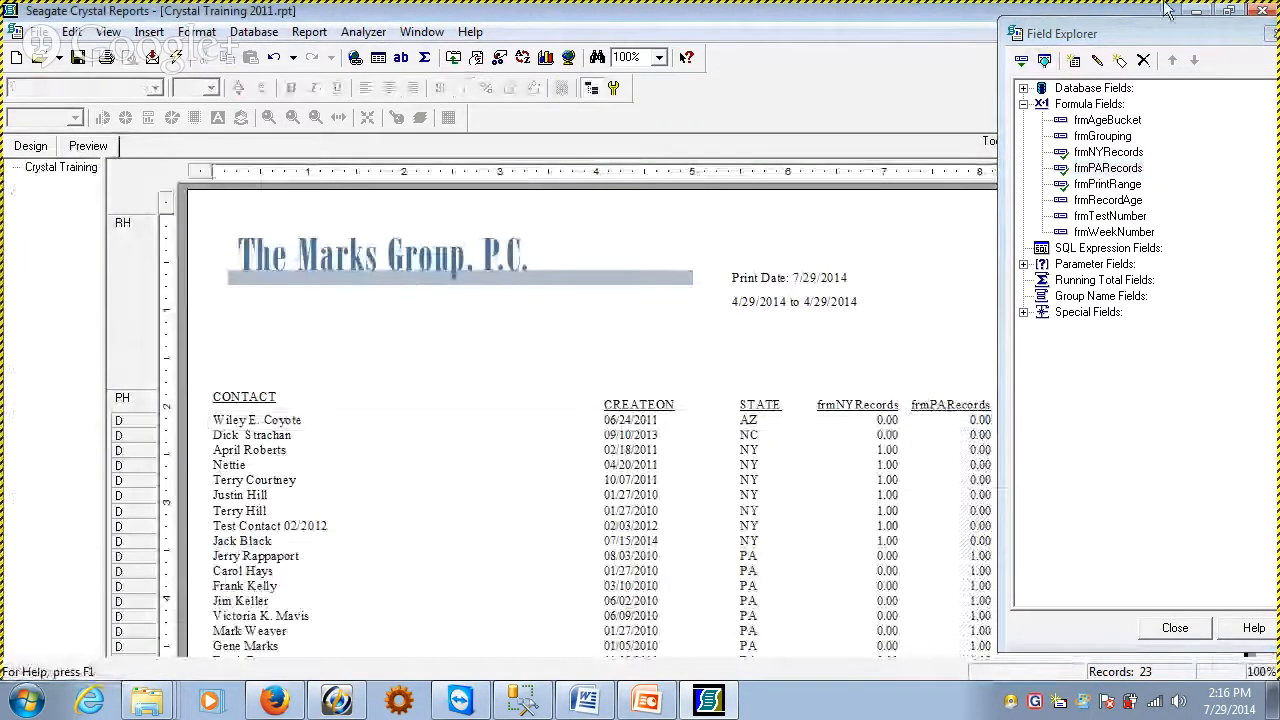
drag(1231, 33, 1180, 56)
click(1229, 57)
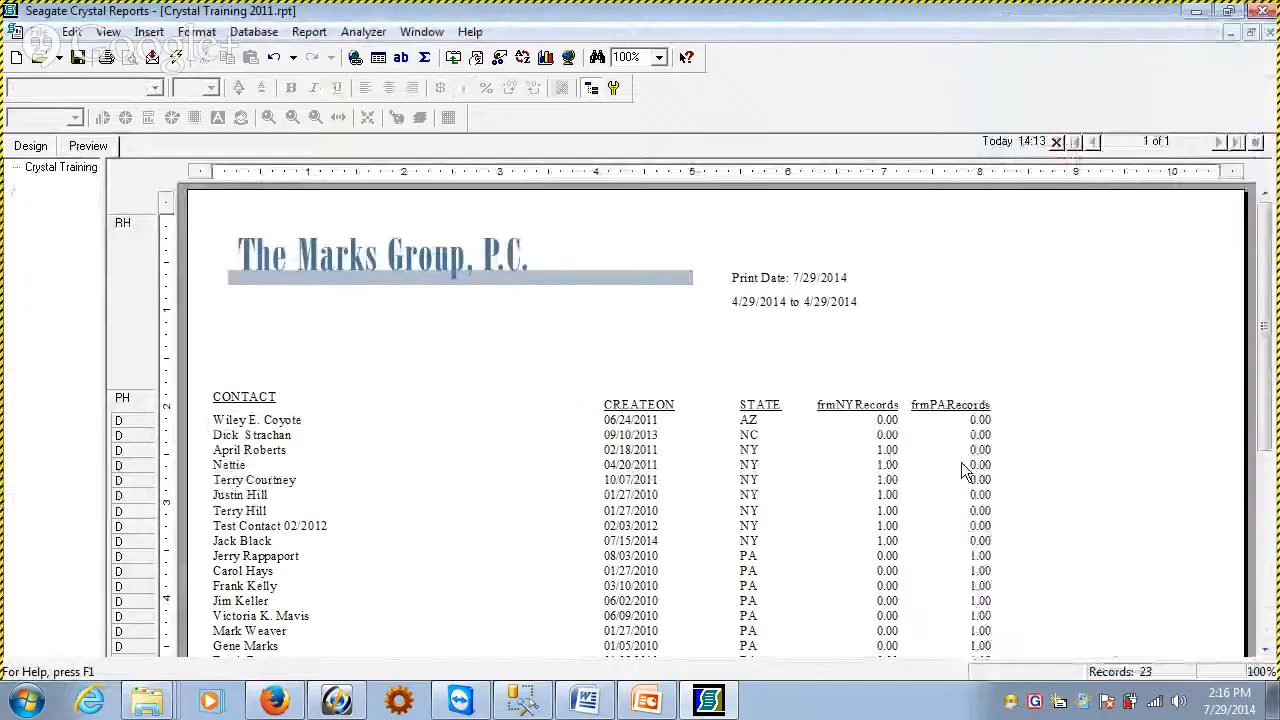
Format the frmNYRecords field with the whole-number style (1,123)
click(888, 424)
right_click(888, 424)
click(962, 235)
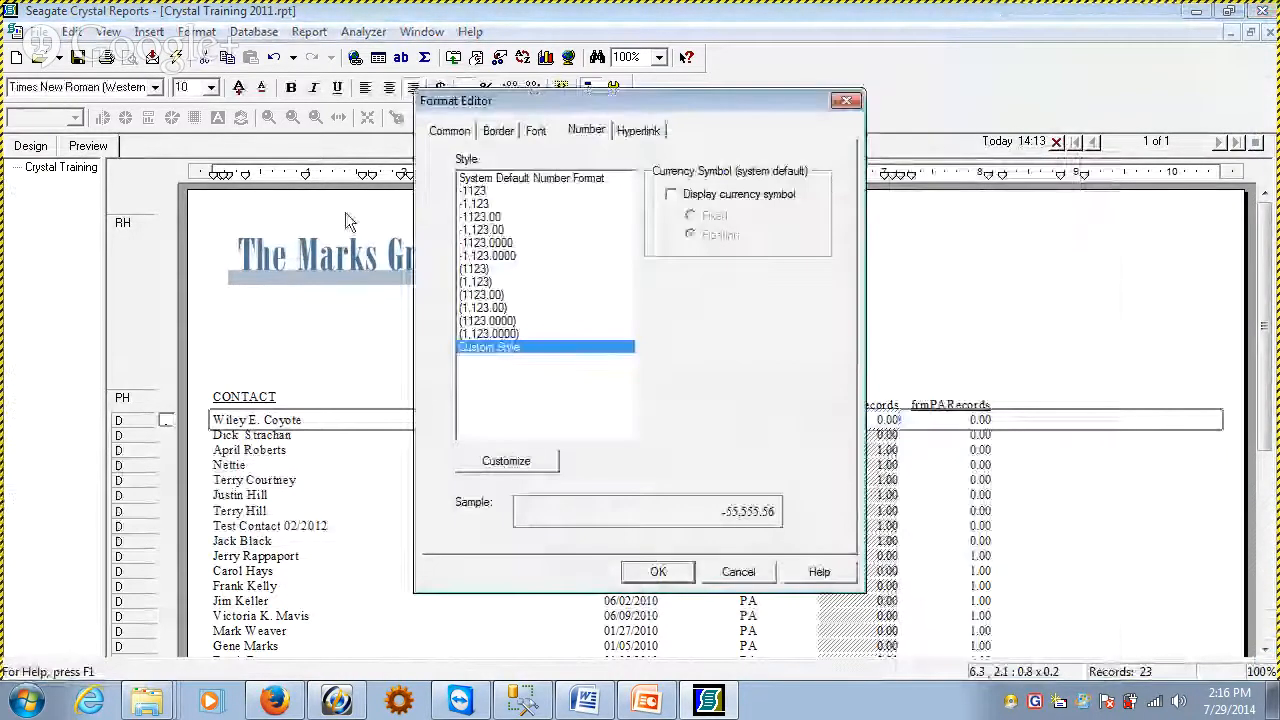
click(500, 282)
click(652, 578)
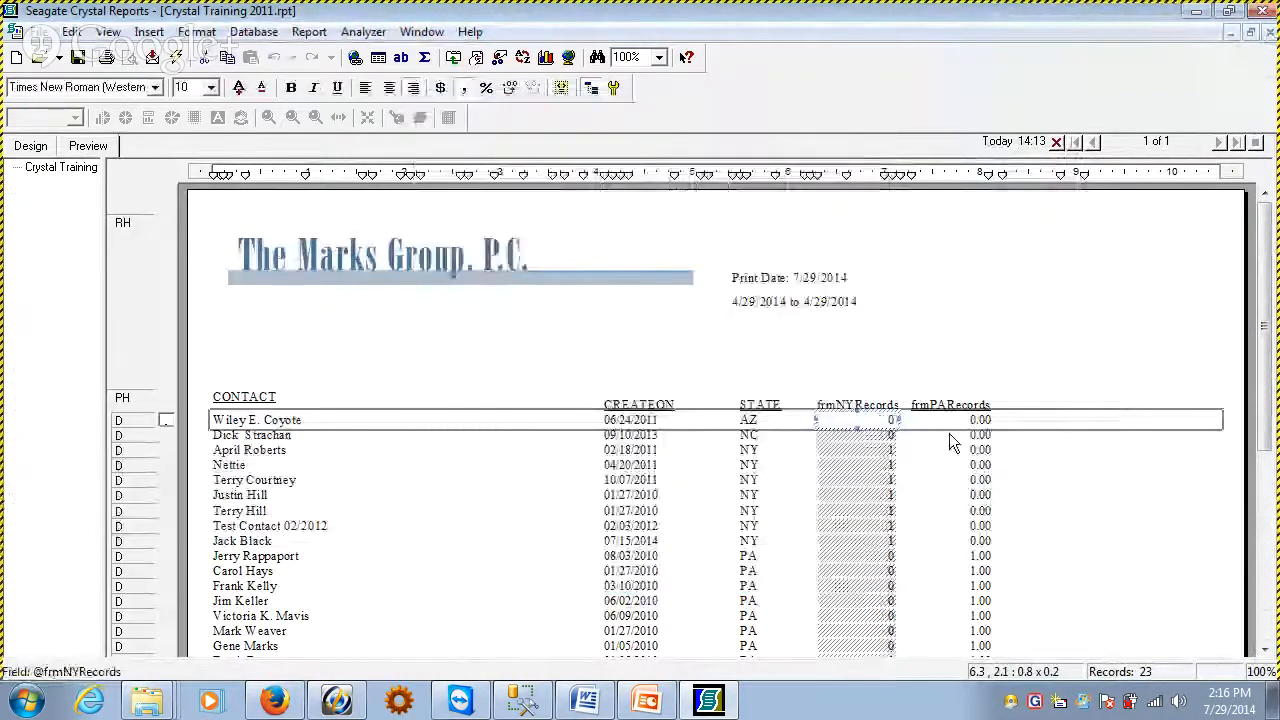
Format the frmPARecords field with the whole-number style (1,123)
right_click(950, 410)
right_click(956, 424)
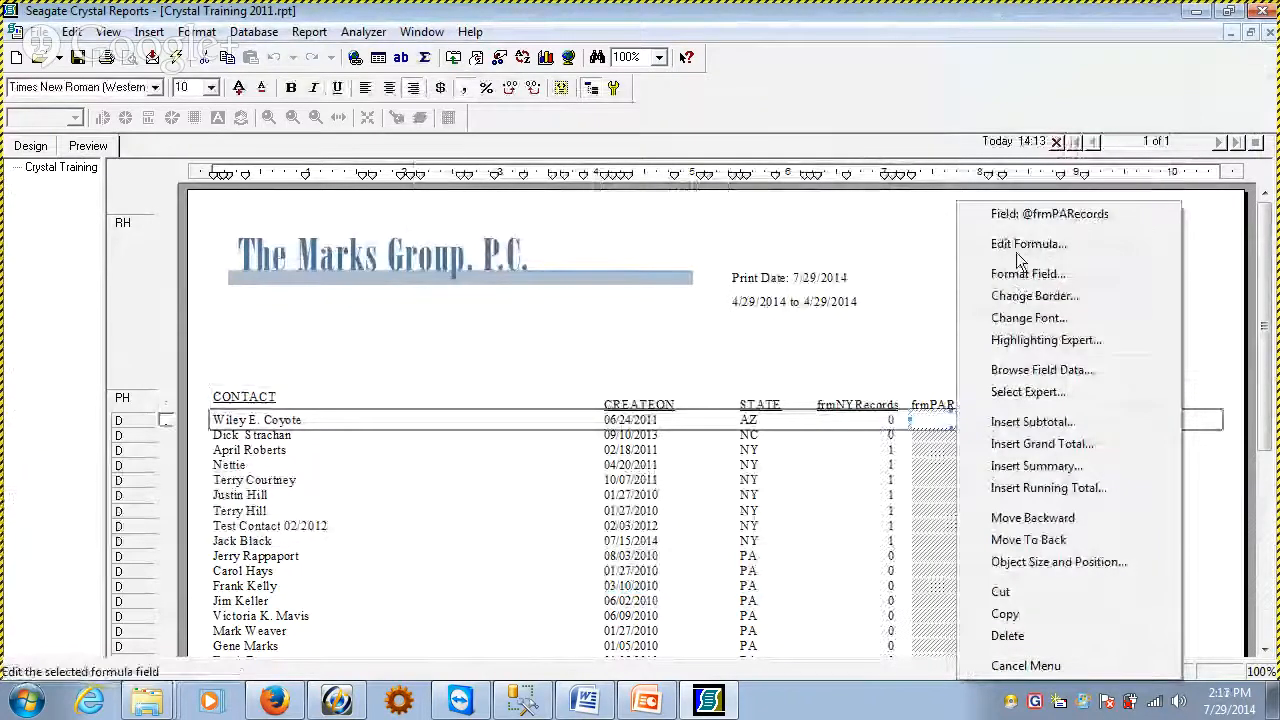
click(995, 274)
click(485, 281)
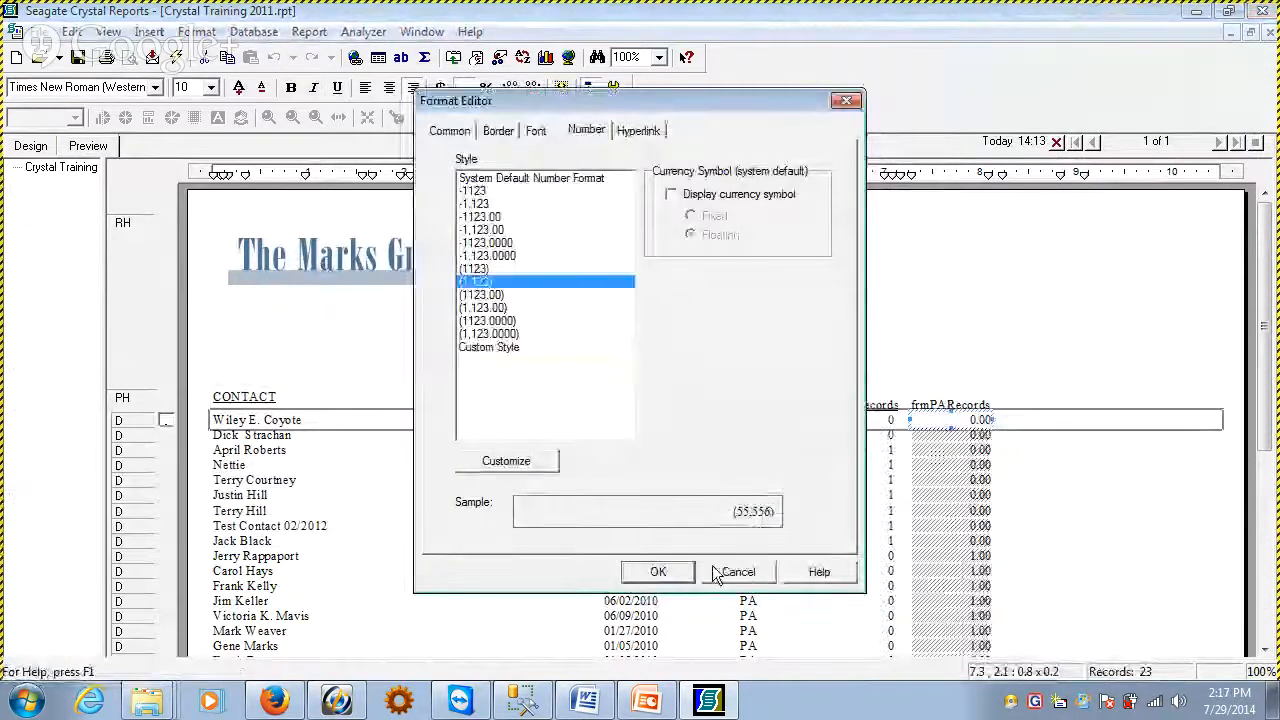
click(658, 571)
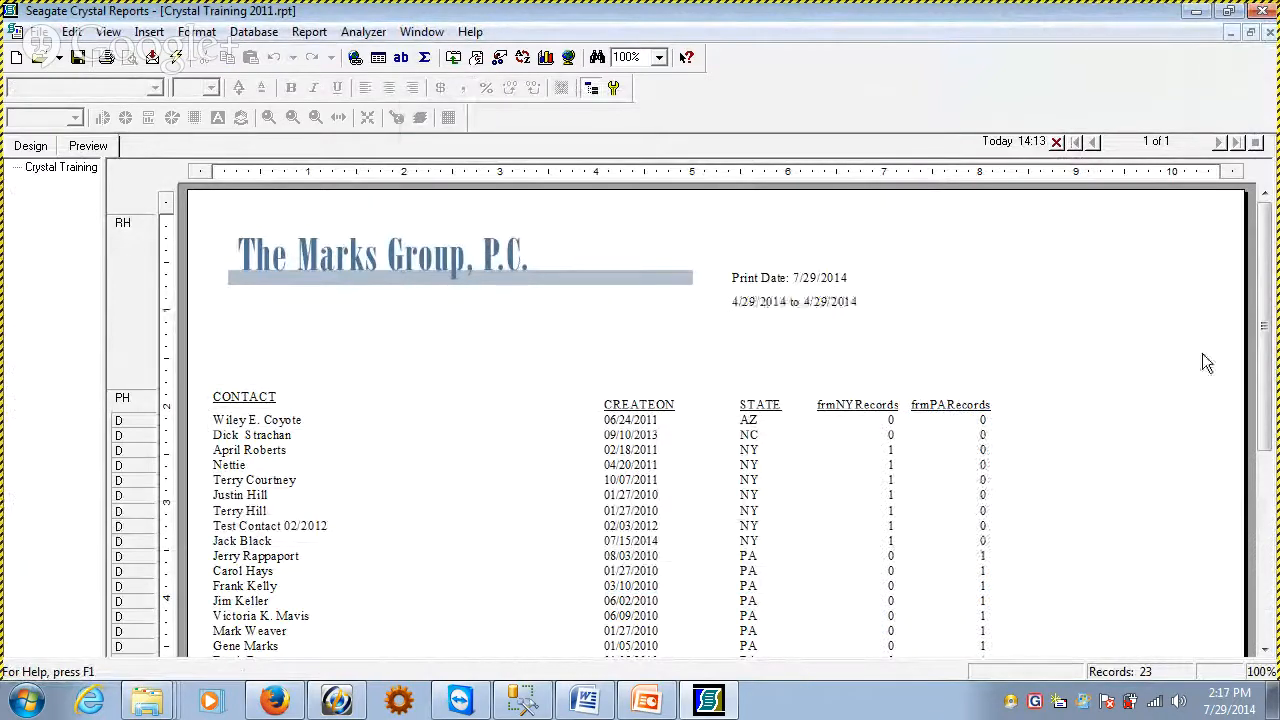
Examine the previewed records, comparing each contact's STATE with the values in the frmNYRecords and frmPARecords columns
drag(1265, 367, 1265, 446)
click(874, 284)
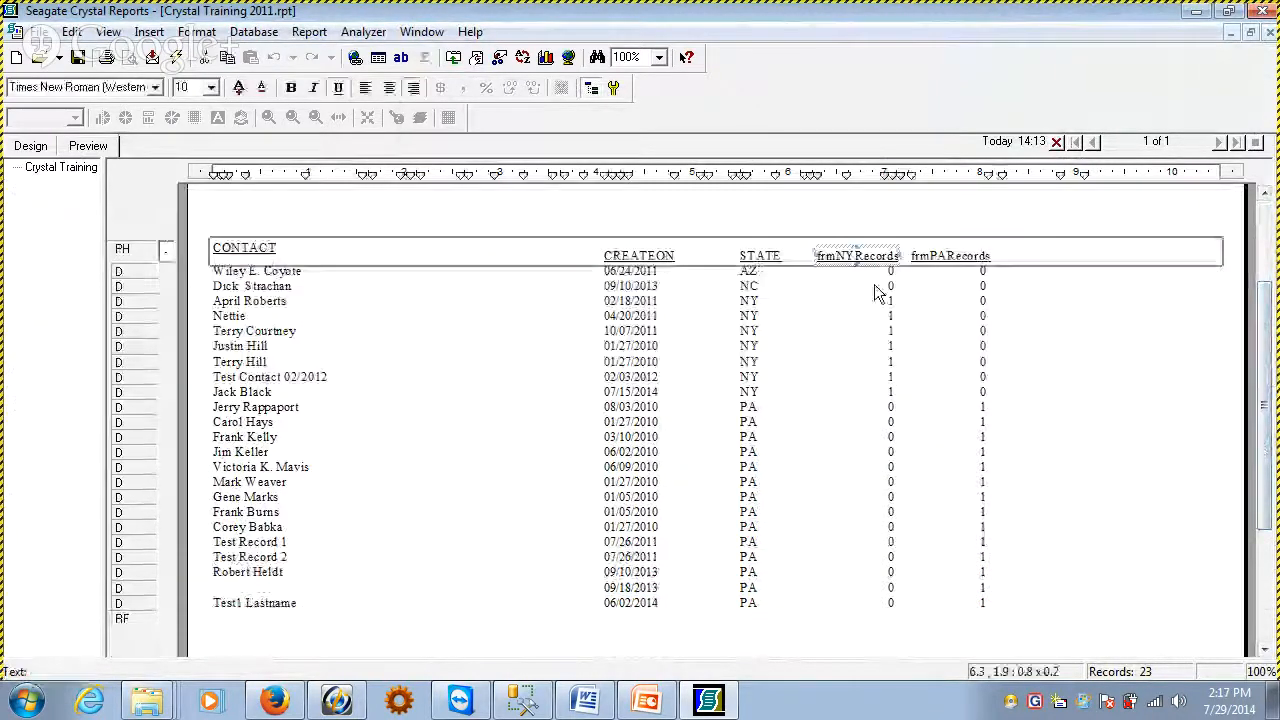
click(871, 300)
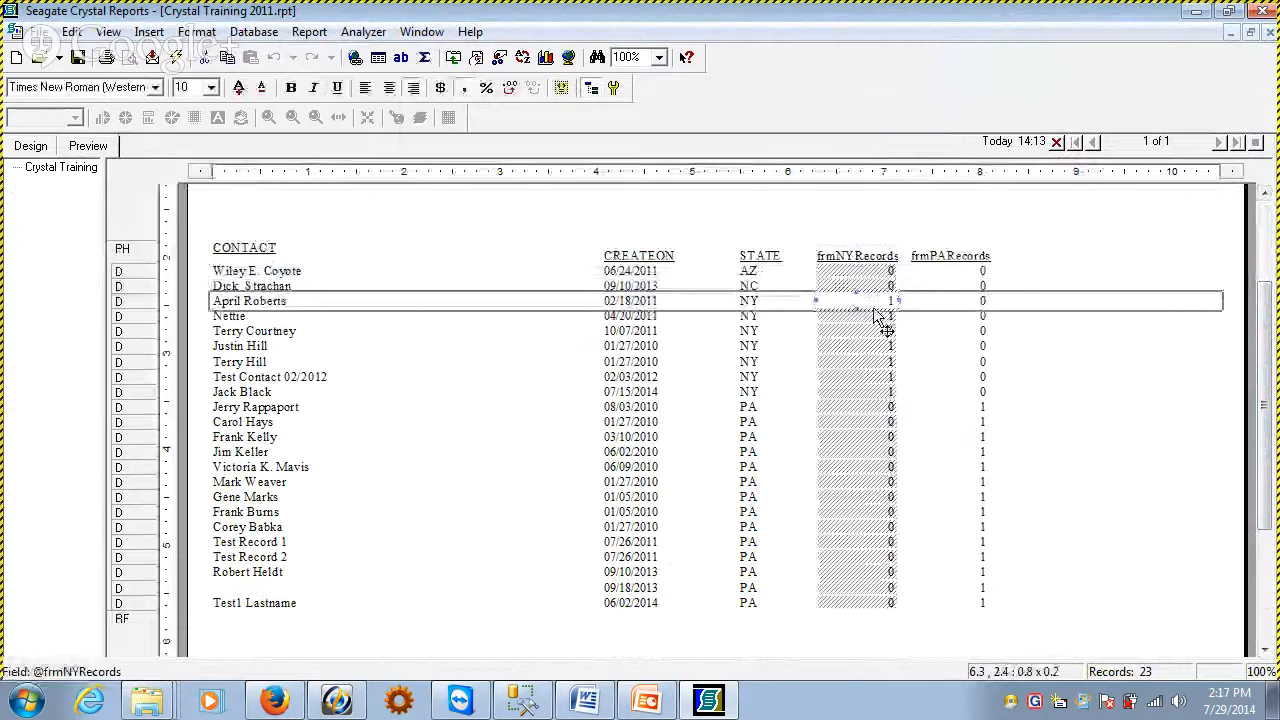
click(705, 452)
click(461, 515)
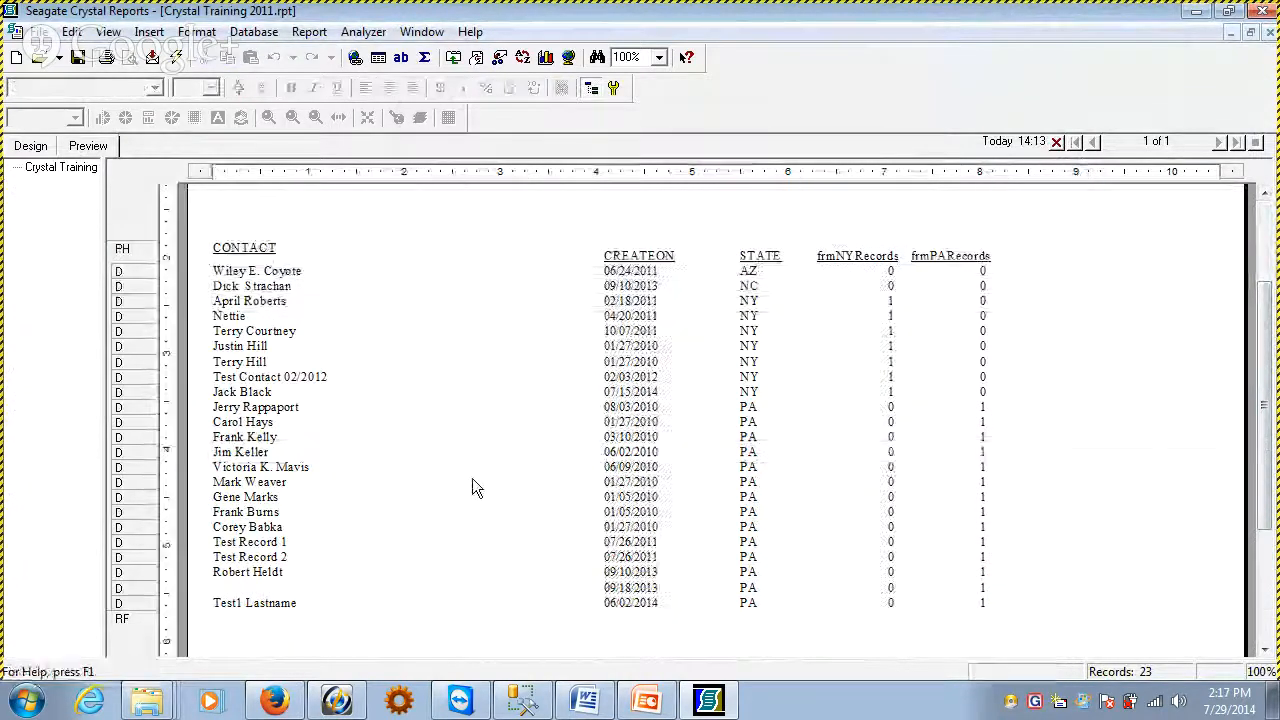
click(757, 290)
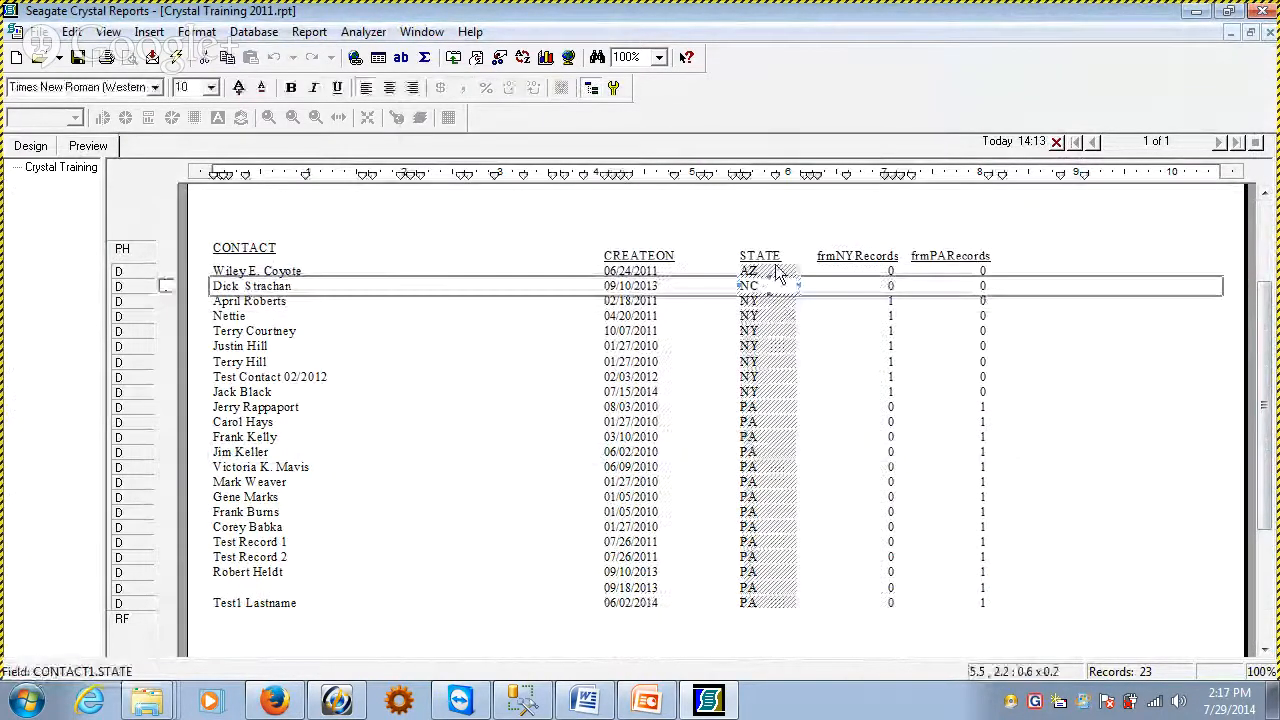
click(770, 268)
click(870, 290)
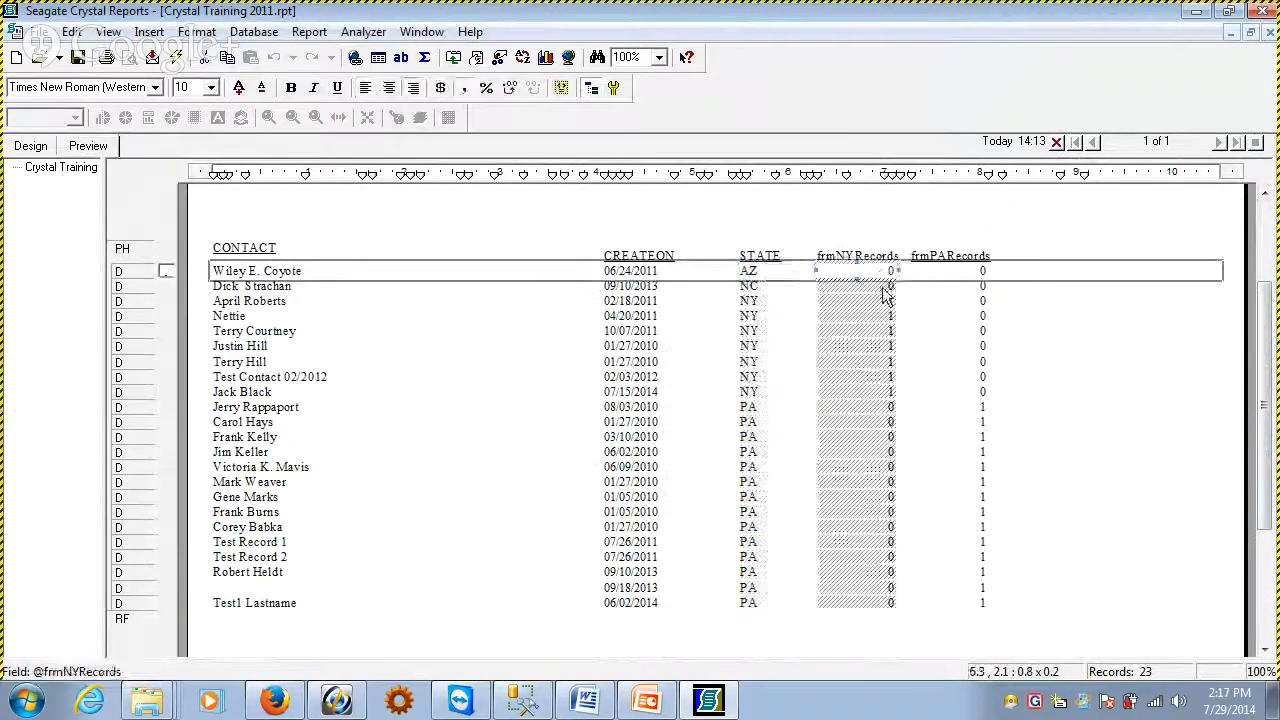
click(972, 270)
click(1140, 387)
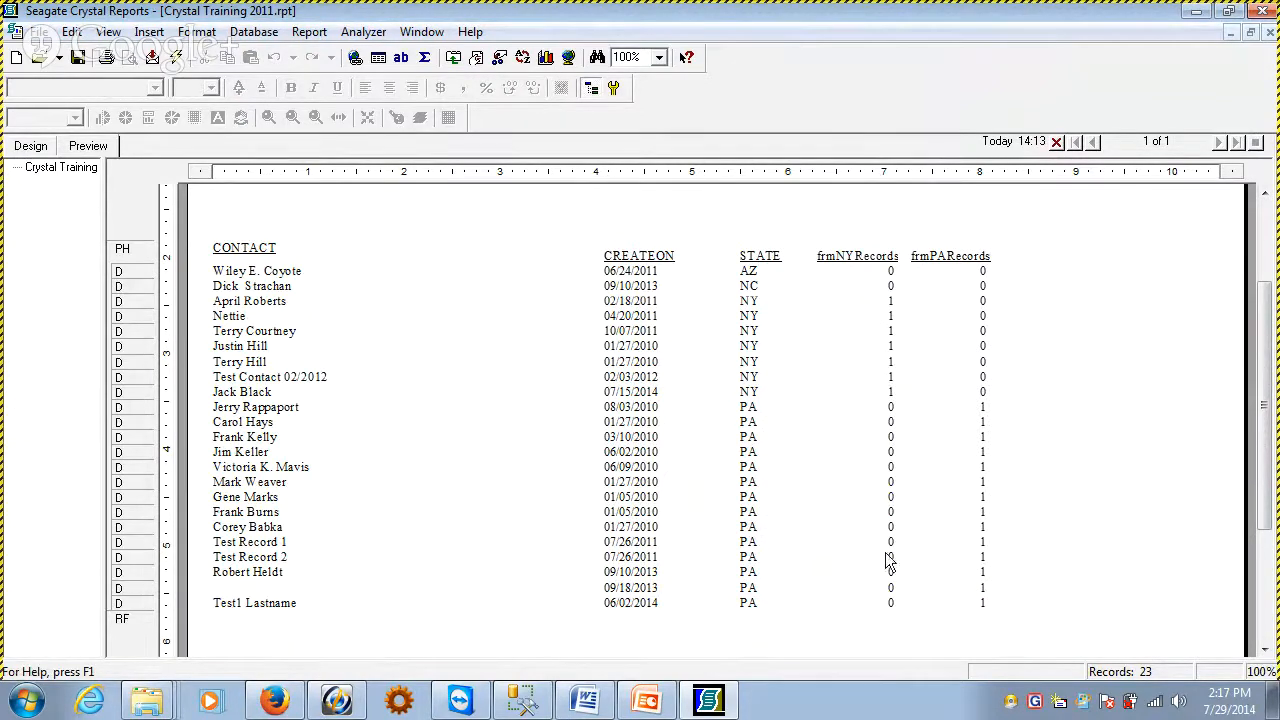
click(30, 146)
click(149, 31)
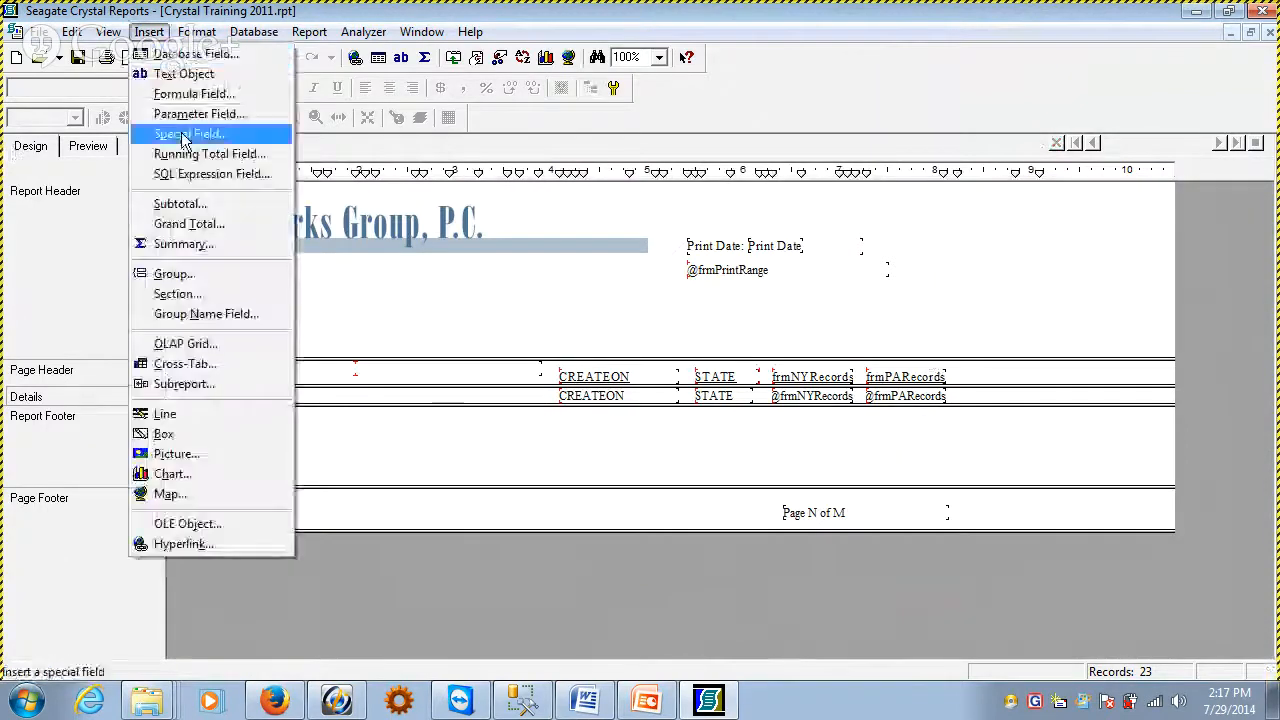
click(165, 243)
drag(546, 137, 429, 84)
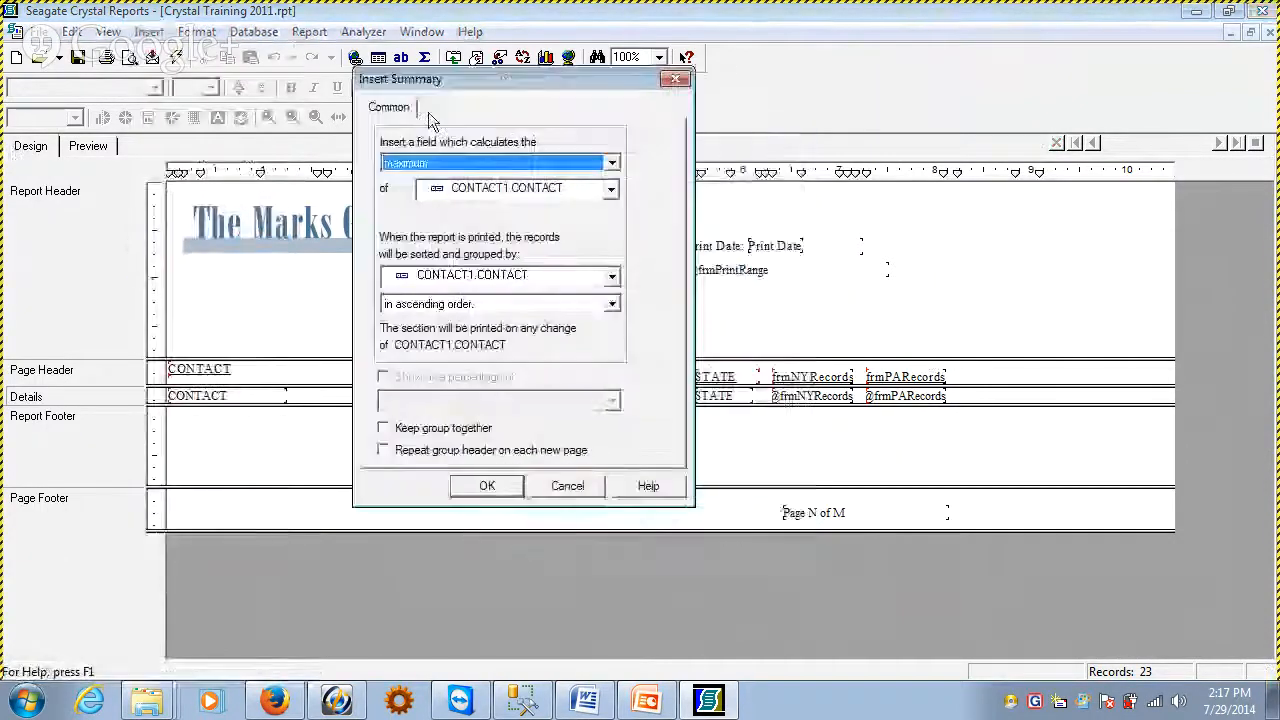
click(558, 190)
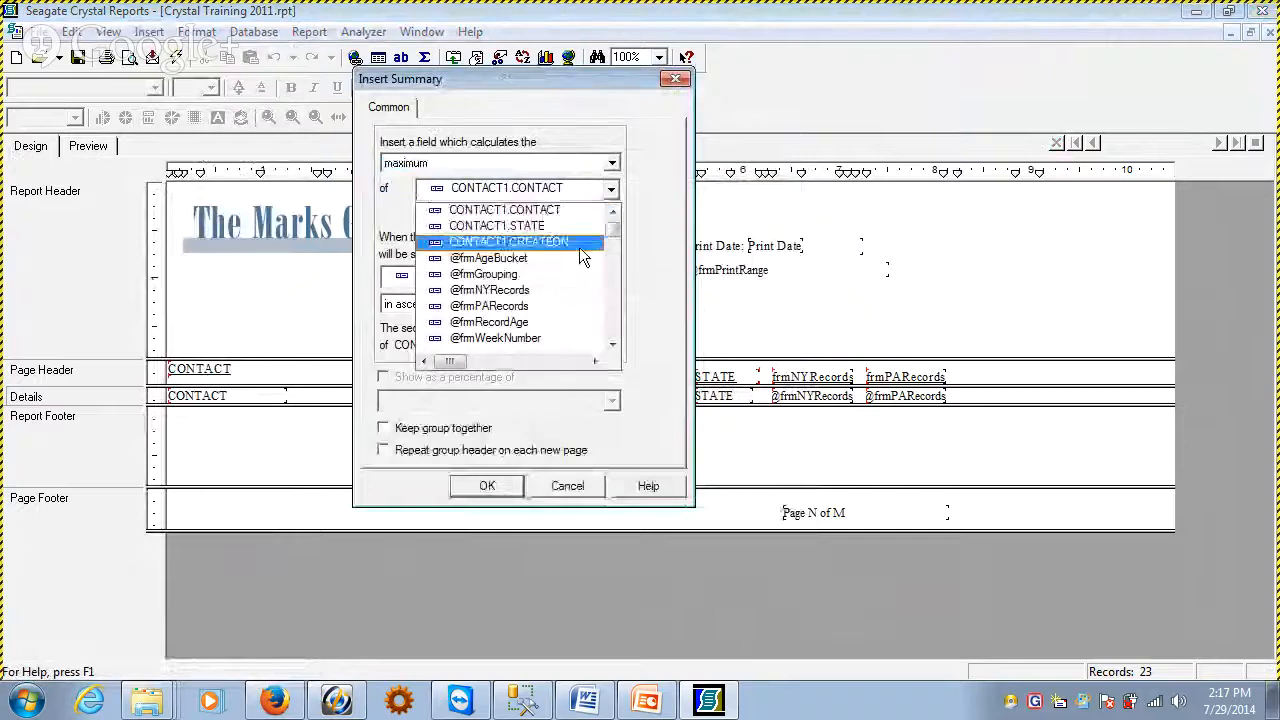
click(489, 290)
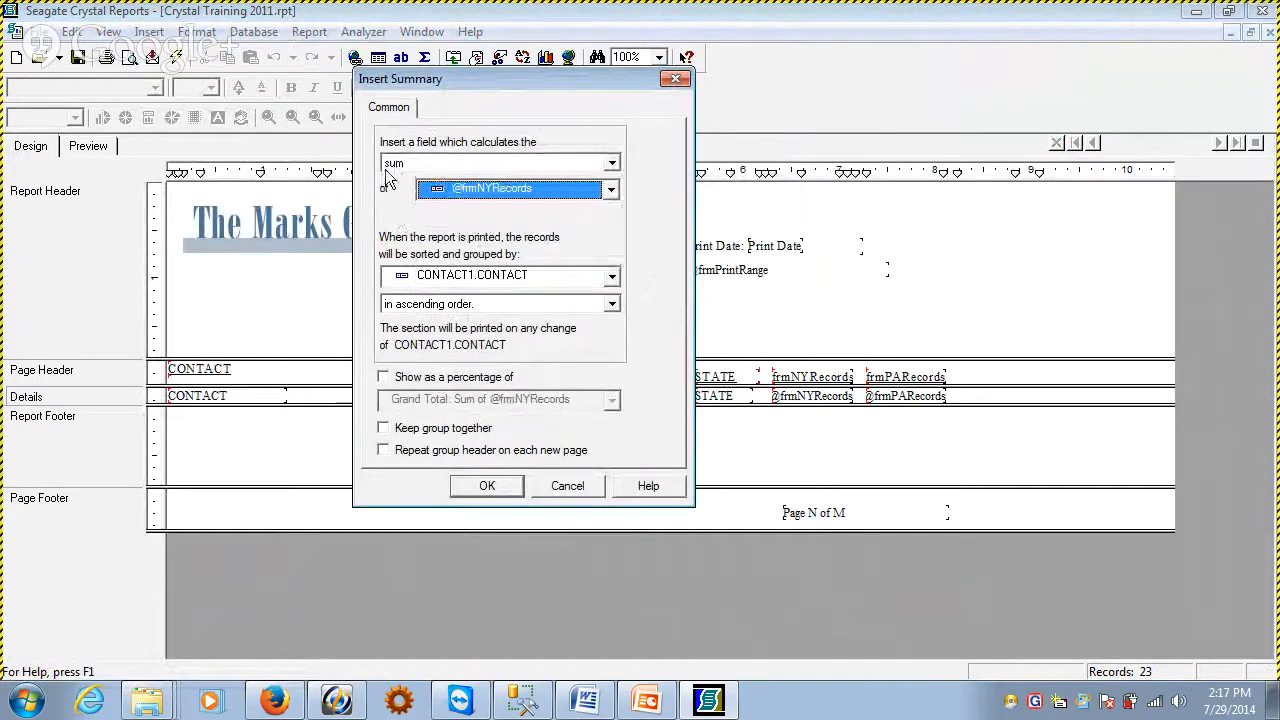
click(486, 490)
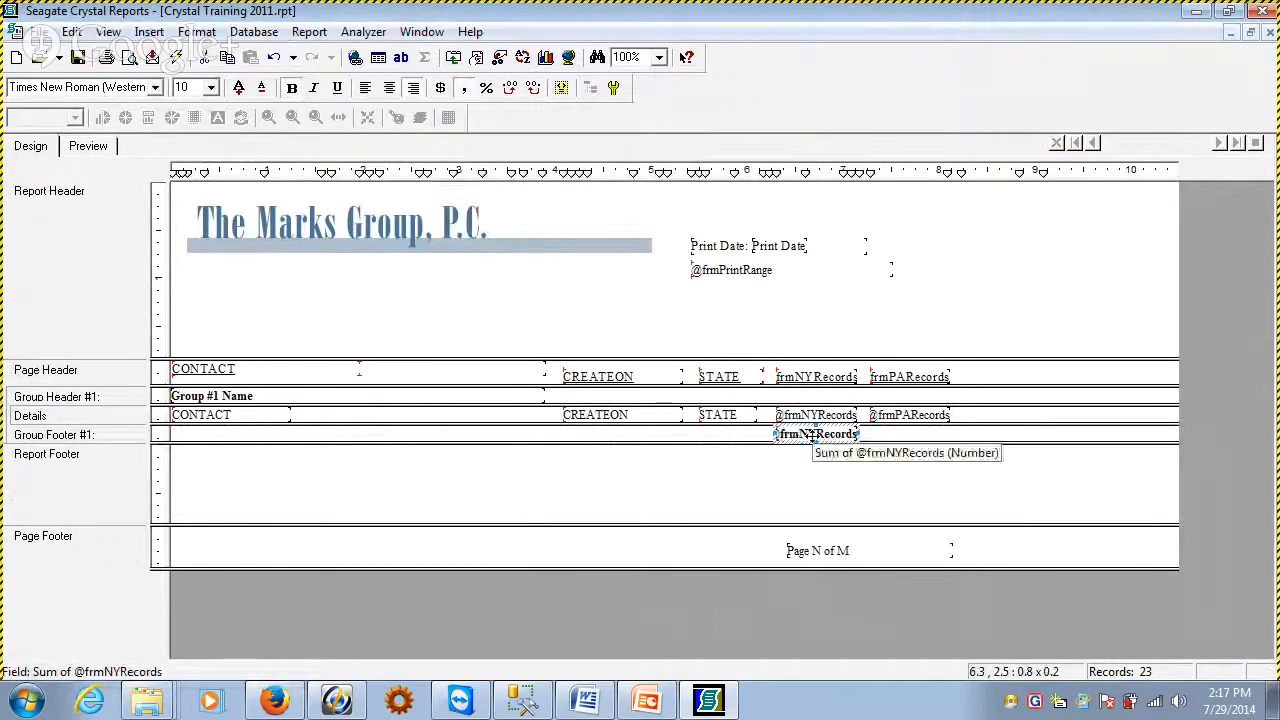
Move the frmNYRecords sum from the group footer into the report footer and check it on the preview's last page
drag(797, 432, 798, 460)
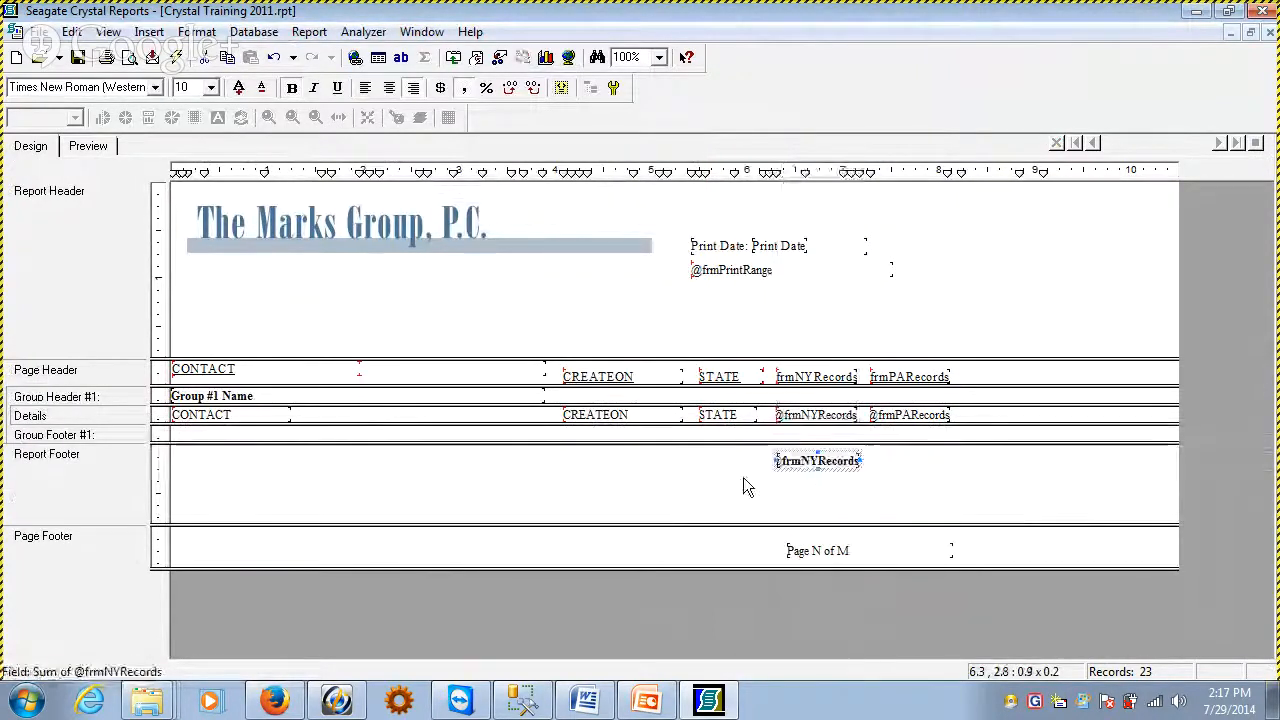
click(92, 147)
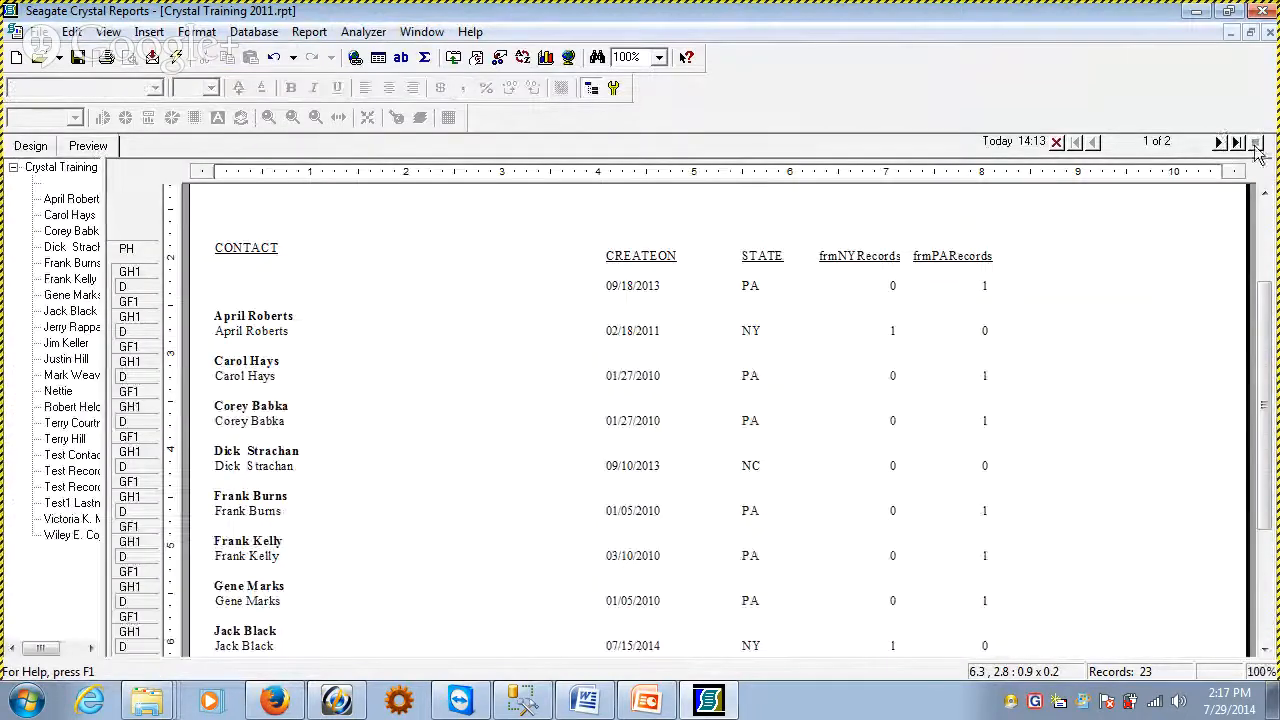
click(1237, 142)
click(910, 619)
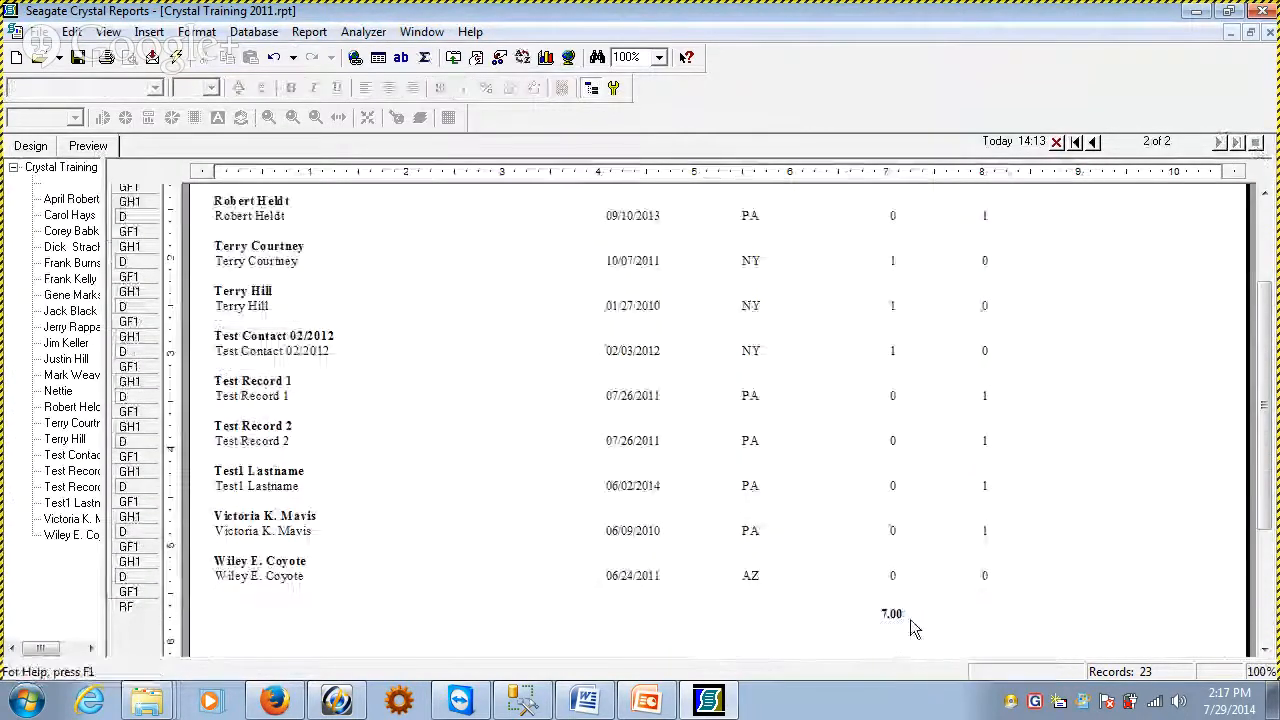
click(896, 615)
Delete the Group #1 Name field in the report design and collapse the emptied Group Header #1 section
click(32, 146)
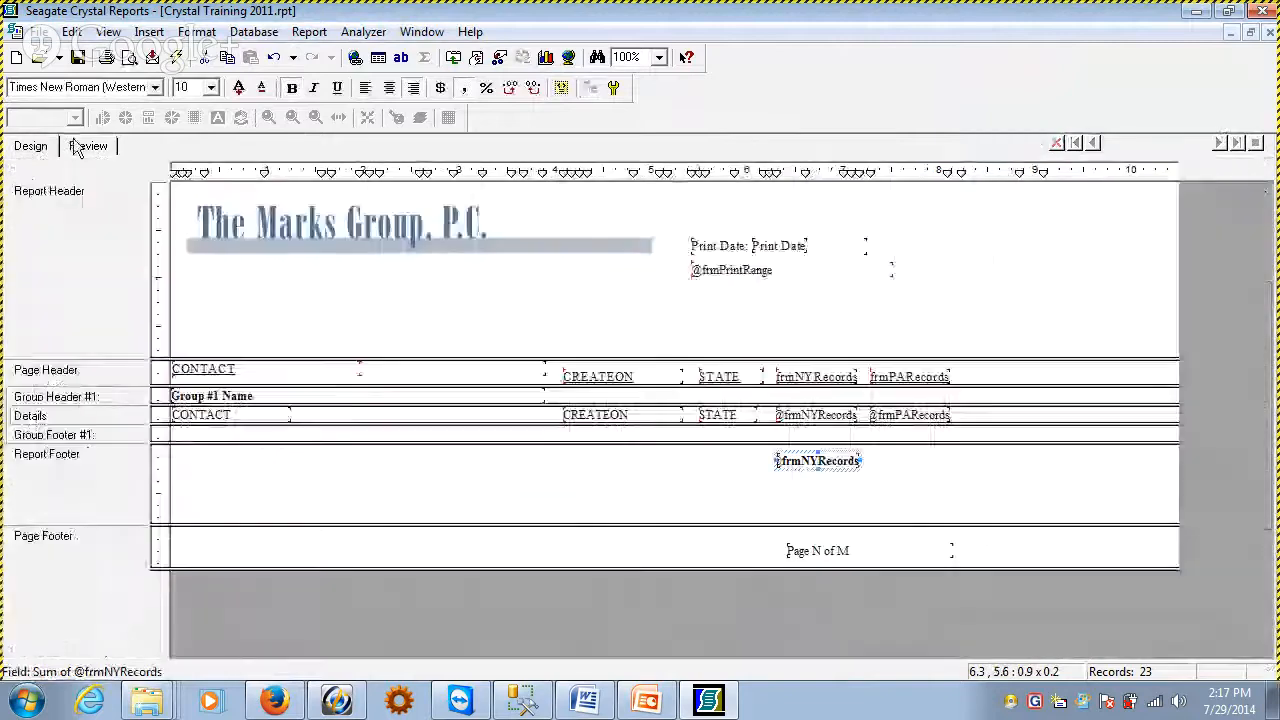
click(238, 401)
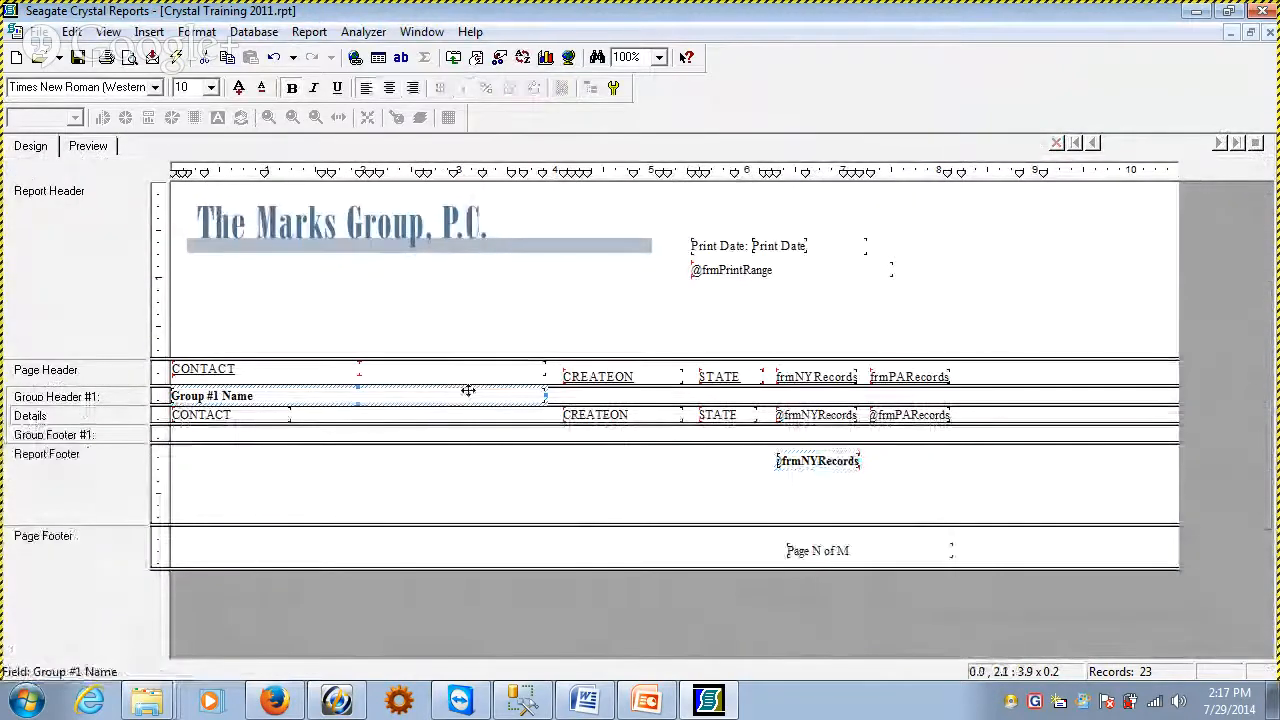
key(Delete)
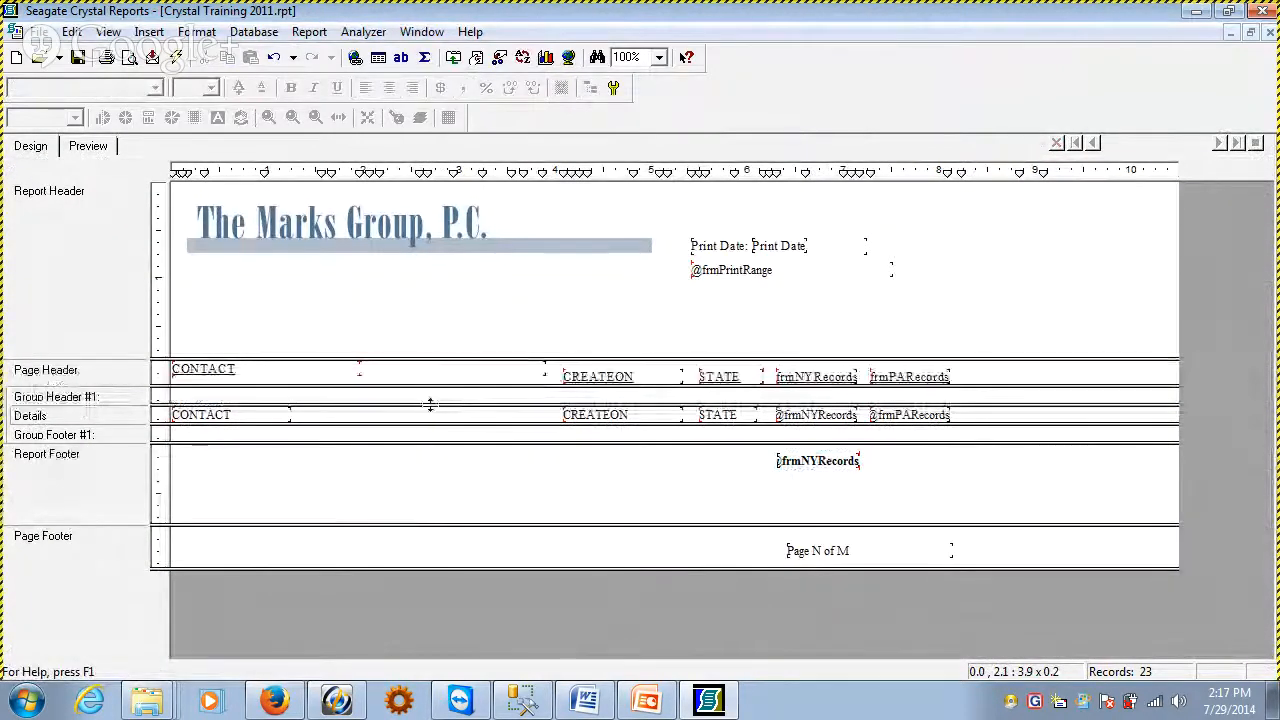
drag(430, 405, 428, 386)
Preview the report and shift the frmNYRecords total in the report footer slightly to the left
click(86, 146)
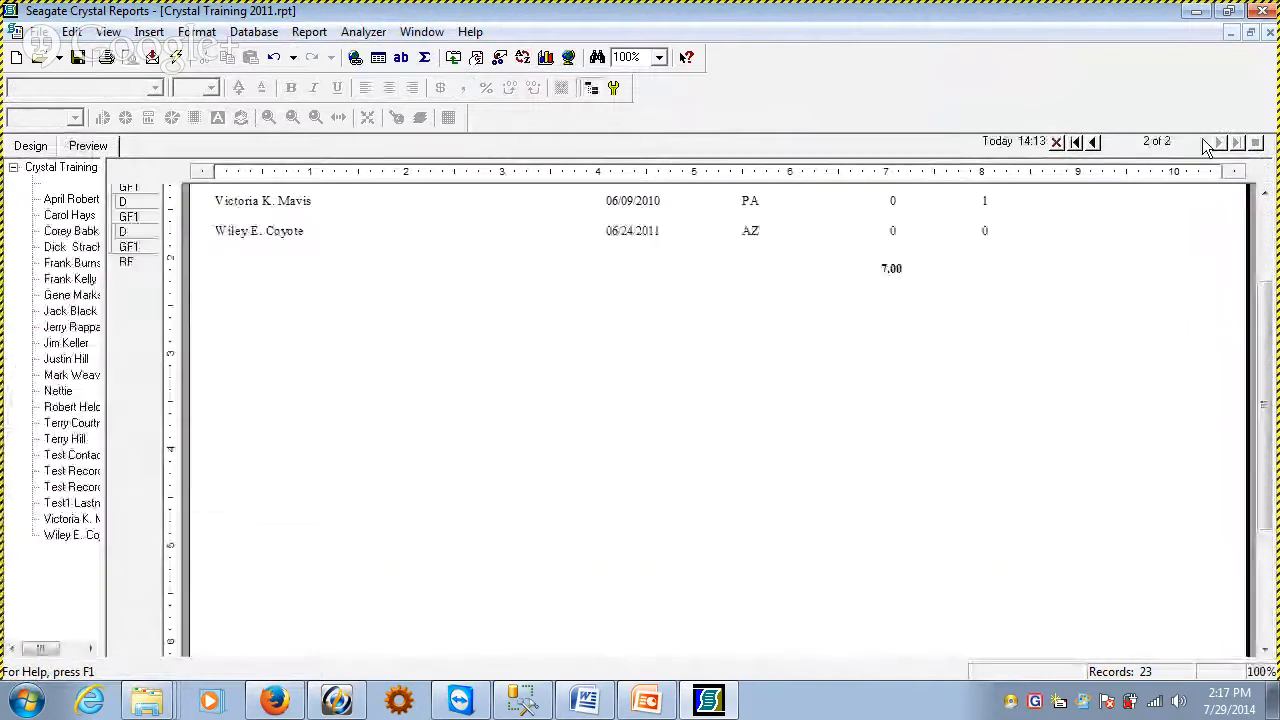
click(883, 270)
click(706, 353)
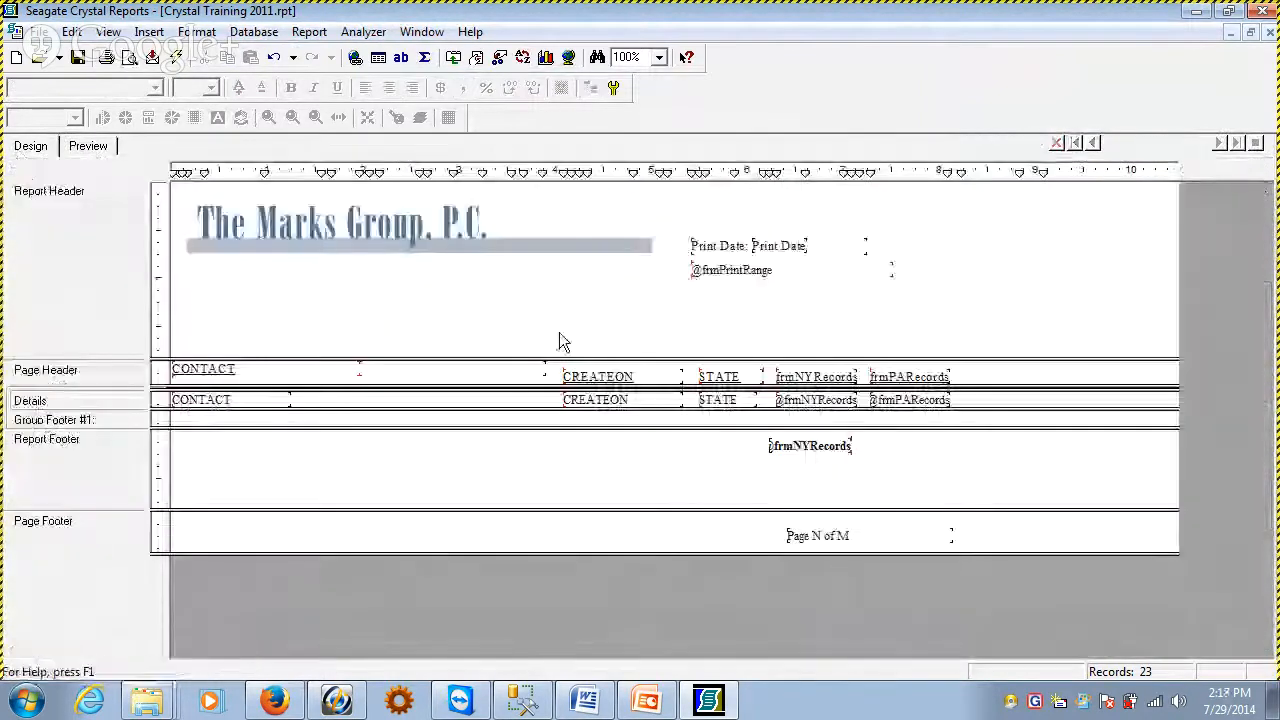
click(30, 146)
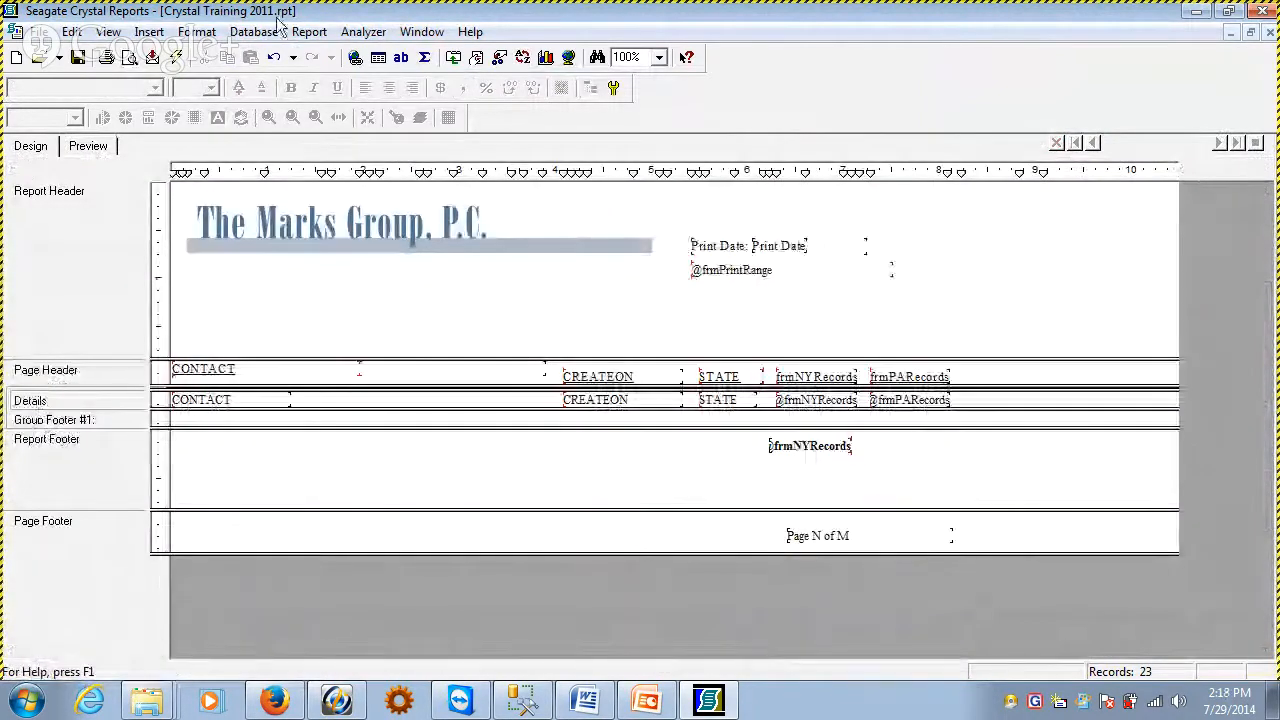
click(148, 32)
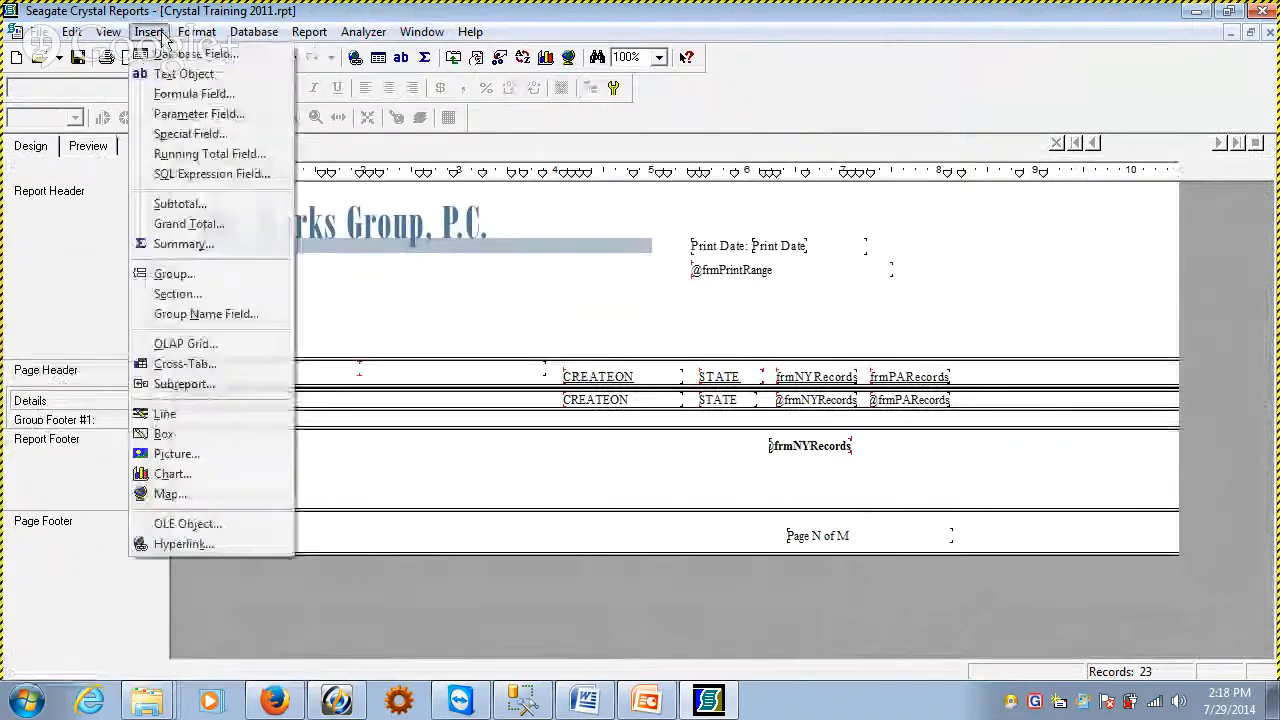
click(235, 247)
click(678, 245)
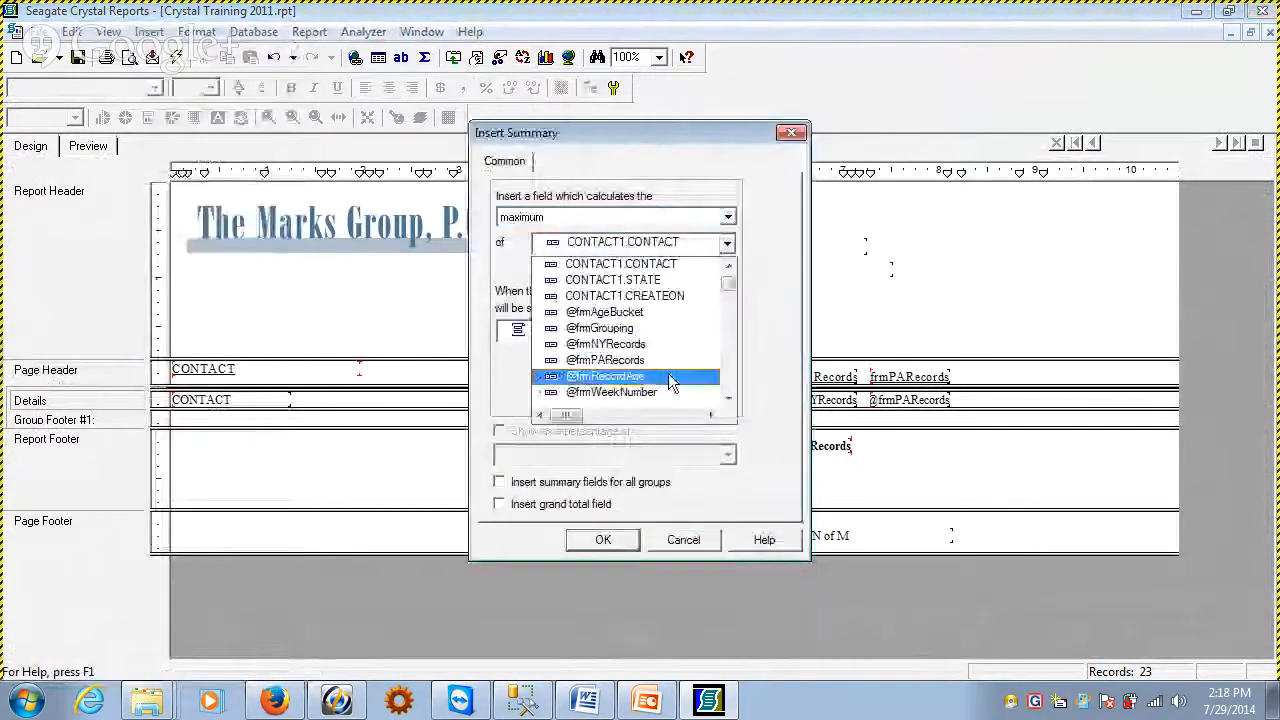
click(643, 360)
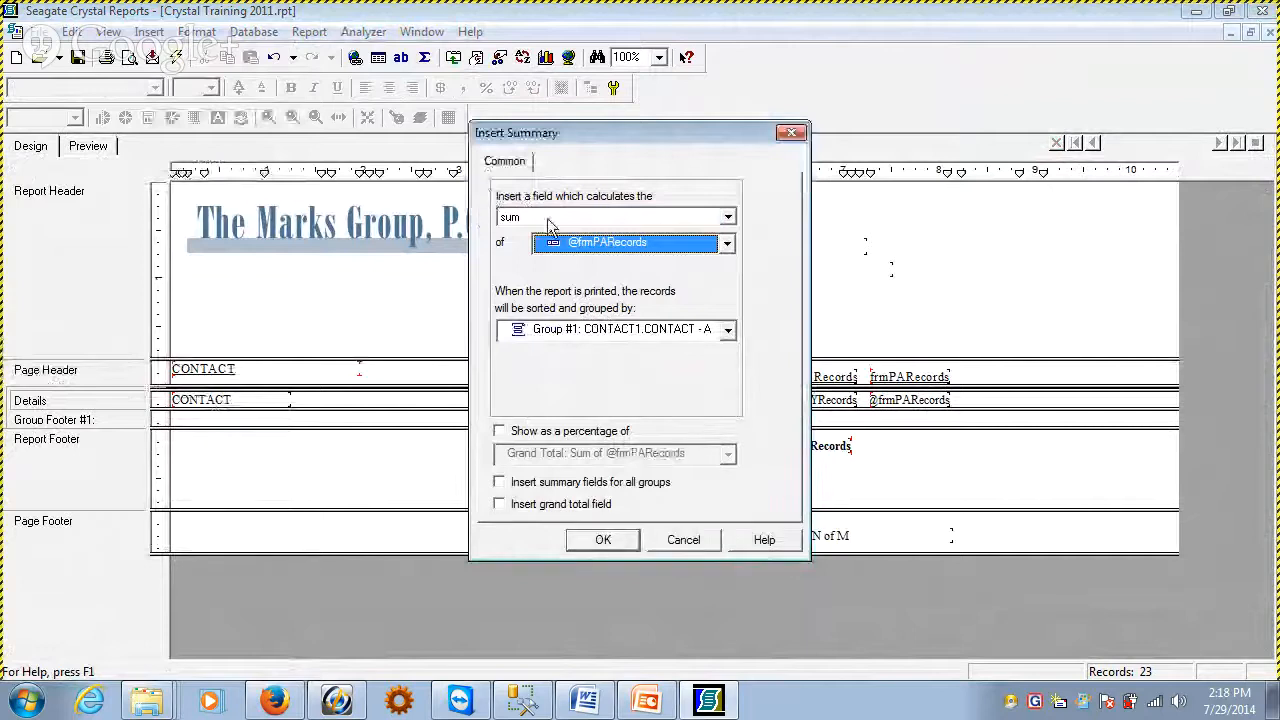
click(622, 545)
Move the frmPARecords sum from the group footer into the report footer beside the frmNYRecords sum and preview the report
drag(909, 418, 909, 445)
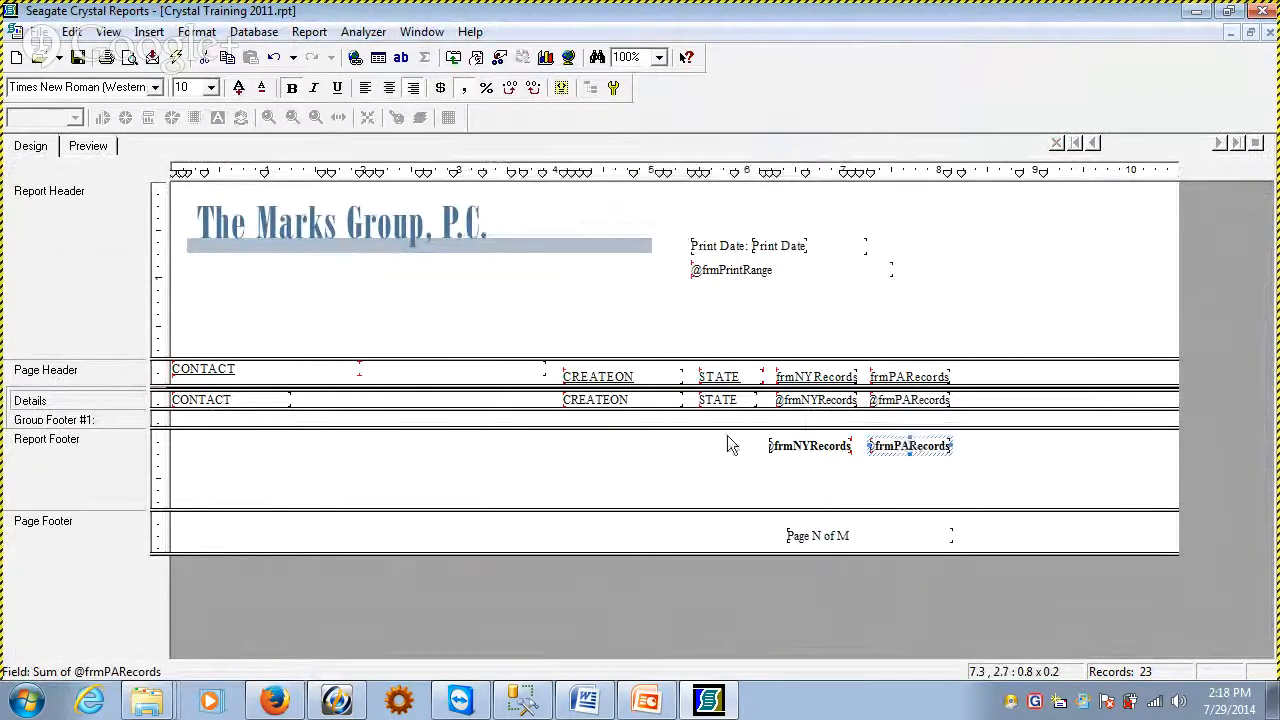
click(84, 148)
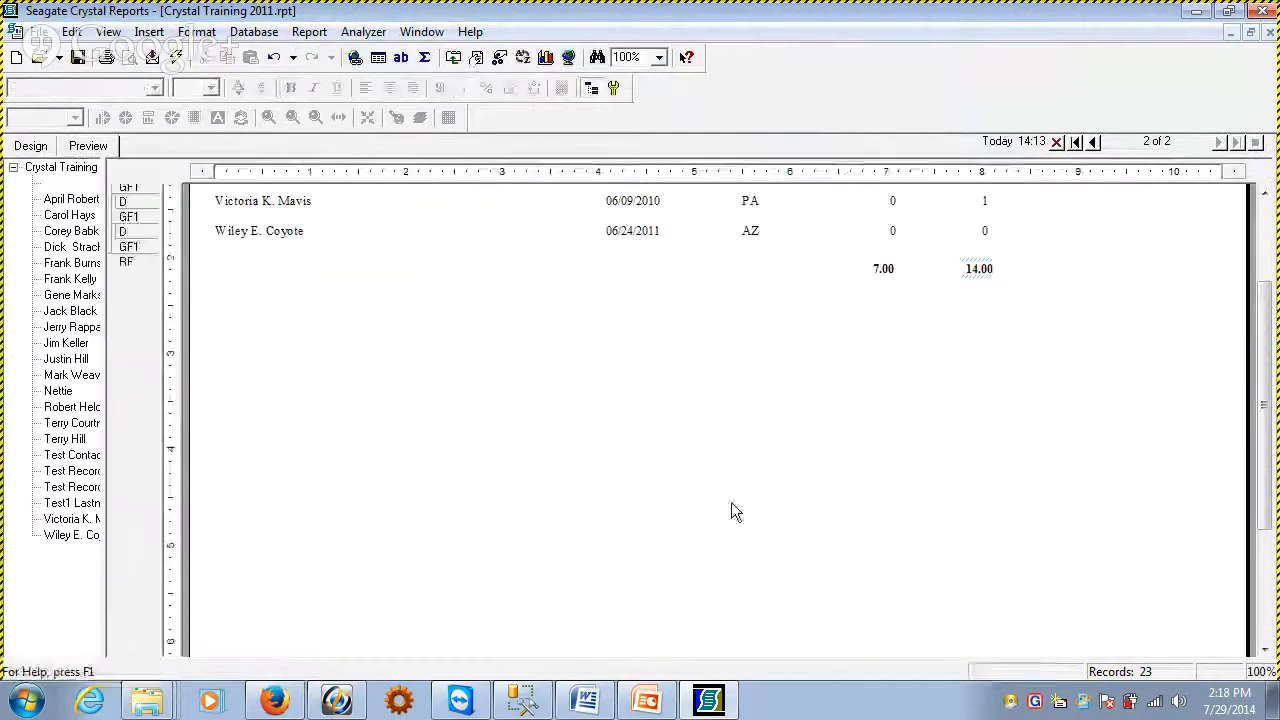
click(893, 268)
click(1044, 296)
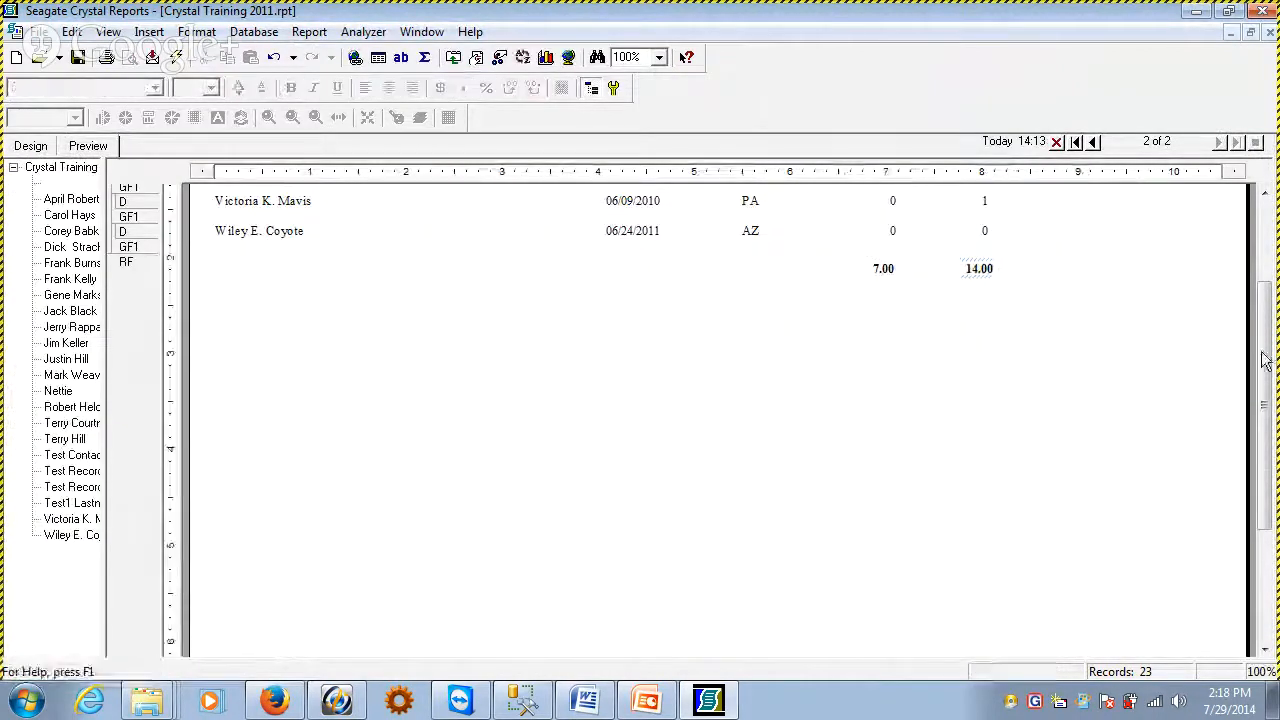
Format the frmNYRecords total in the report footer with the (1,123) number style
drag(1263, 403, 1263, 322)
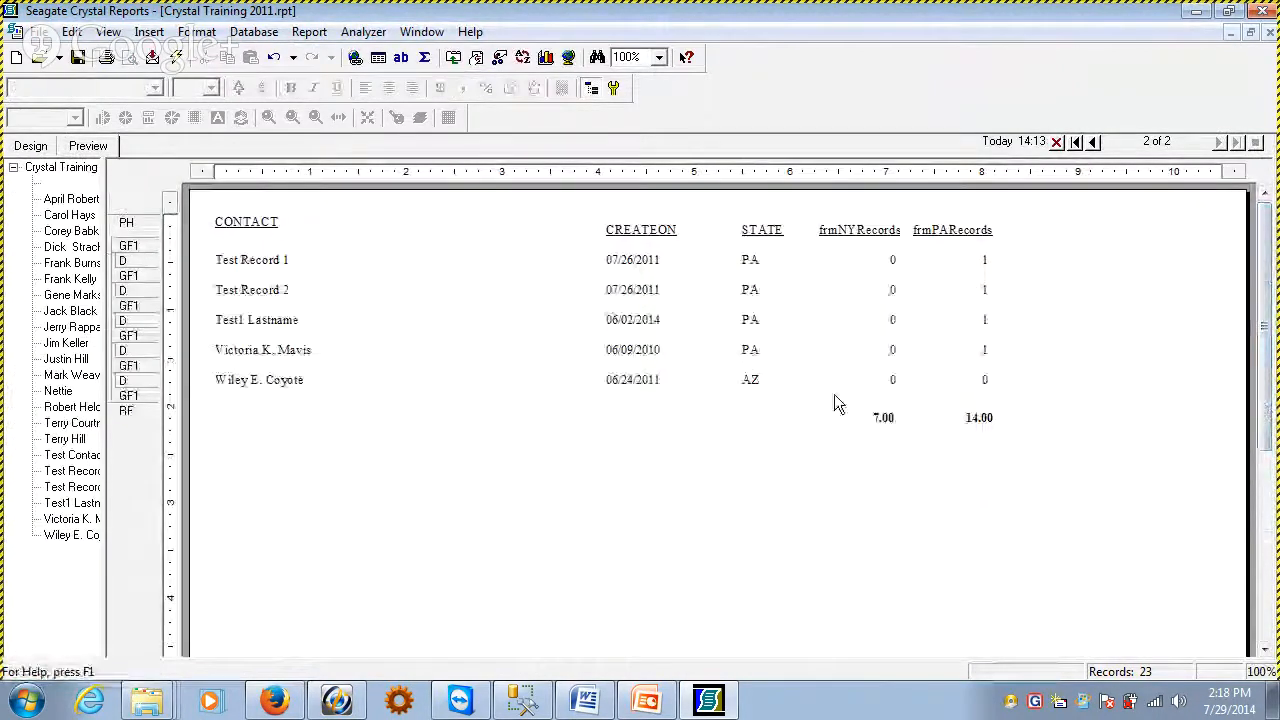
right_click(878, 416)
click(985, 101)
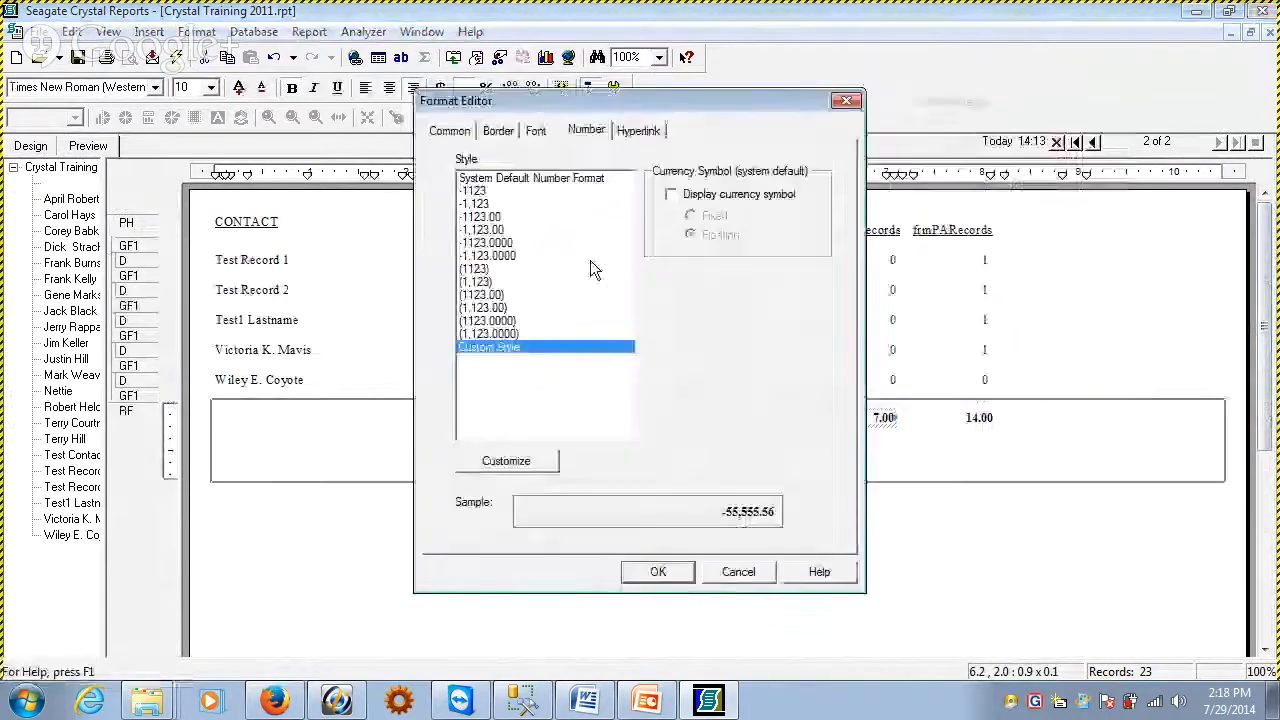
click(531, 283)
click(658, 571)
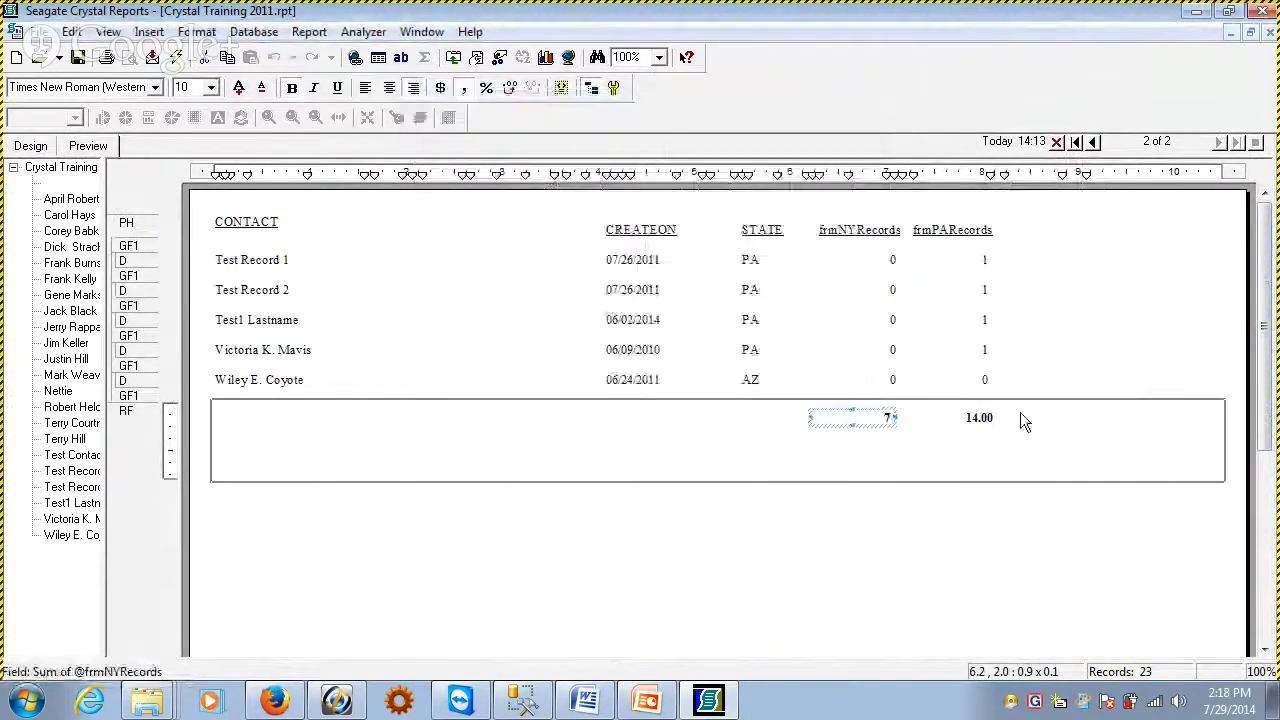
Format the frmPARecords total in the report footer with the (1,123) number style
click(975, 417)
right_click(982, 416)
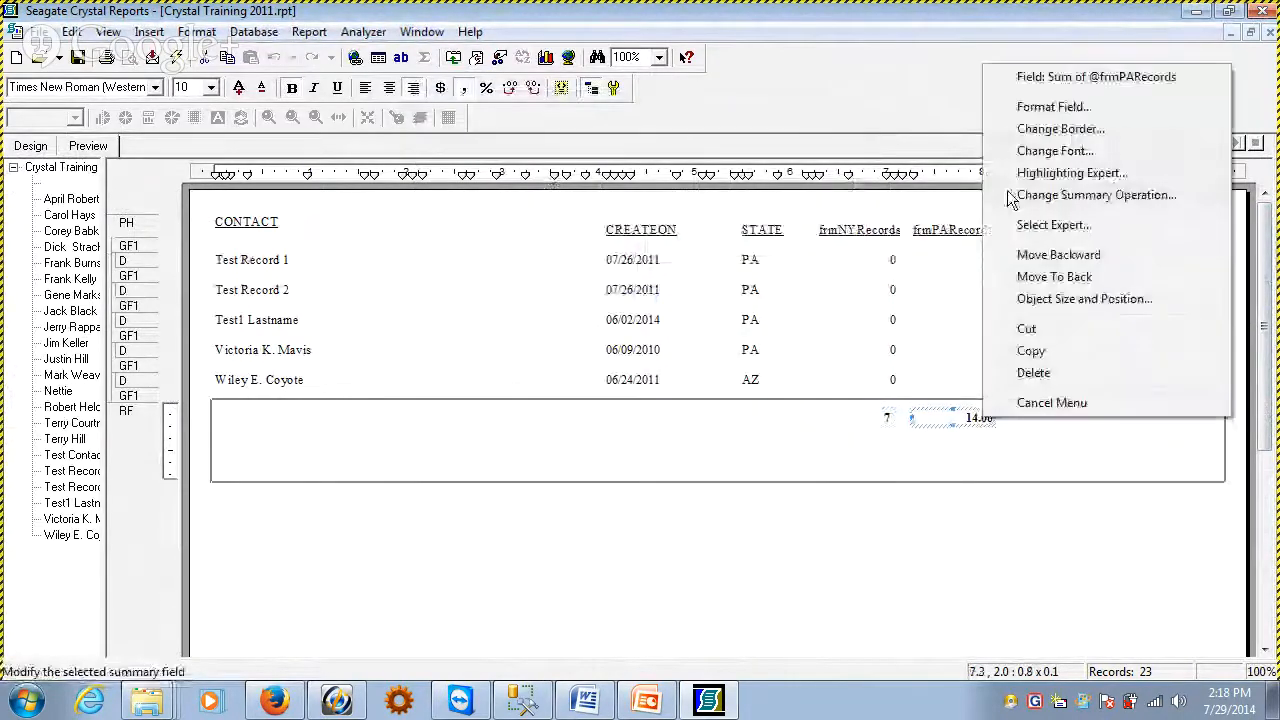
click(1052, 106)
click(490, 282)
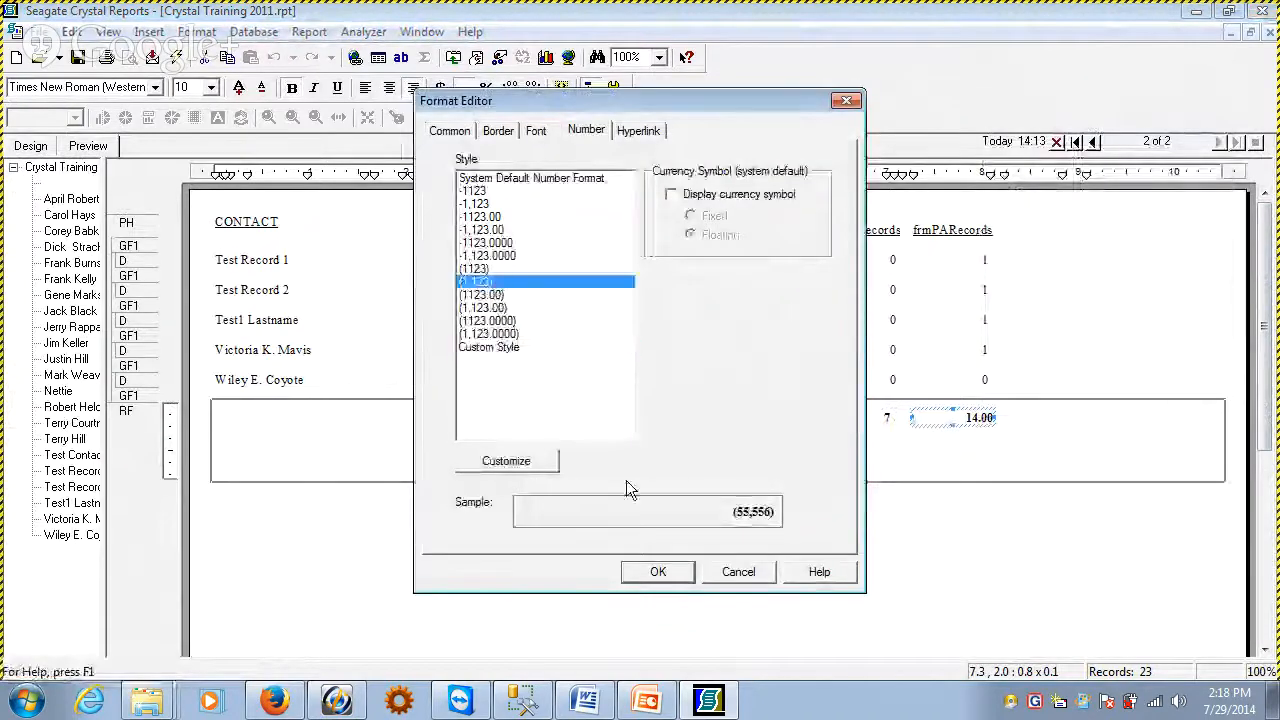
click(658, 571)
click(733, 455)
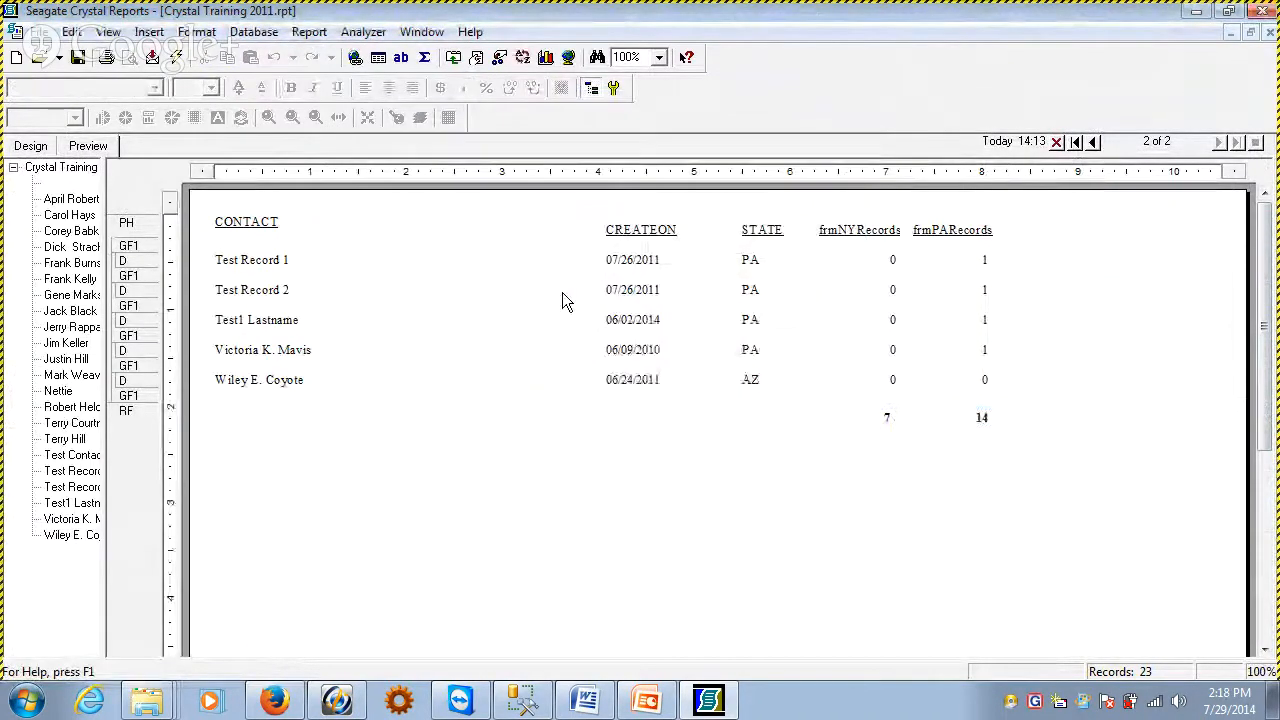
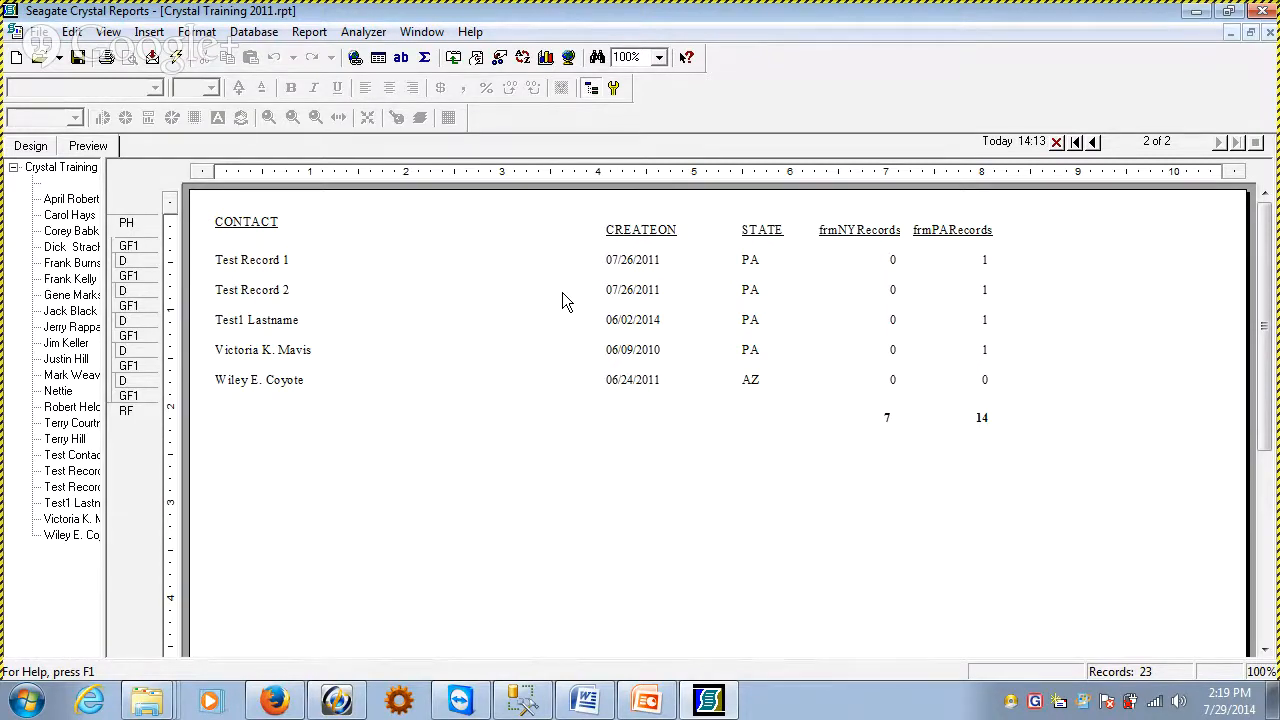
Review the formula behind the frmNYRecords field in the Details section of the report design
click(888, 261)
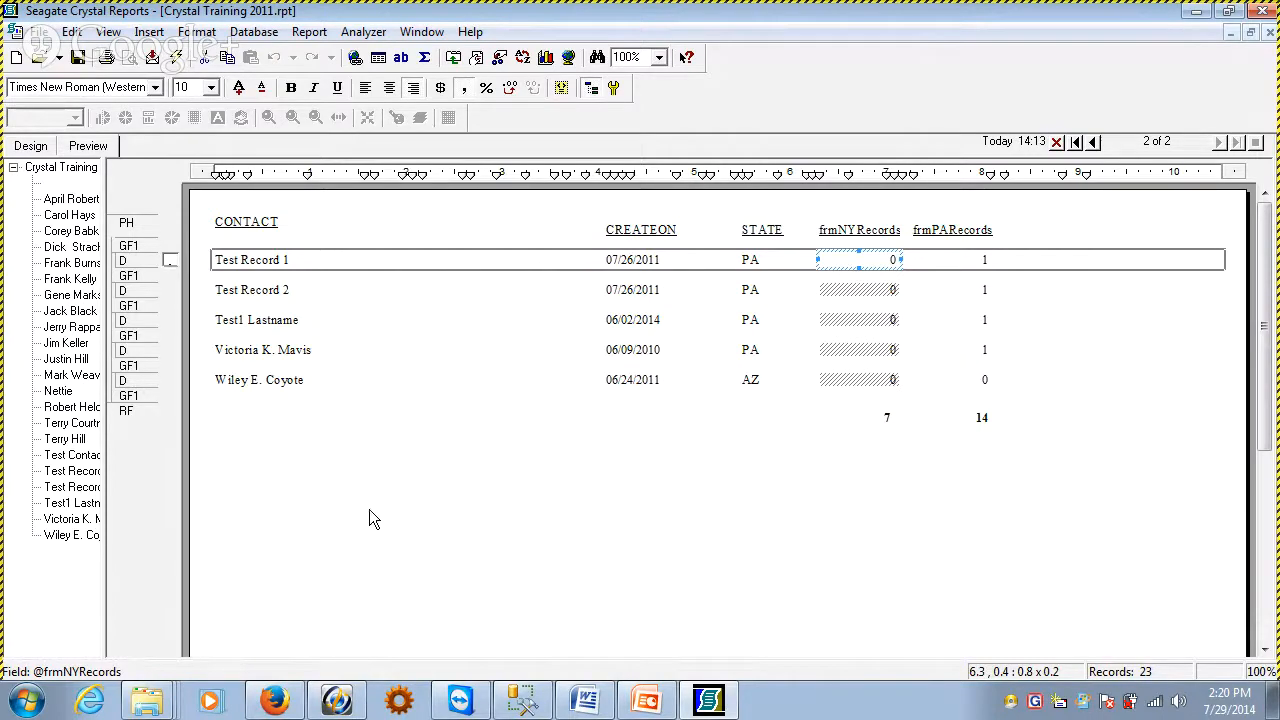
click(31, 146)
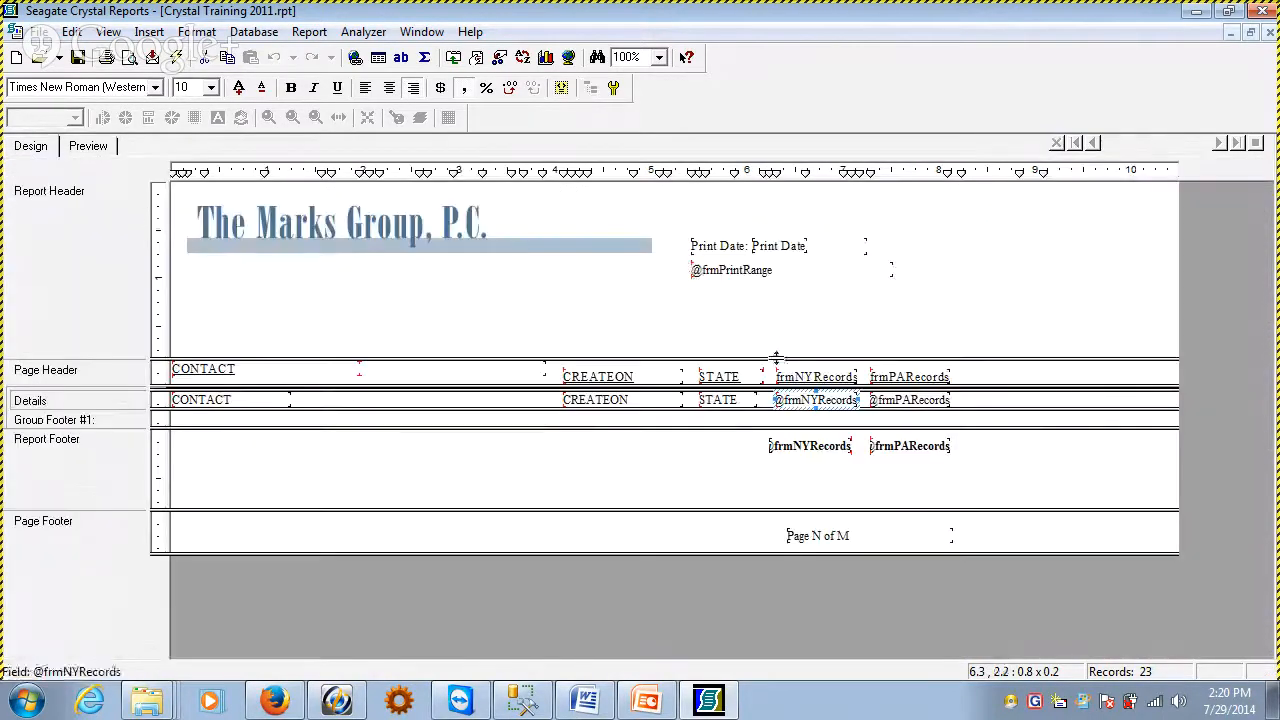
right_click(806, 398)
click(880, 199)
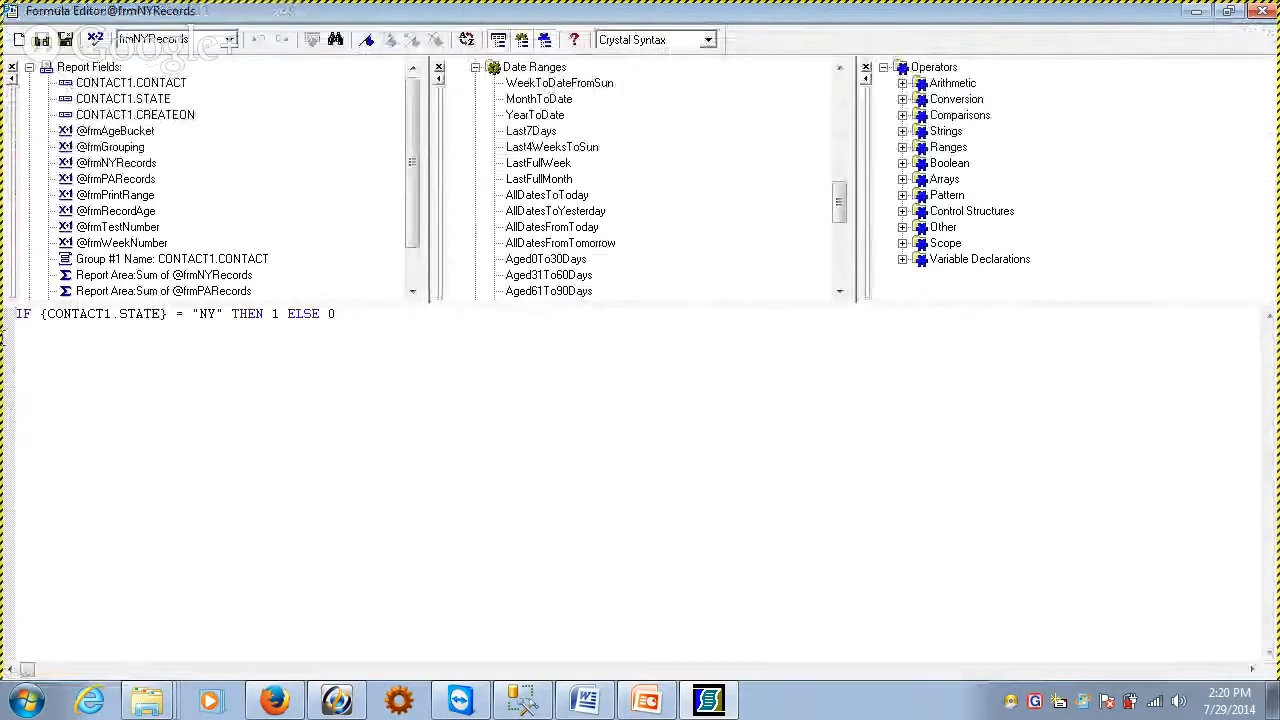
click(67, 41)
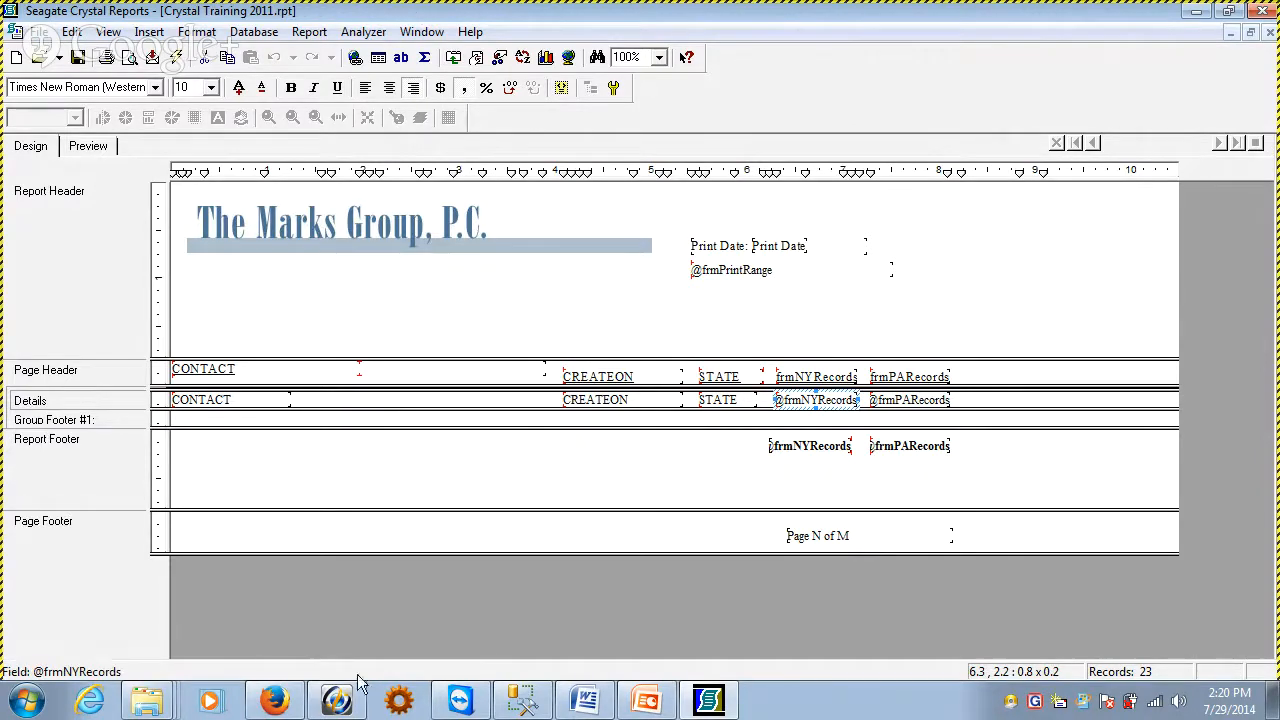
Switch to PowerPoint to check the webinar topics slide, and return to the Crystal report
click(640, 690)
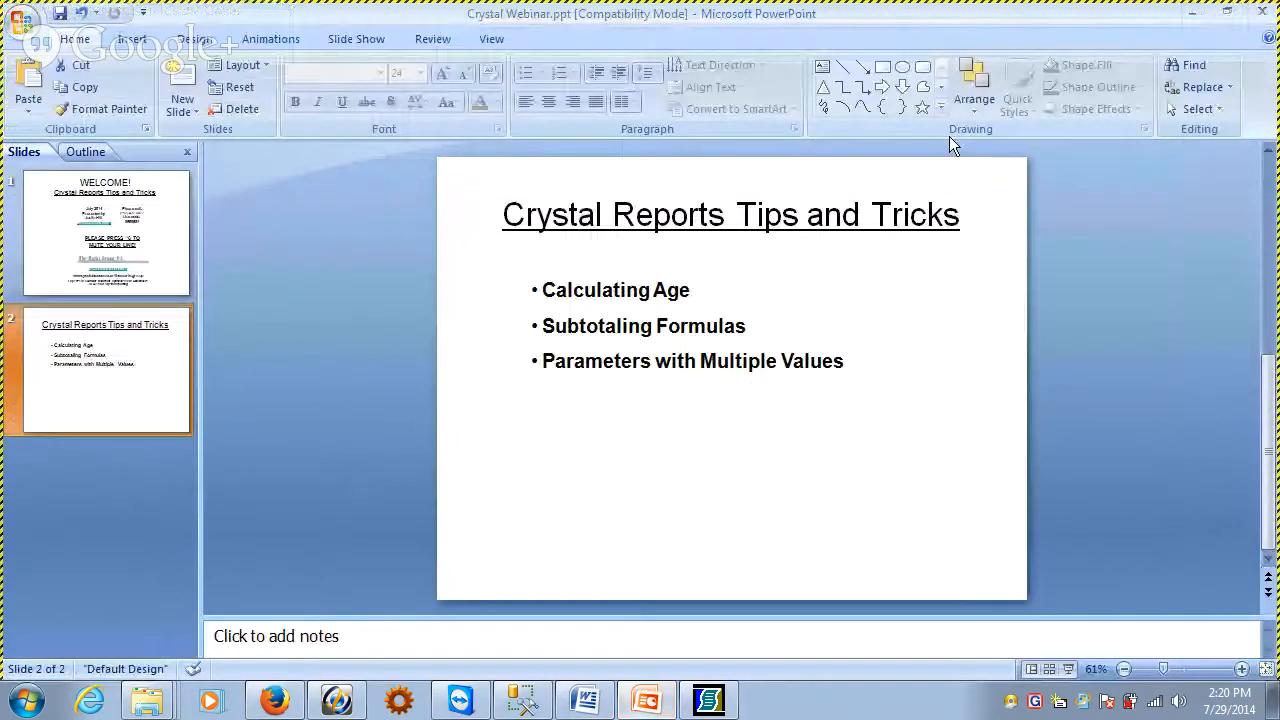
key(alt+Tab)
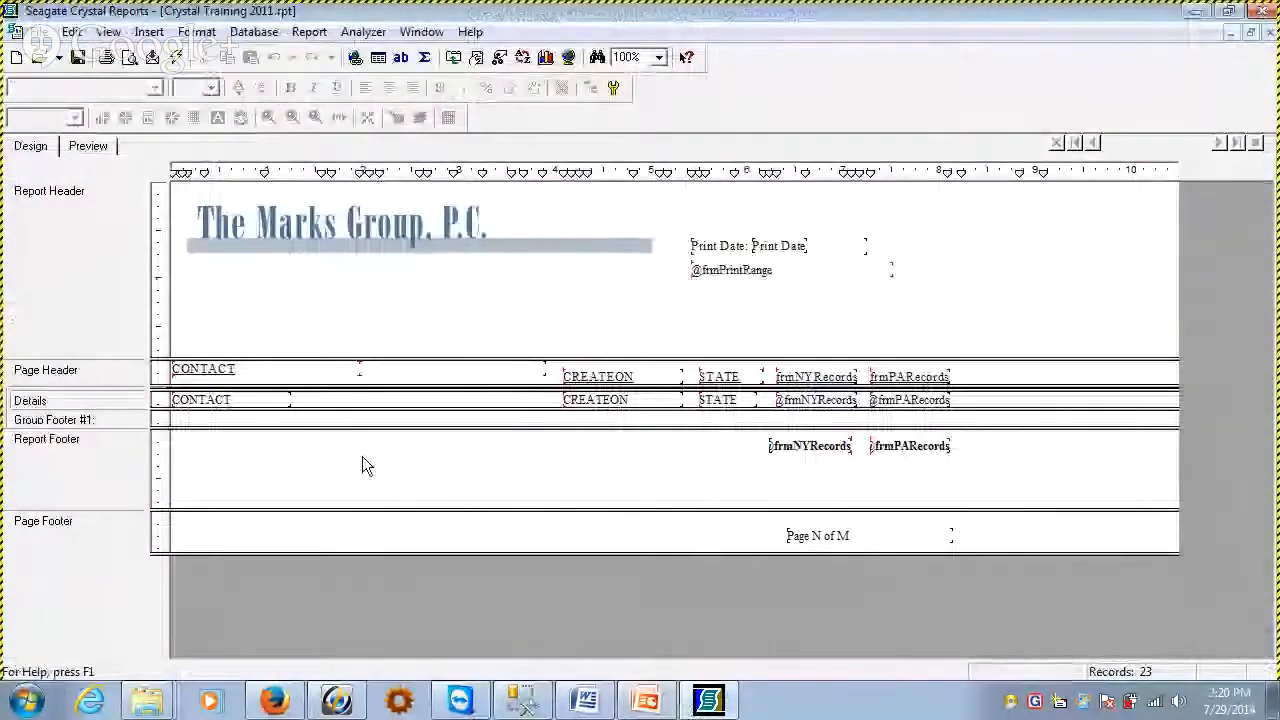
Delete the STATE heading together with the frmNYRecords and frmPARecords headings, detail fields and report footer totals
drag(763, 330, 963, 471)
key(Delete)
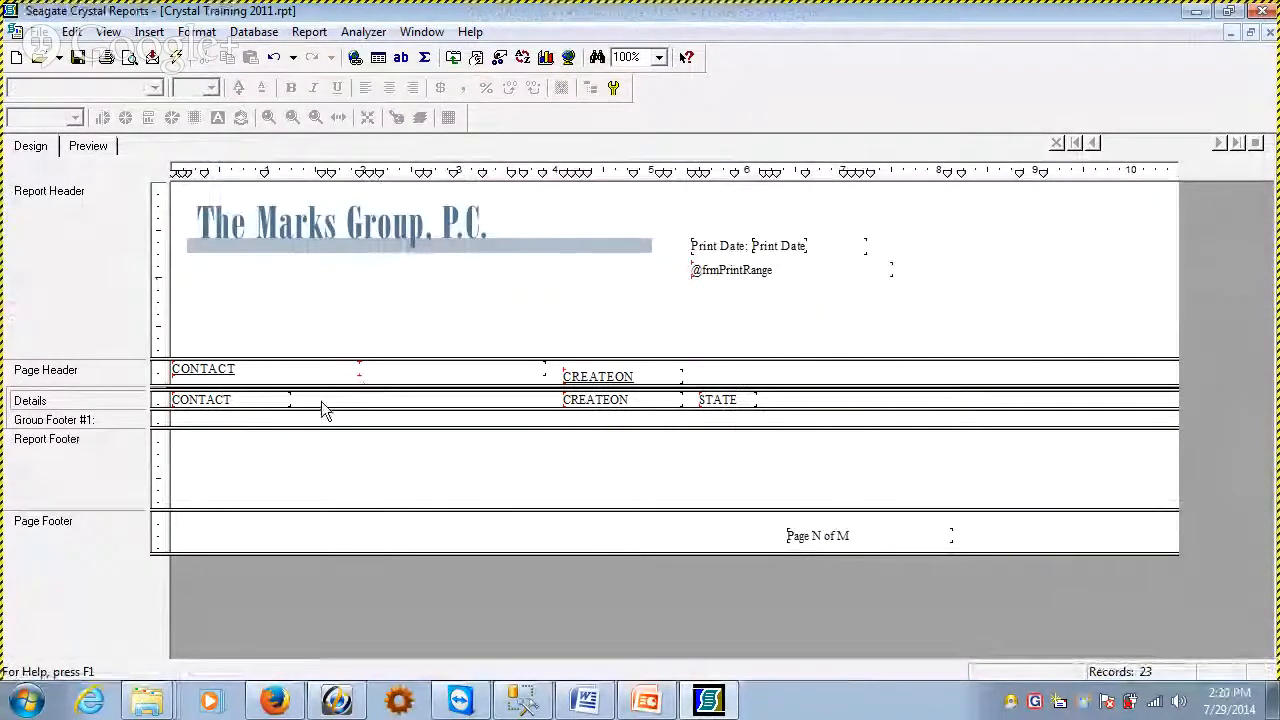
Reveal the Group Header #1 section and delete the CONTACT1.CONTACT group from the report
drag(340, 389, 338, 433)
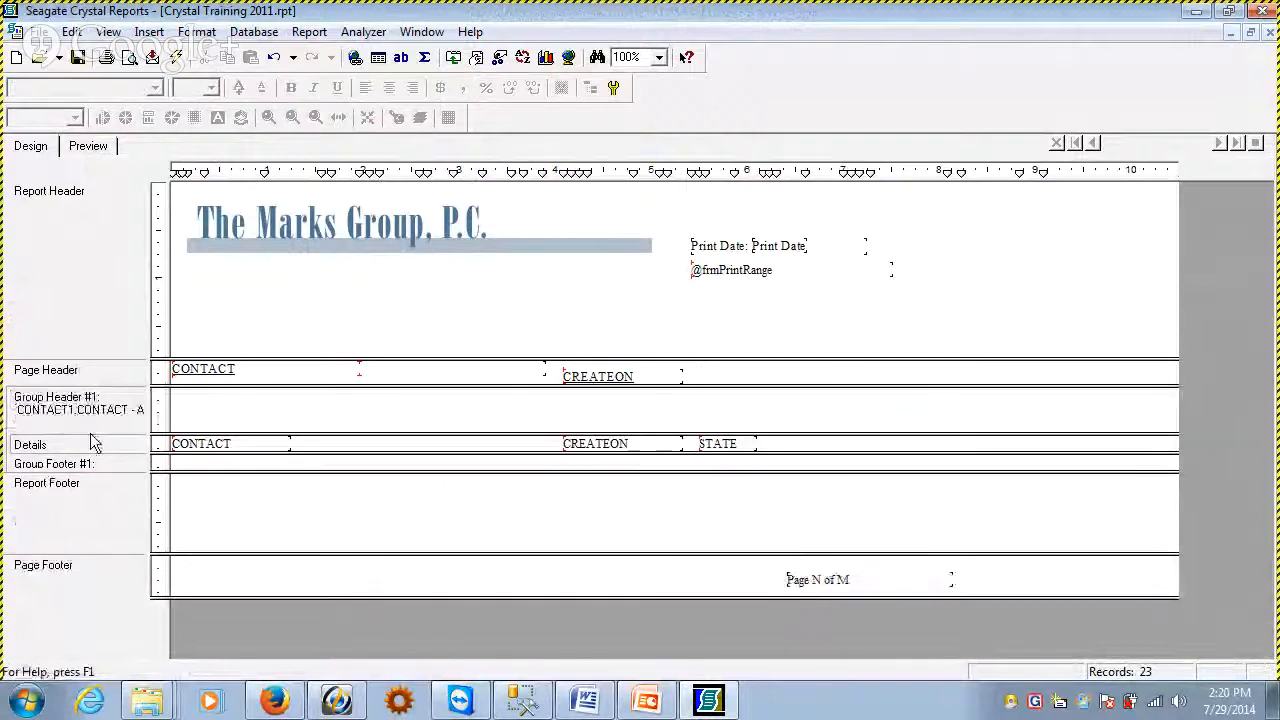
right_click(129, 410)
click(240, 375)
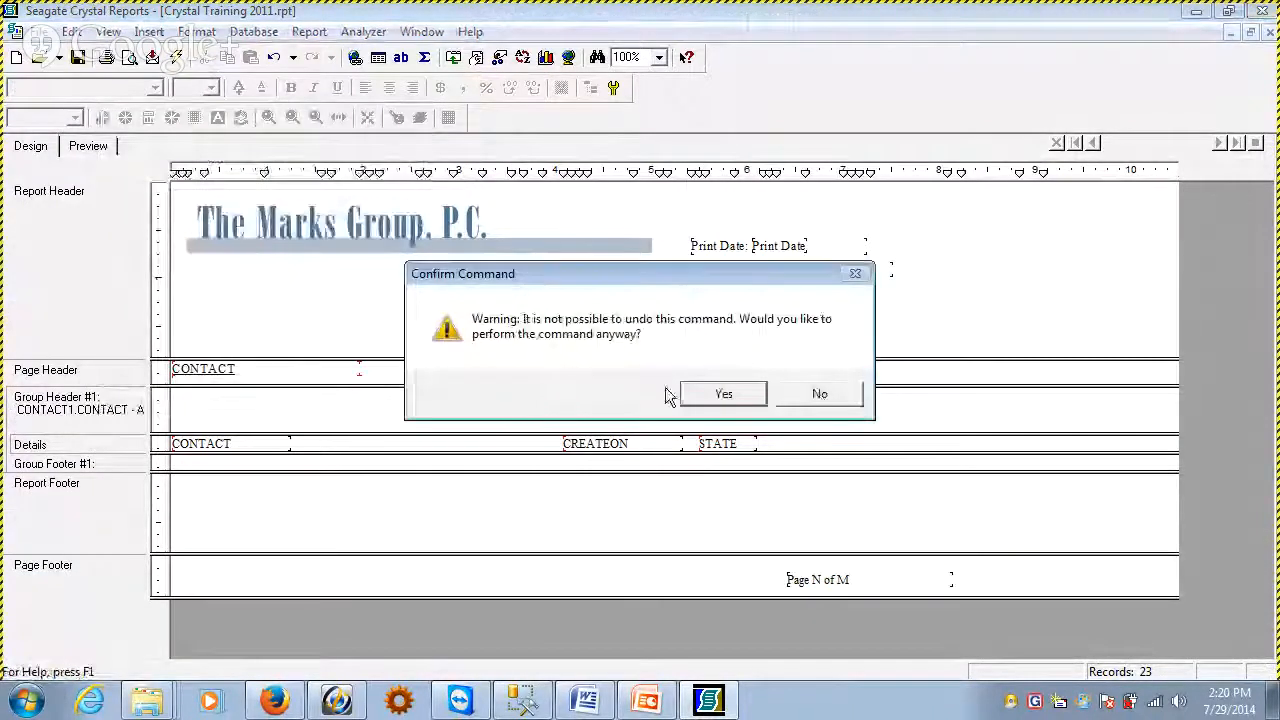
click(722, 394)
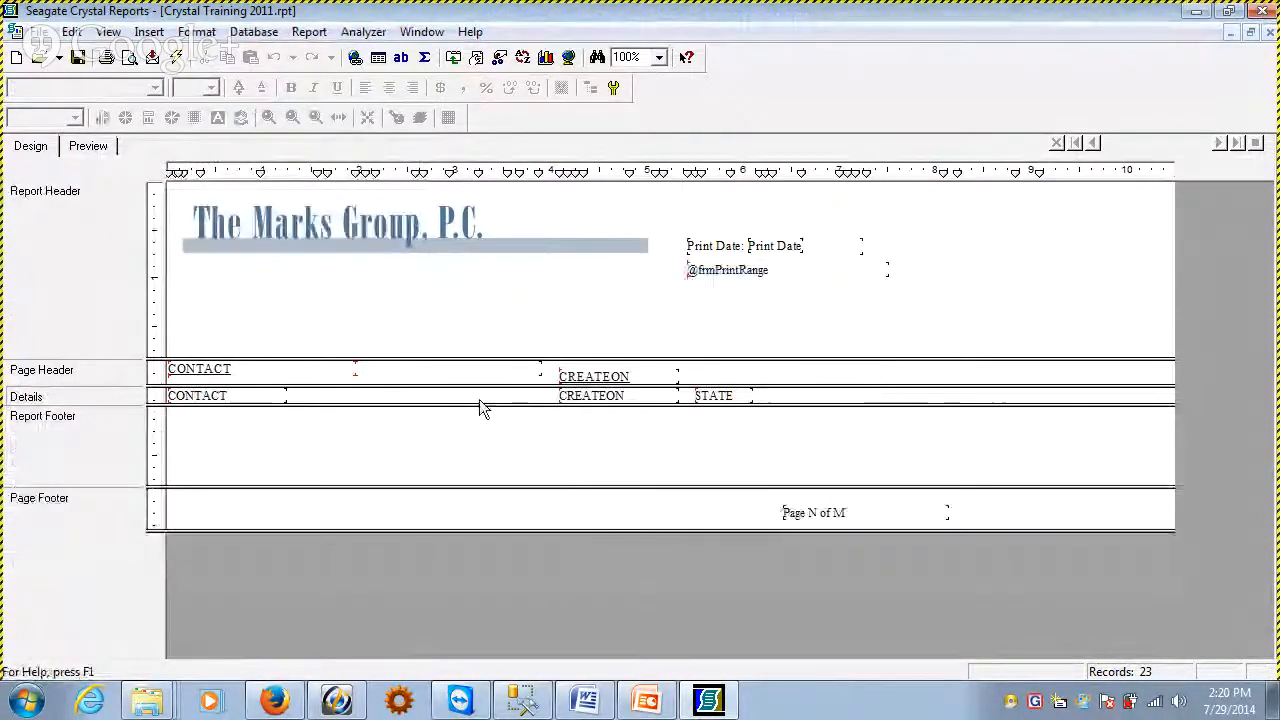
click(878, 268)
click(629, 321)
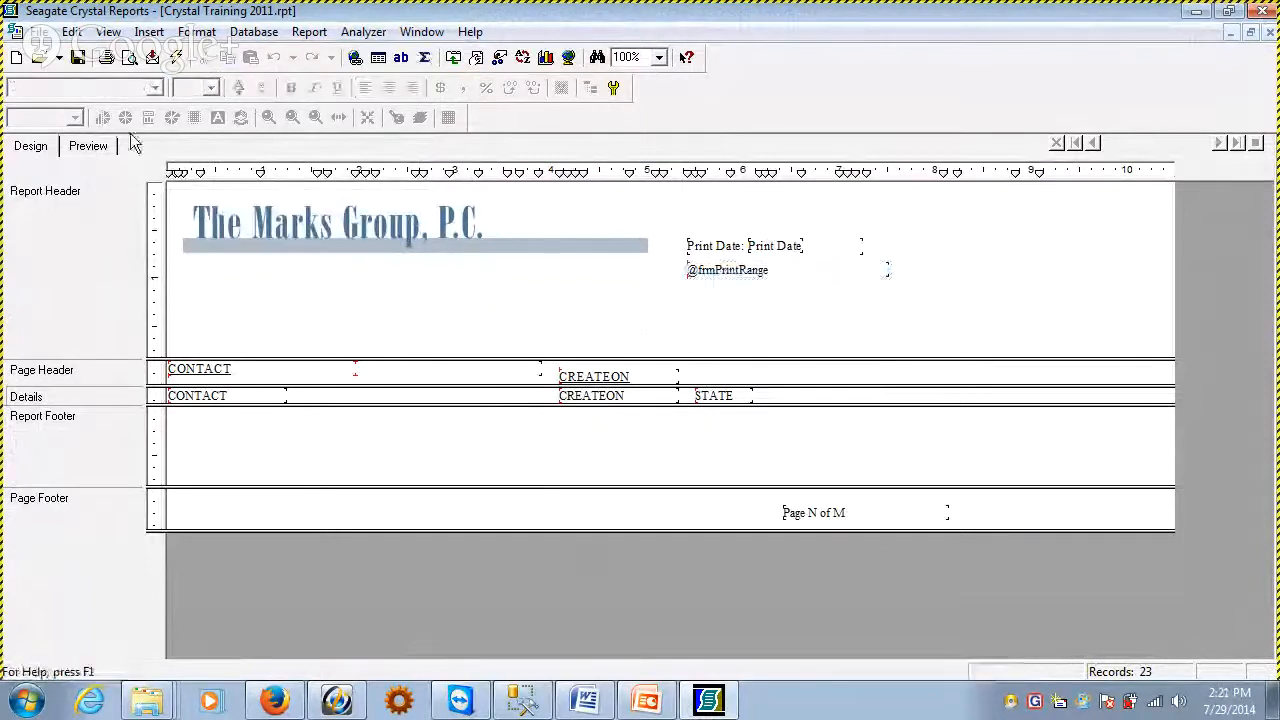
Show the report's formula fields in the Field Explorer and delete the STATE field from the Details section
click(149, 31)
click(215, 92)
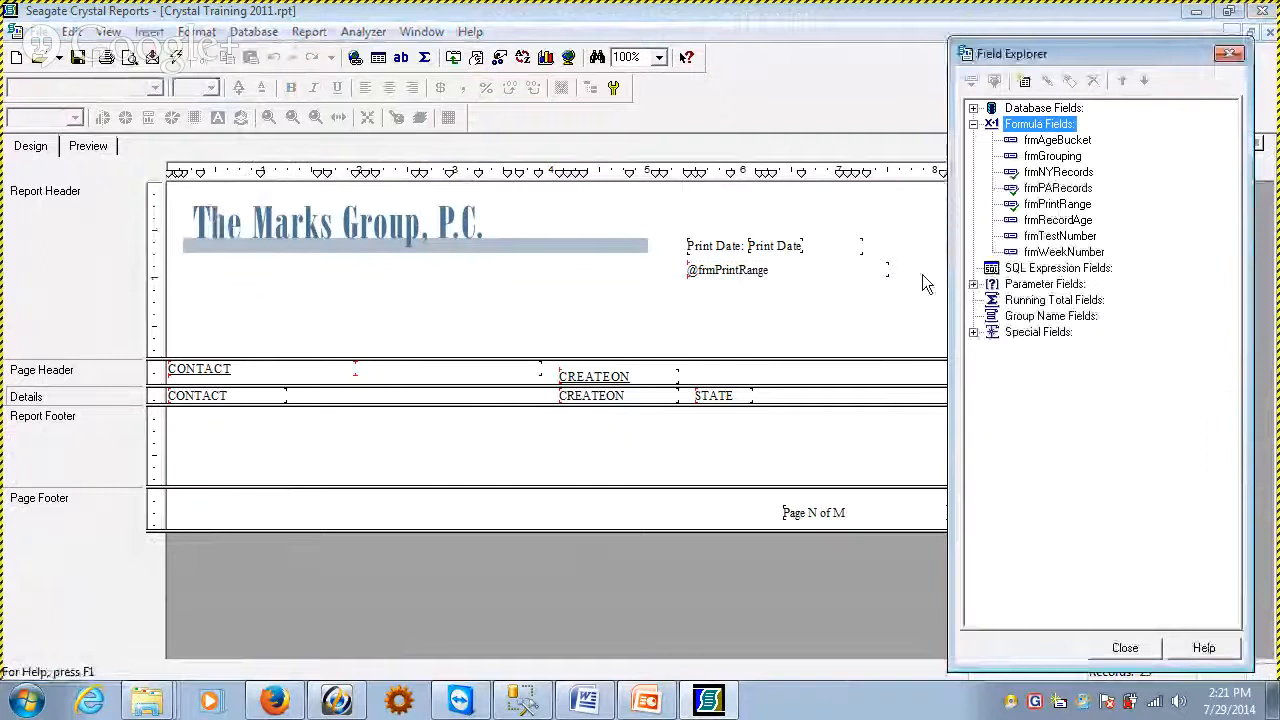
click(357, 471)
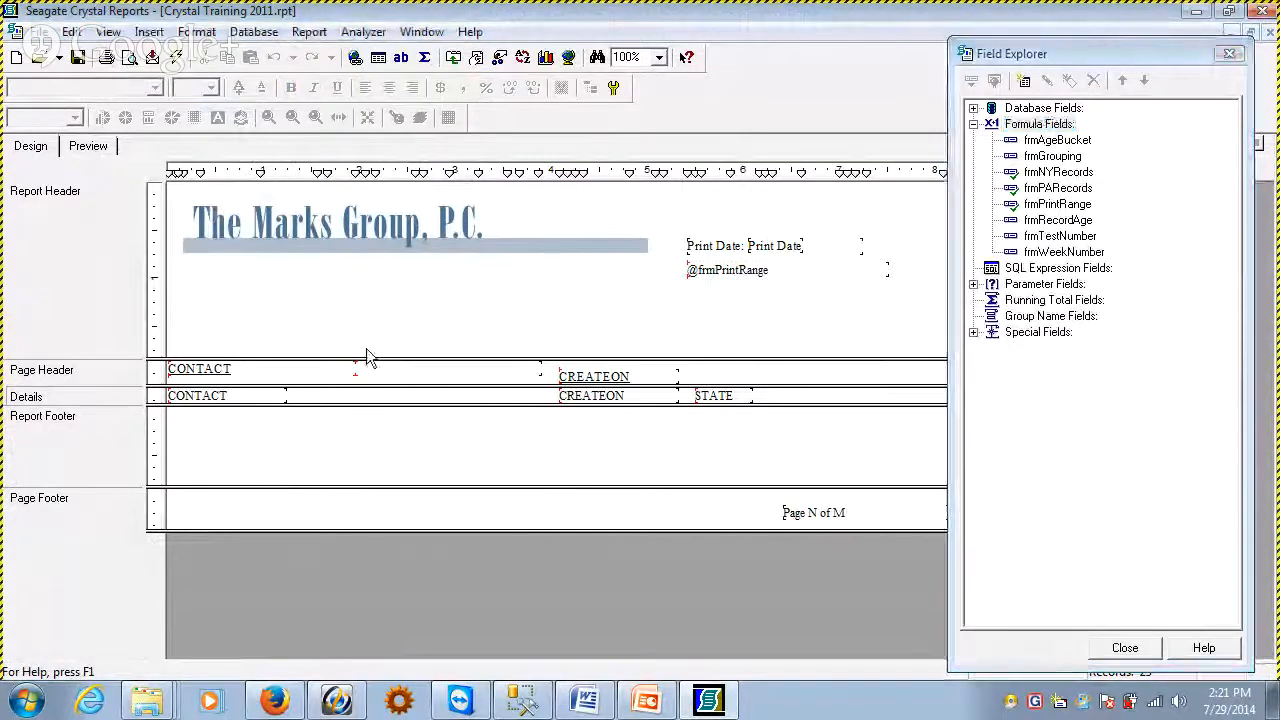
click(714, 396)
key(Delete)
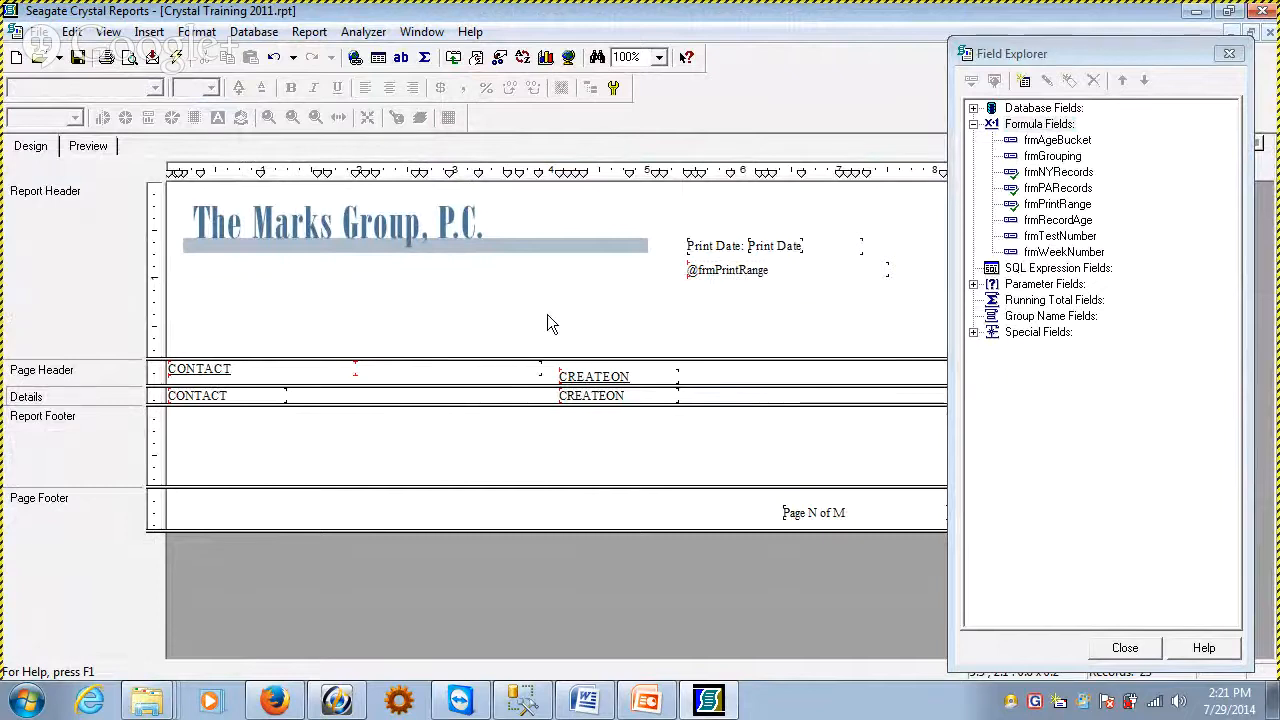
Align the CREATEON heading with the CONTACT heading and reduce the height of the Page Header section
drag(548, 315, 669, 456)
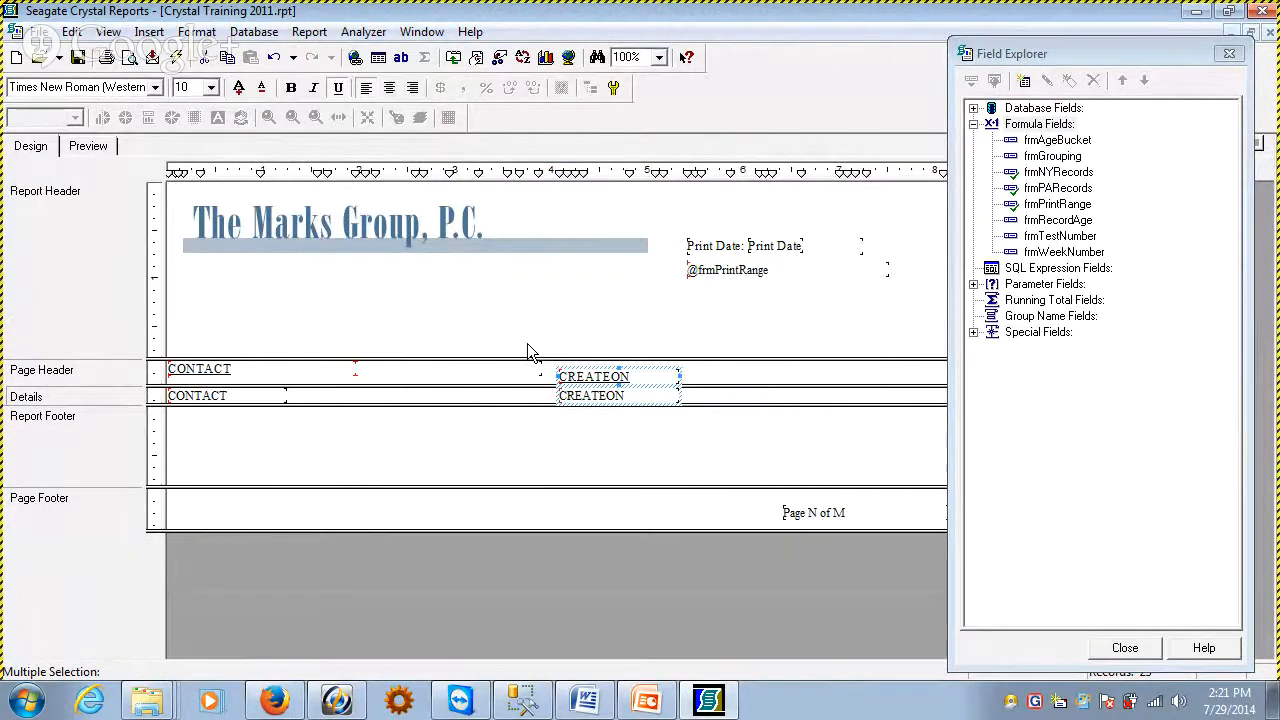
click(525, 522)
click(606, 379)
drag(606, 379, 606, 373)
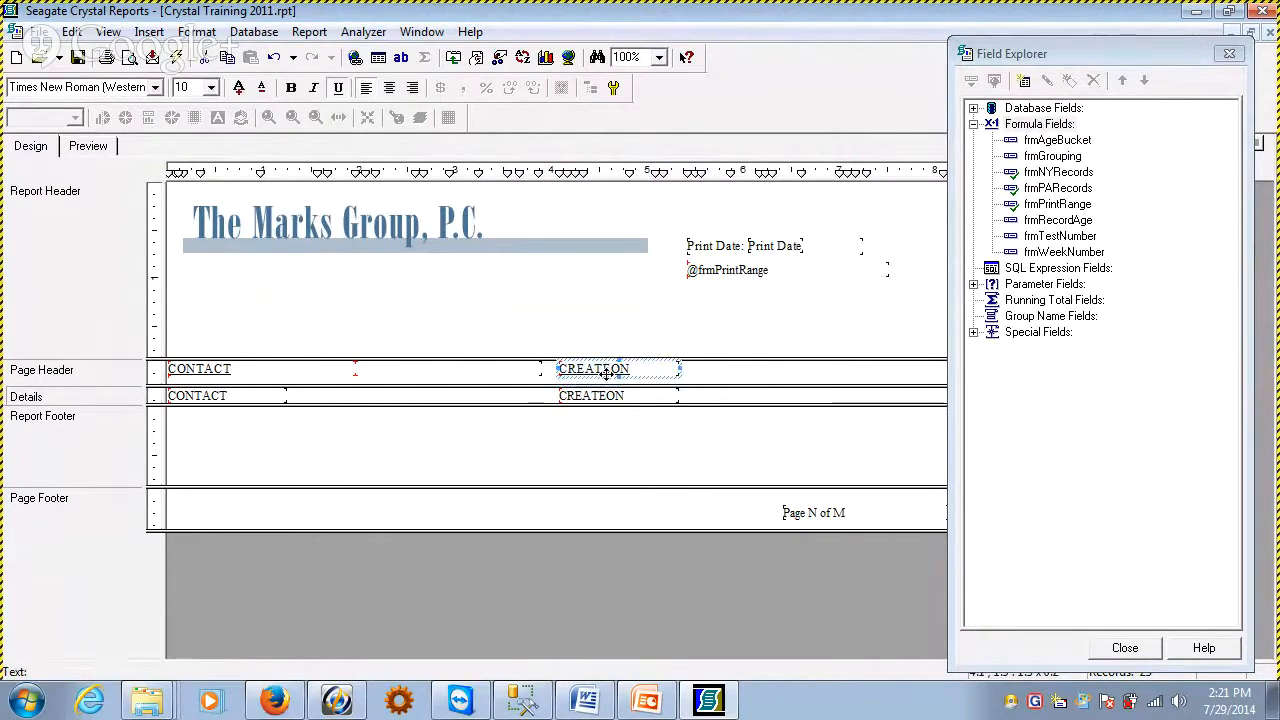
drag(462, 385, 451, 378)
click(442, 450)
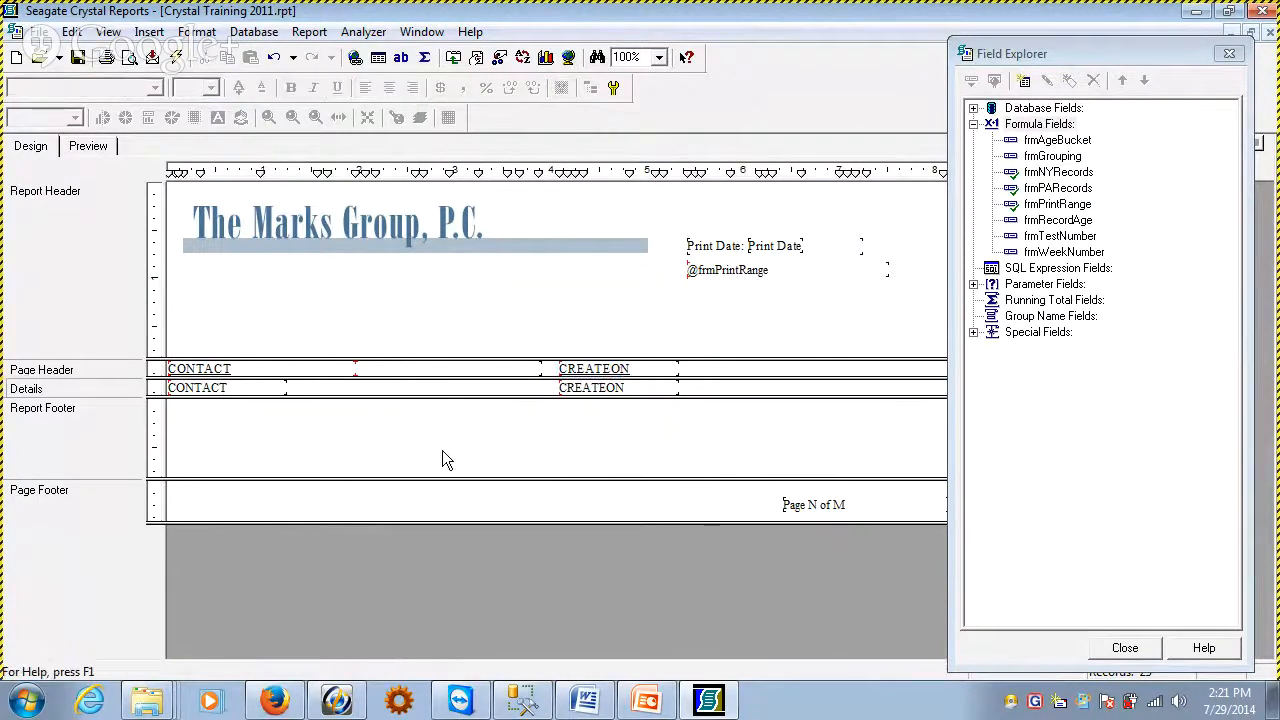
Show the parameter fields in the Field Explorer and try to delete the Creation_Range parameter
click(149, 32)
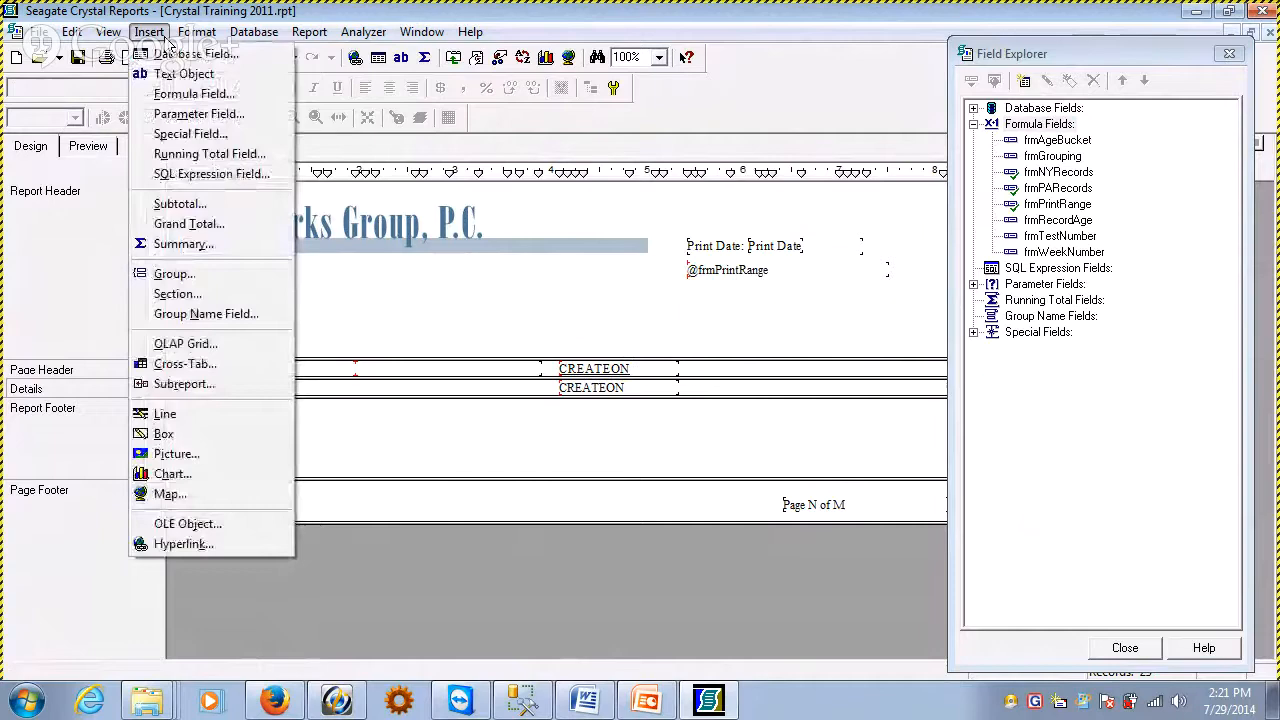
click(199, 113)
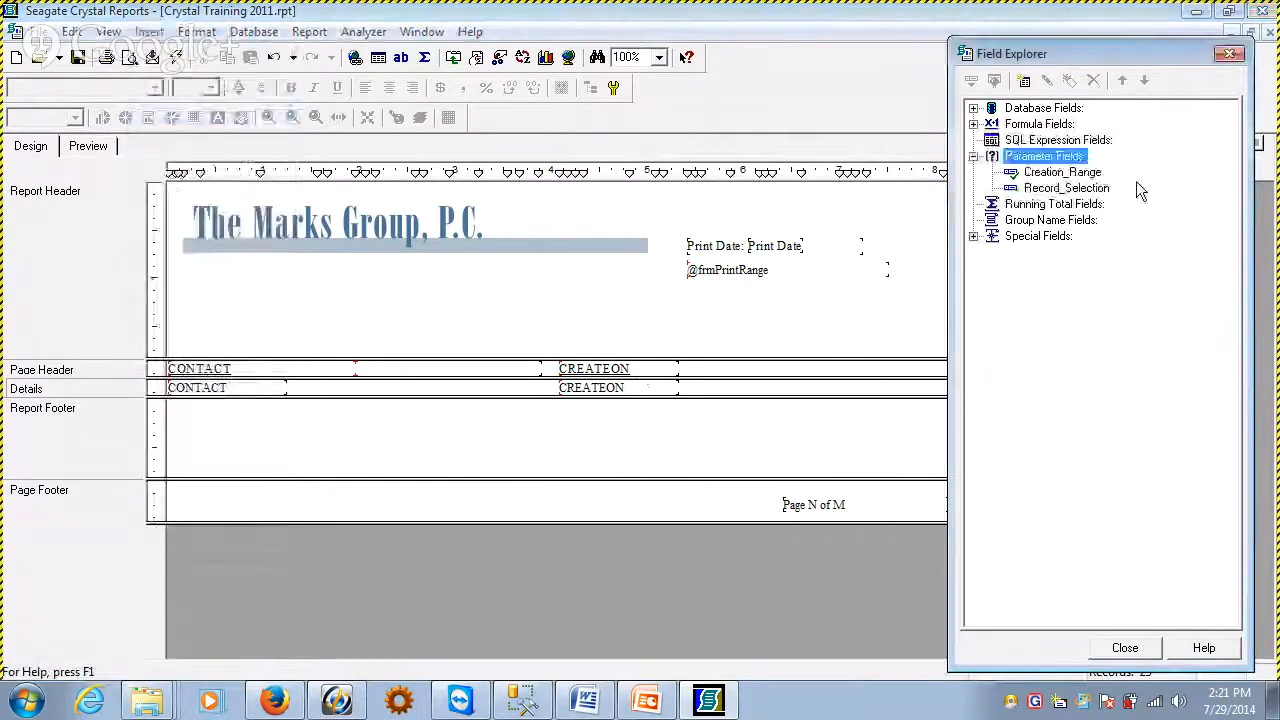
click(1062, 172)
right_click(1062, 172)
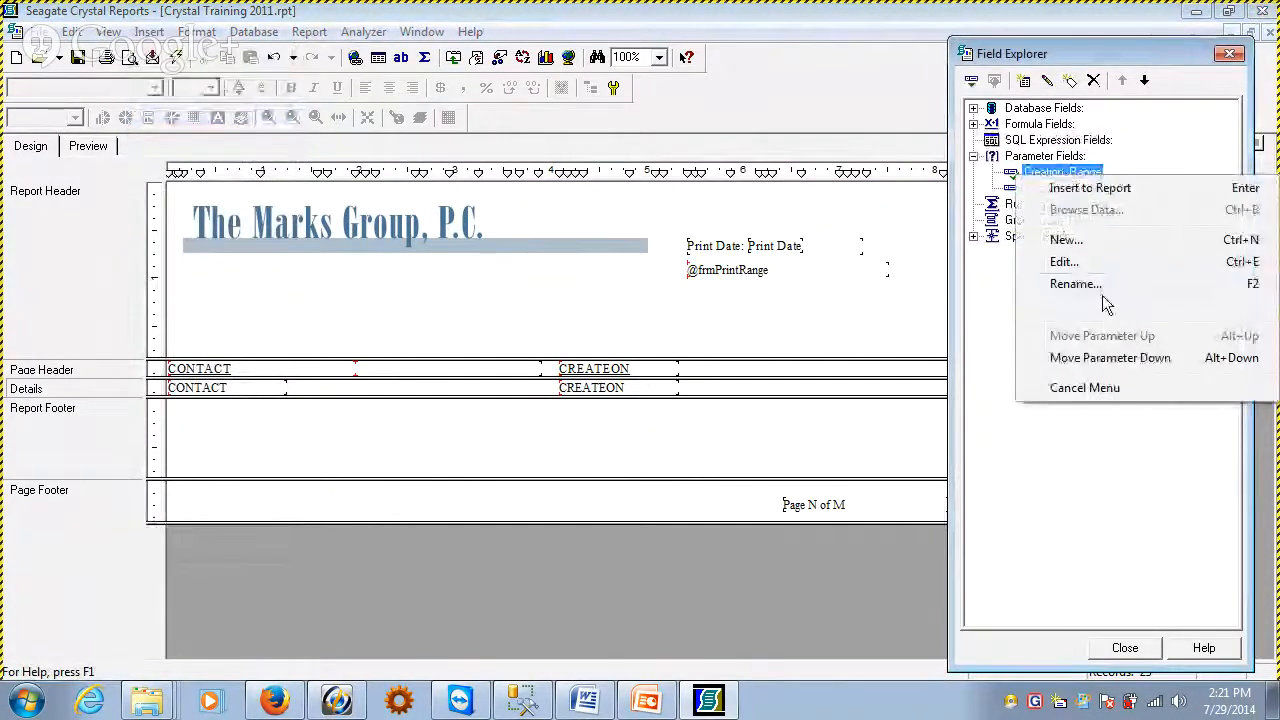
key(Delete)
click(1130, 430)
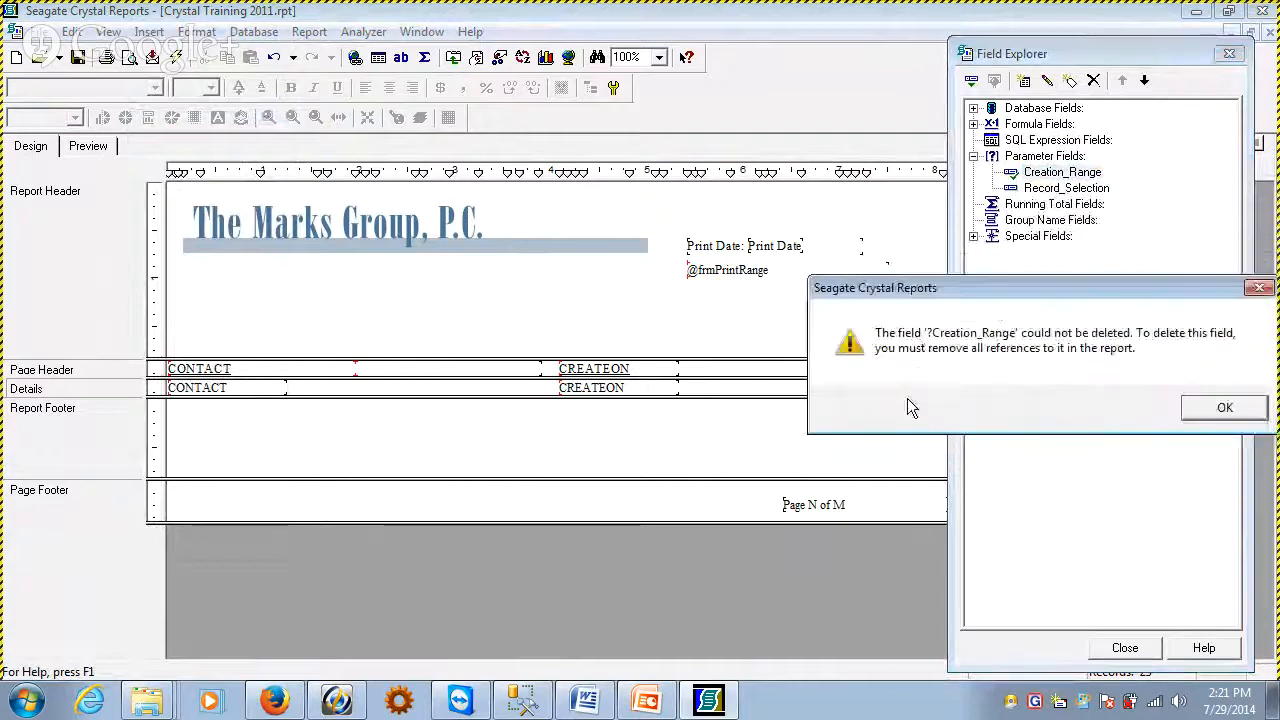
click(1228, 408)
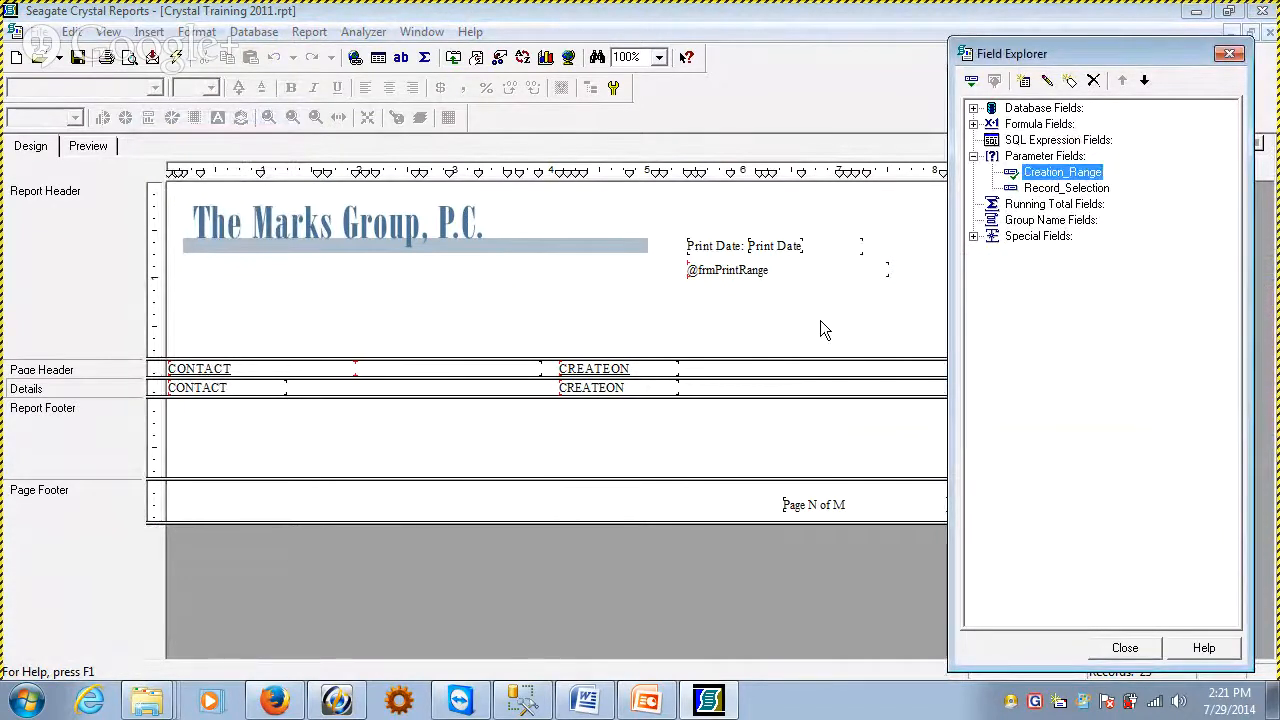
click(435, 432)
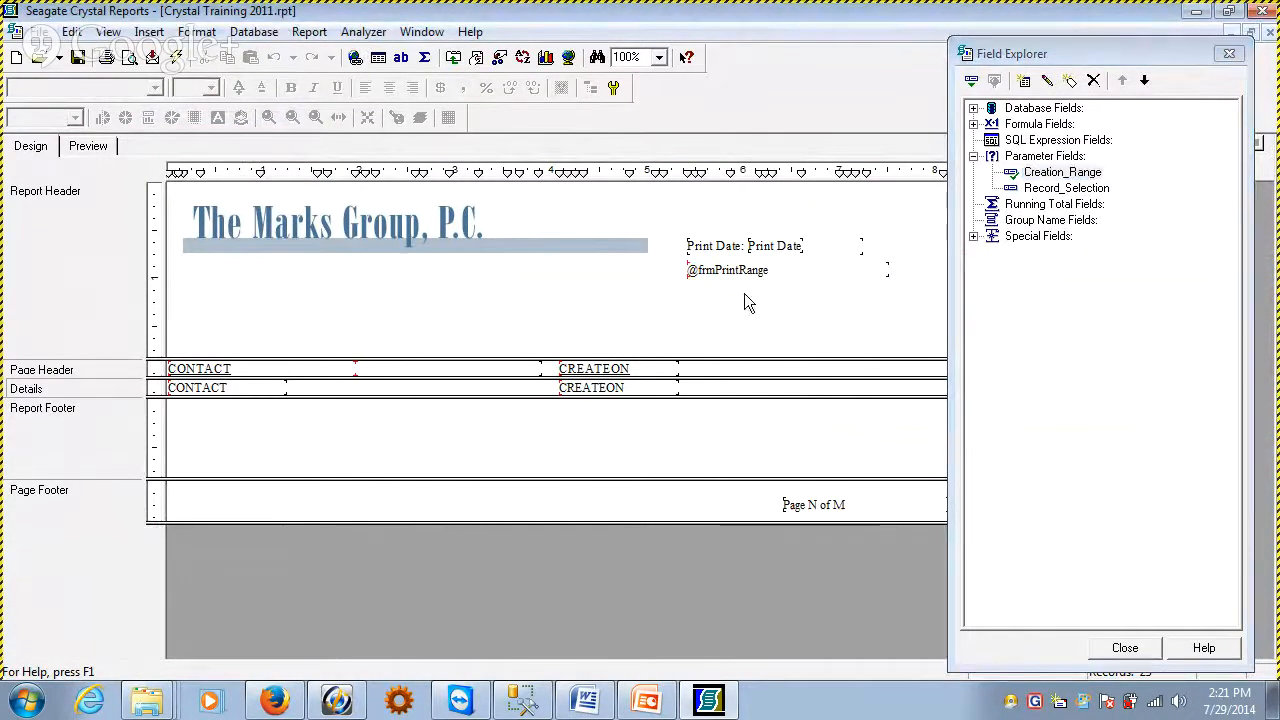
Check the report's record selection formula in the Select Expert and the formula editor without changing it
click(309, 31)
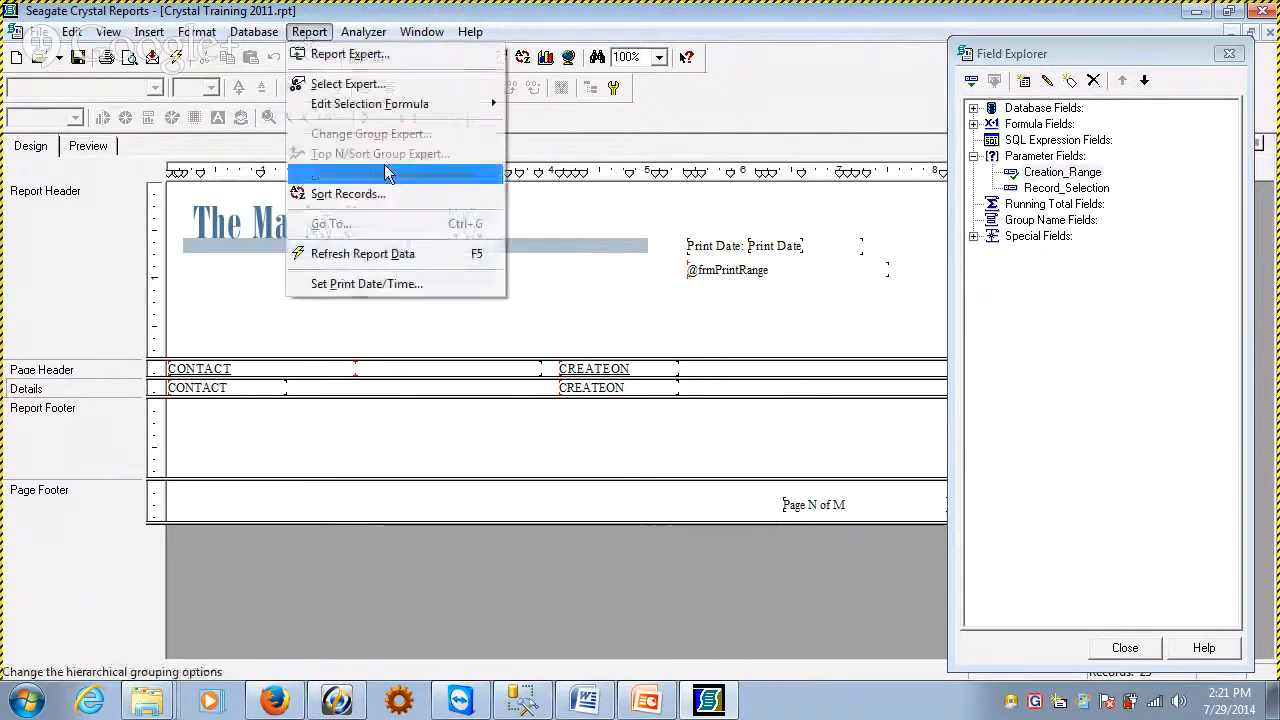
click(345, 84)
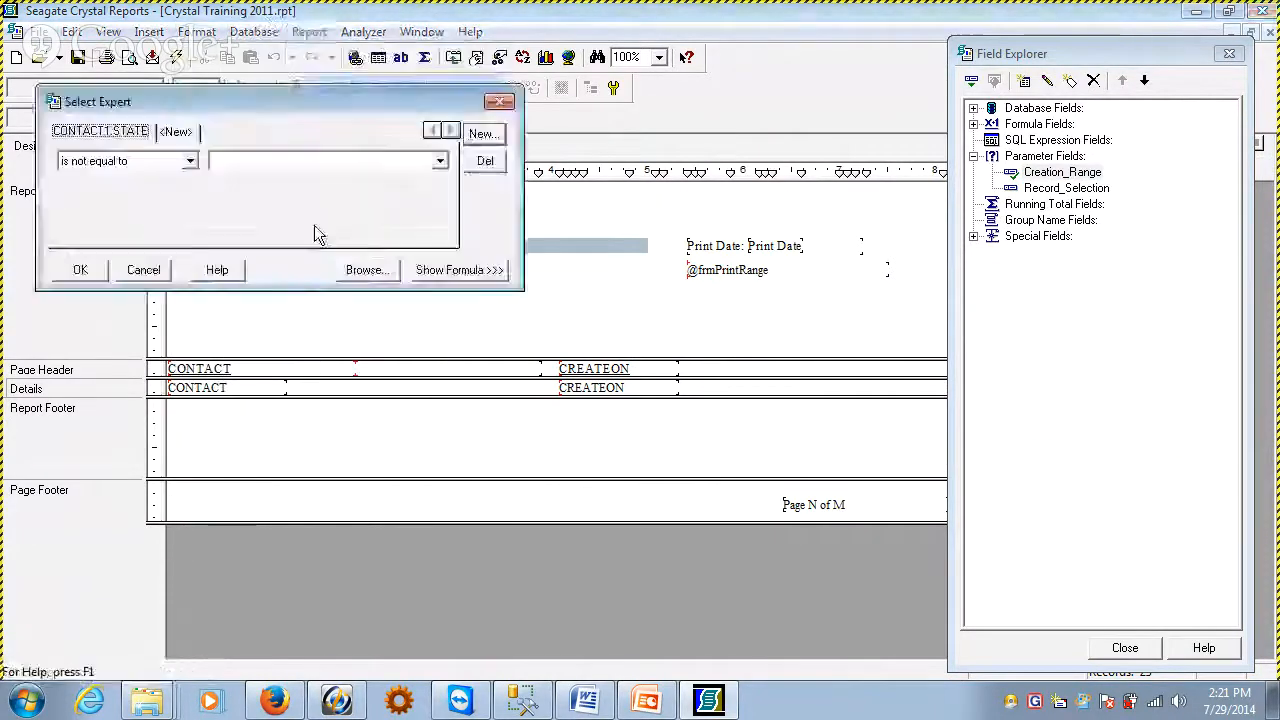
click(465, 270)
click(458, 302)
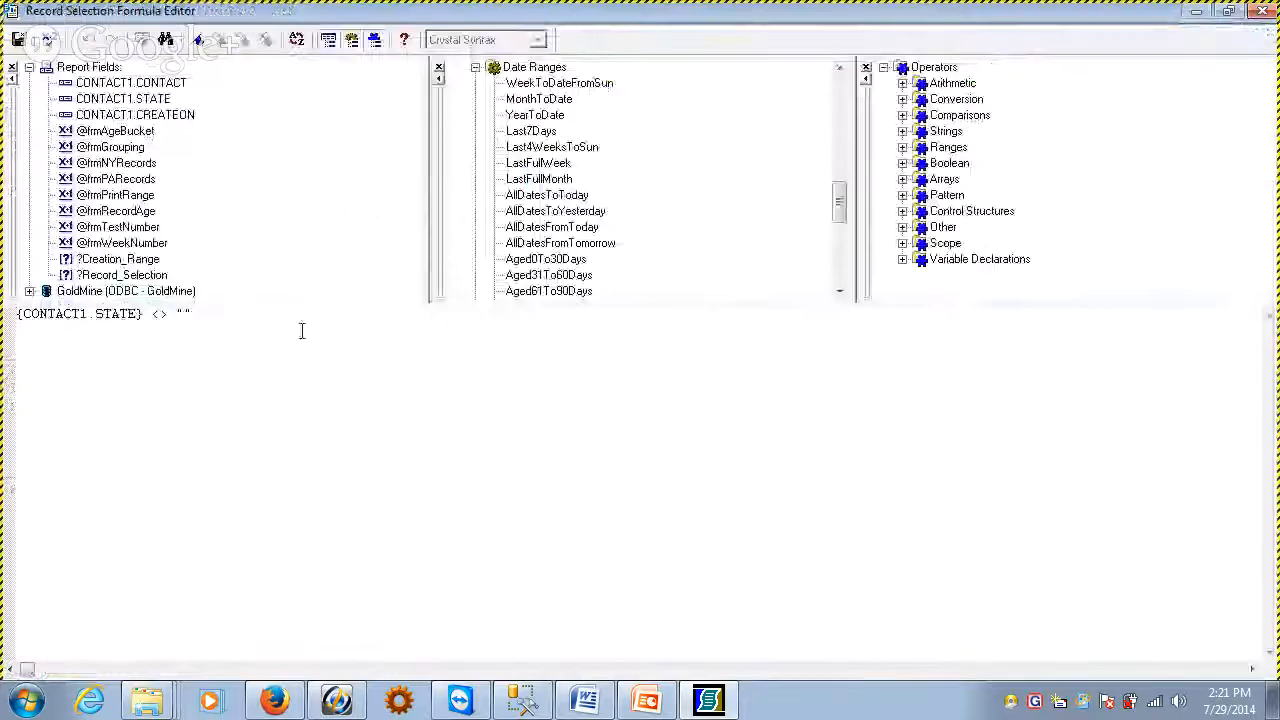
click(1262, 10)
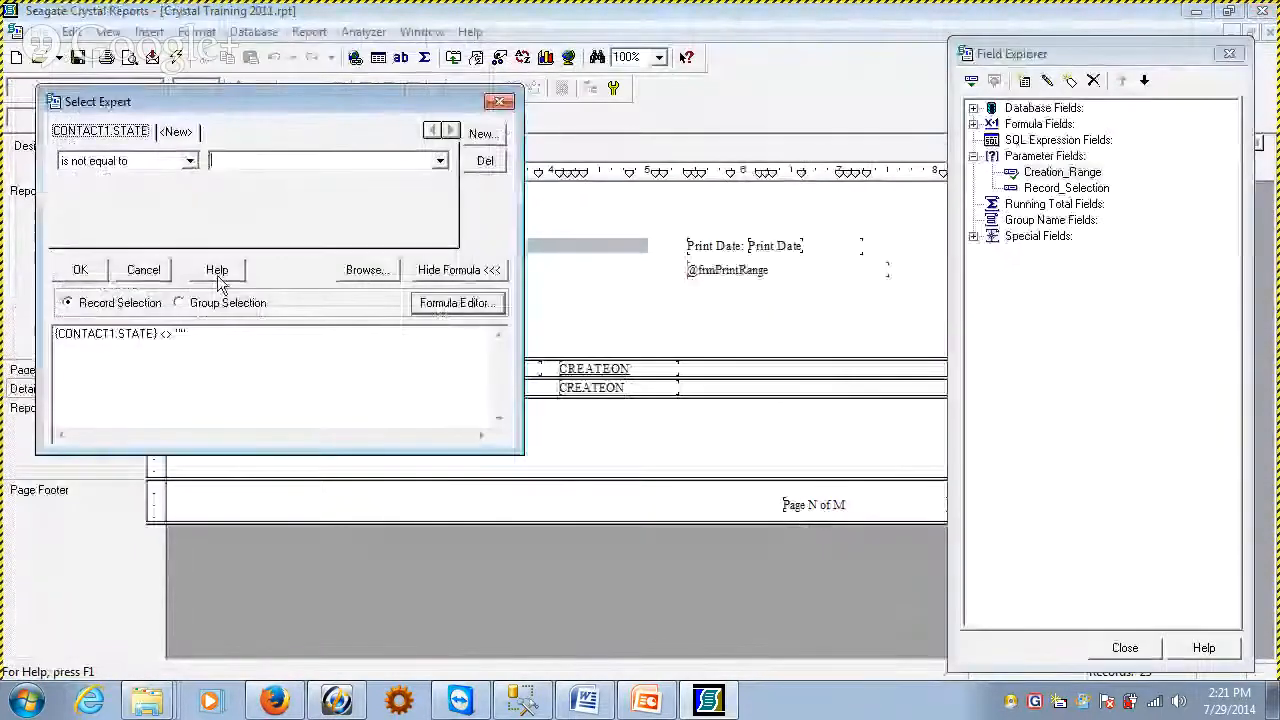
click(150, 271)
Start a new parameter field and name it pDateRange
right_click(1045, 158)
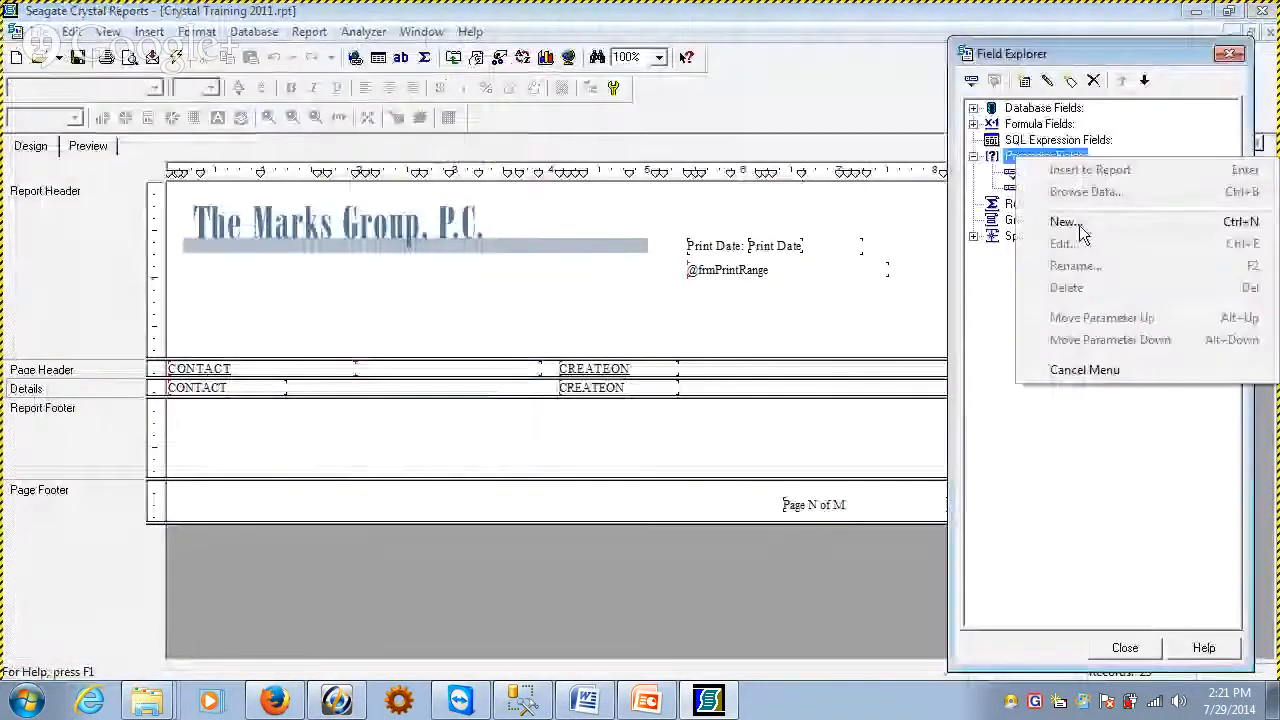
click(1080, 229)
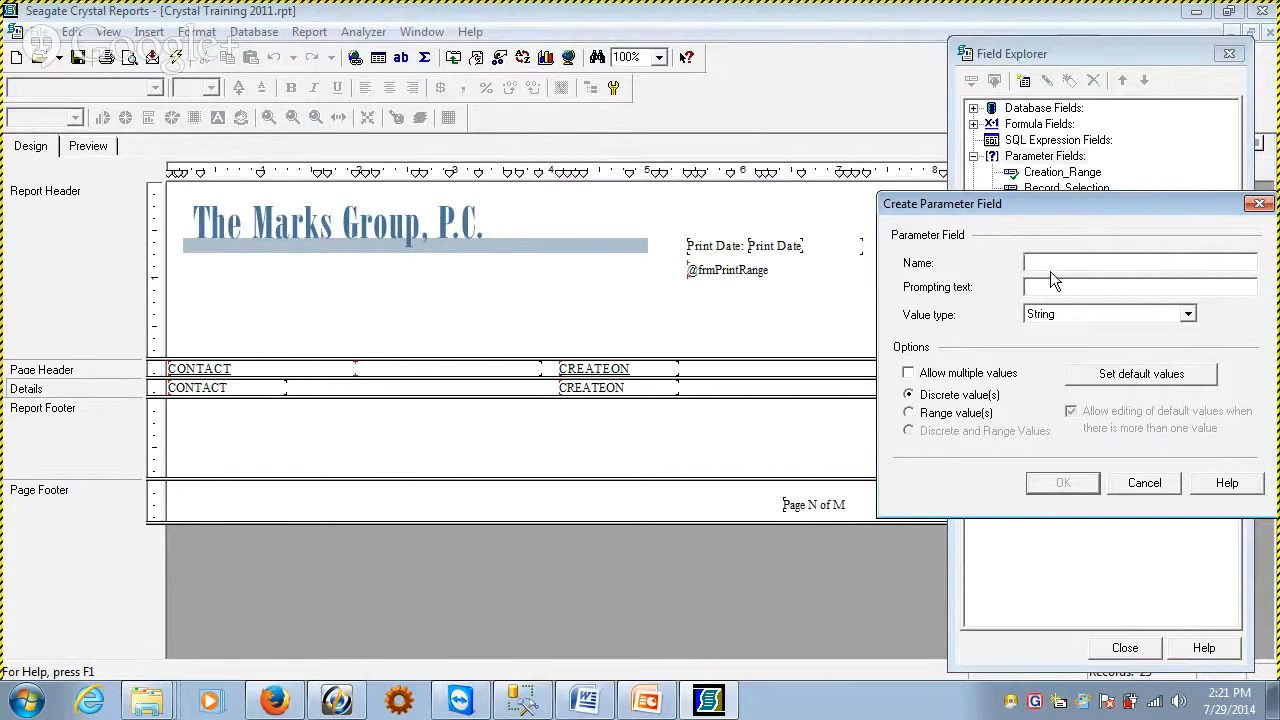
key(Tab)
text(pDateRab)
key(BackSpace)
text(nge)
Enter "Select a Date Range" as the parameter's prompting text and move the dialog clear of the Field Explorer
click(1124, 285)
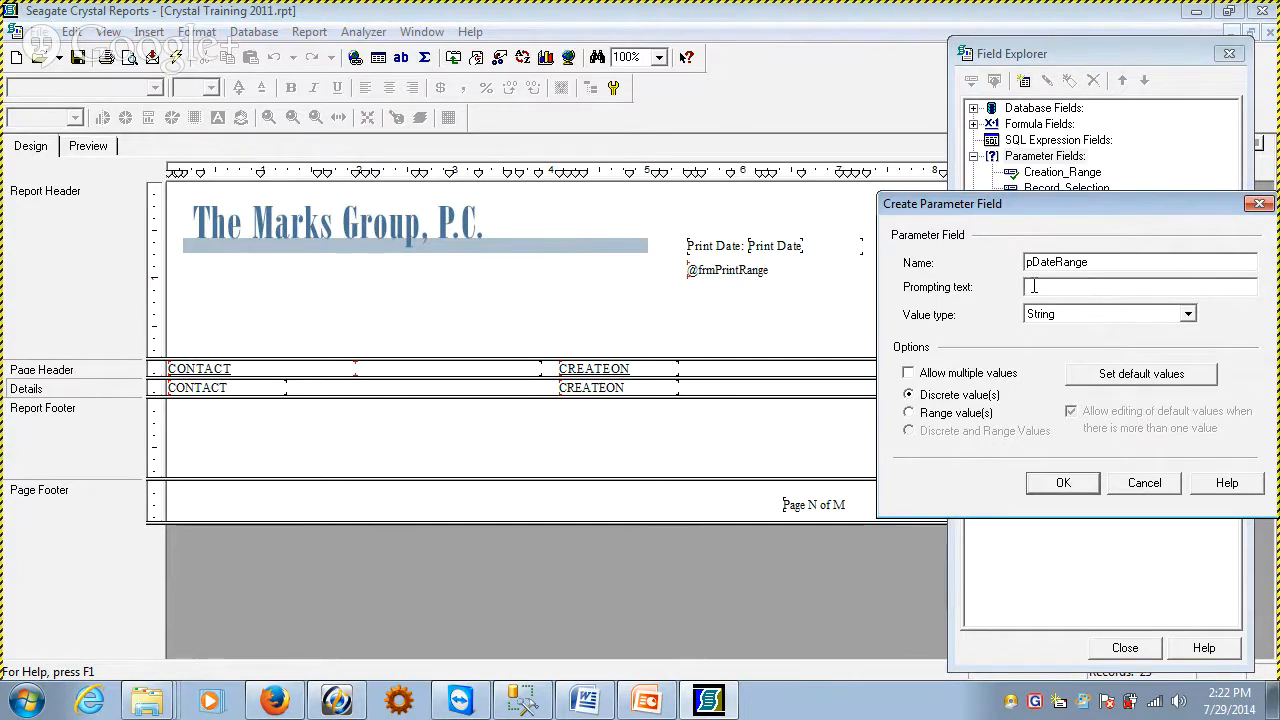
text(Selct)
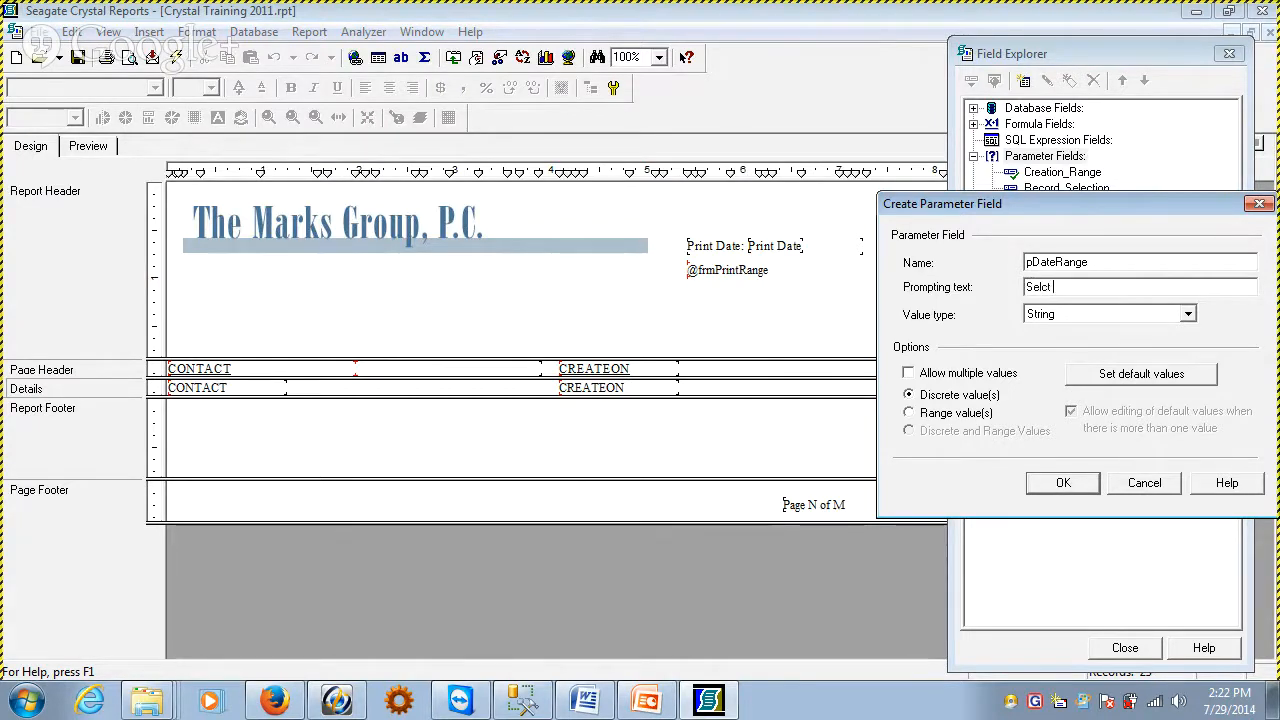
key(BackSpace)
key(BackSpace)
text(ect a Date Range)
drag(1029, 204, 882, 152)
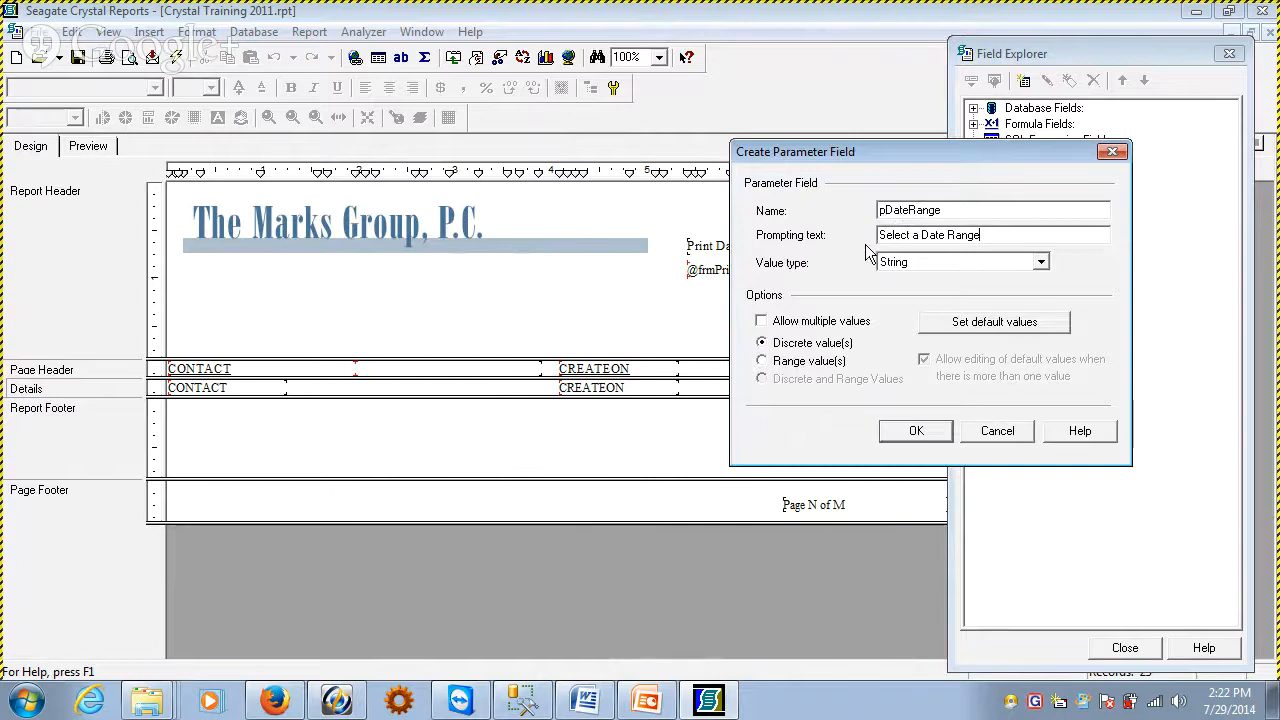
Set the pDateRange parameter's value type to Date and make it accept range values
click(893, 262)
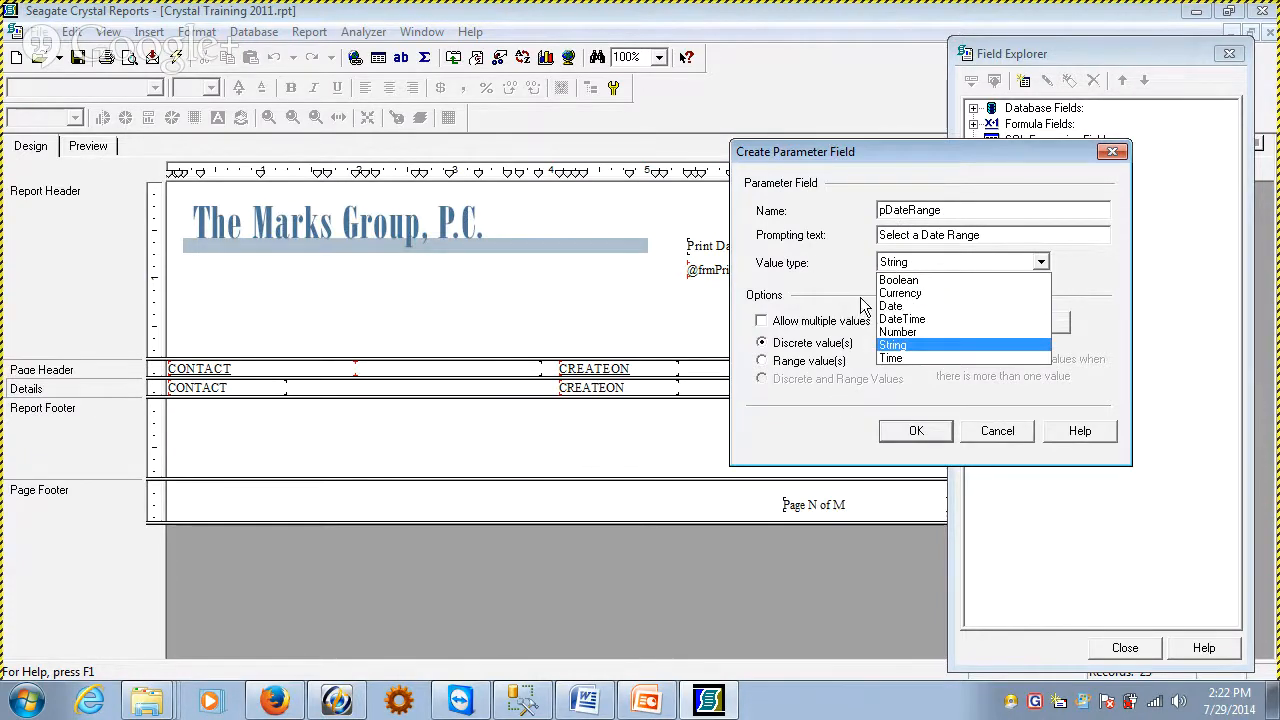
click(902, 307)
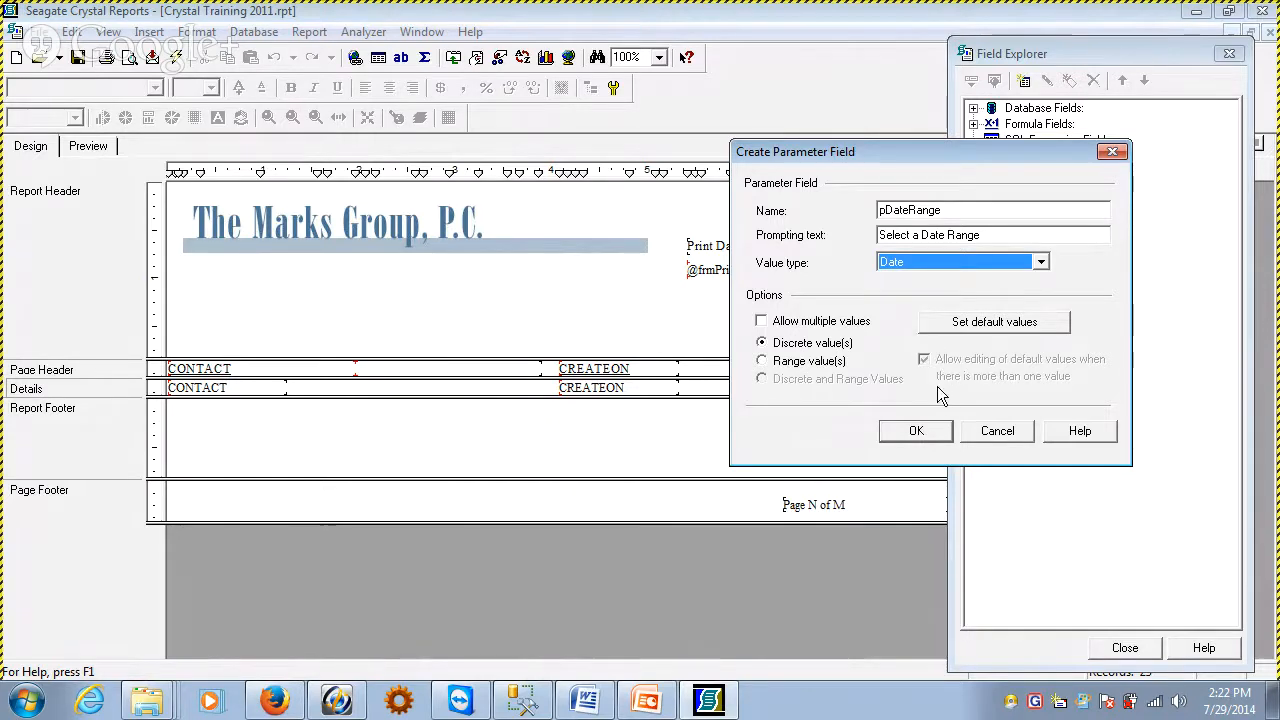
click(795, 362)
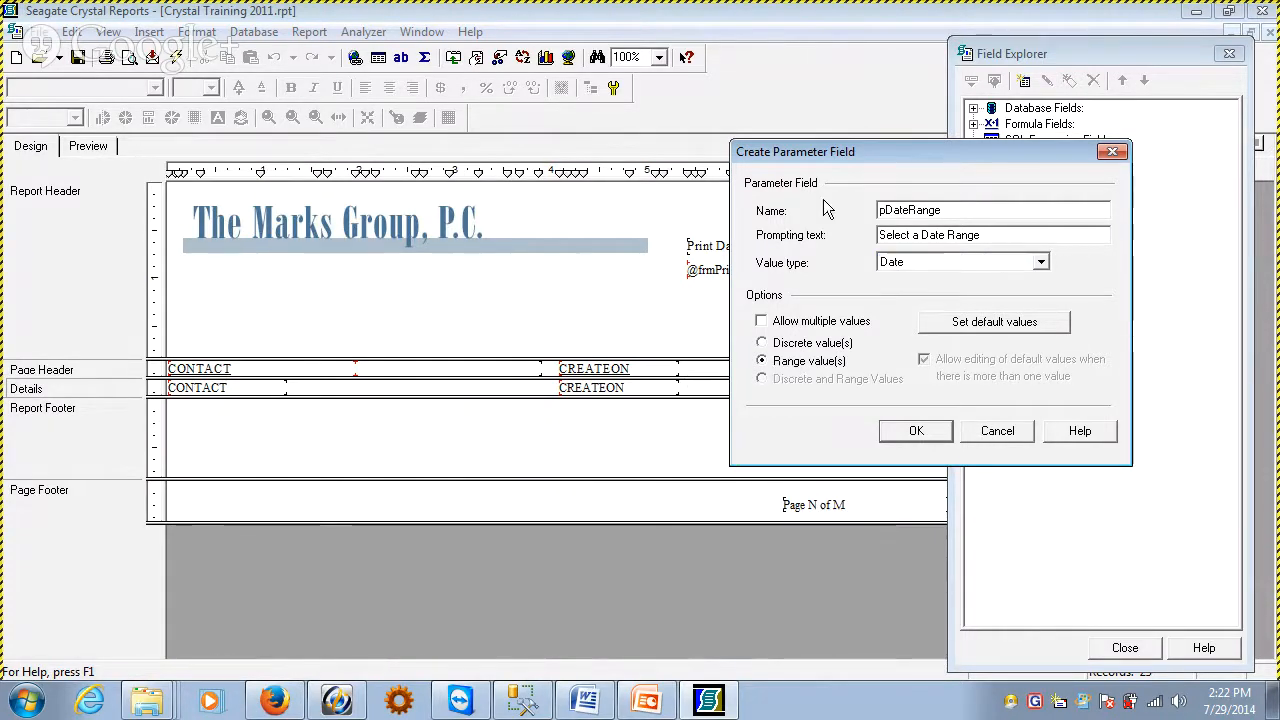
Create the pDateRange parameter field as configured and check the report preview with it in place
click(924, 439)
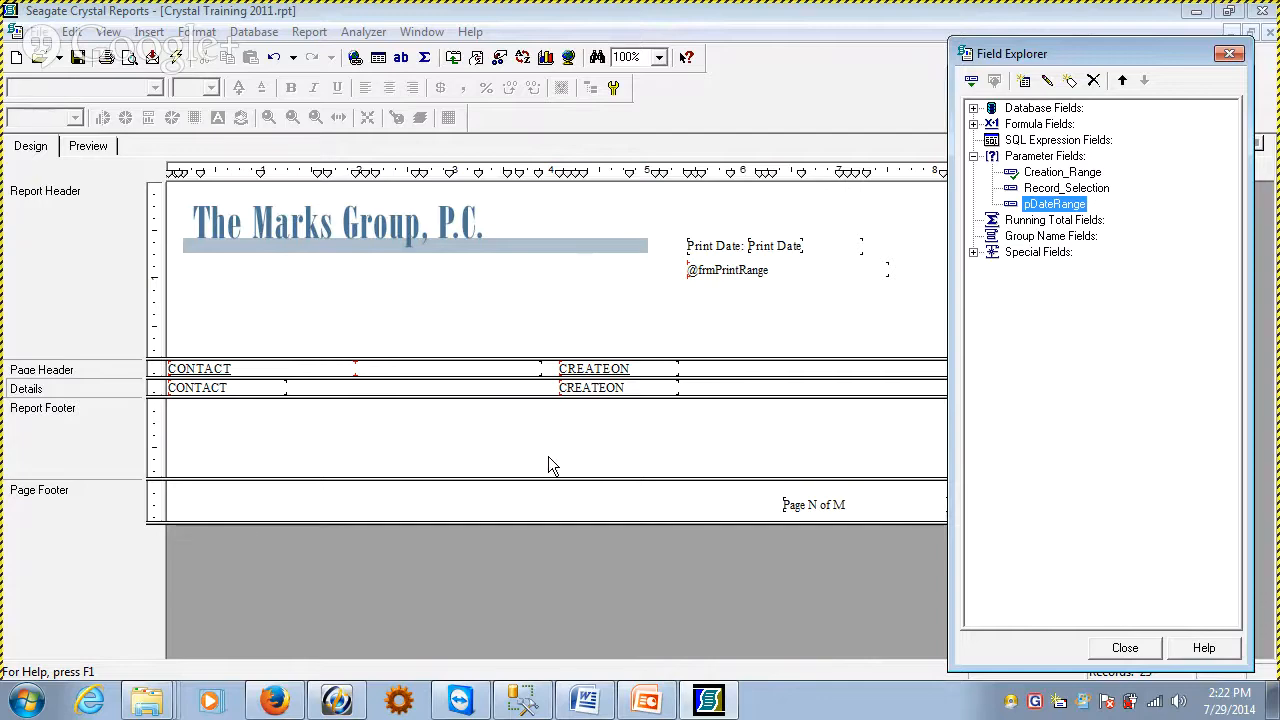
click(88, 146)
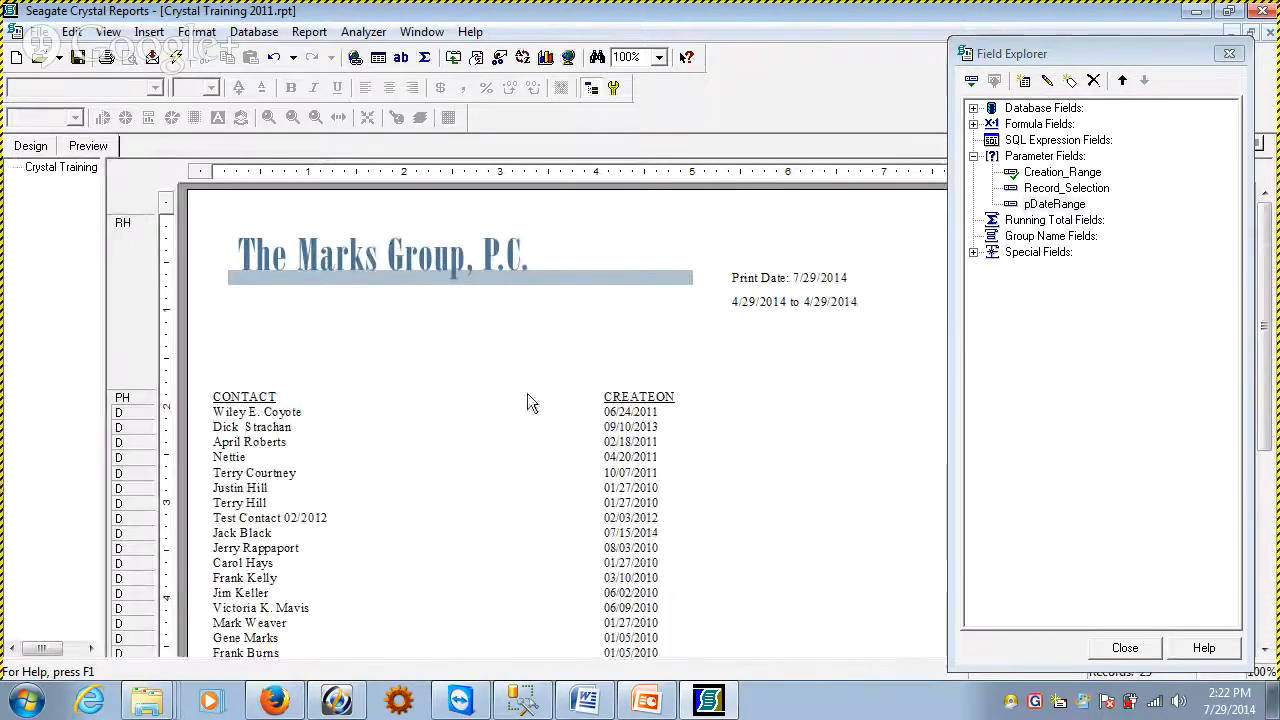
click(298, 412)
click(298, 406)
click(535, 383)
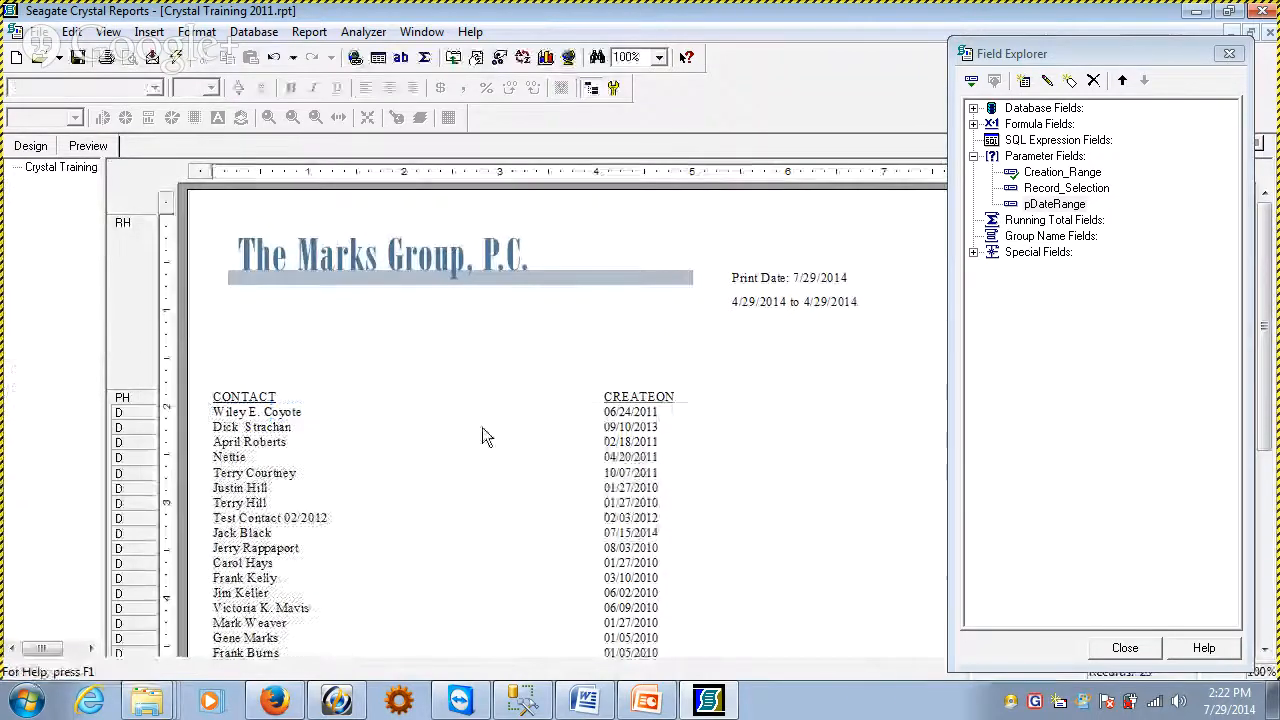
click(30, 146)
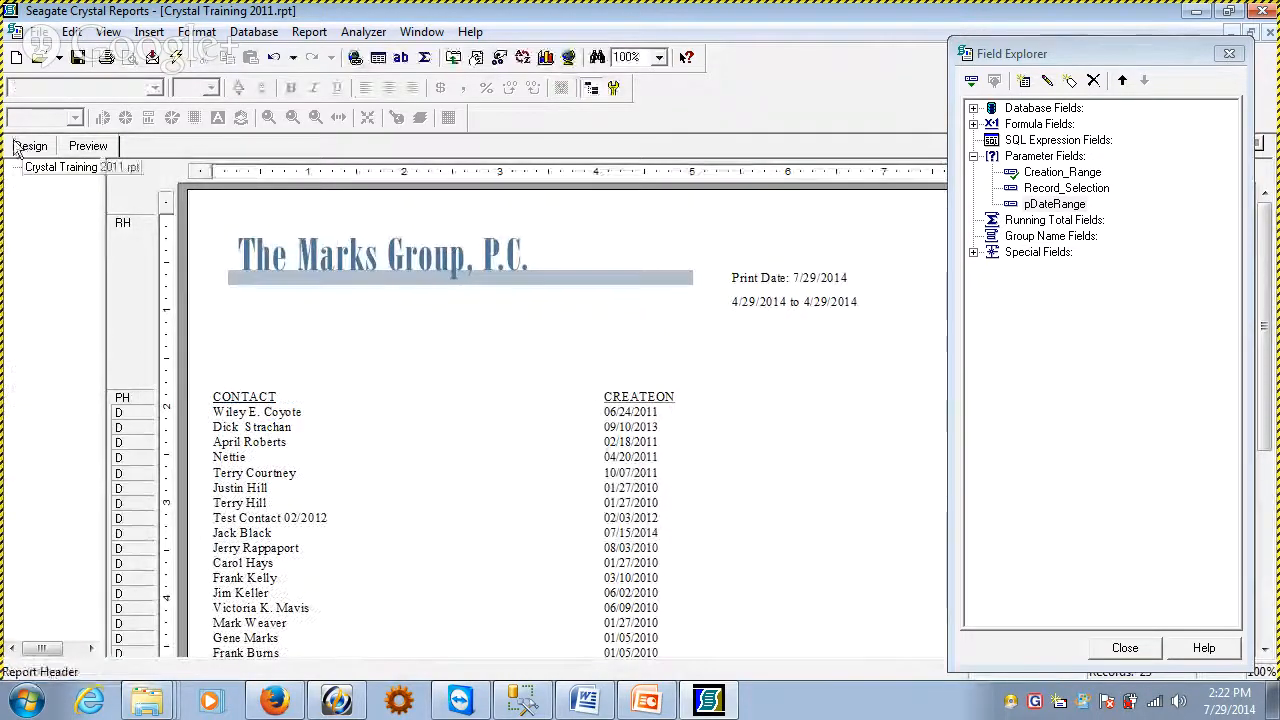
click(1054, 204)
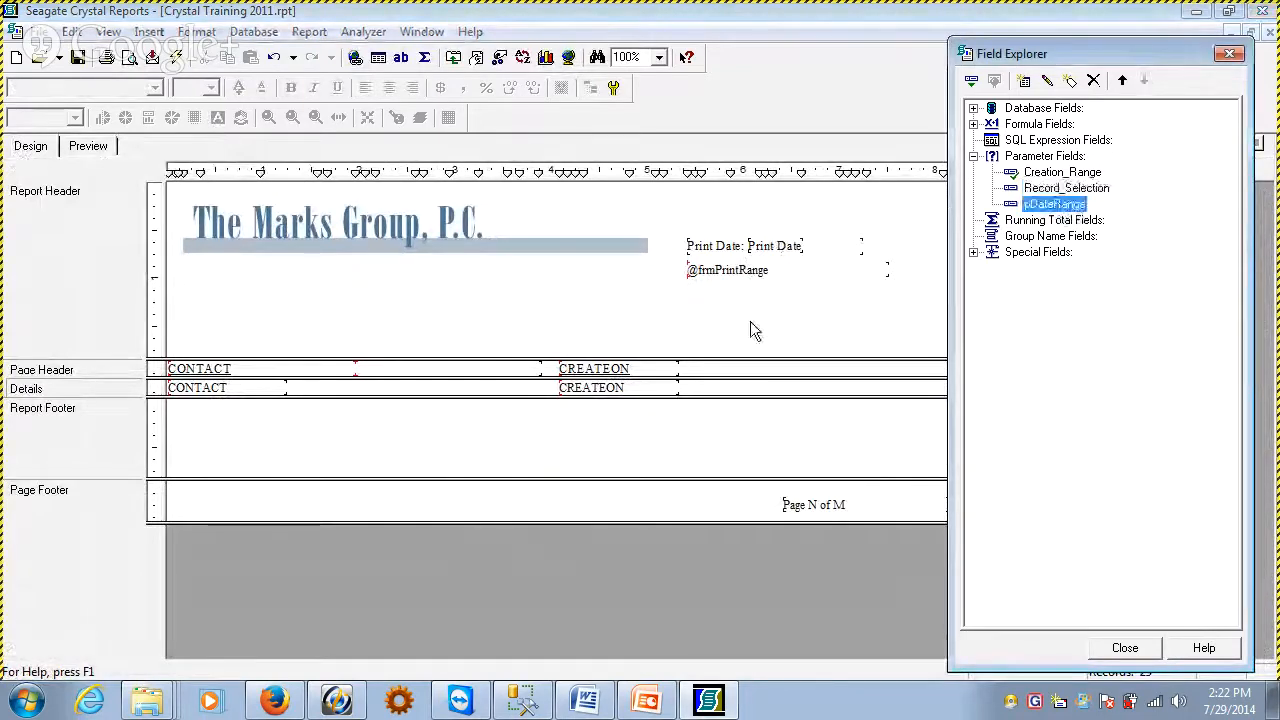
Replace the record selection formula with {CONTACT1.CREATEON} IN {?pDateRange}
click(302, 33)
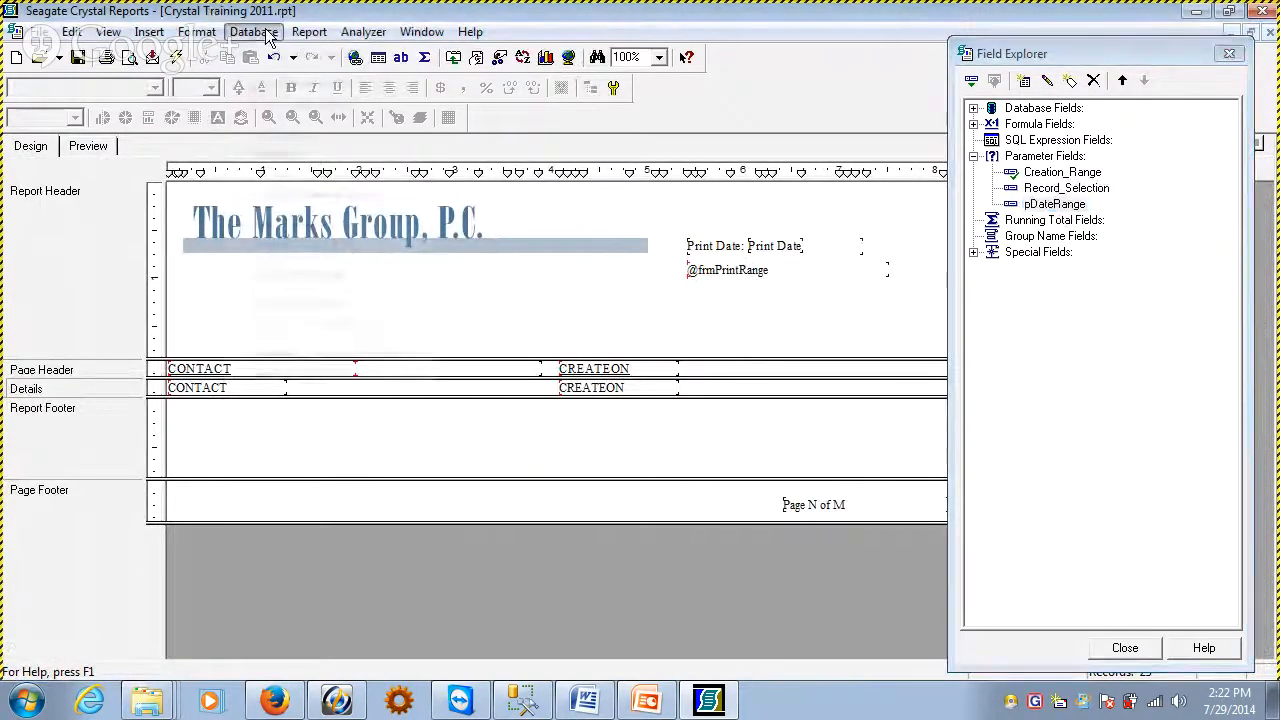
click(339, 90)
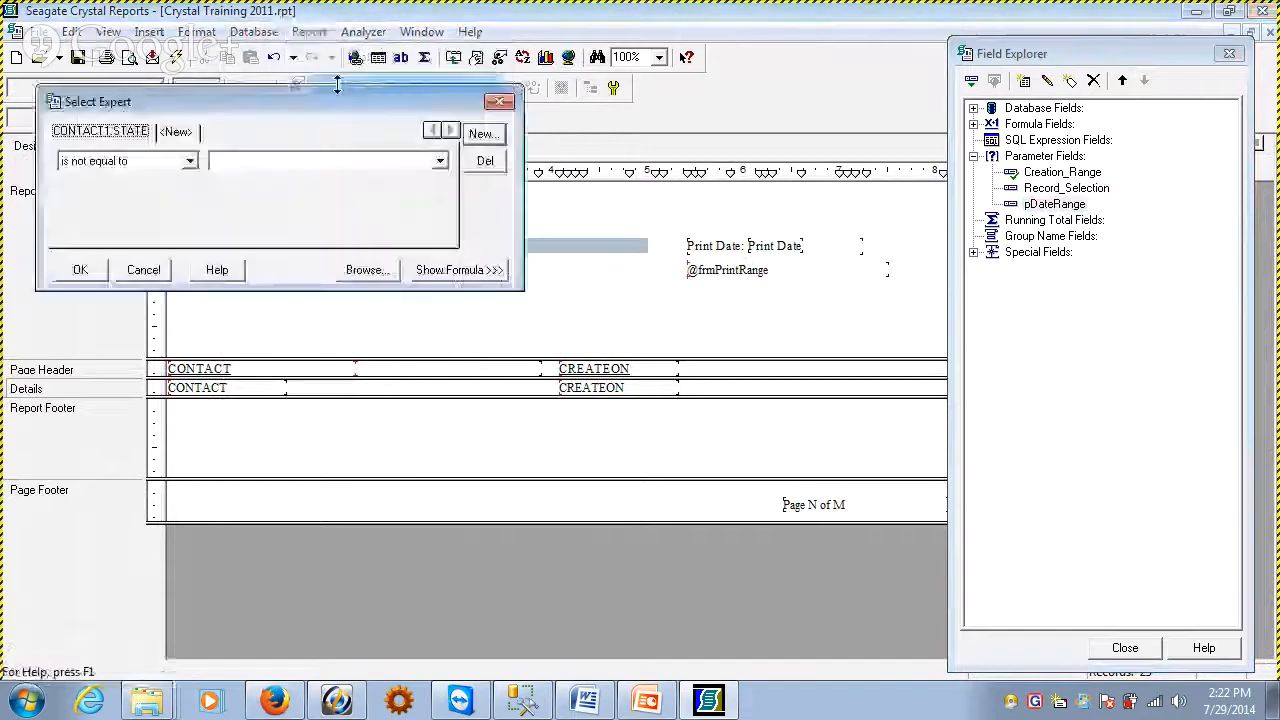
click(487, 276)
click(482, 306)
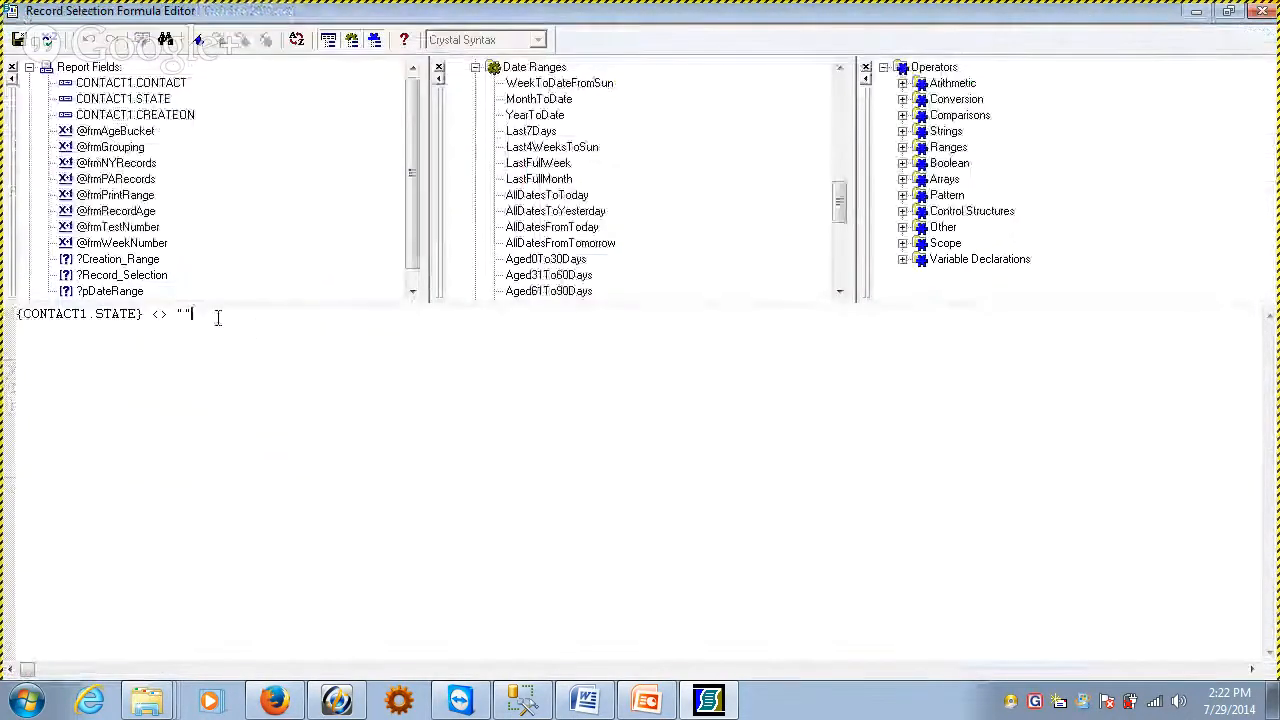
key(ctrl+a)
key(Delete)
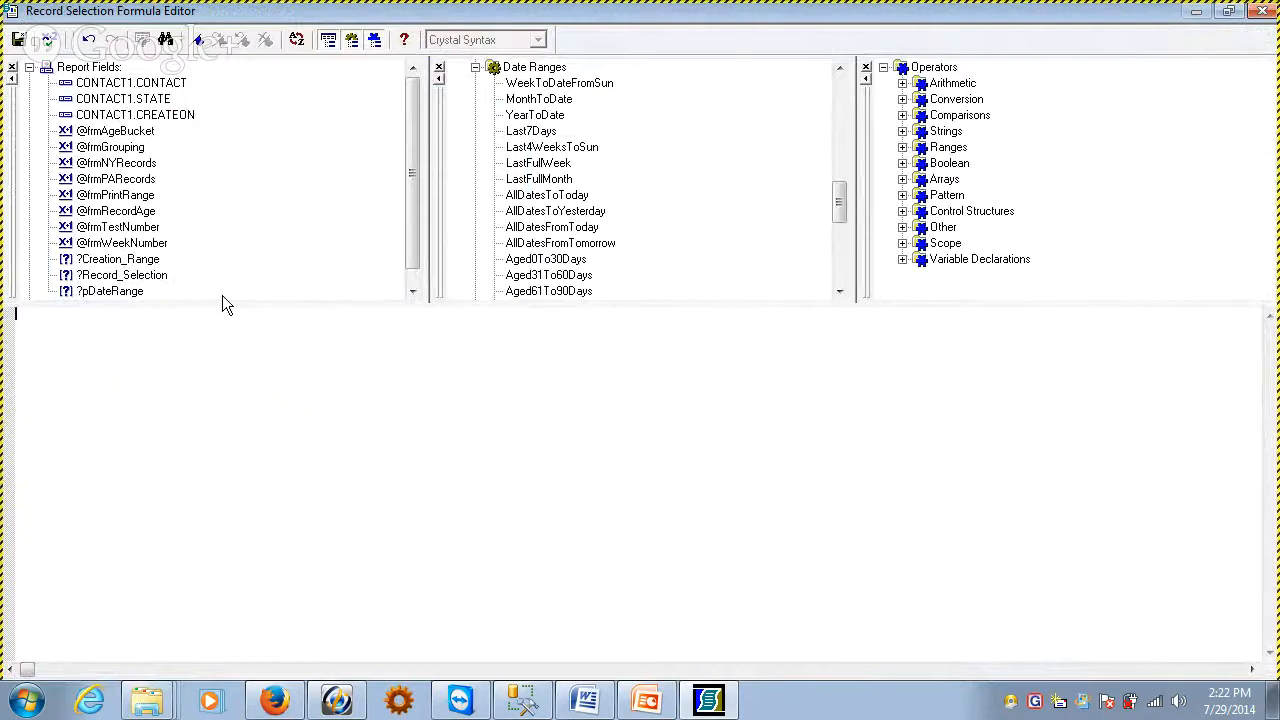
double_click(174, 115)
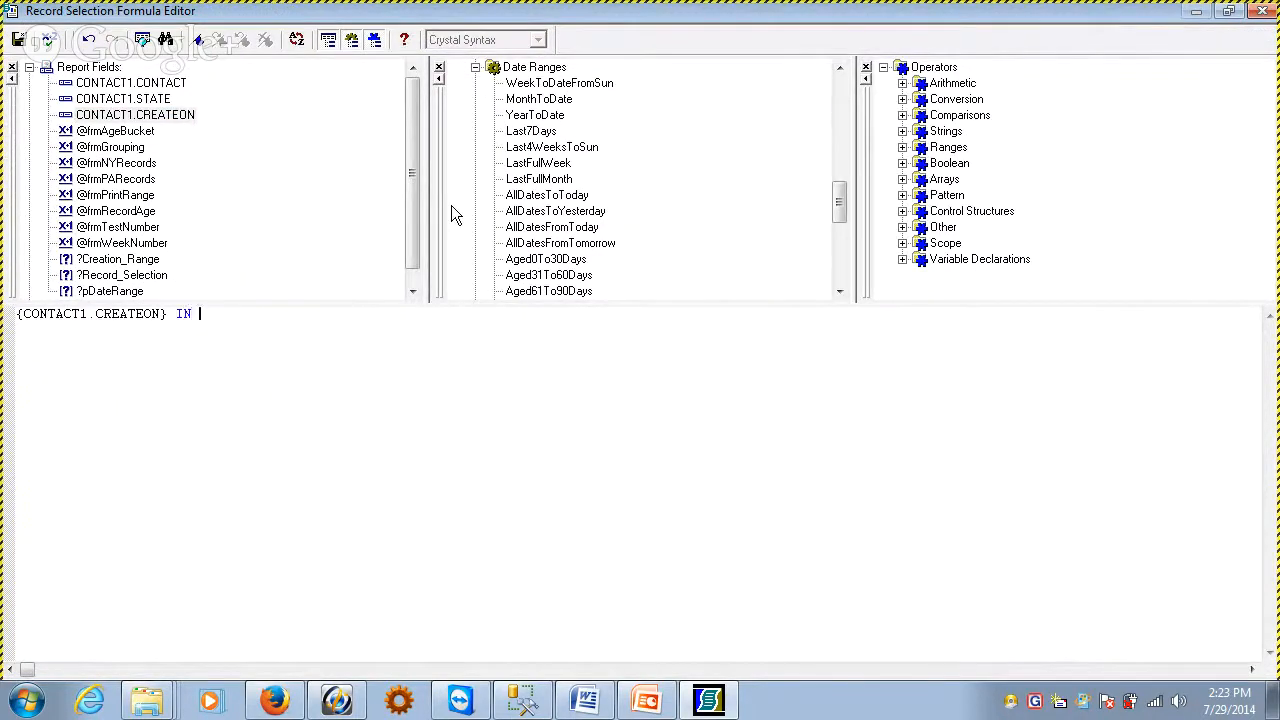
double_click(120, 291)
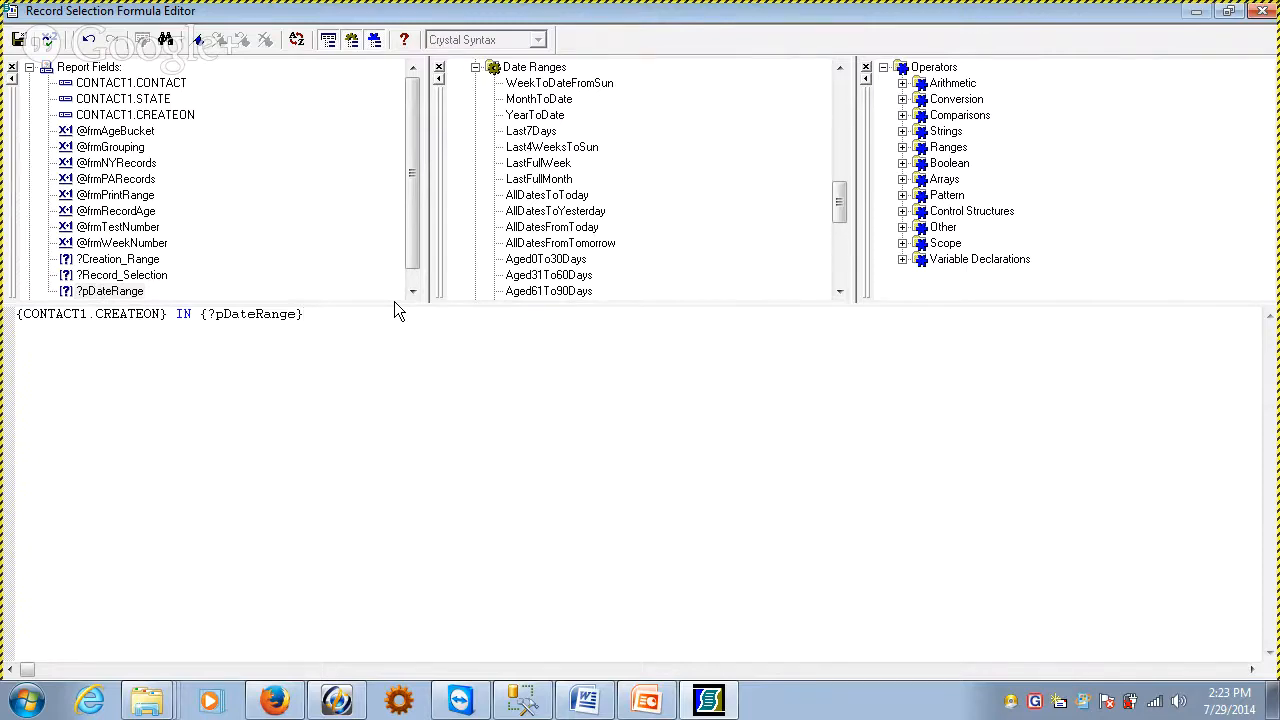
Change the formula's IN {?pDateRange} part to the comparison >= STARTDATE and <= ENDDATE
click(176, 314)
drag(176, 315, 512, 300)
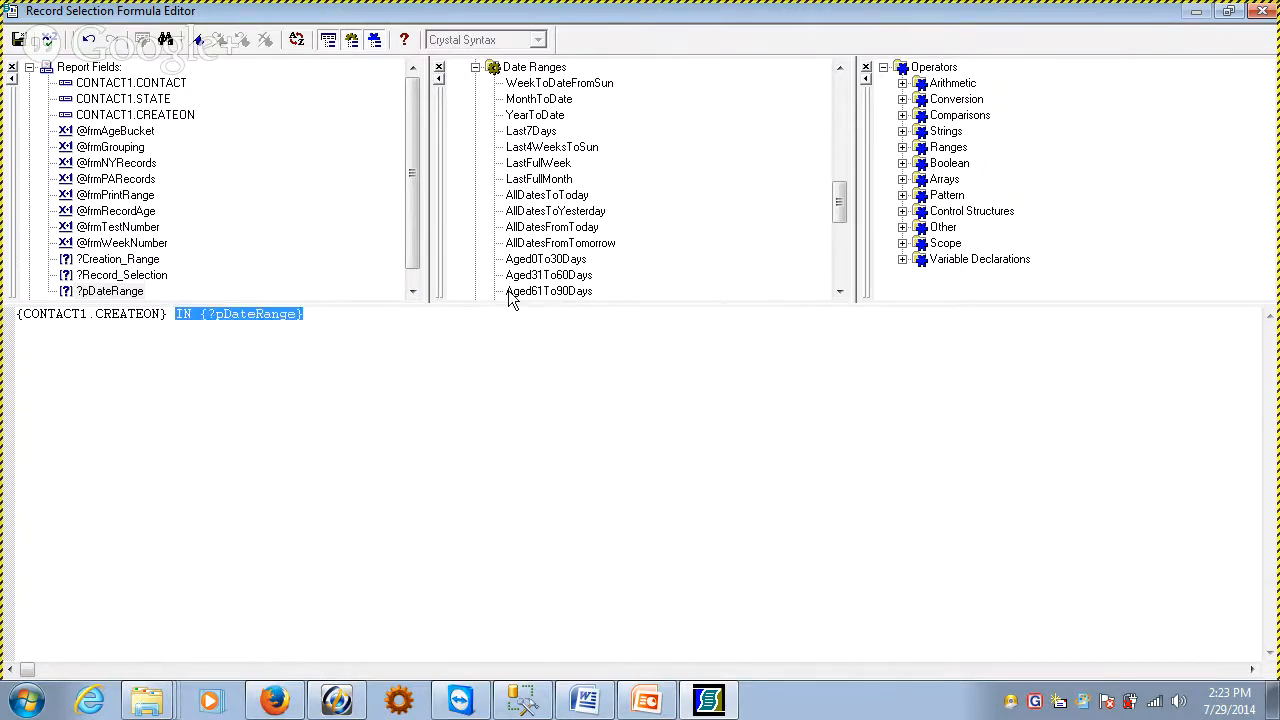
key(Delete)
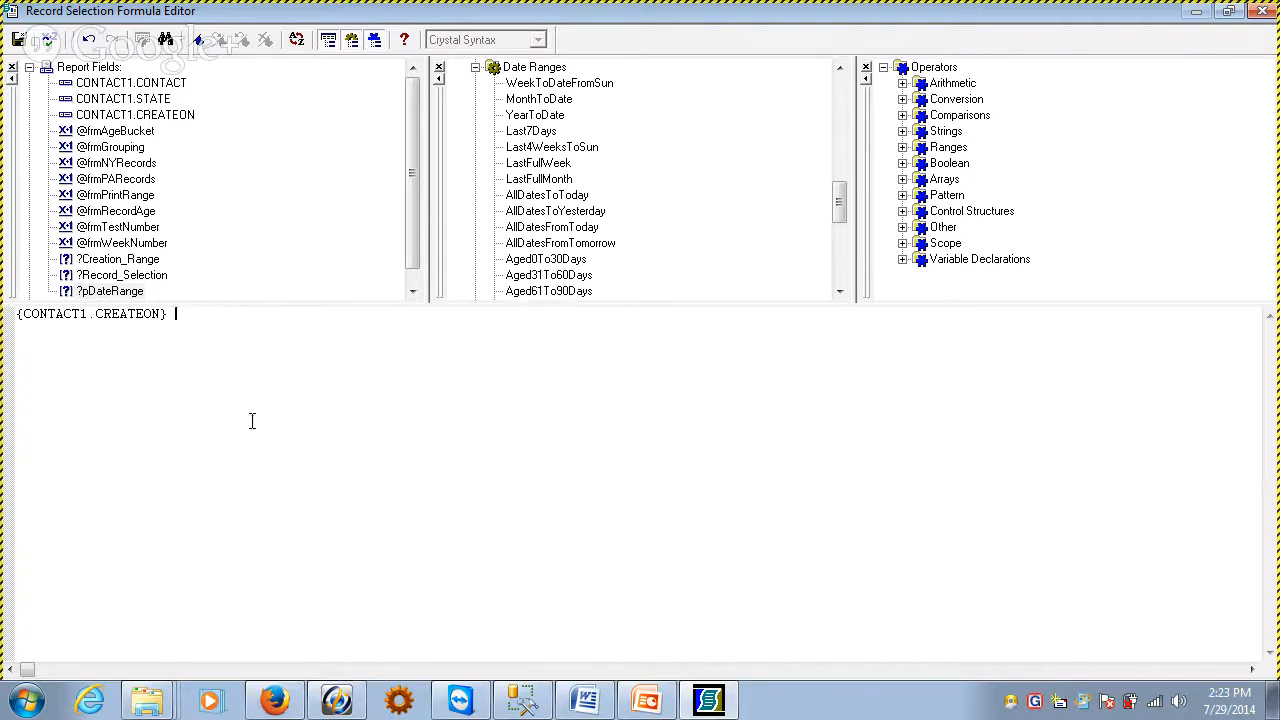
text(<= STARTDAT)
key(BackSpace)
text(>)
key(BackSpace)
text(<= ENDDATE)
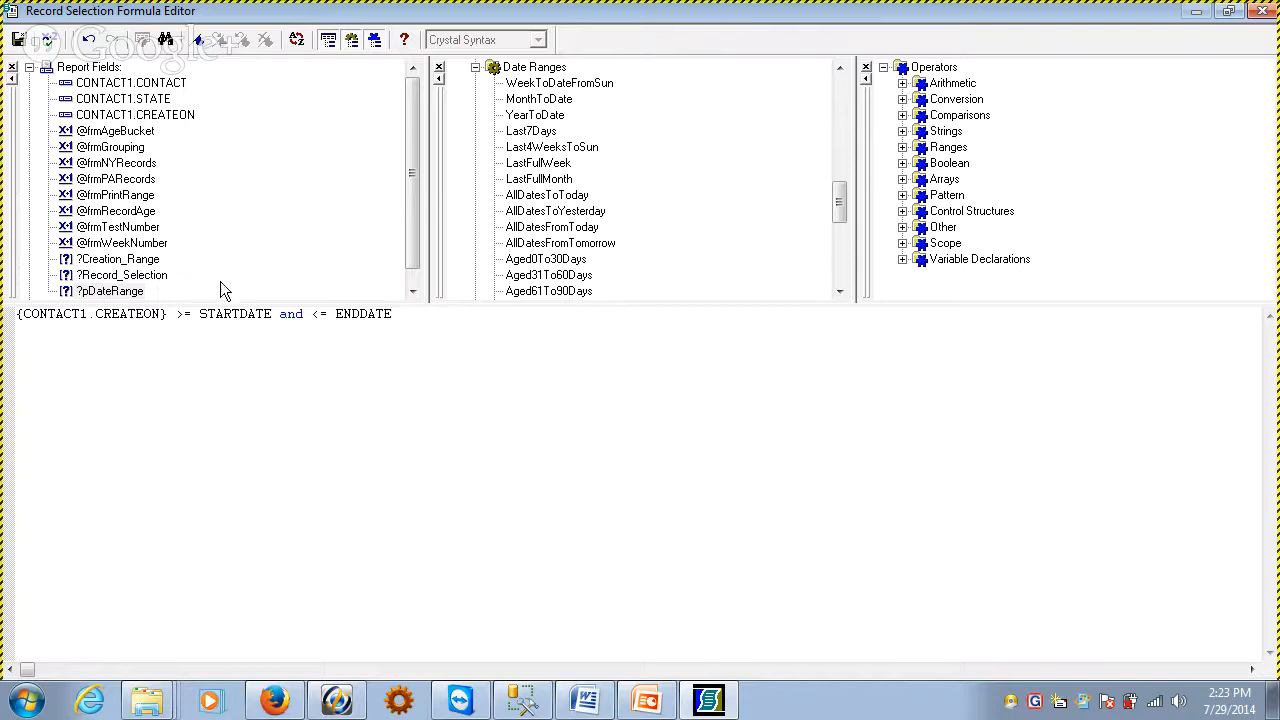
Remove the start and end date comparison and complete the CREATEON condition with IN {?pDateRange}
drag(199, 313, 344, 313)
click(391, 318)
drag(183, 311, 594, 310)
key(Delete)
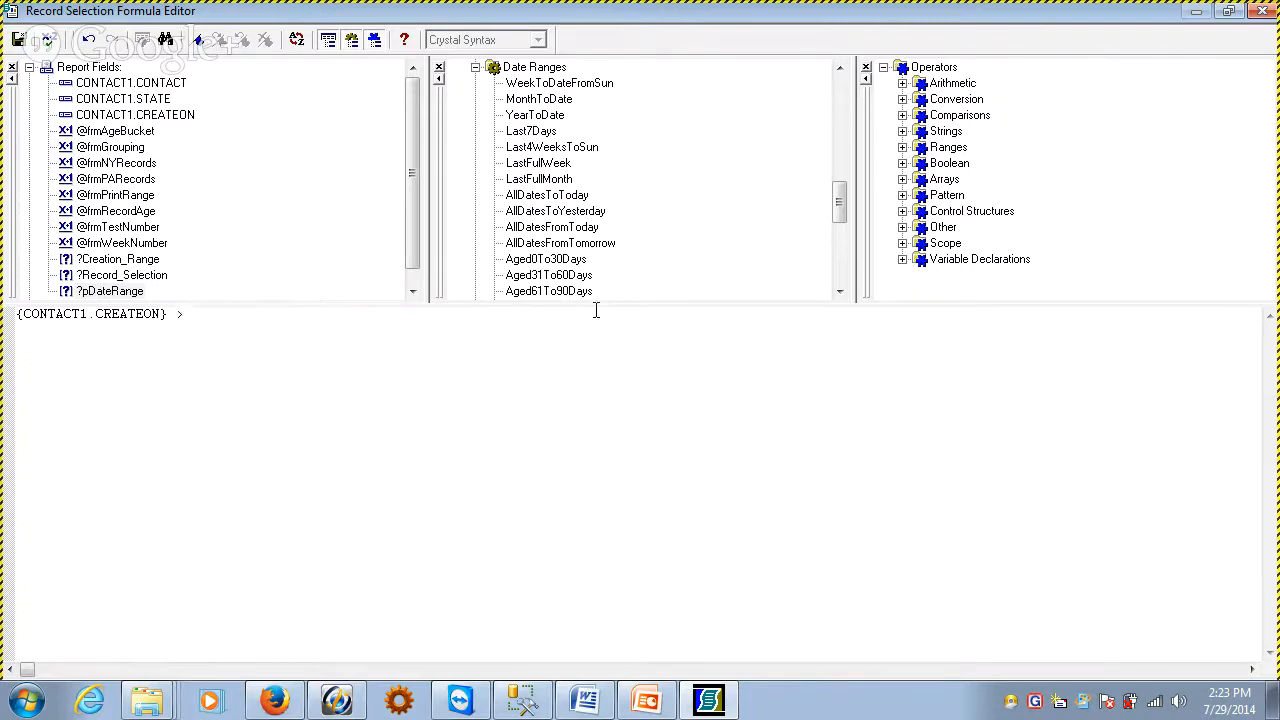
key(BackSpace)
key(BackSpace)
text(IN)
double_click(112, 291)
Check the record selection formula for errors, then save it and apply the selection to the report
click(50, 40)
click(698, 394)
click(18, 40)
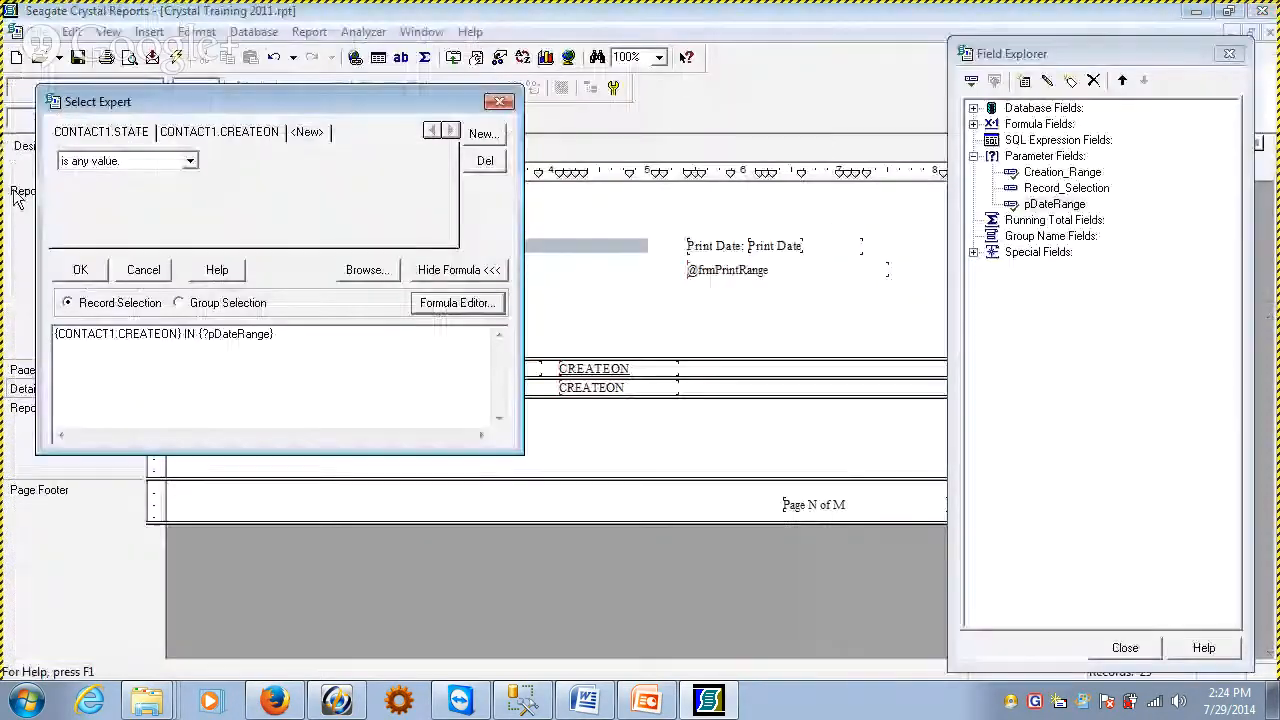
click(82, 270)
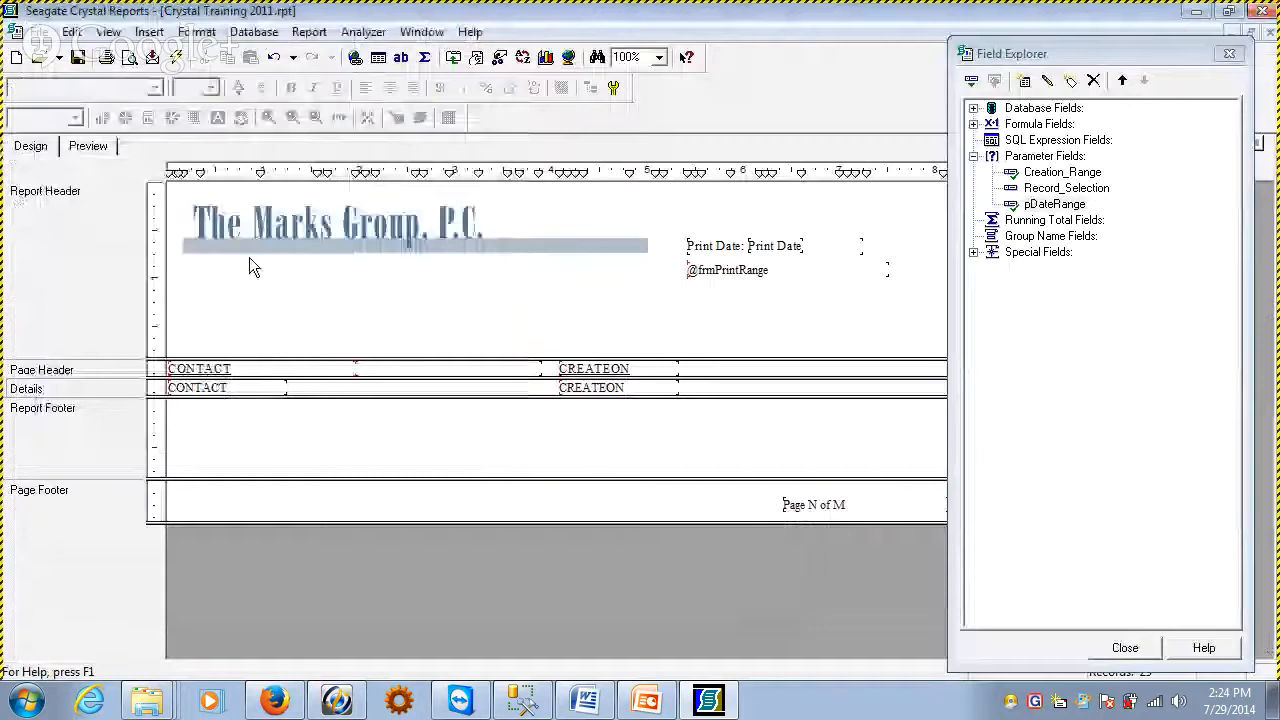
Preview the report with the start of the pDateRange range set to year 2012 and refresh the data
click(88, 146)
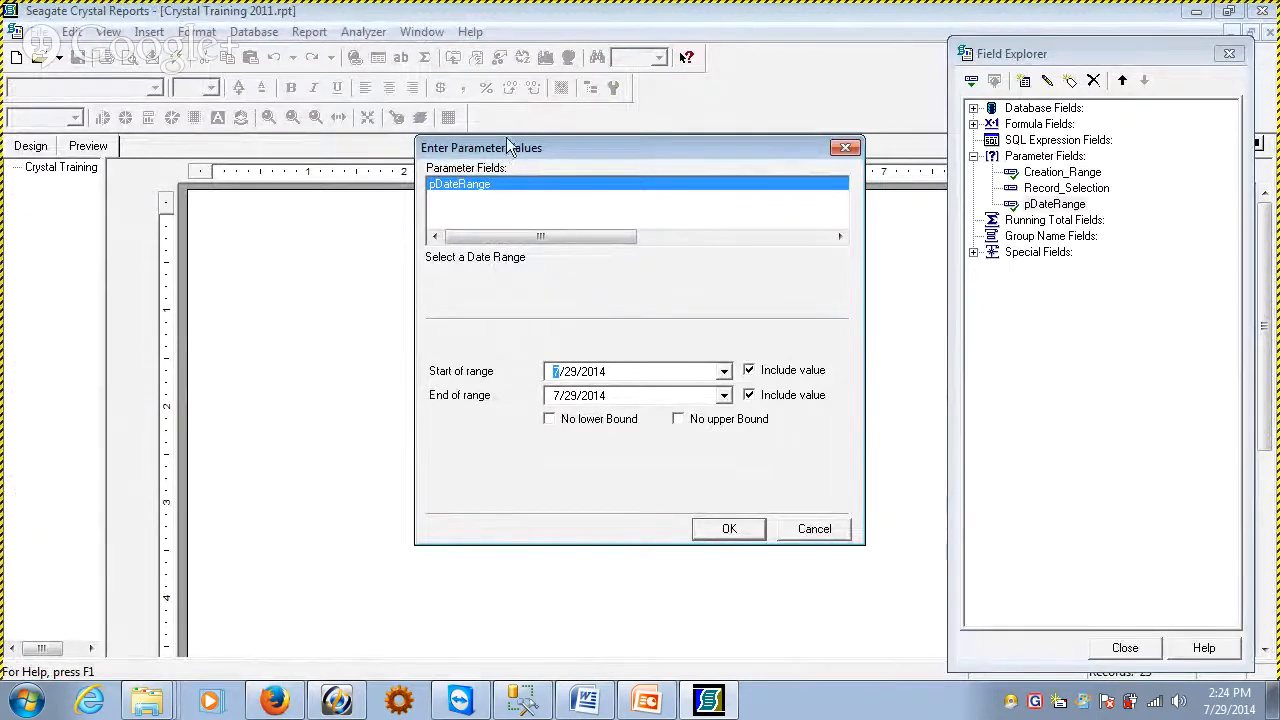
click(724, 371)
click(468, 394)
click(620, 370)
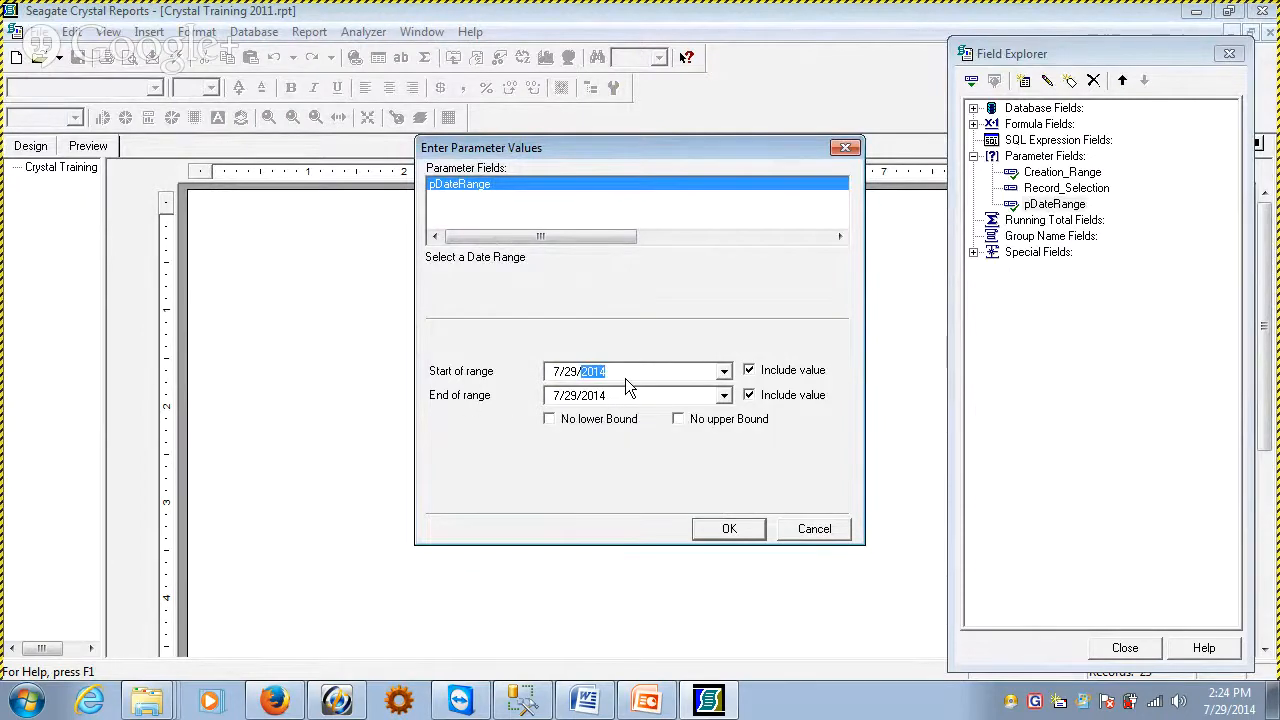
text(2012)
click(726, 530)
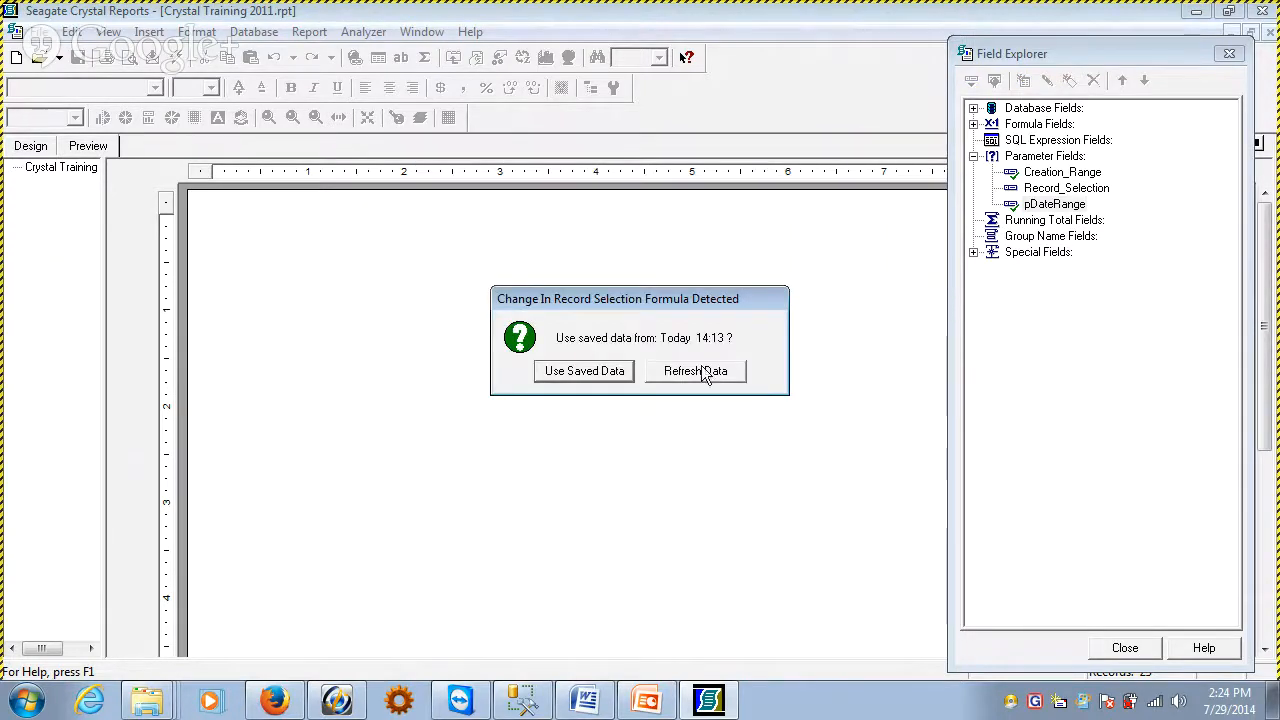
click(700, 371)
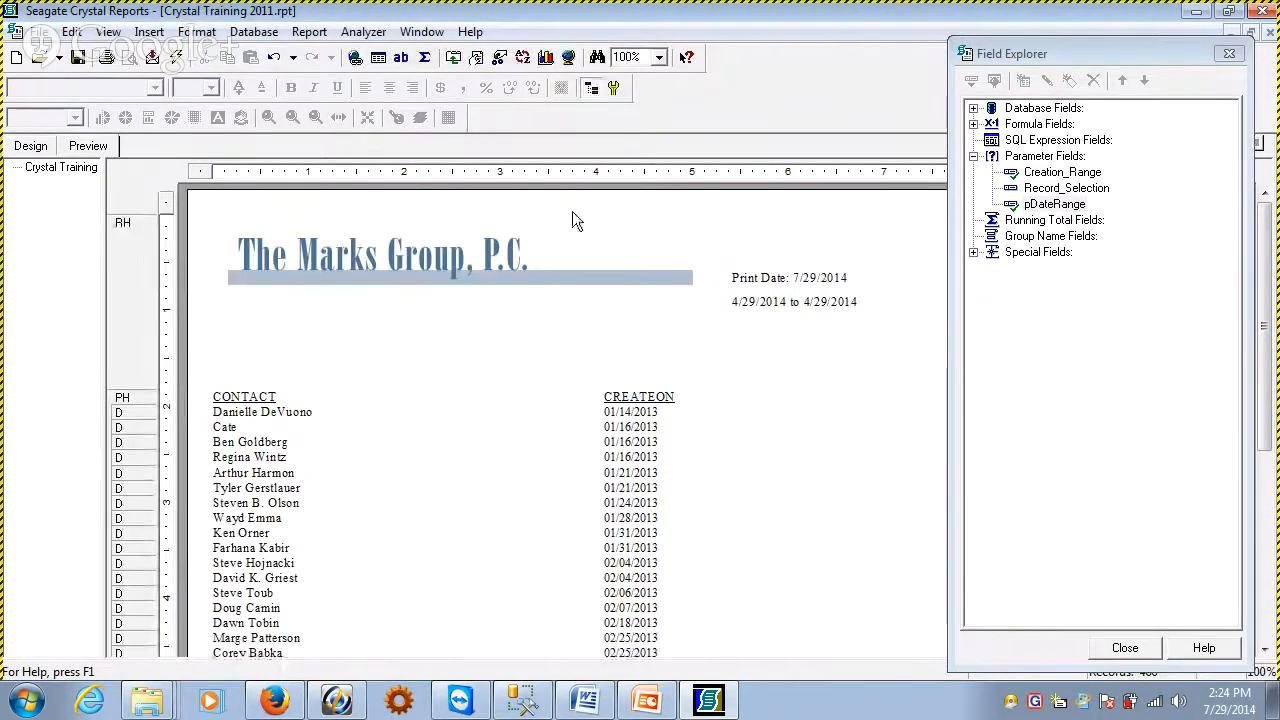
click(30, 148)
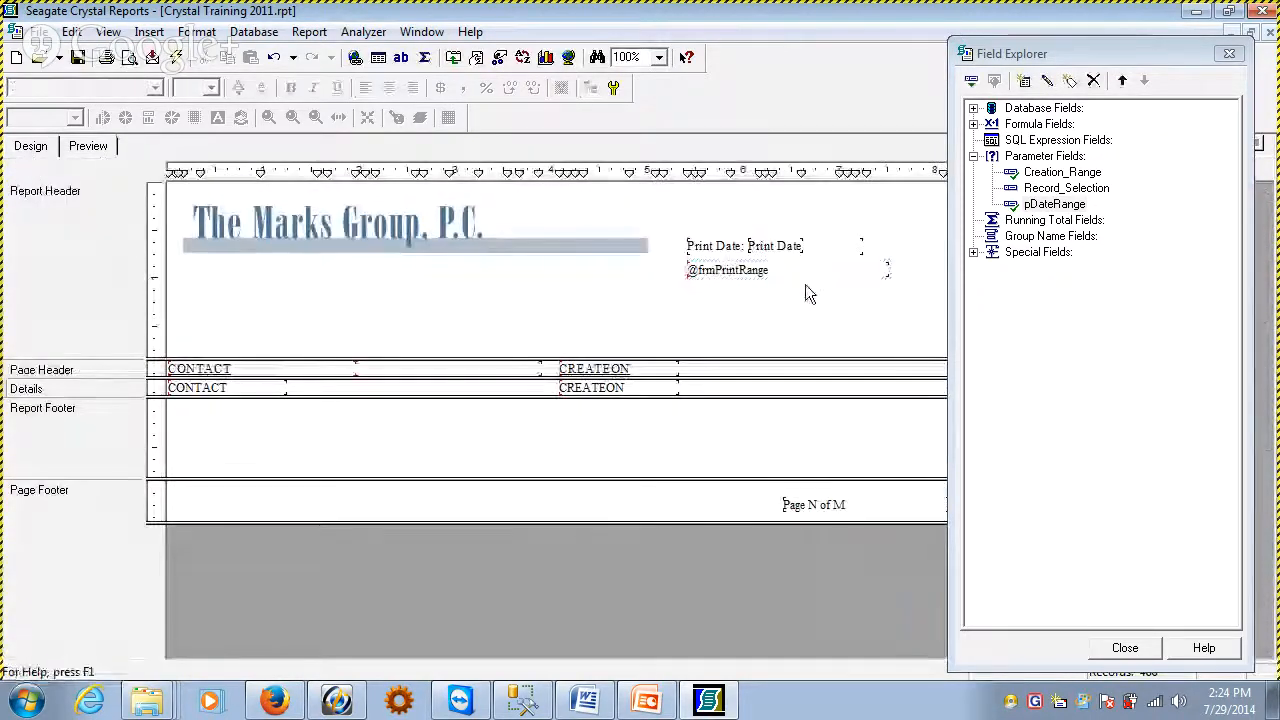
drag(672, 216, 820, 290)
key(Delete)
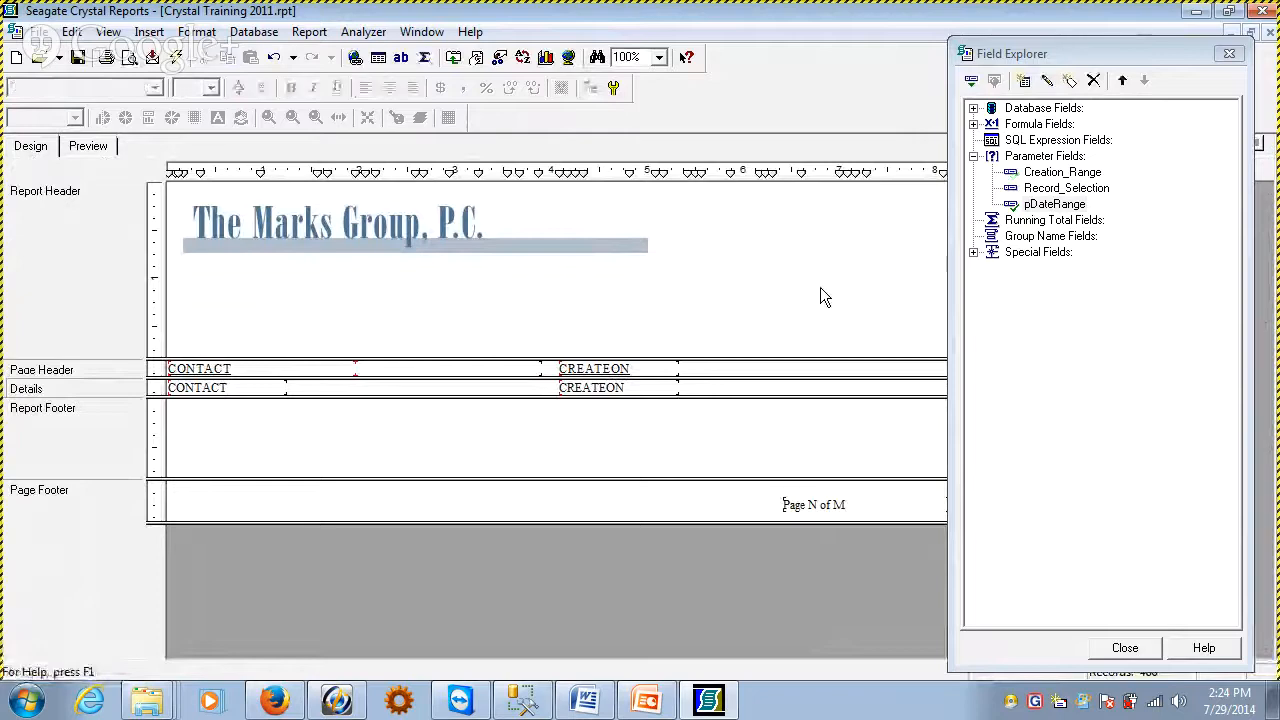
click(88, 146)
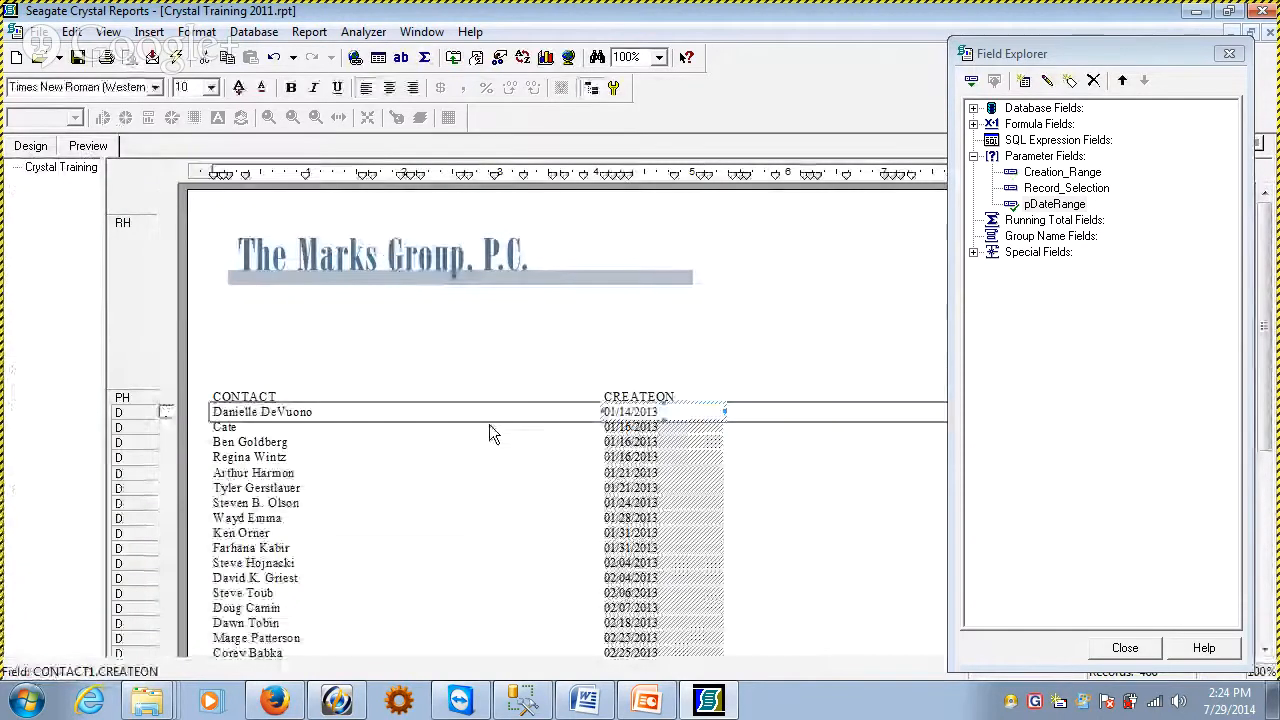
click(489, 425)
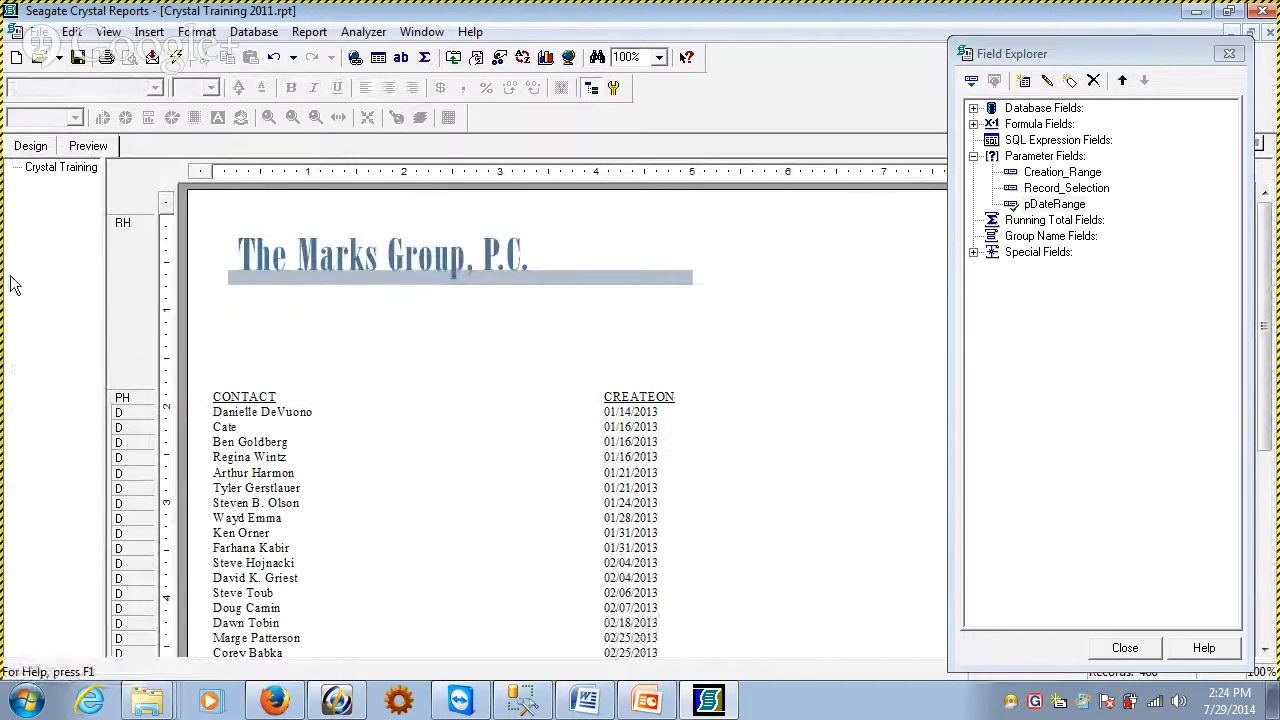
Shorten the Report Header to just below the logo and place the pDateRange parameter field beside the logo
click(31, 147)
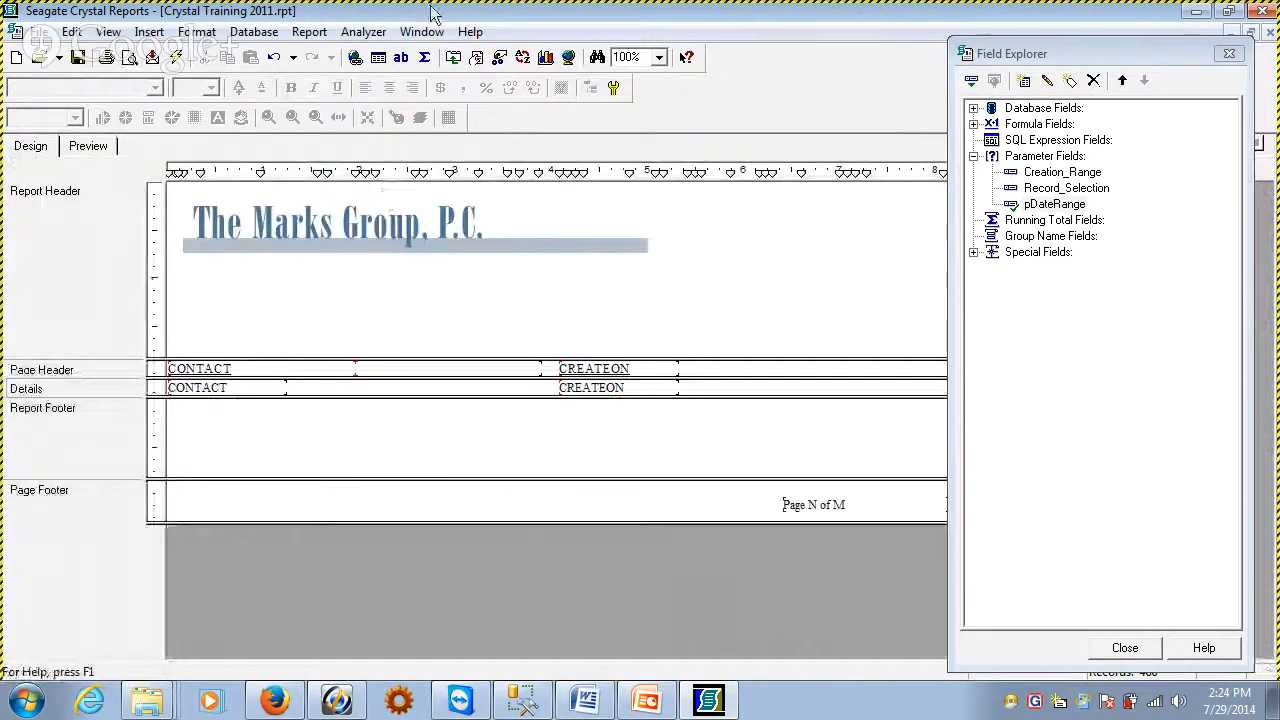
drag(307, 360, 312, 266)
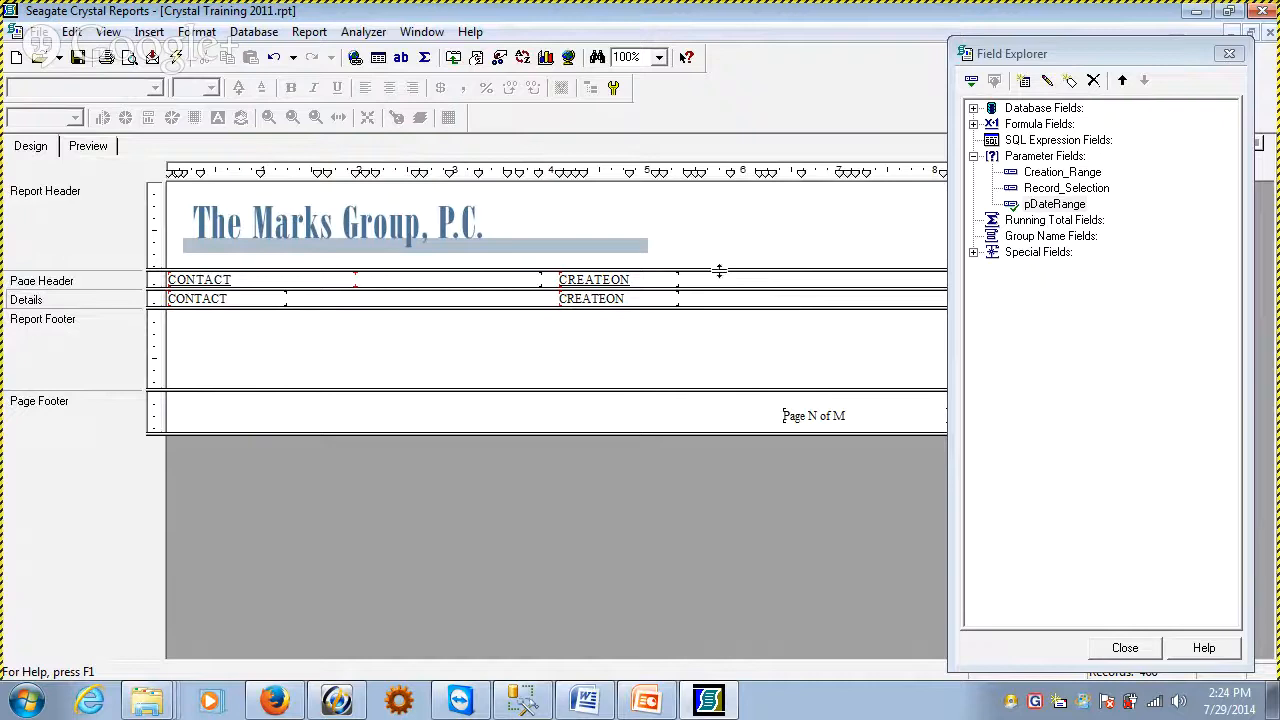
drag(719, 270, 719, 279)
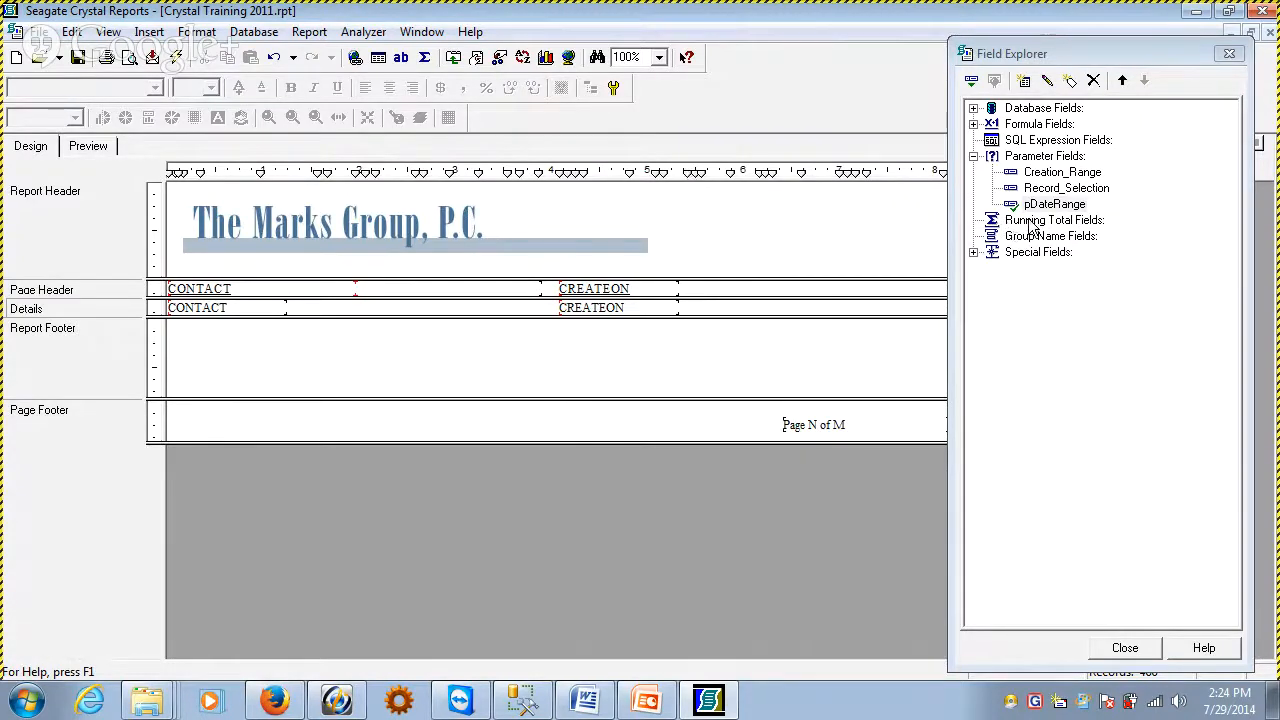
drag(1052, 204, 688, 218)
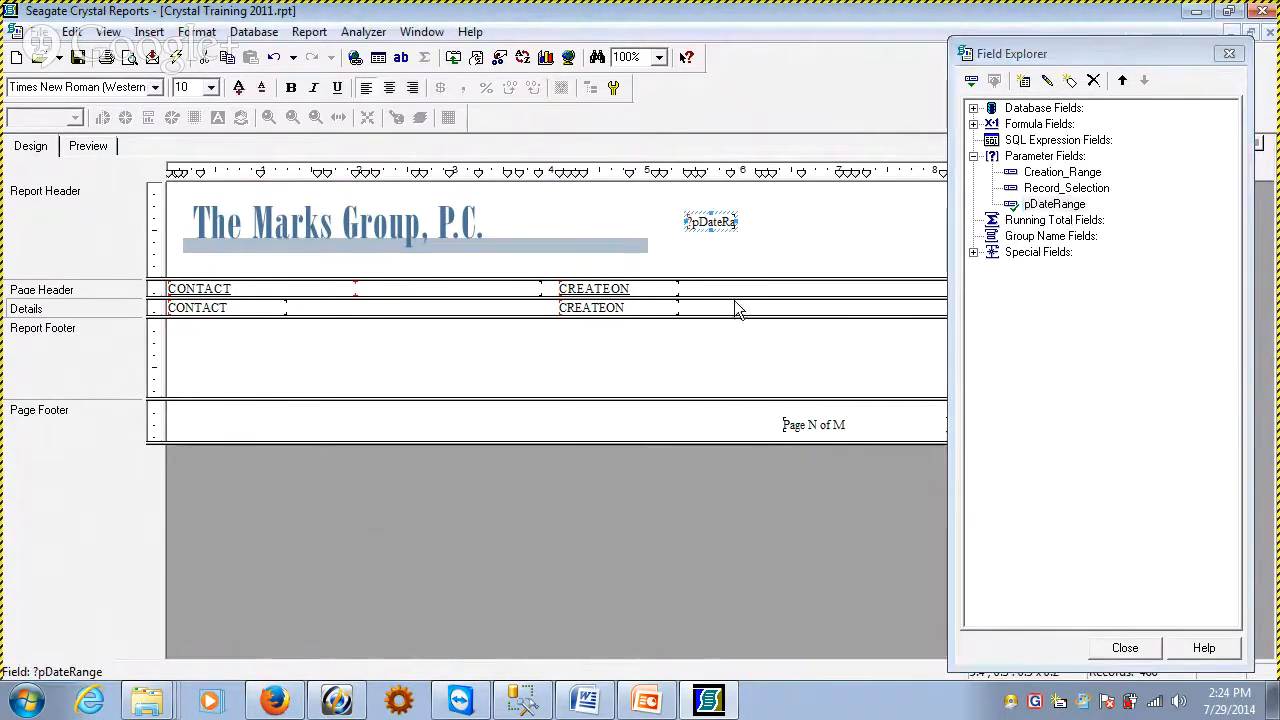
Widen the pDateRange field to about 1.2 inches in the report preview, then return to the design
click(70, 145)
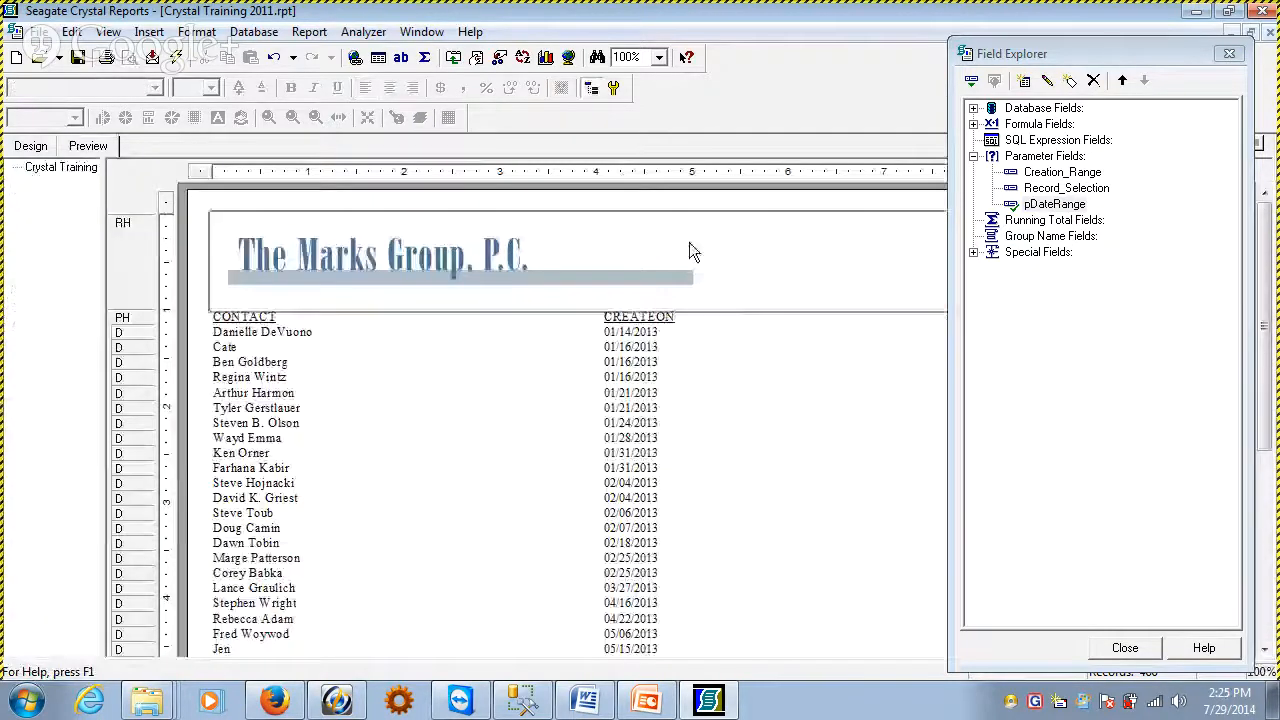
drag(736, 214, 783, 258)
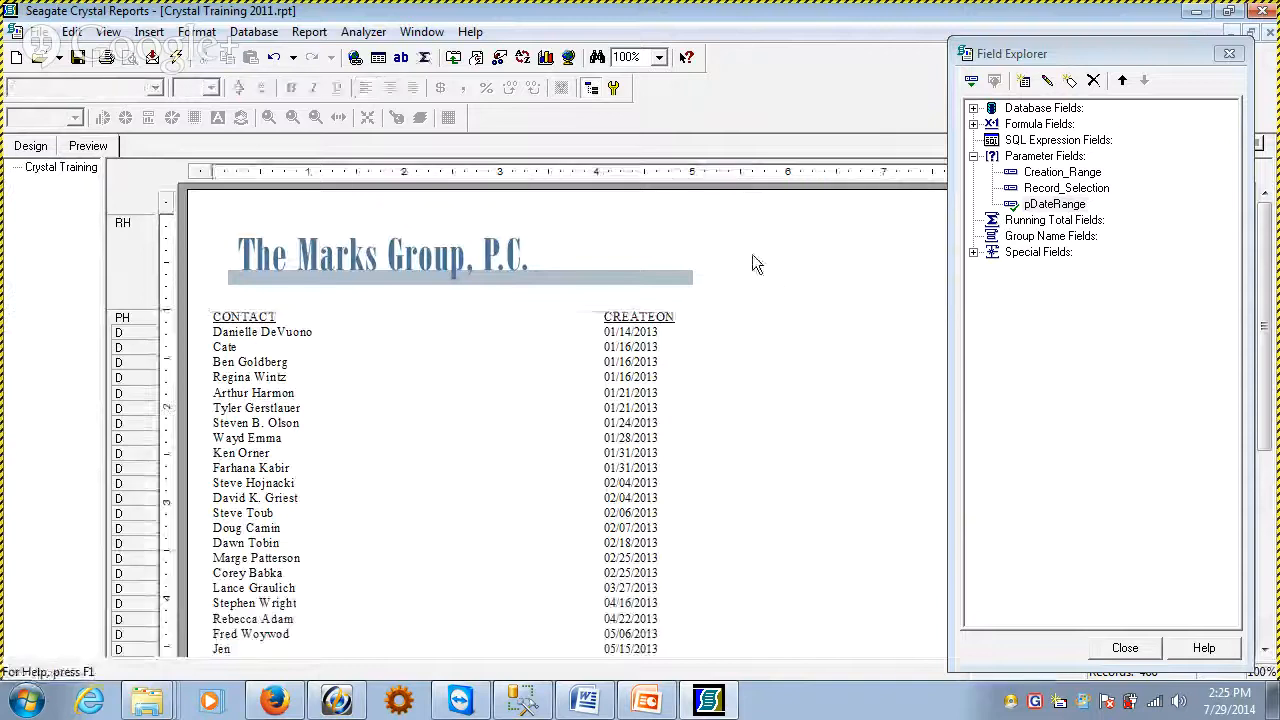
drag(782, 254, 833, 255)
click(803, 264)
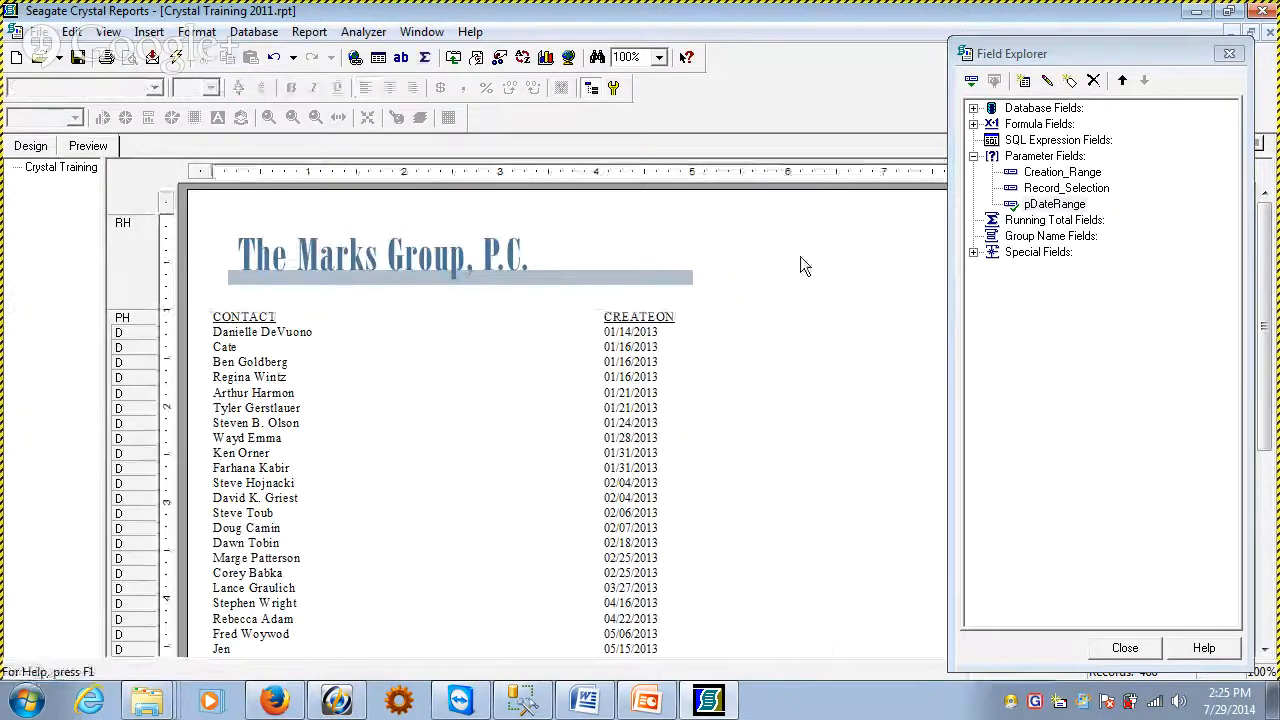
click(52, 152)
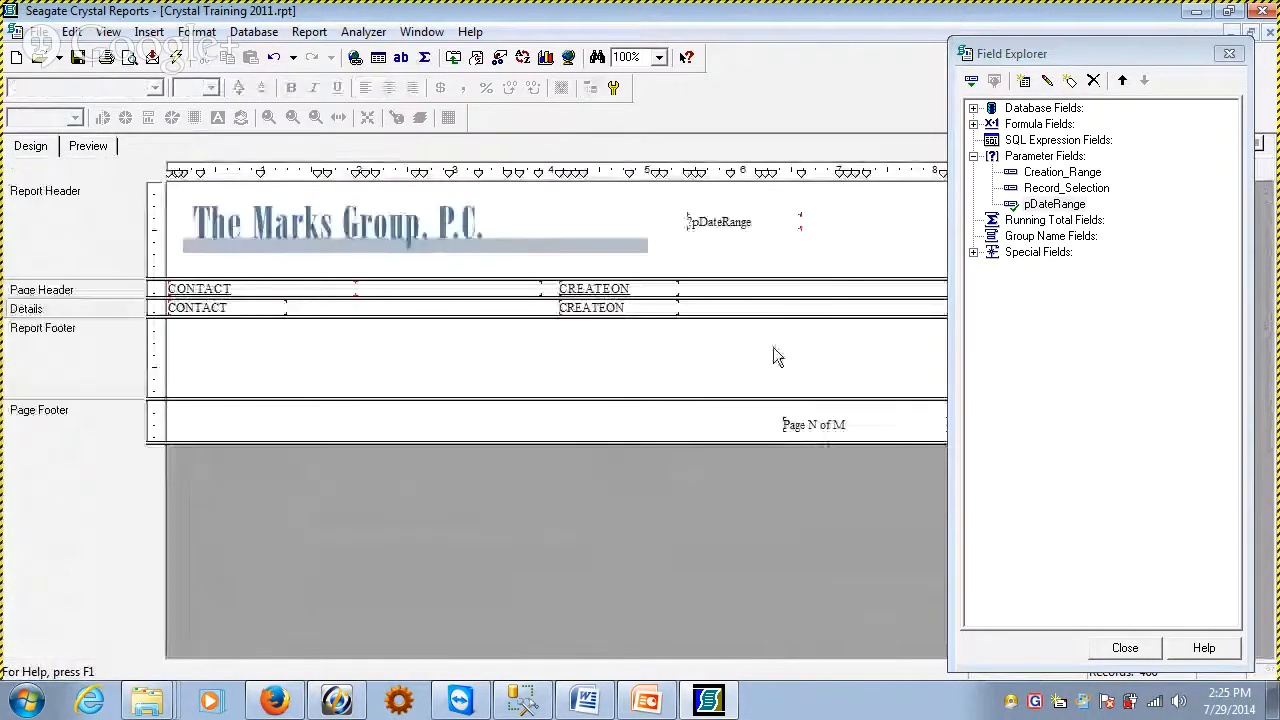
Delete the pDateRange parameter field from the Report Header
click(708, 218)
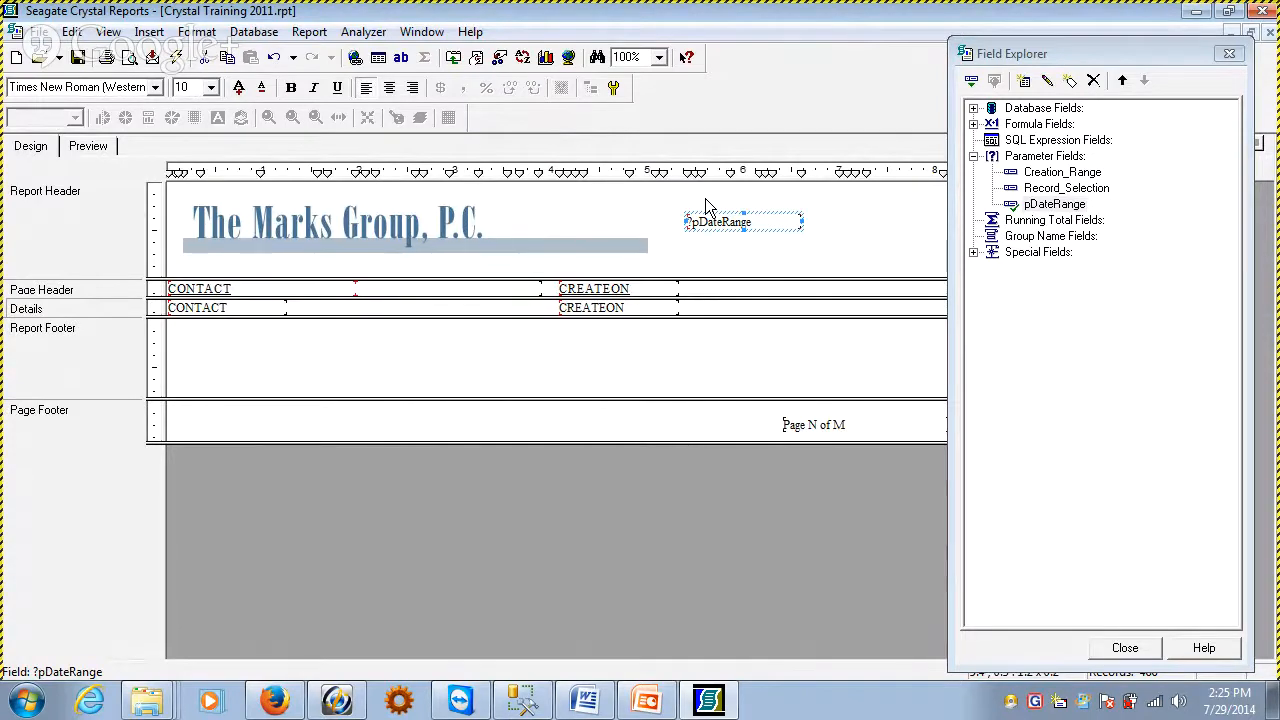
click(763, 238)
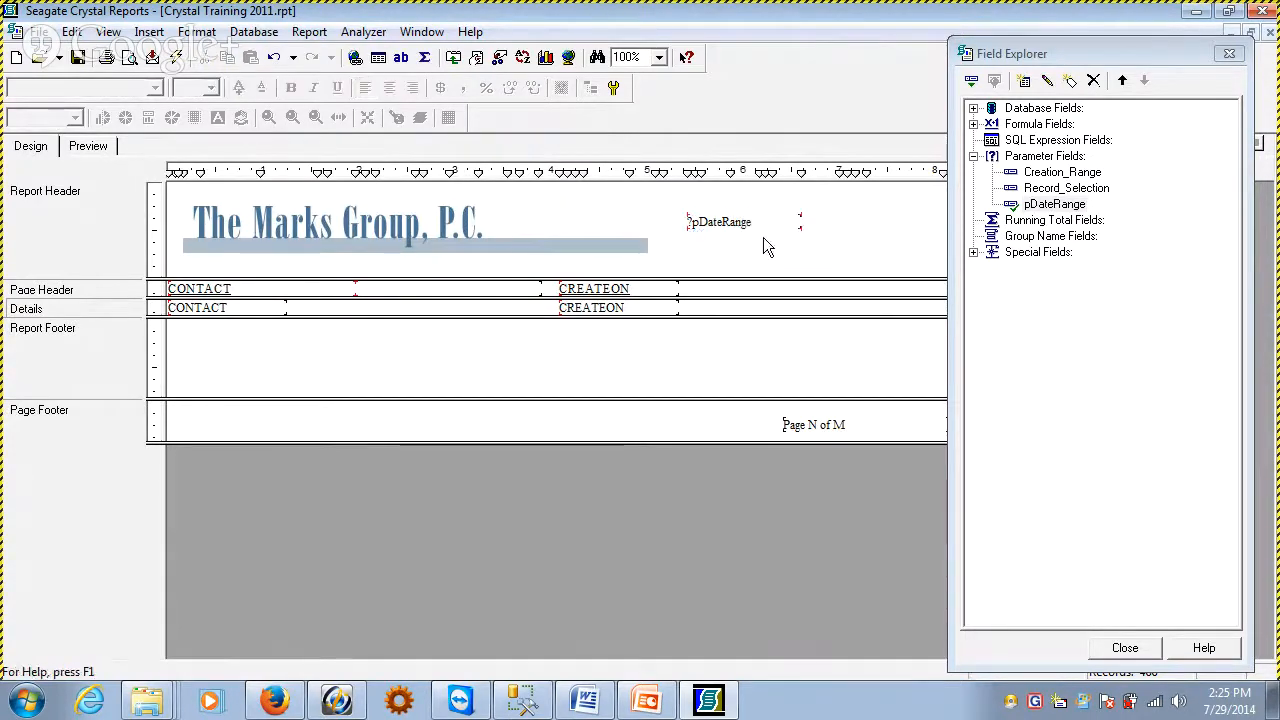
drag(687, 198, 702, 224)
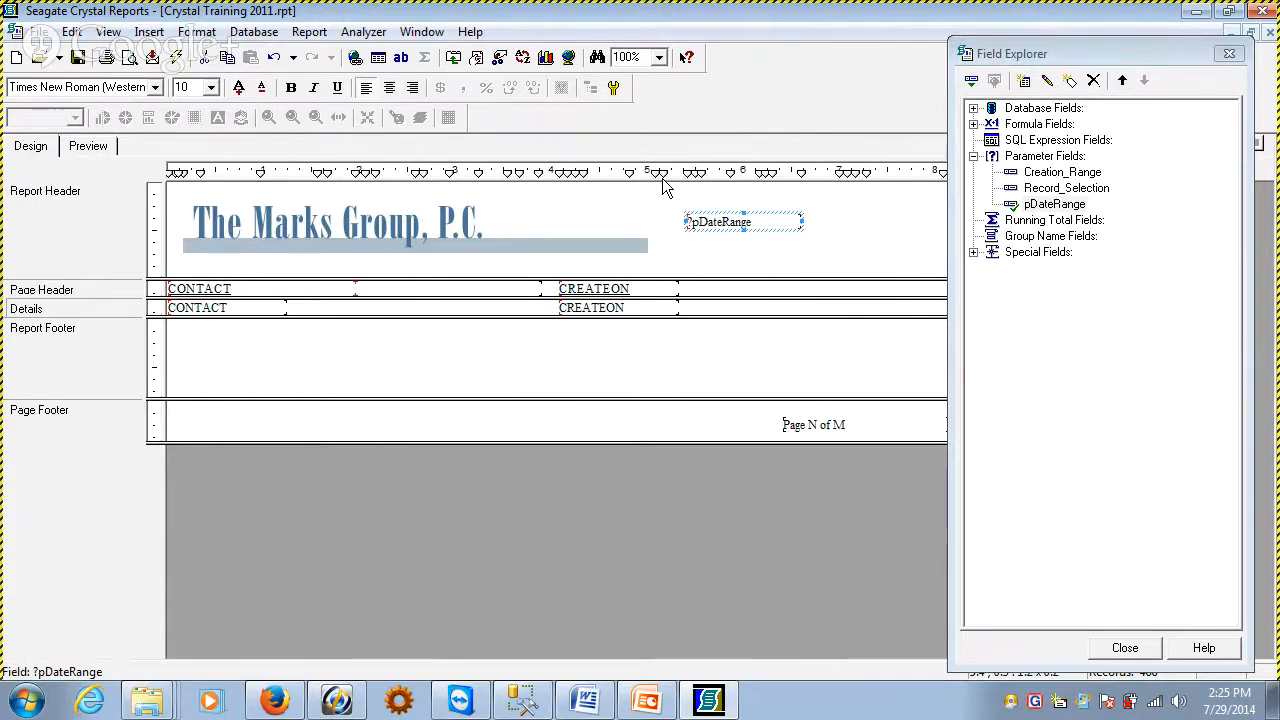
key(Delete)
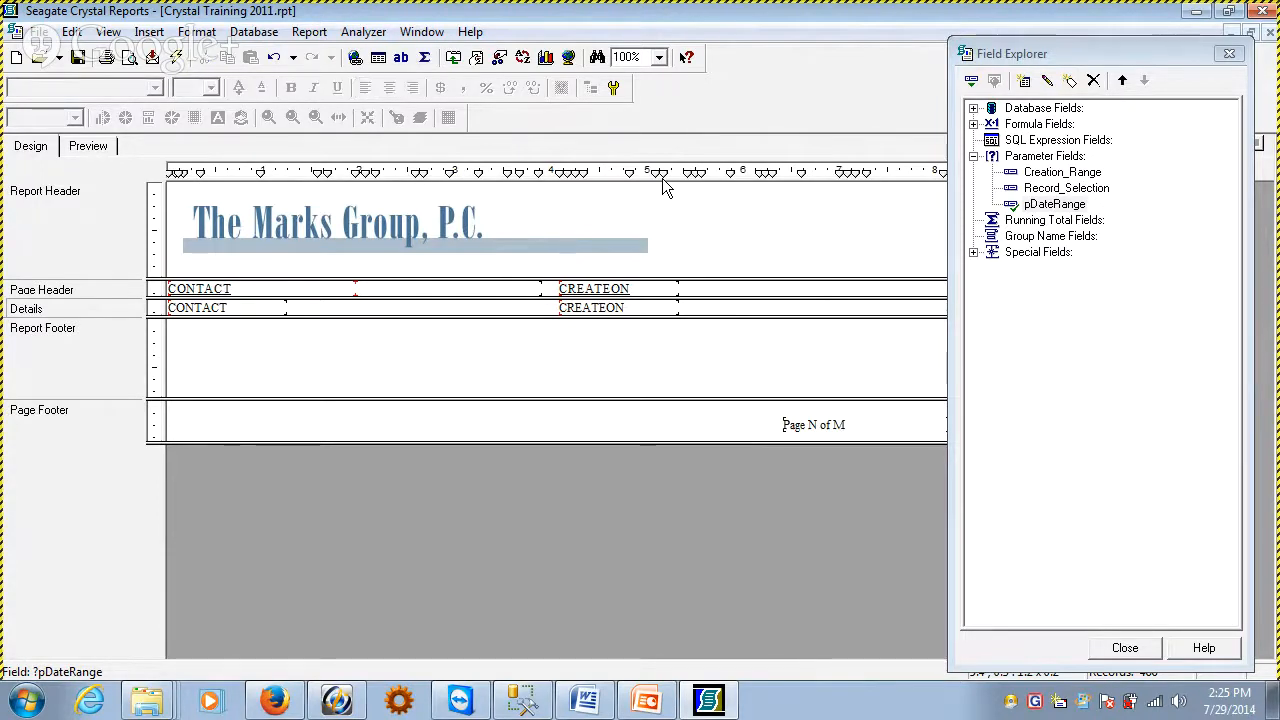
Create a new formula field named frmRangeText and open it for editing
click(974, 124)
right_click(1014, 125)
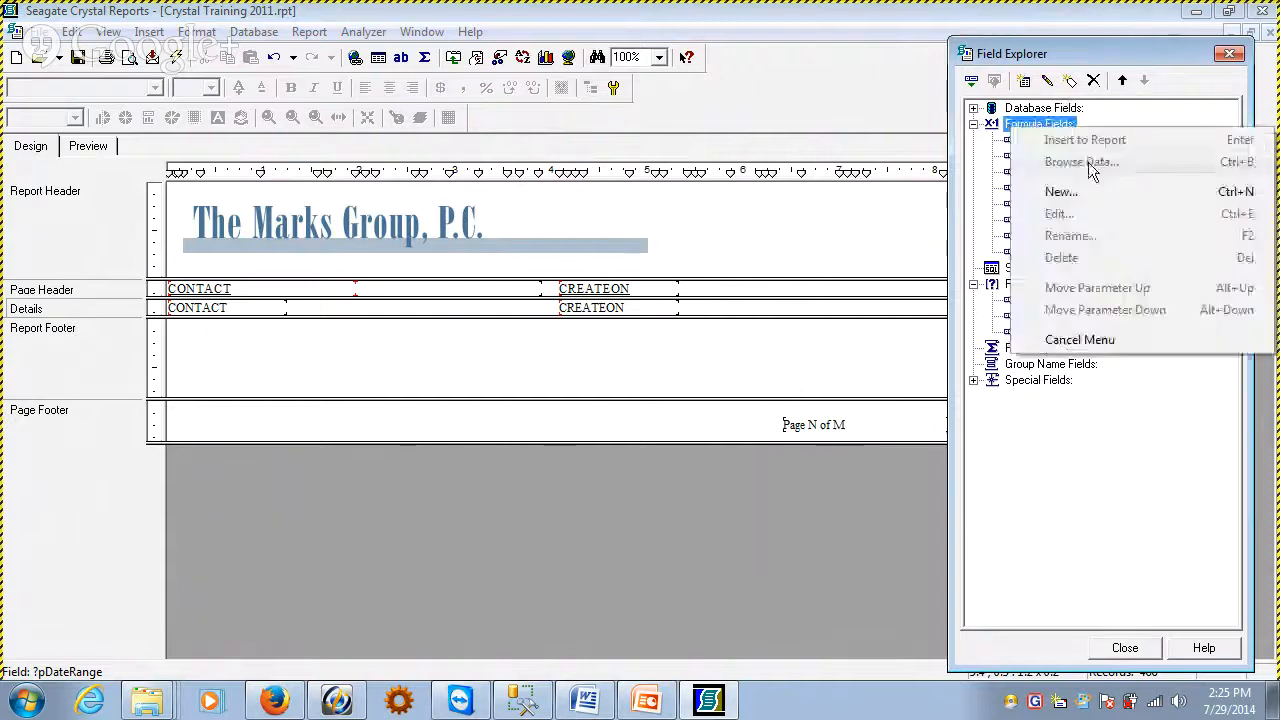
click(1062, 191)
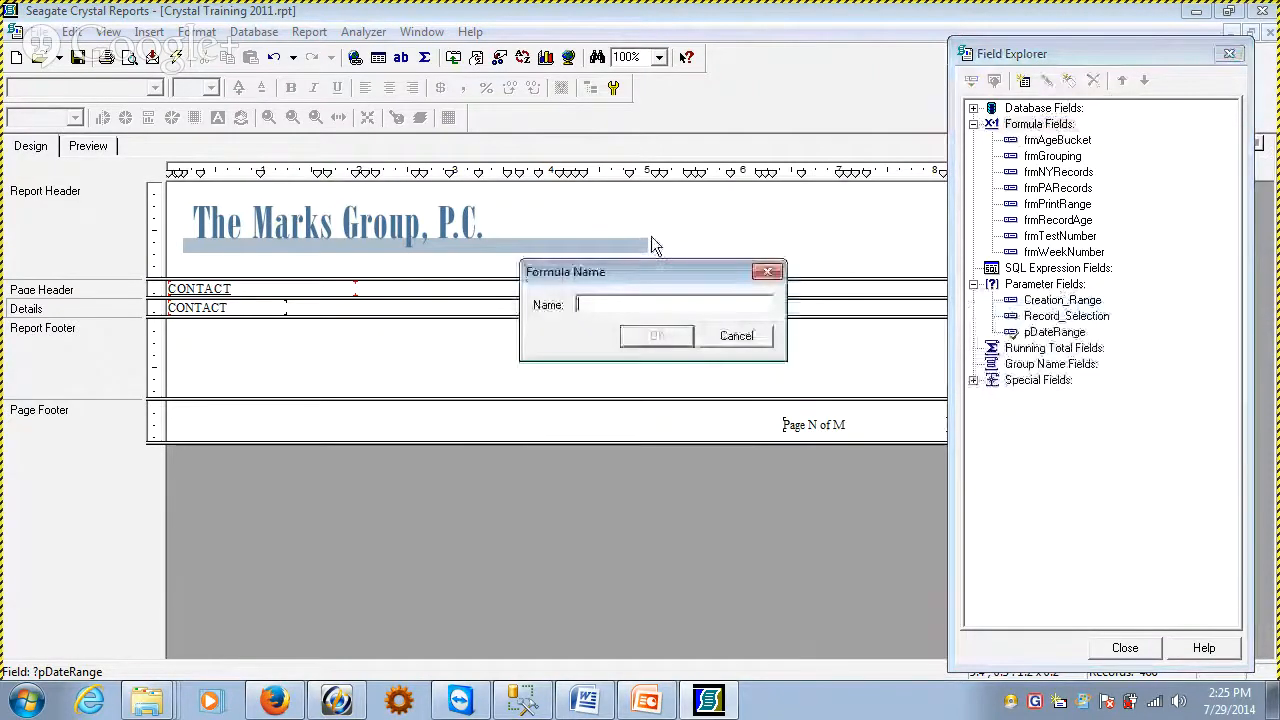
text(frm)
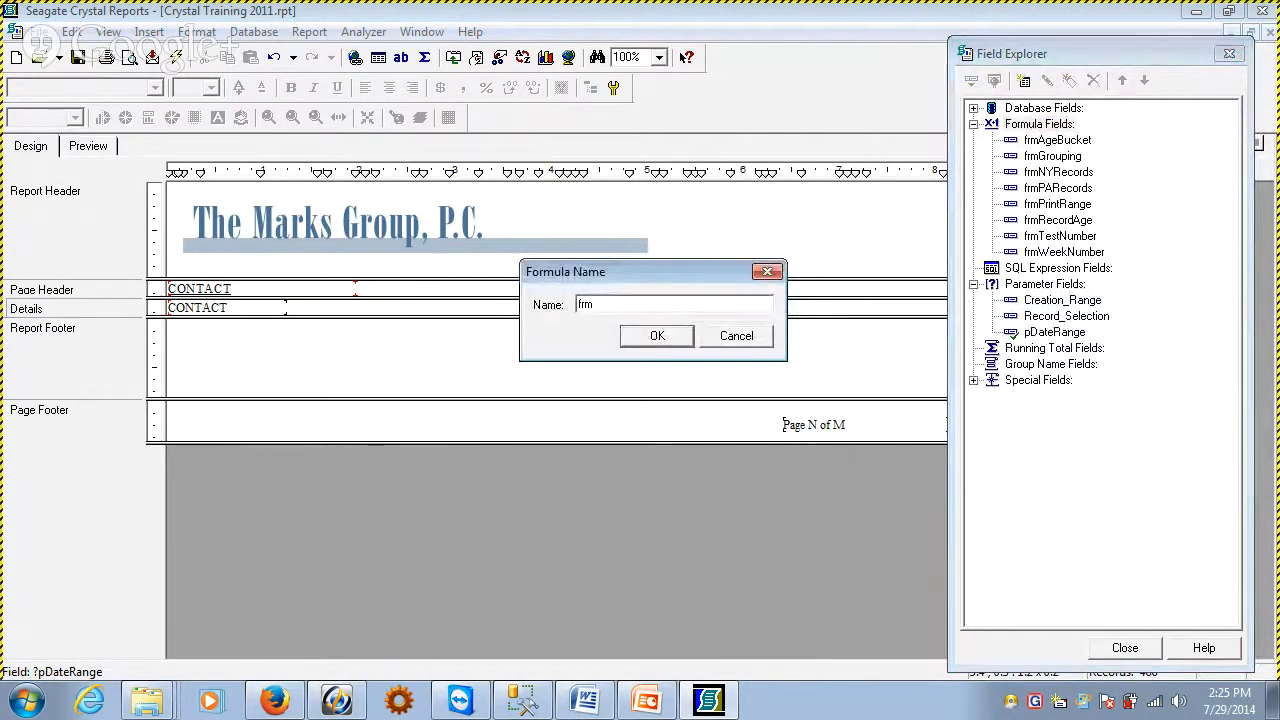
text(RangeText)
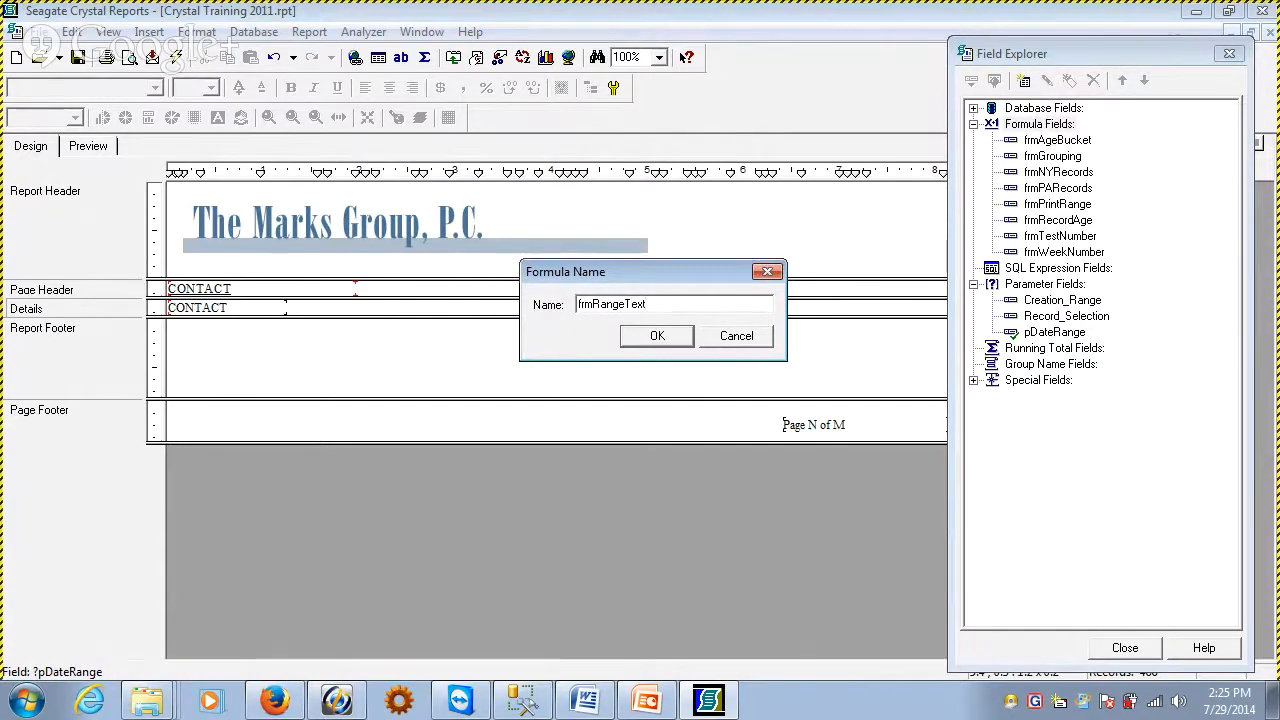
key(Return)
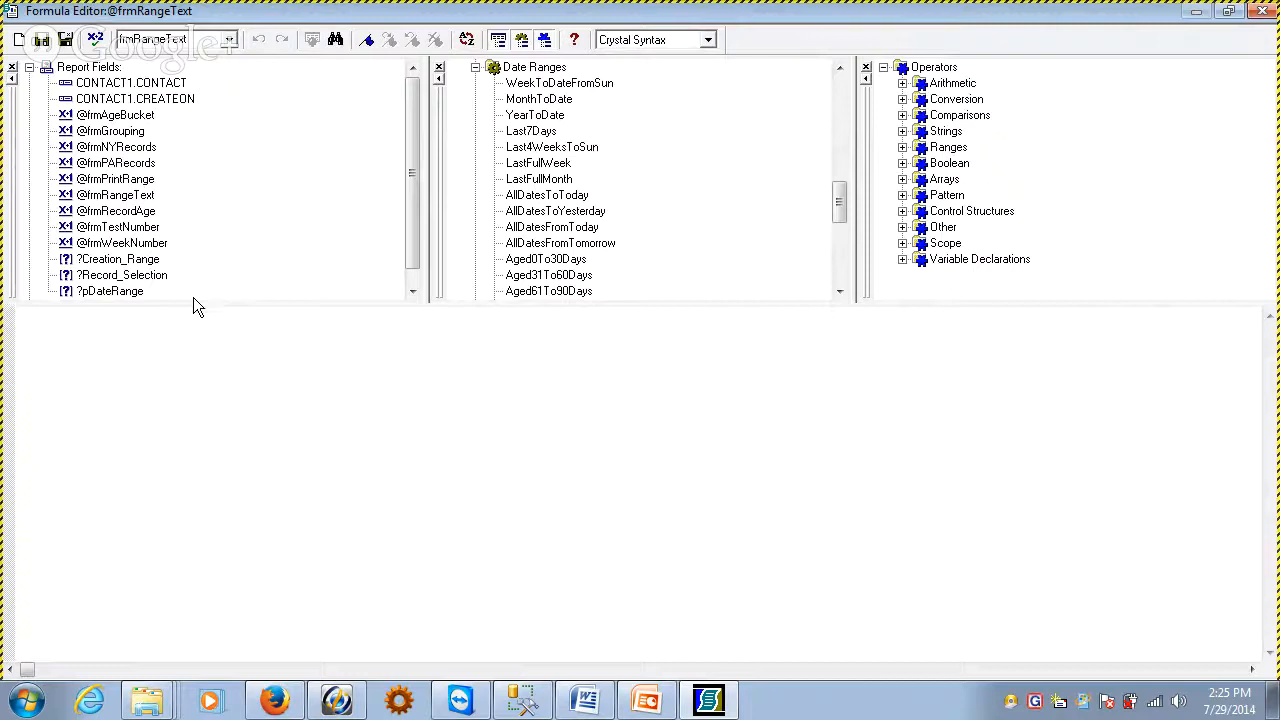
Define the frmRangeText formula as MINIMUM({?pDateRange}), check it for errors and save it
click(105, 291)
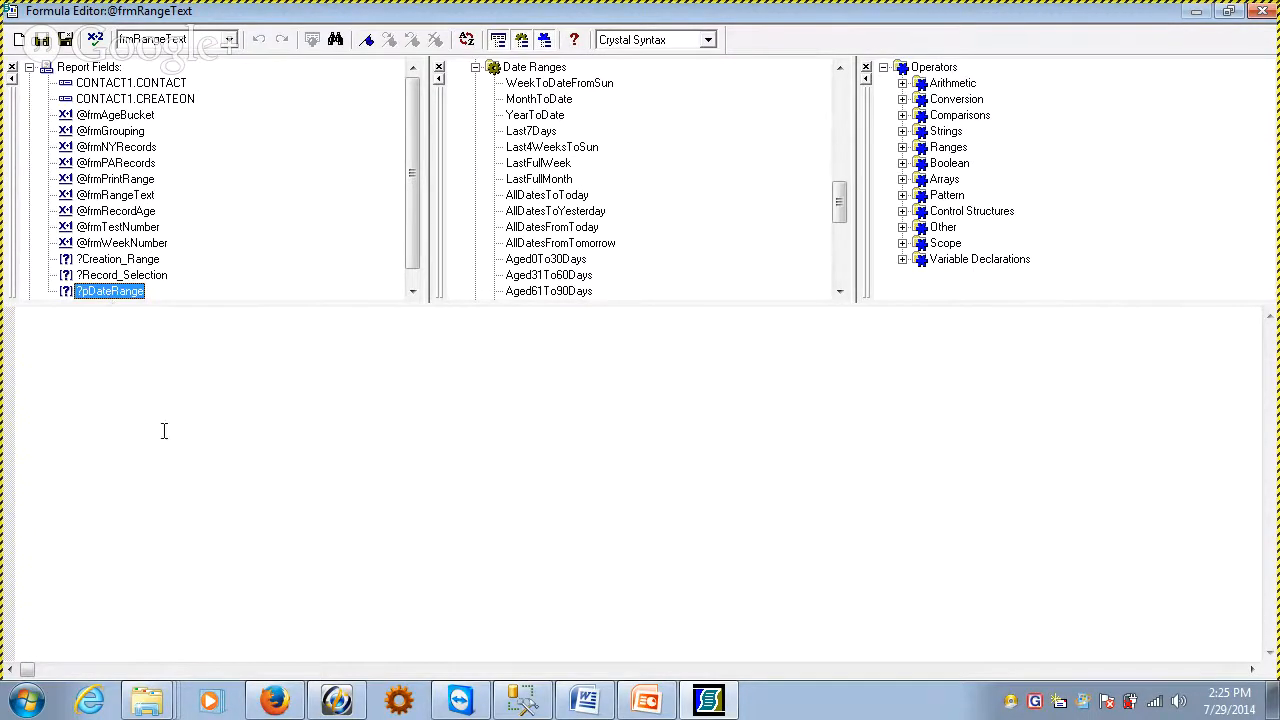
click(126, 336)
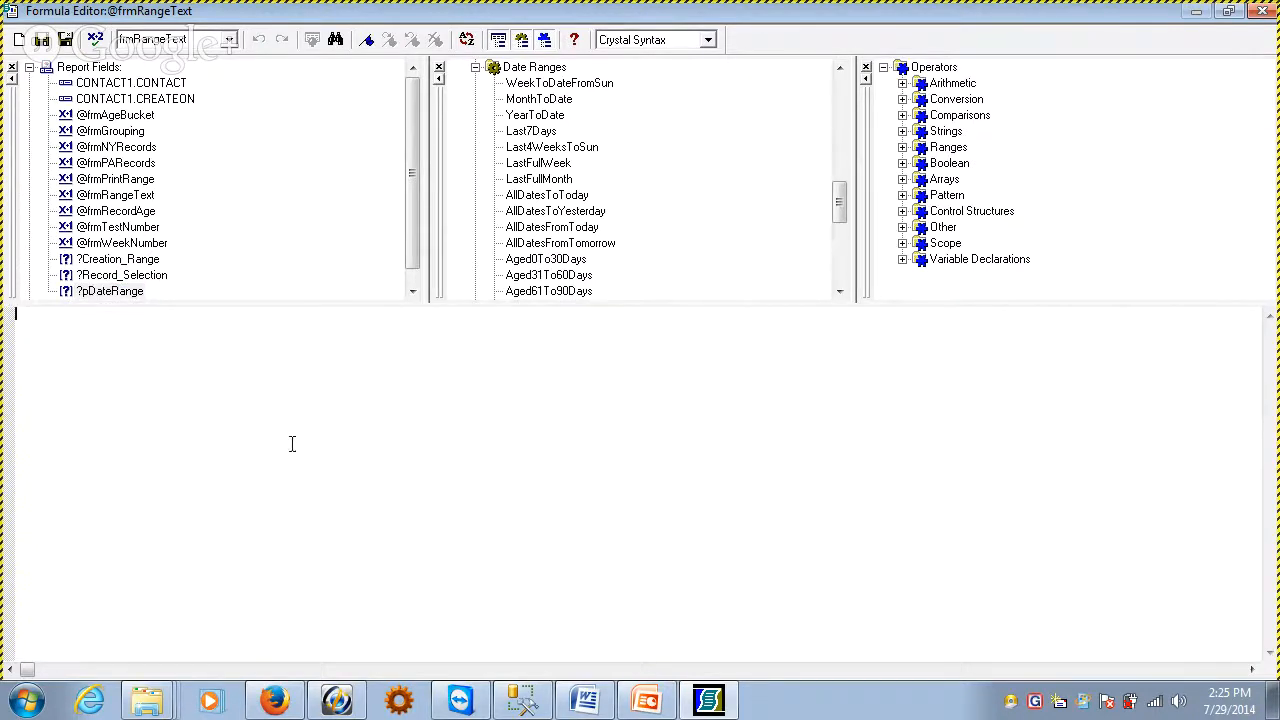
text(MINIMUM())
double_click(86, 292)
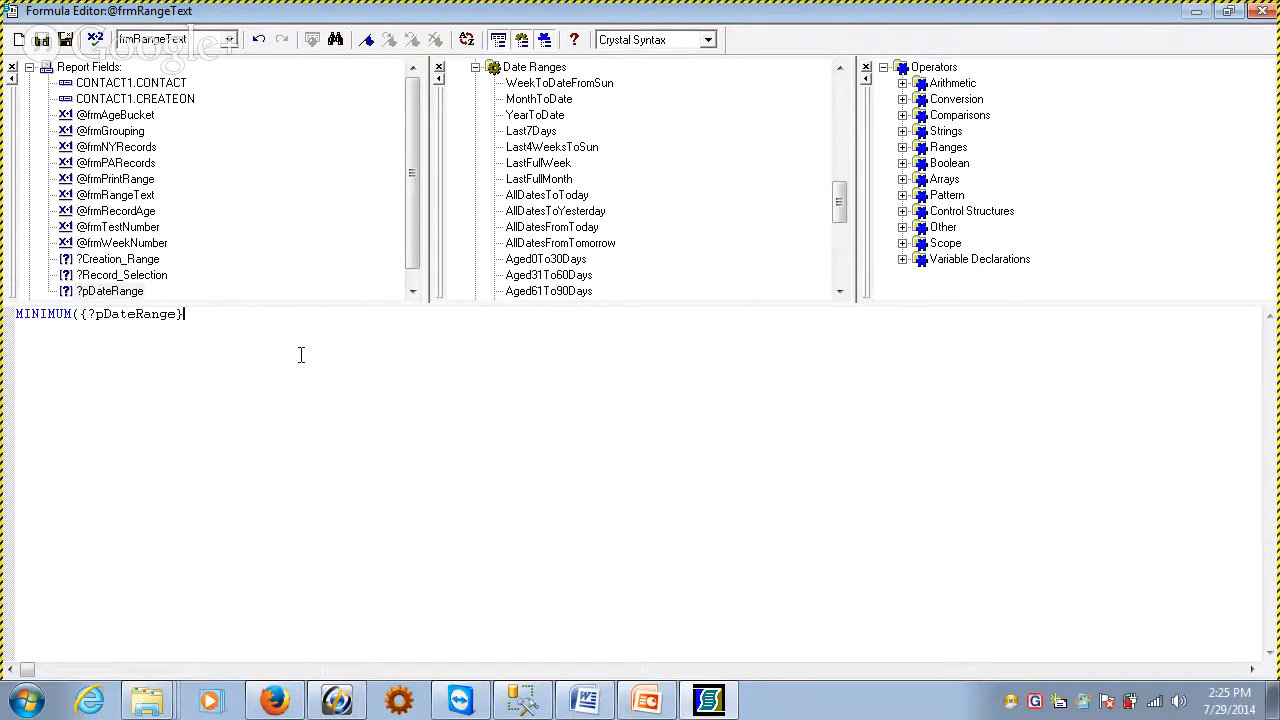
click(94, 39)
click(66, 40)
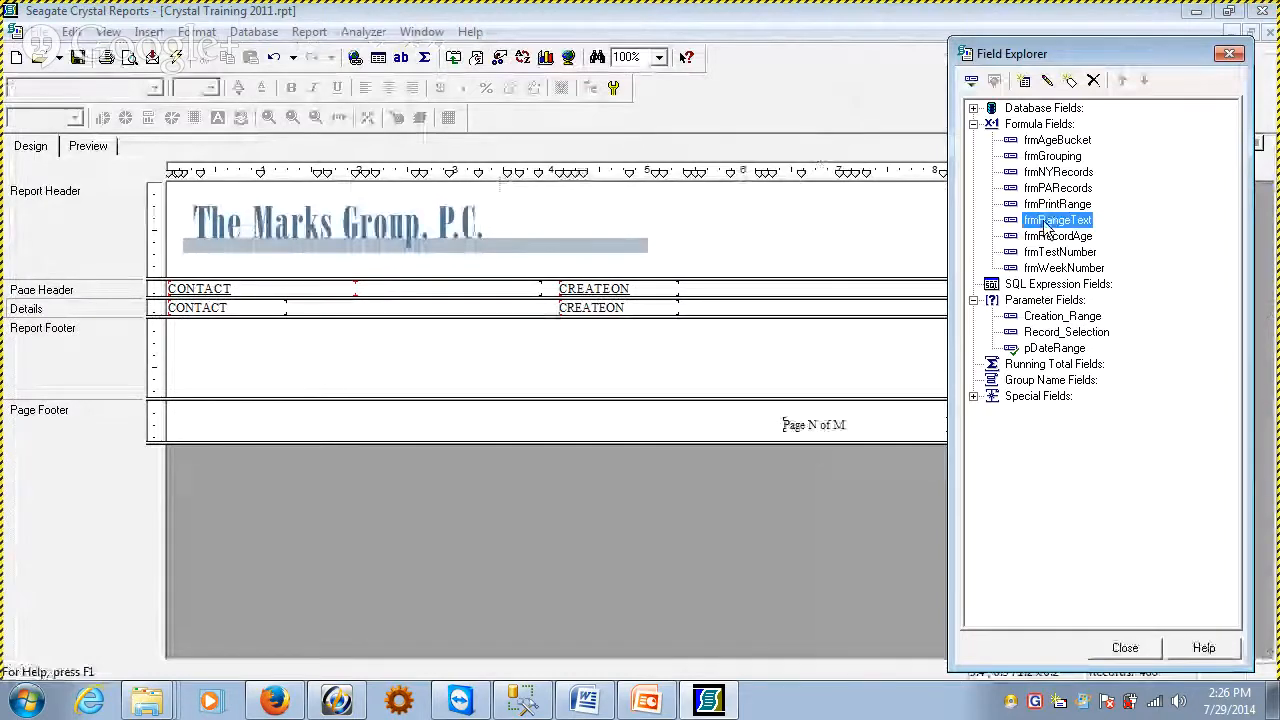
Place the frmRangeText formula field, about 1.5 inches wide, beside the logo in the Report Header, and check it in the report preview
drag(1048, 224, 672, 231)
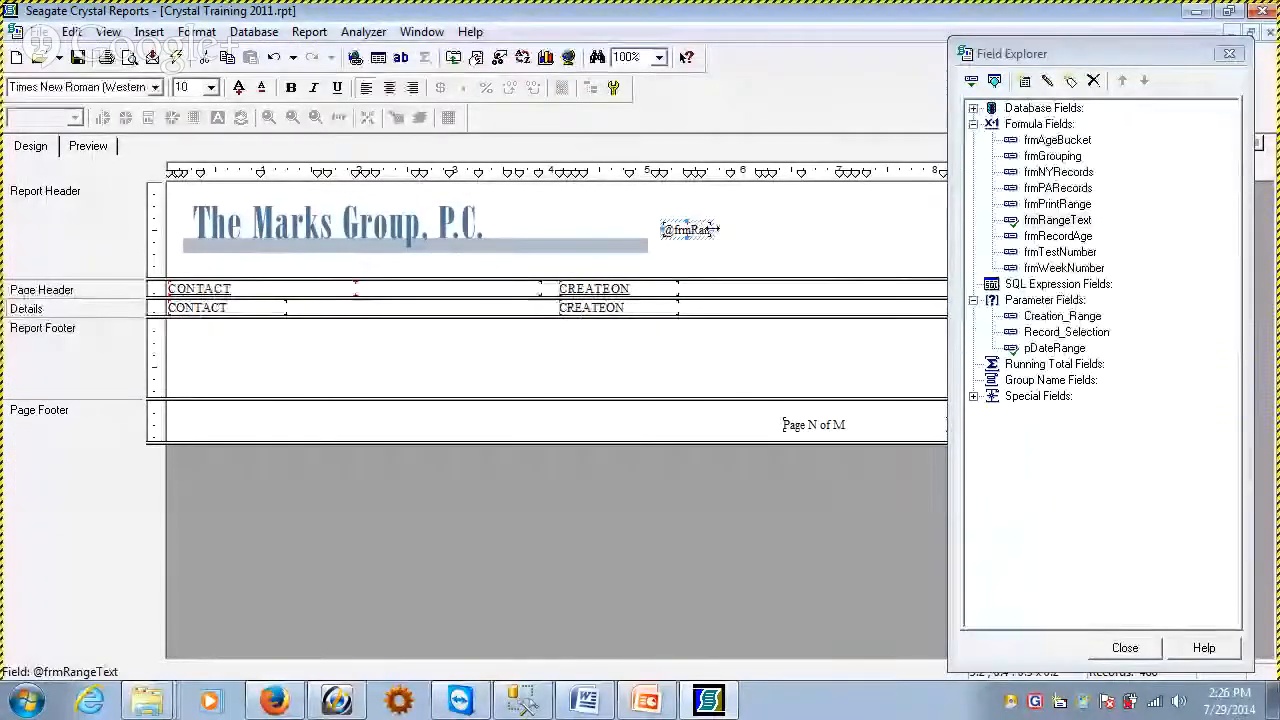
click(86, 146)
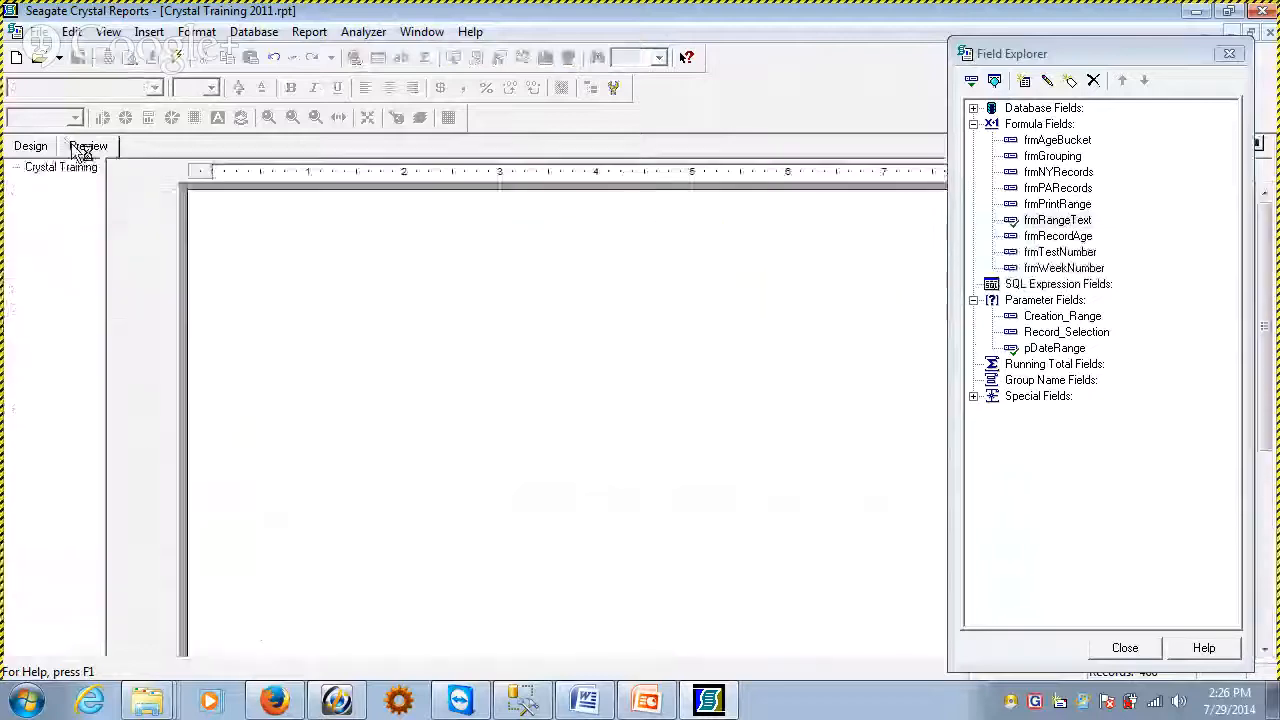
click(745, 264)
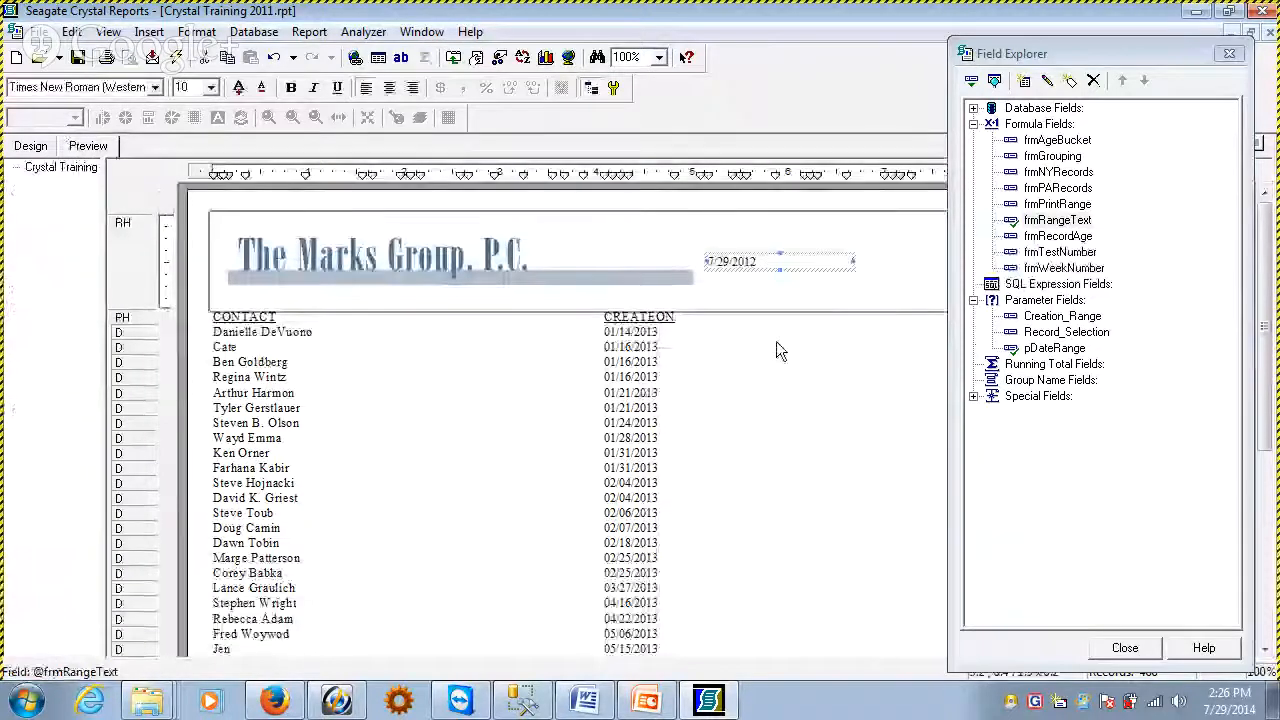
click(32, 146)
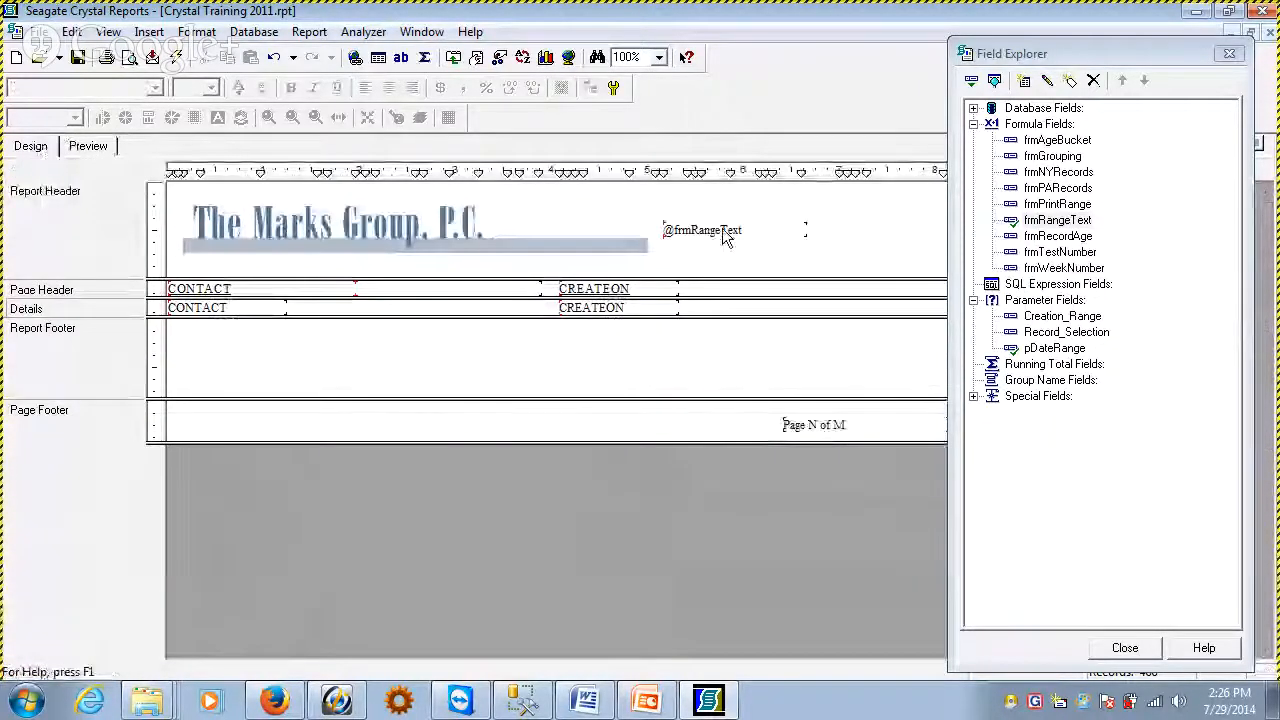
Try to save the frmRangeText formula extended to MINIMUM({?pDateRange}) + " " + MAXIMUM({?pDateRange})
right_click(728, 234)
click(786, 271)
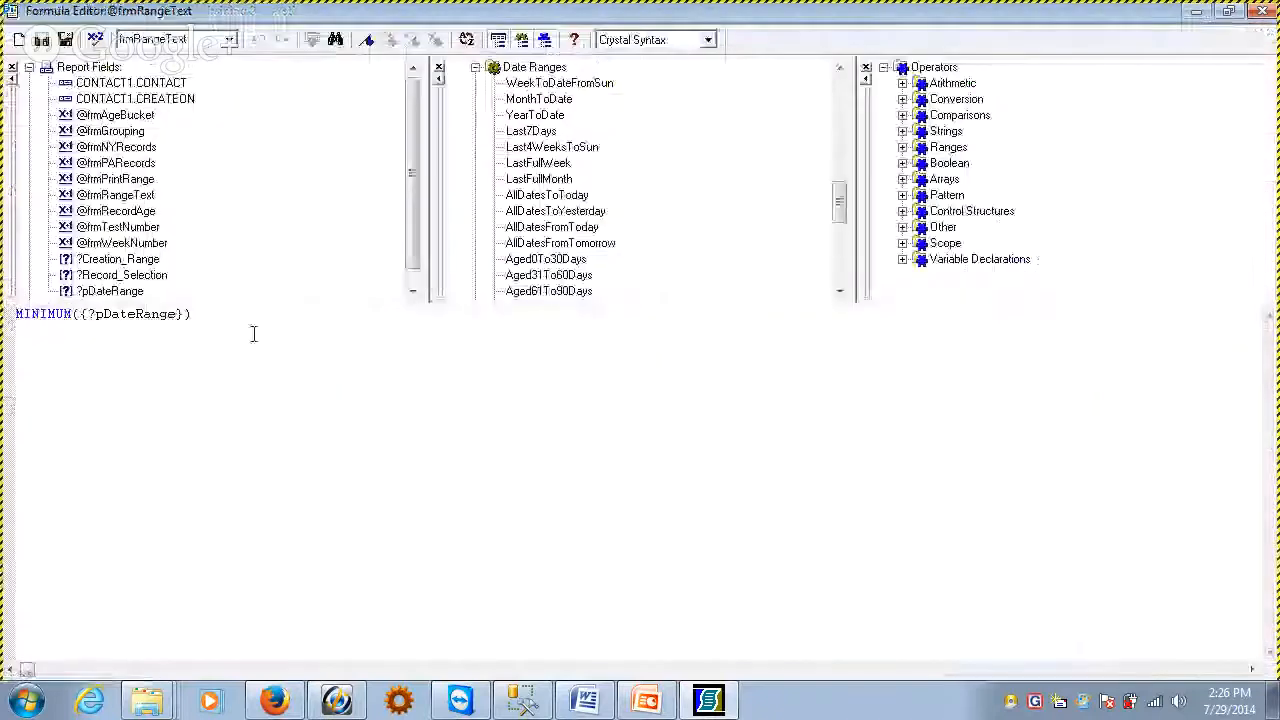
click(205, 316)
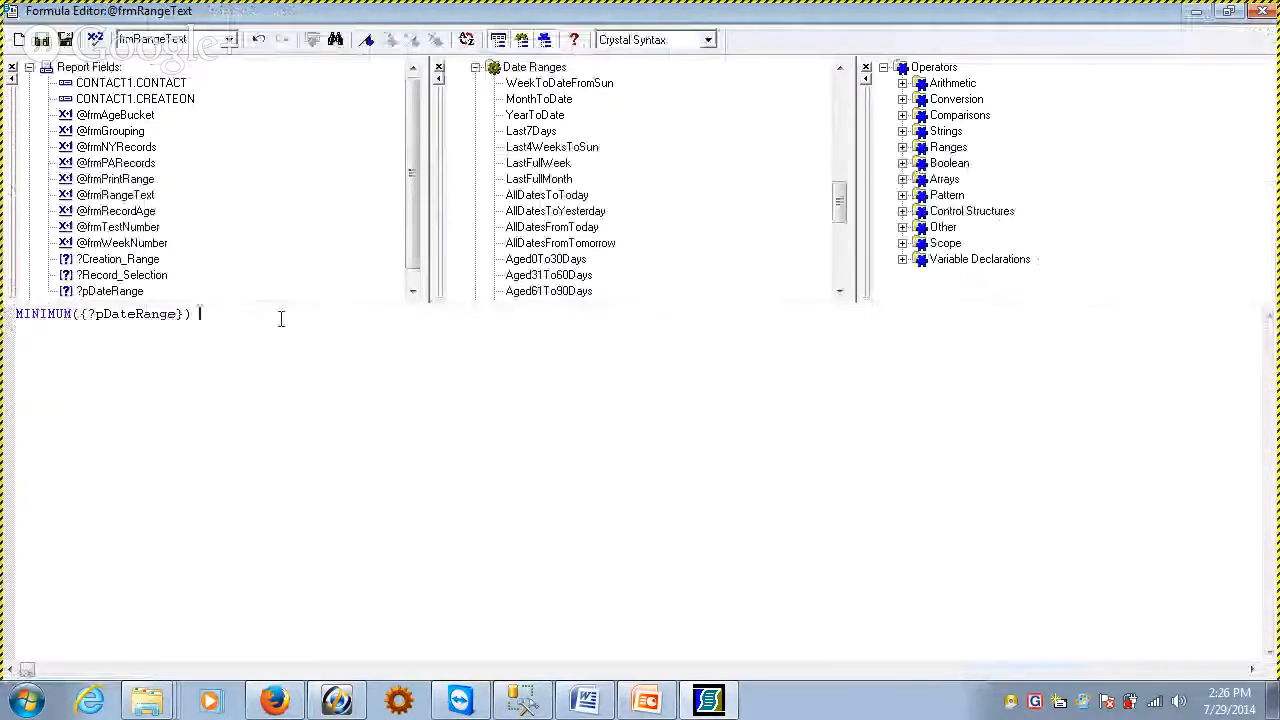
text(+ " " + MAXIMUM()
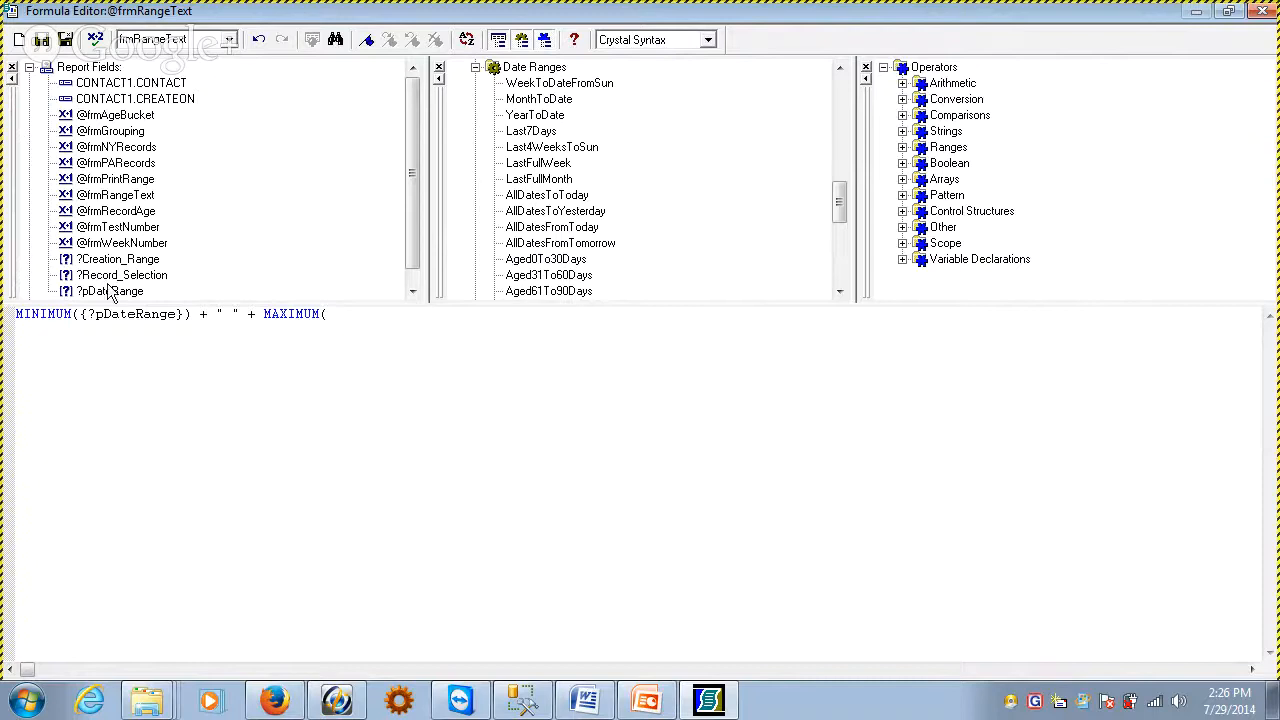
click(107, 290)
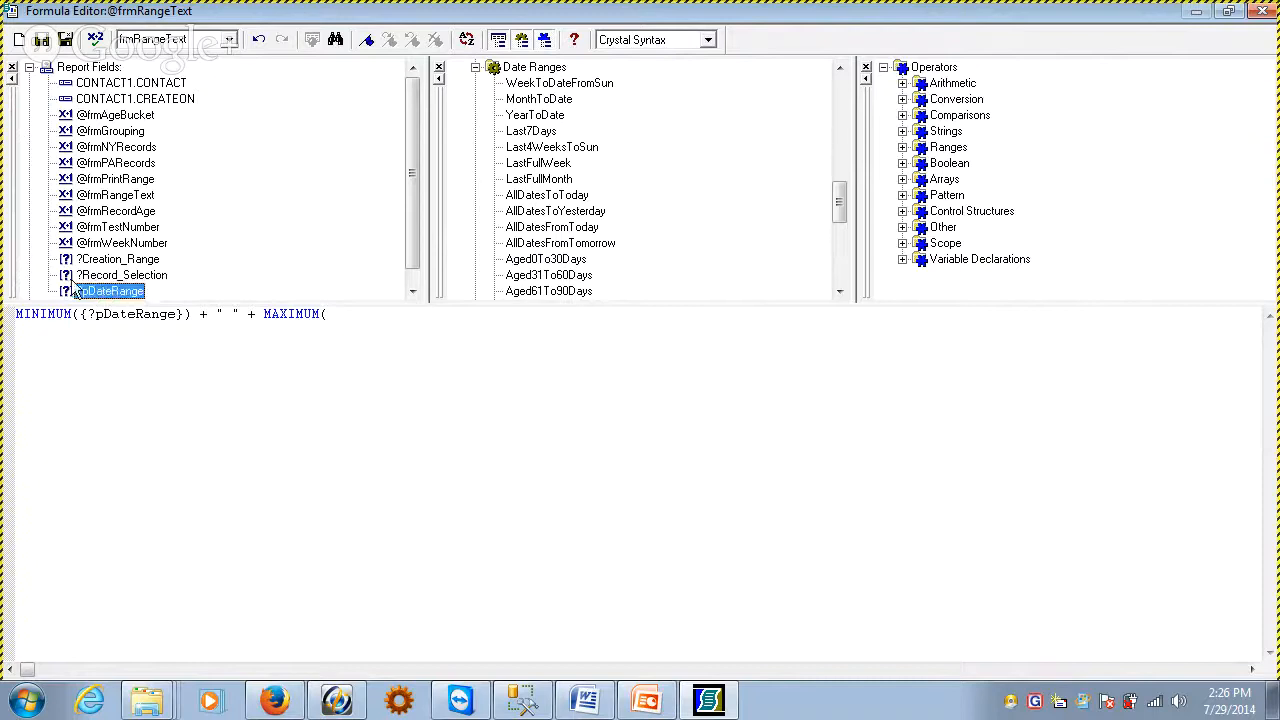
double_click(108, 291)
text())
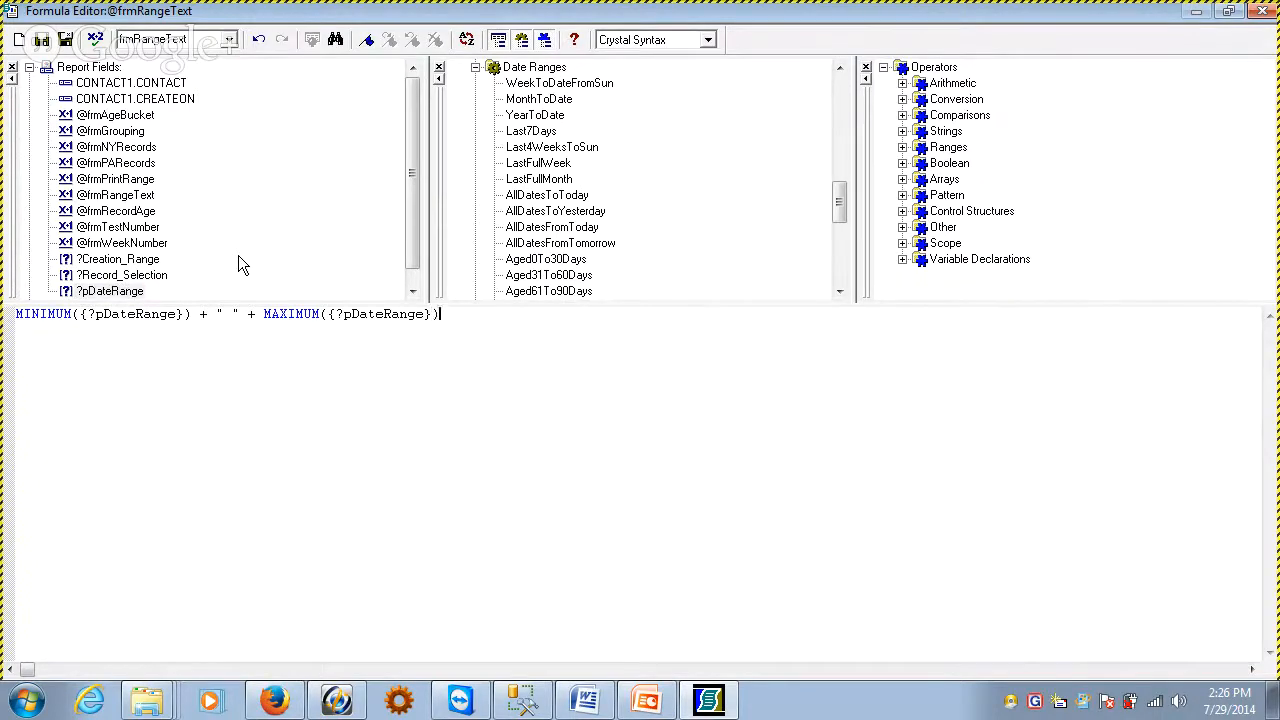
click(72, 39)
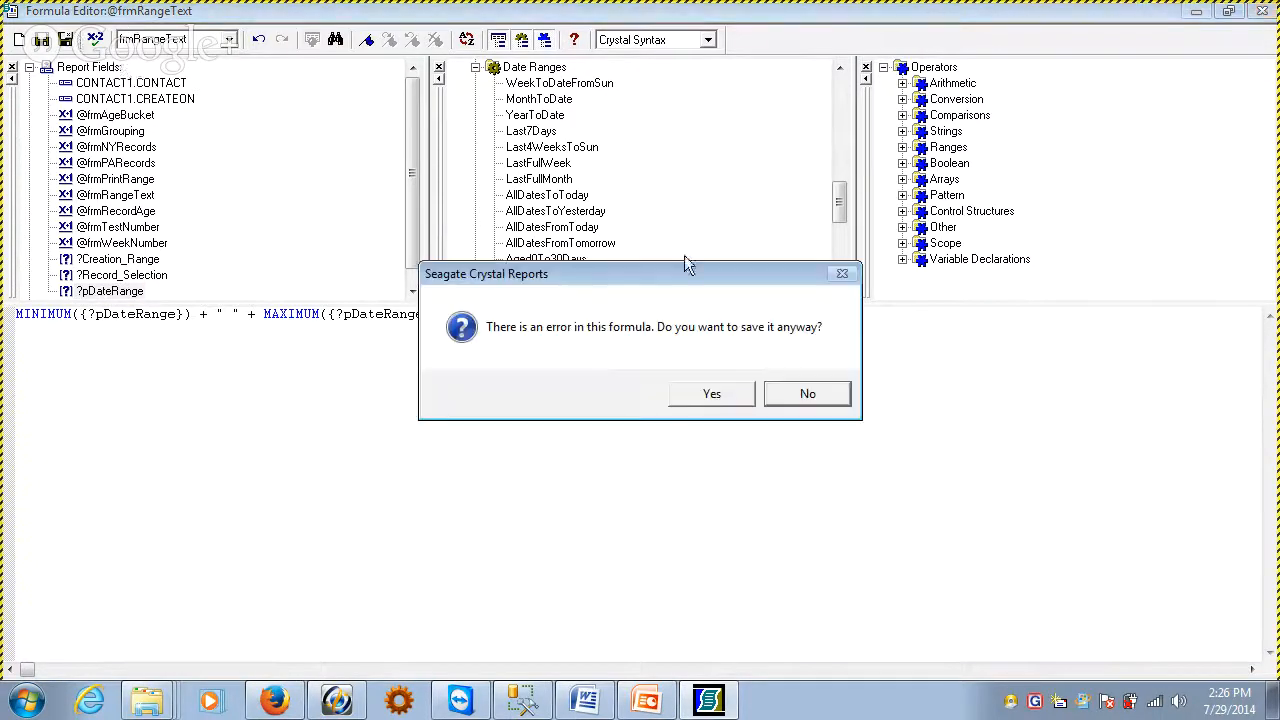
click(765, 396)
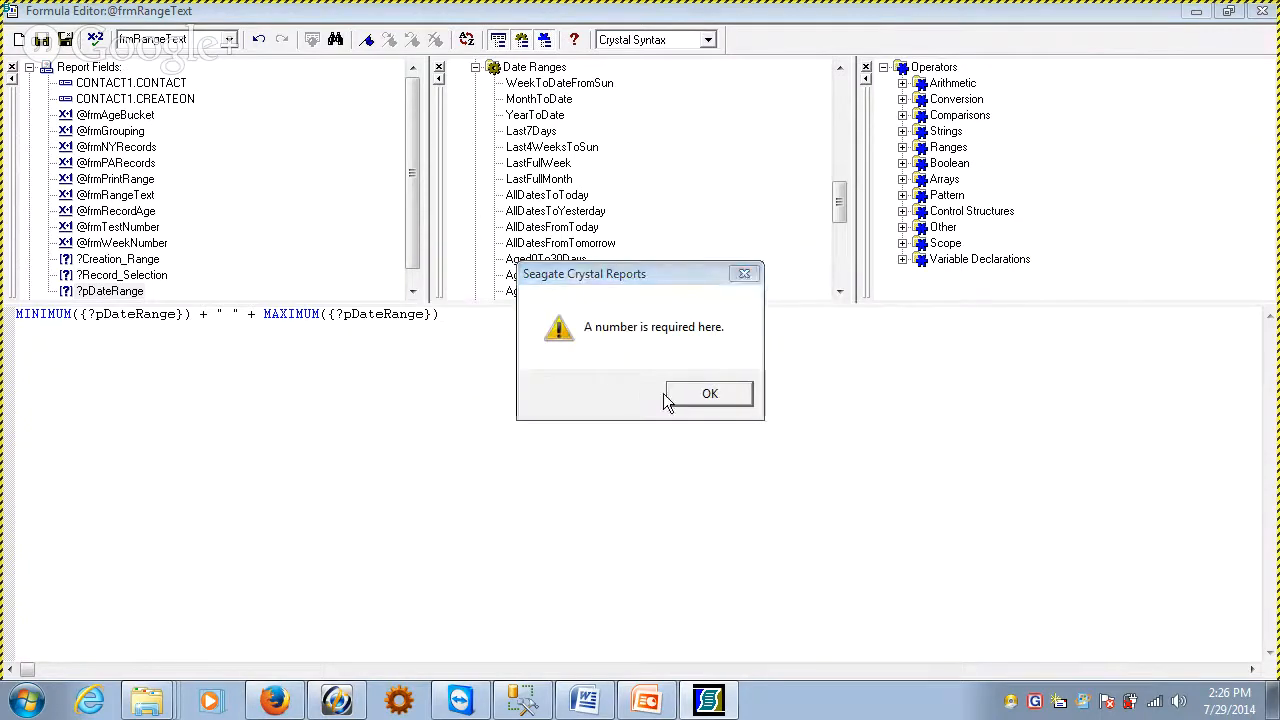
click(712, 400)
Remove everything after MINIMUM({?pDateRange}) from the frmRangeText formula and save it
drag(203, 314, 419, 309)
click(266, 325)
key(Delete)
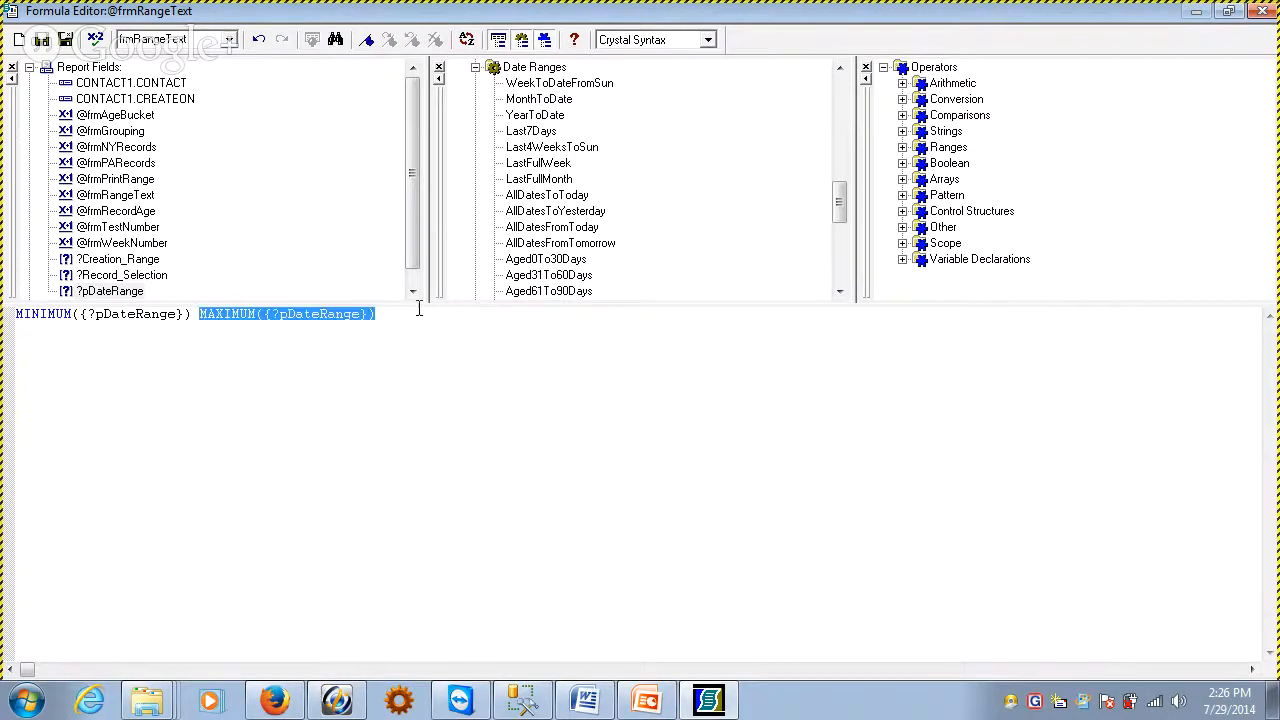
key(Delete)
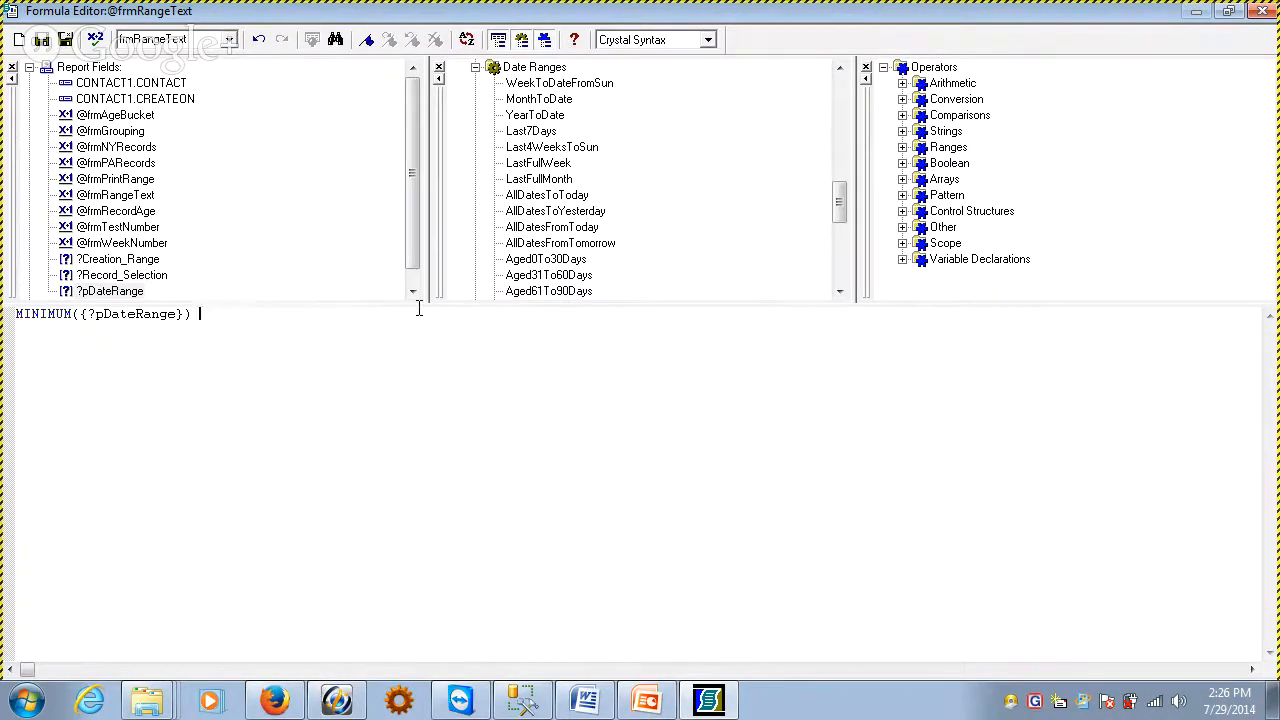
click(67, 41)
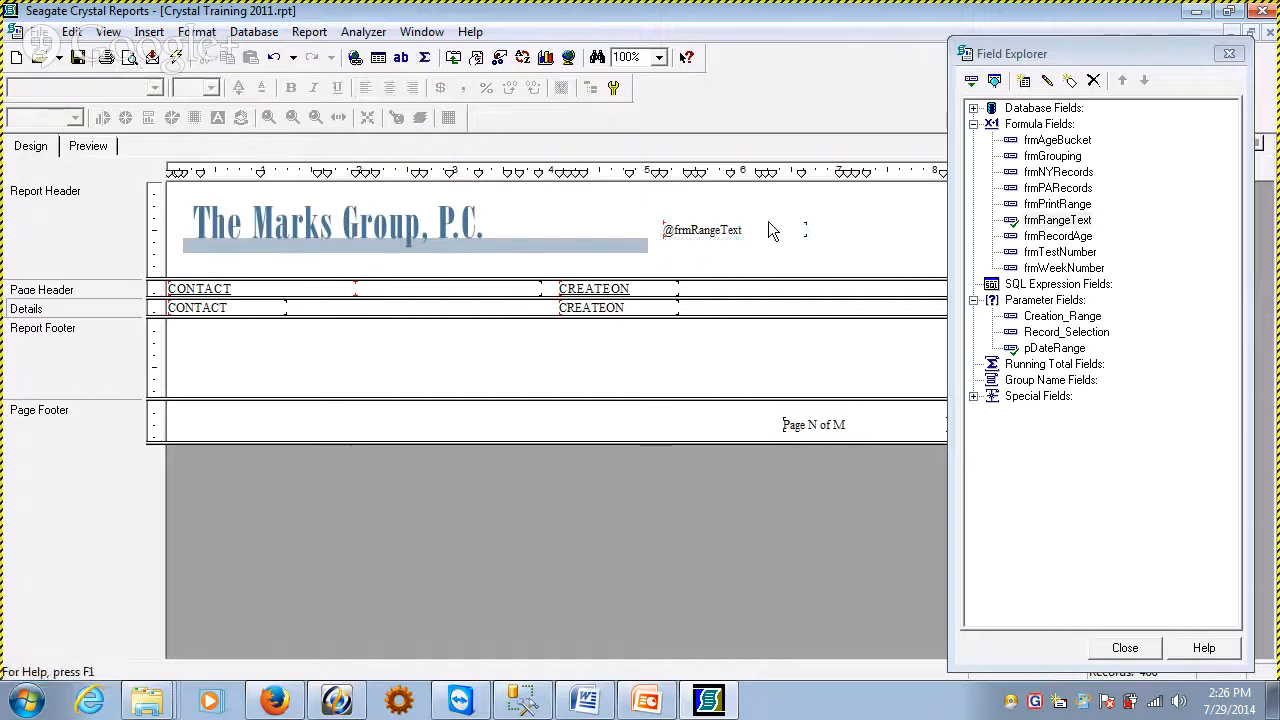
Narrow the frmRangeText field in the Report Header to about 1.1 inches and rename its formula to frmDateBegin
drag(808, 232, 772, 234)
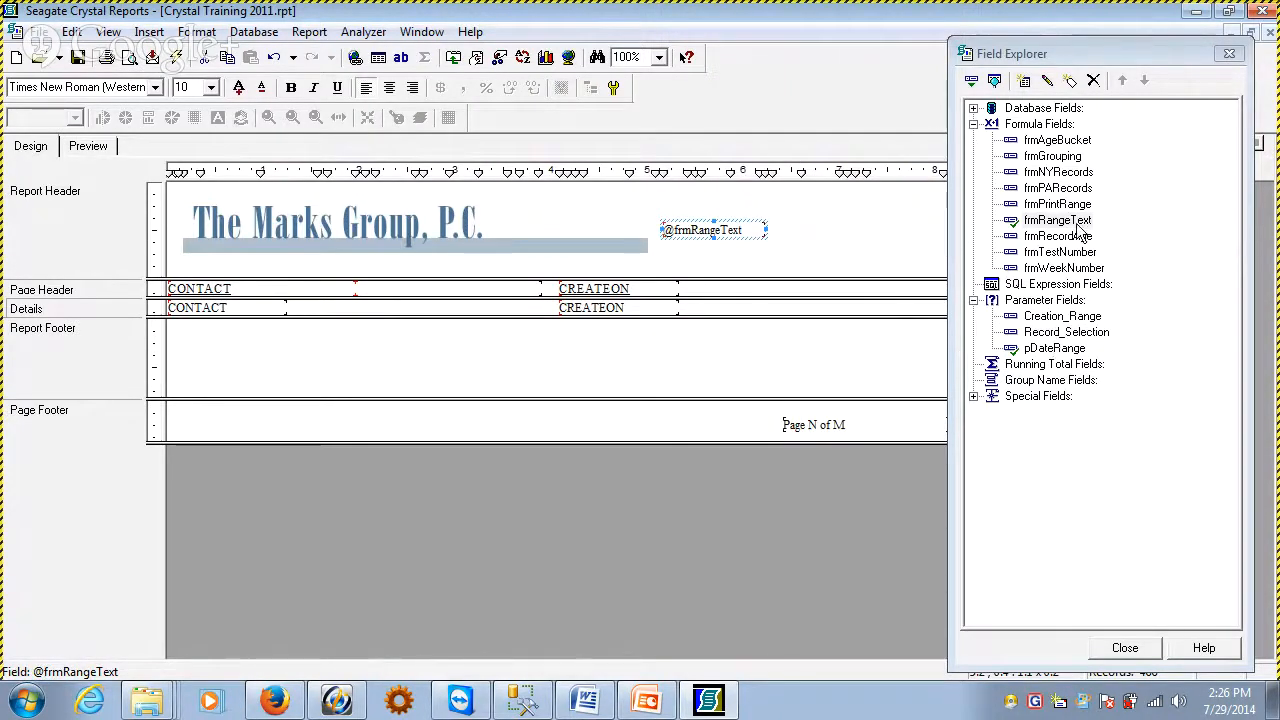
click(1080, 226)
key(F2)
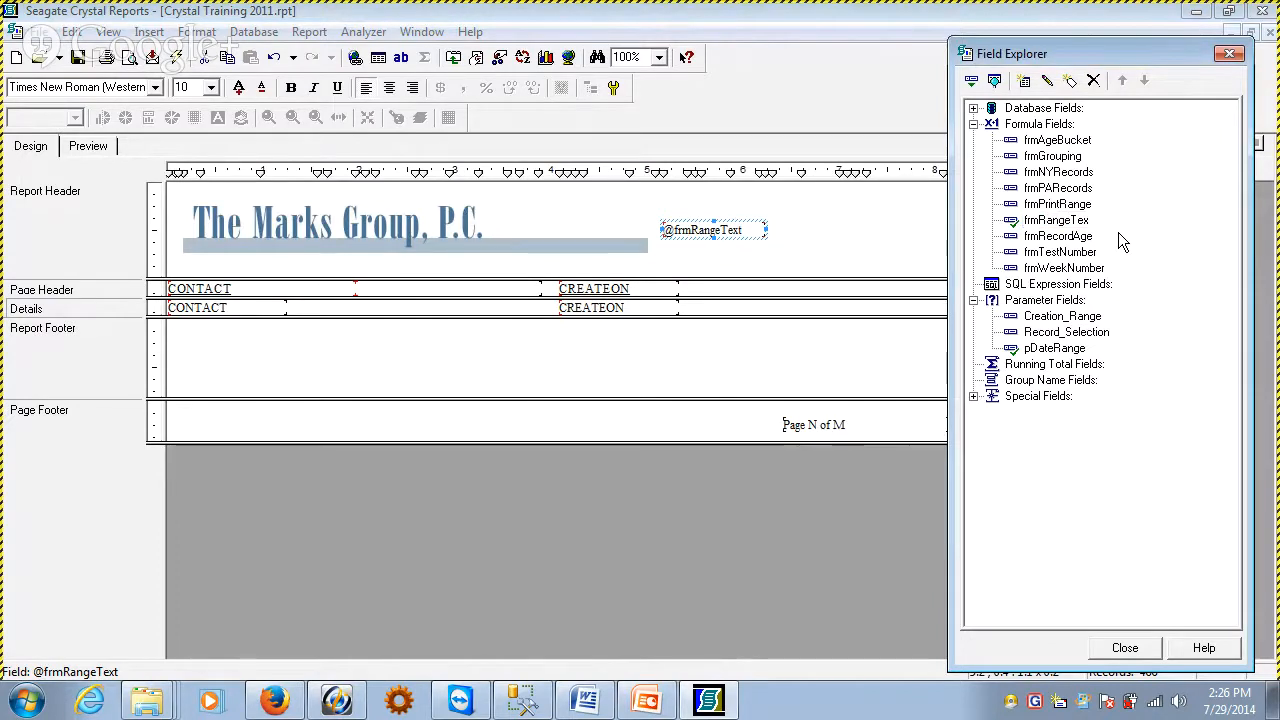
key(BackSpace)
key(BackSpace)
key(BackSpace)
key(BackSpace)
key(BackSpace)
key(BackSpace)
key(BackSpace)
key(BackSpace)
key(BackSpace)
text(dATE)
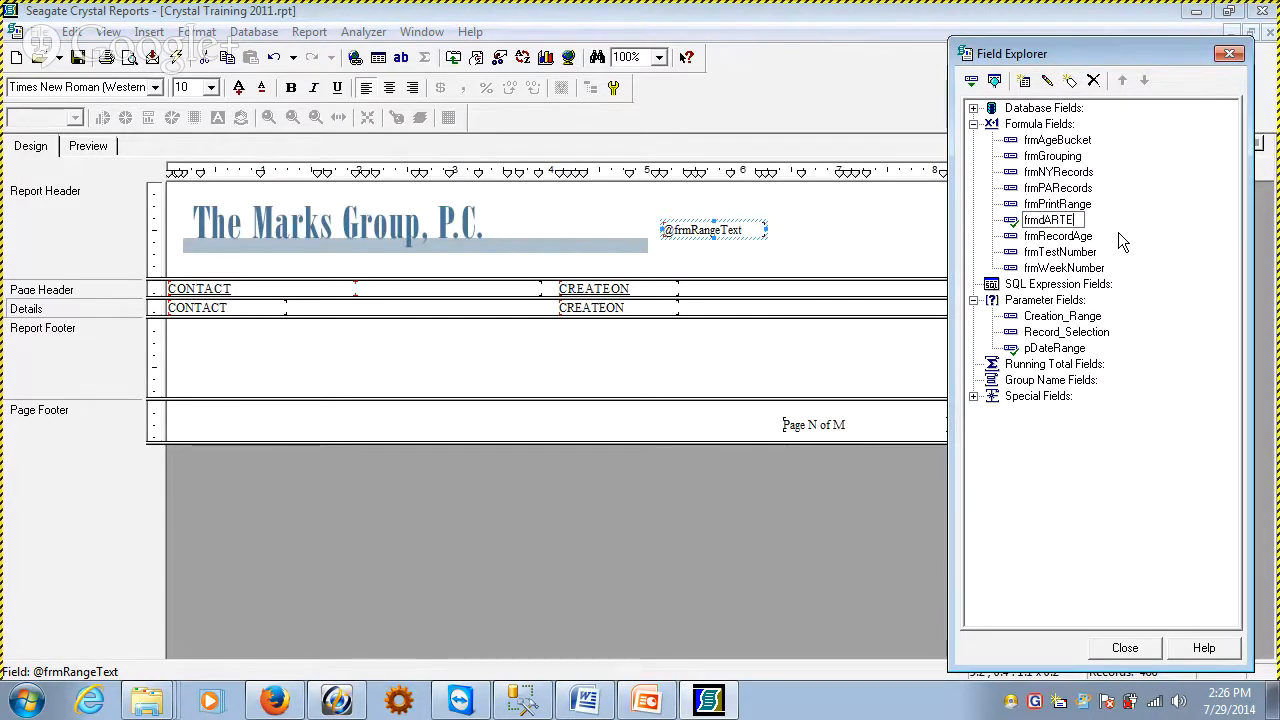
key(BackSpace)
key(BackSpace)
key(BackSpace)
key(BackSpace)
text(DateBegin)
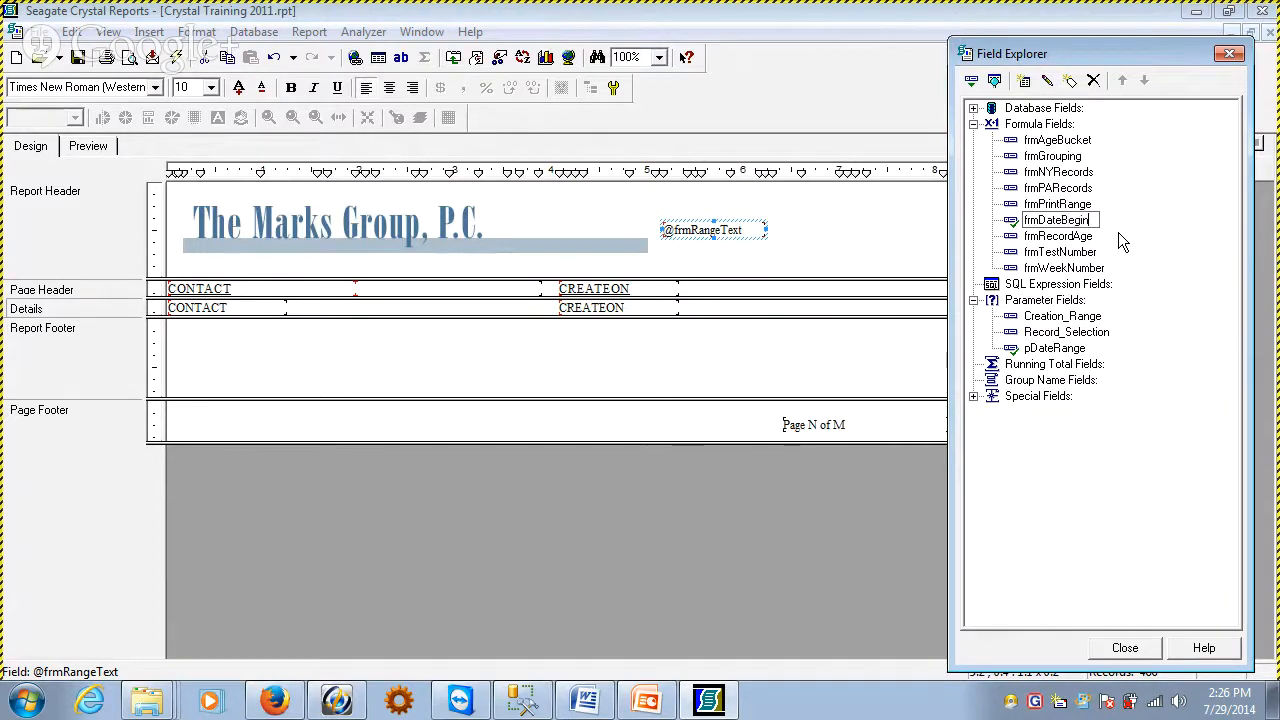
key(Return)
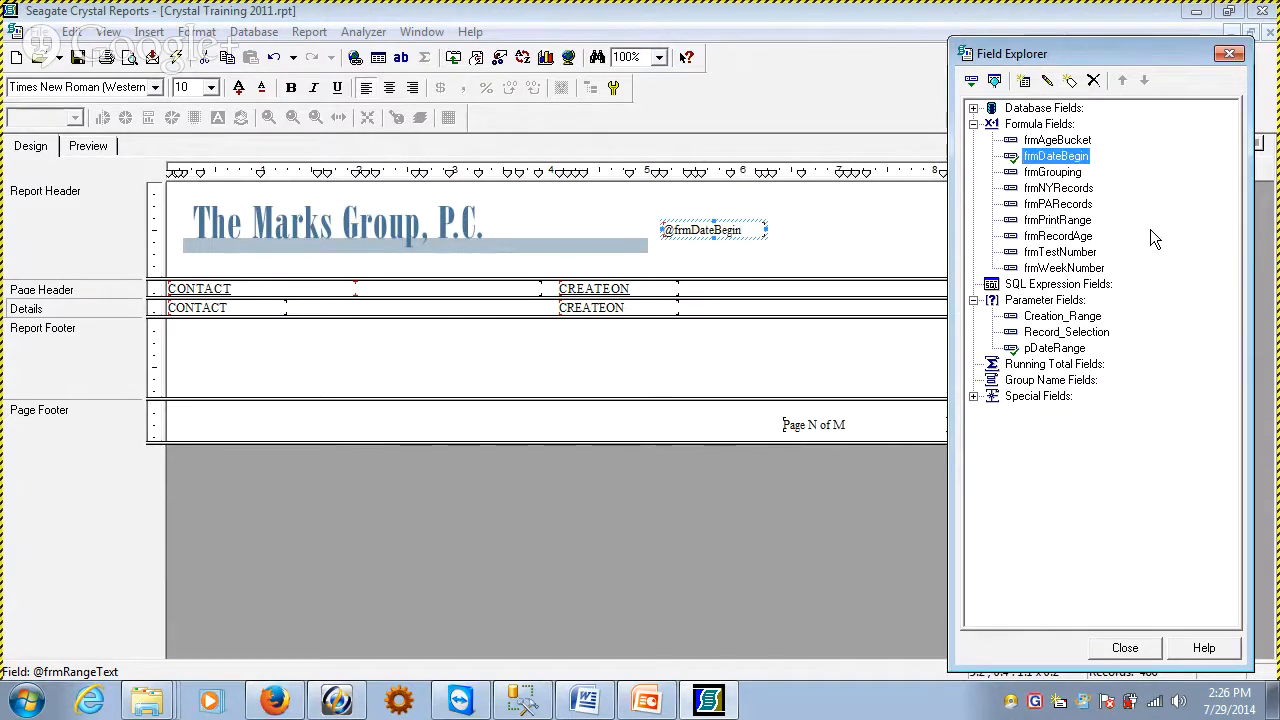
Create a new formula field named frmDateEnd
click(700, 240)
right_click(703, 226)
click(1008, 124)
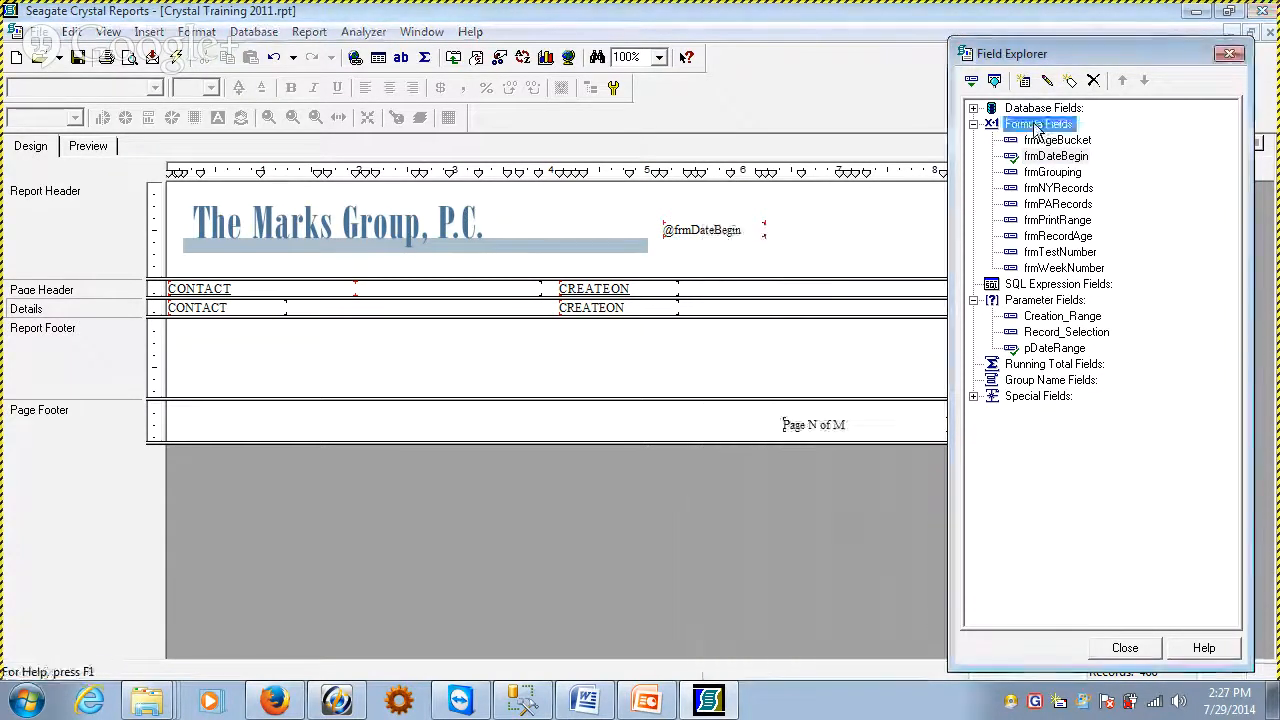
right_click(1008, 124)
click(1080, 198)
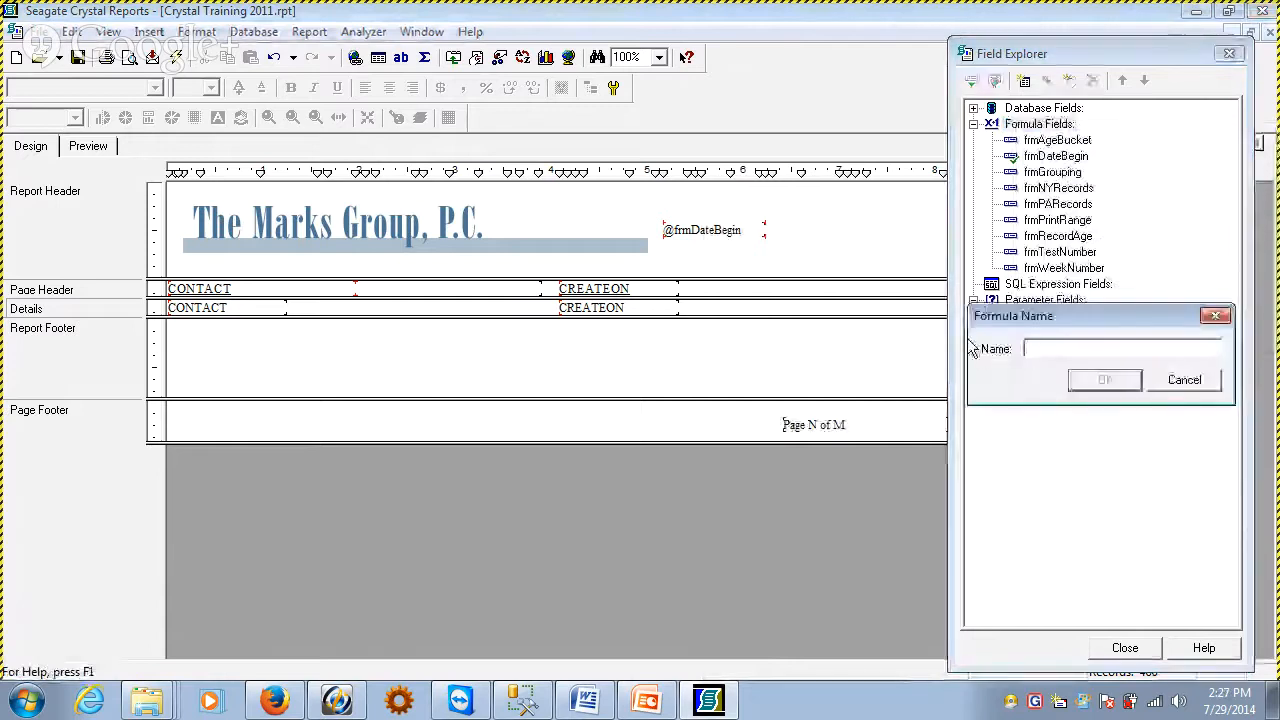
text(frmDartwe)
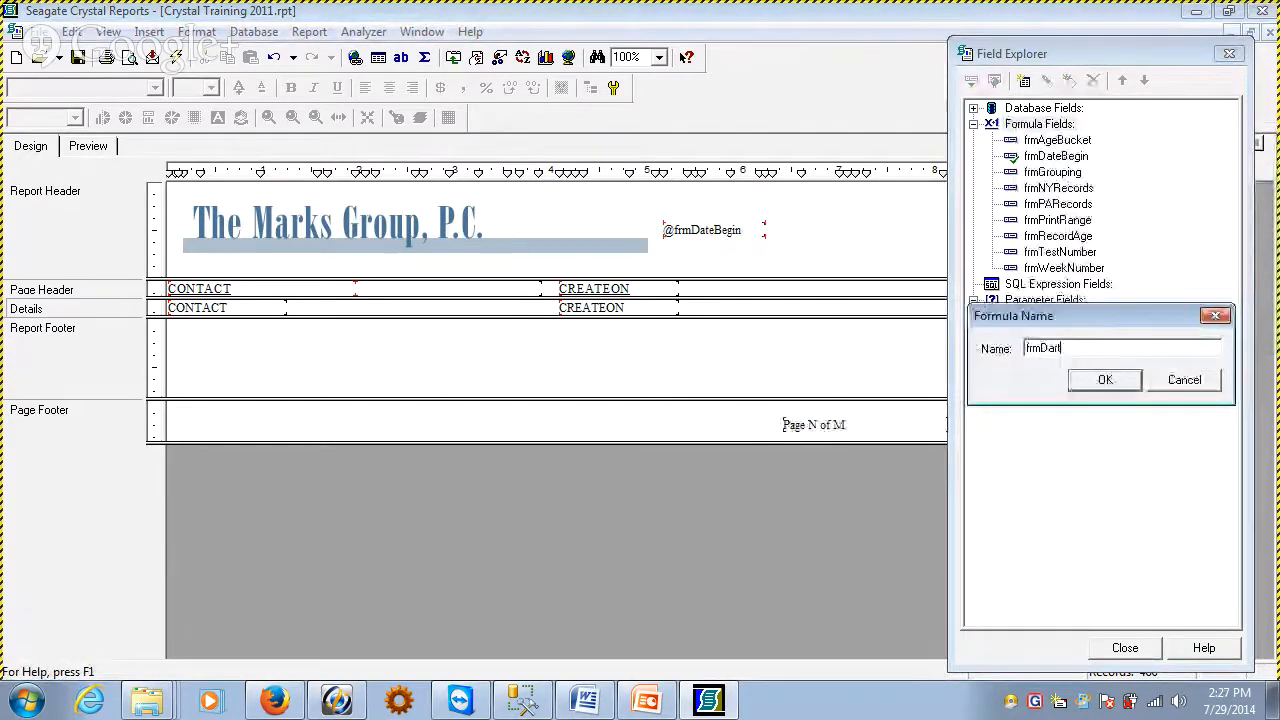
key(BackSpace)
key(BackSpace)
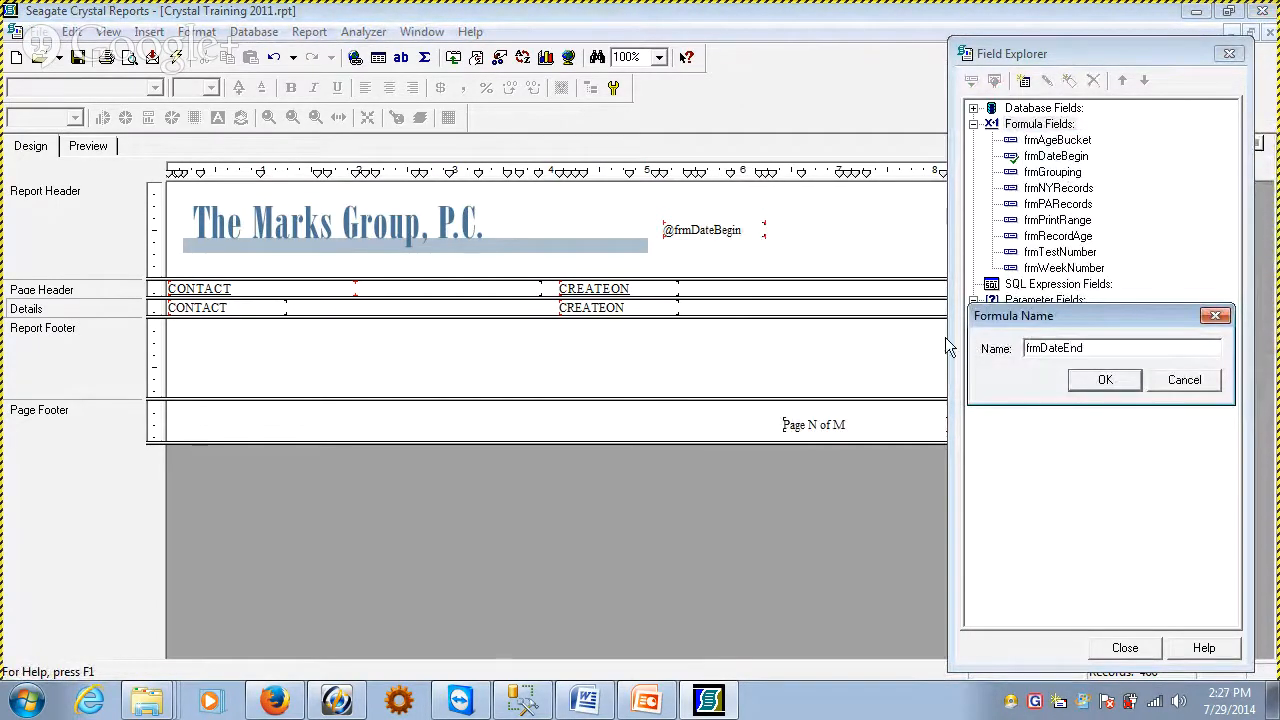
click(1100, 382)
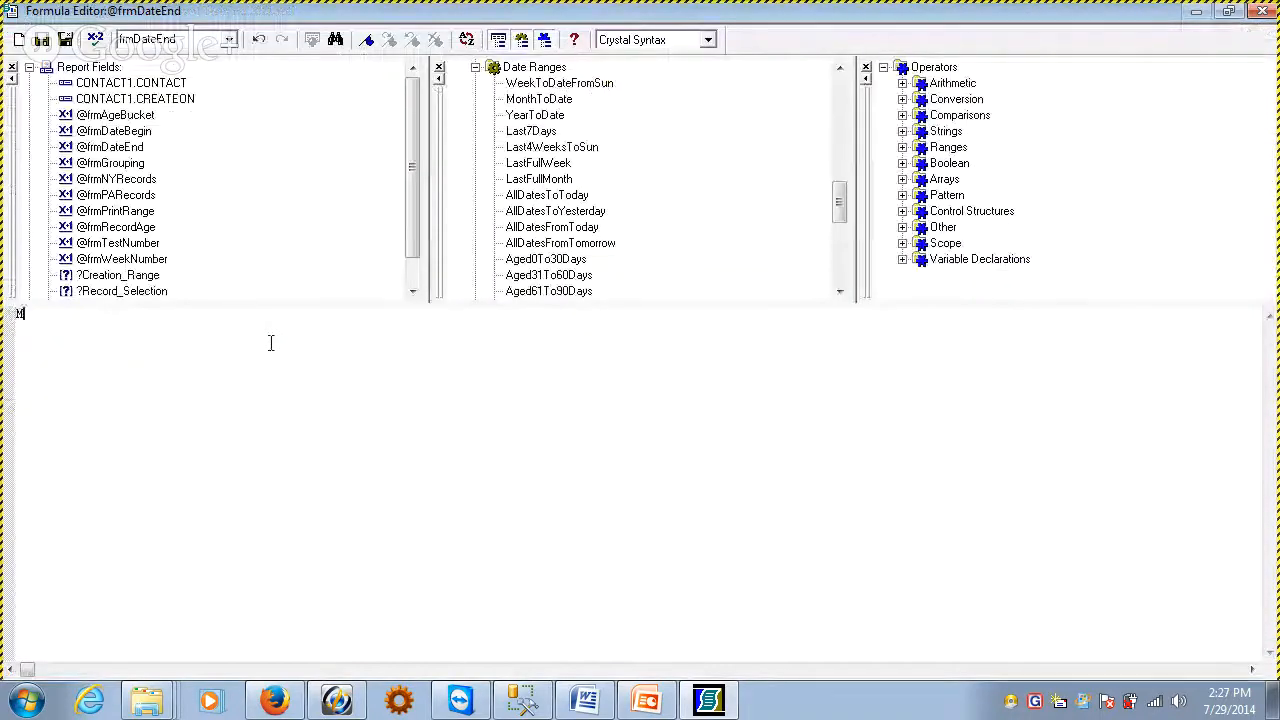
Define frmDateEnd as MAXIMUM({?pDateRange}) and save the formula
text(MAXIMUM()
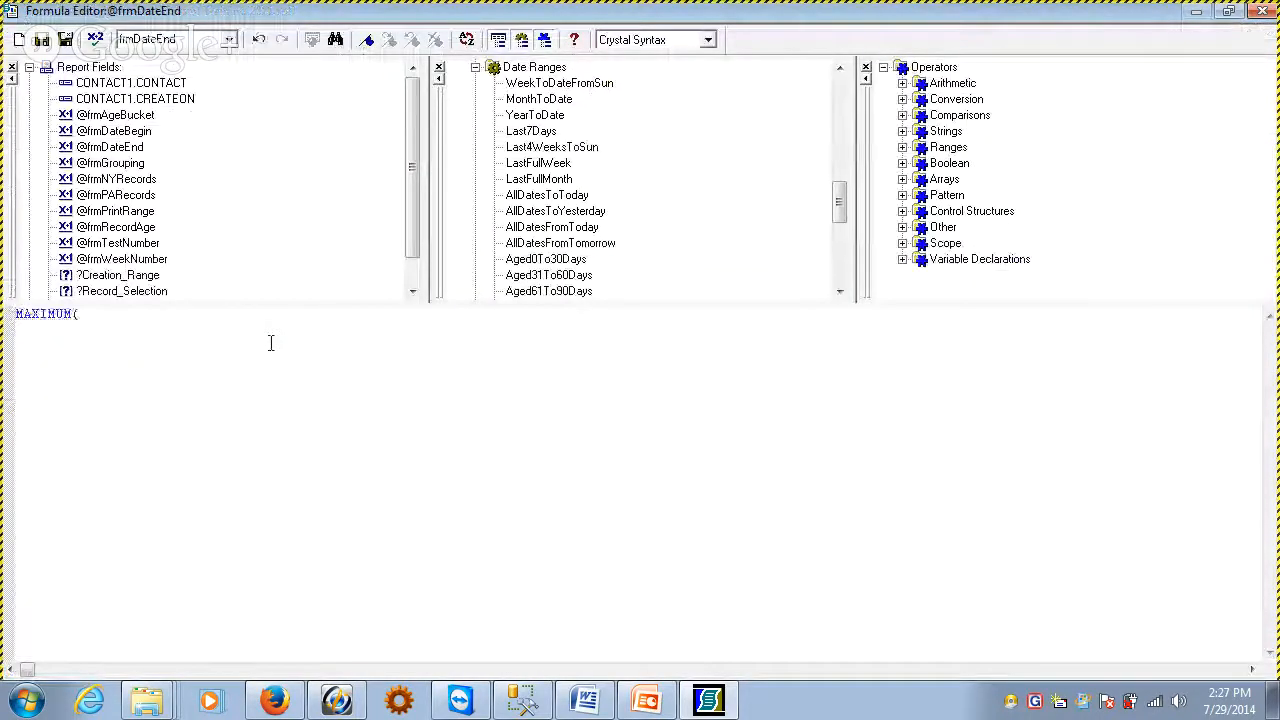
scroll(405, 223, down, 1)
double_click(110, 275)
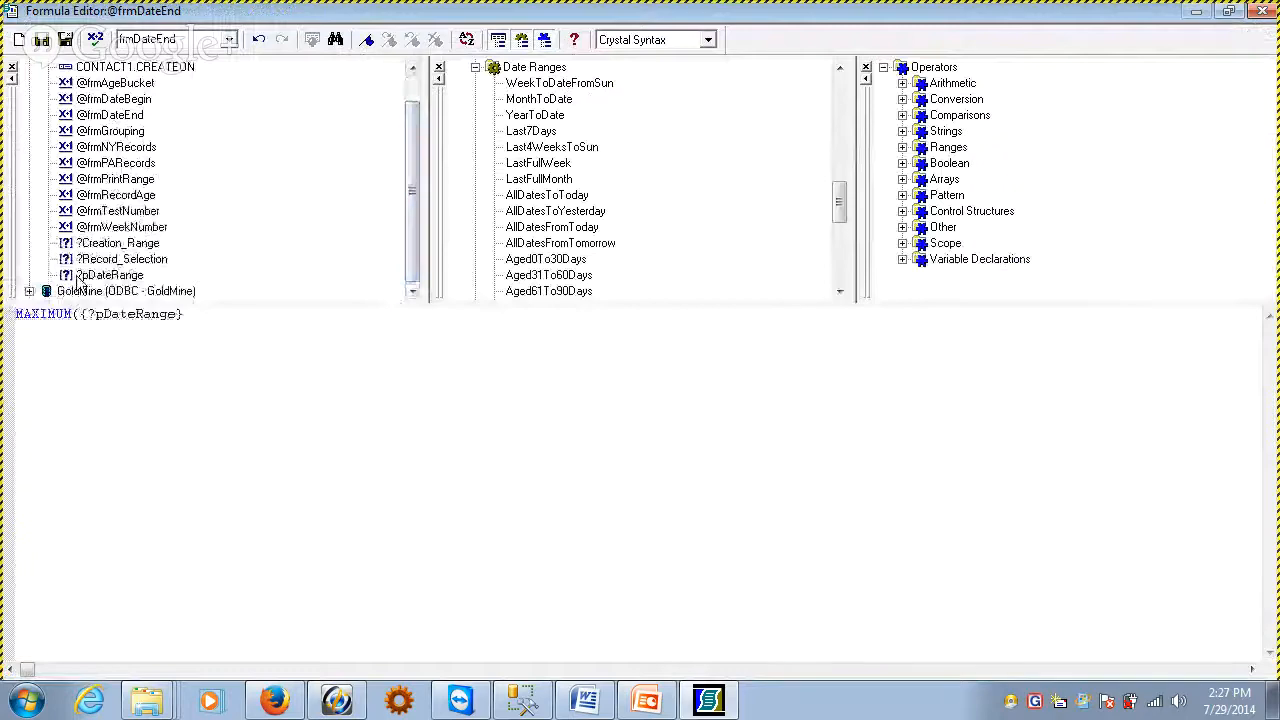
text())
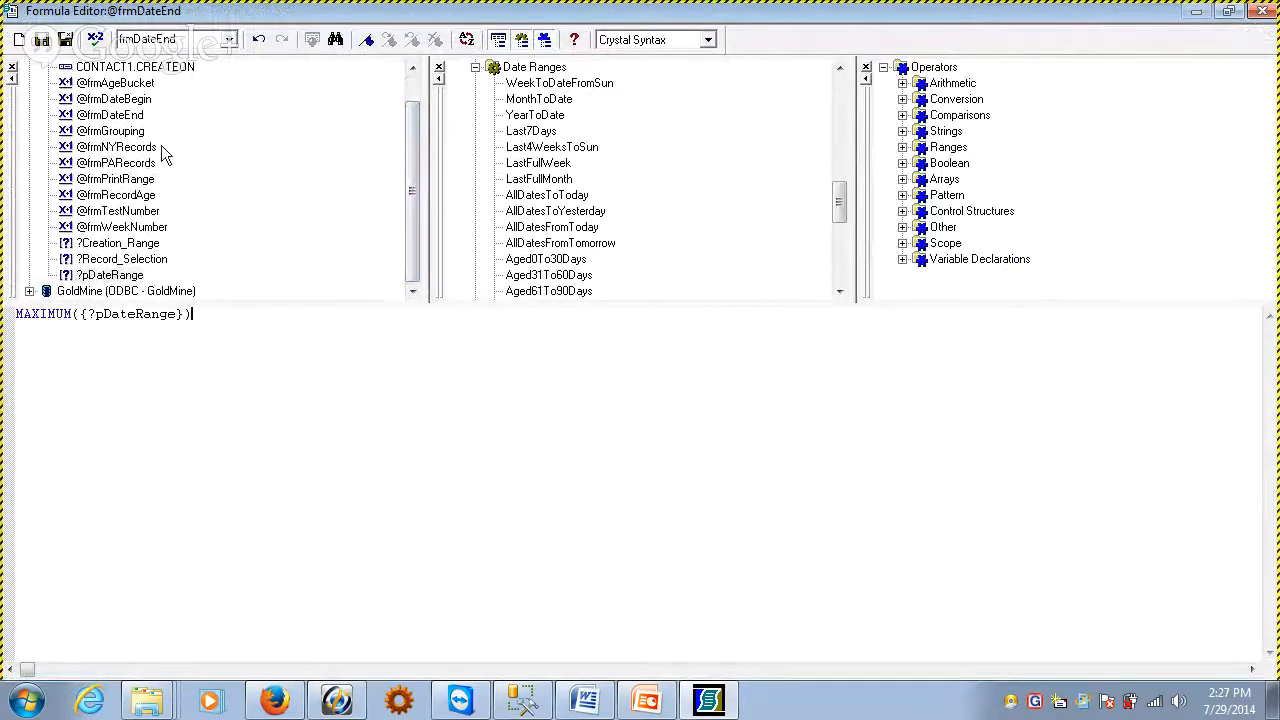
click(68, 42)
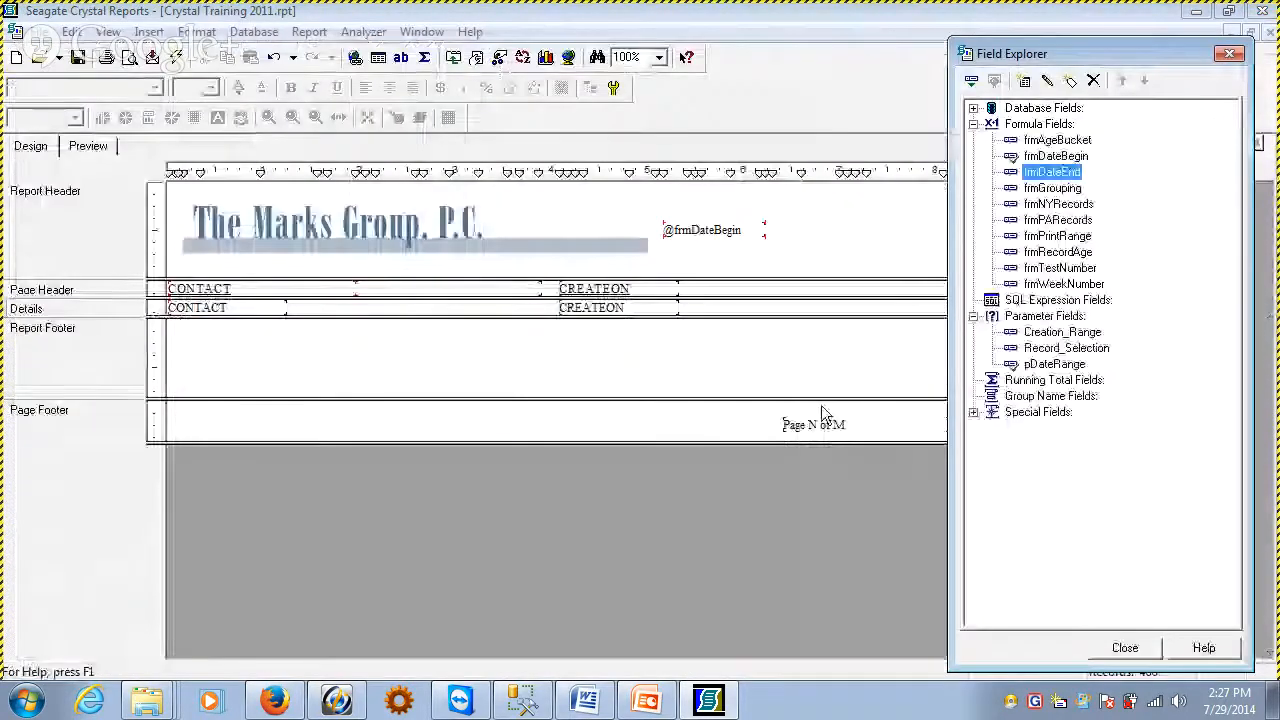
Place the frmDateEnd field in the Report Header, check it in the report preview, and align it on the same line after frmDateBegin
drag(1056, 186, 762, 255)
click(88, 146)
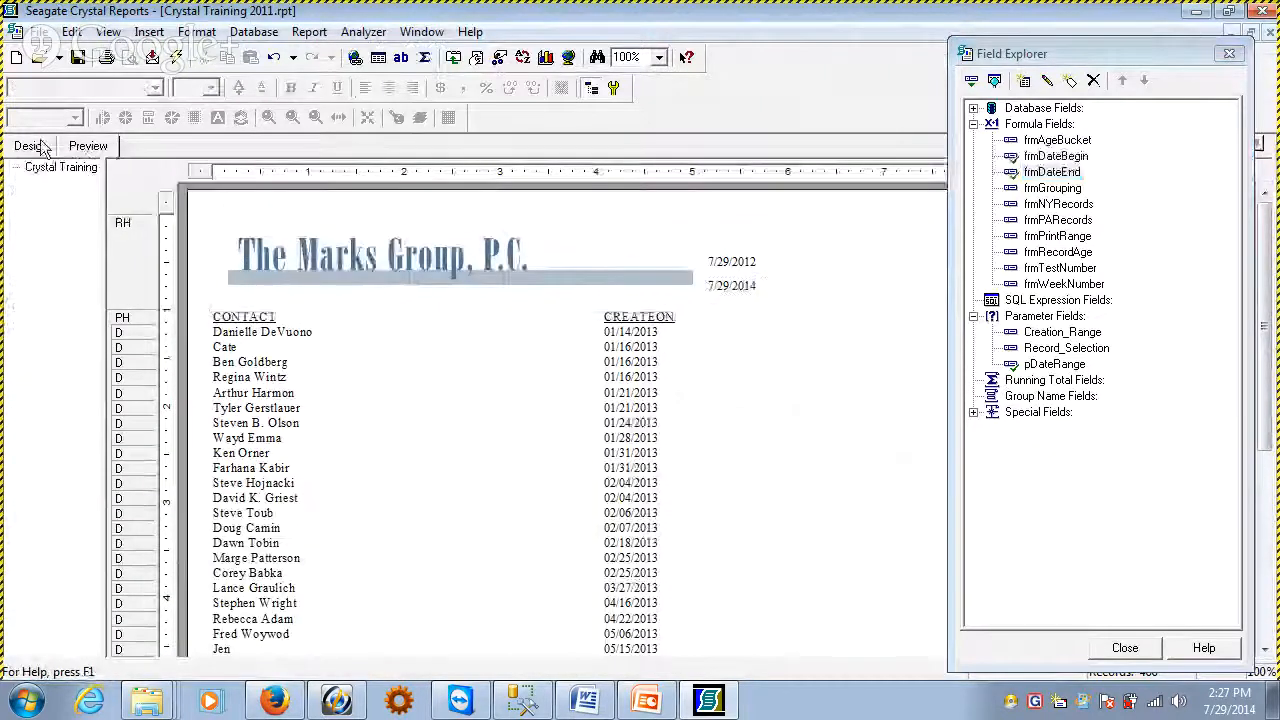
click(30, 146)
drag(690, 262, 824, 238)
Insert a text object reading "to" in the Report Header below the date fields and narrow it to about 0.2 inch
click(148, 32)
click(171, 63)
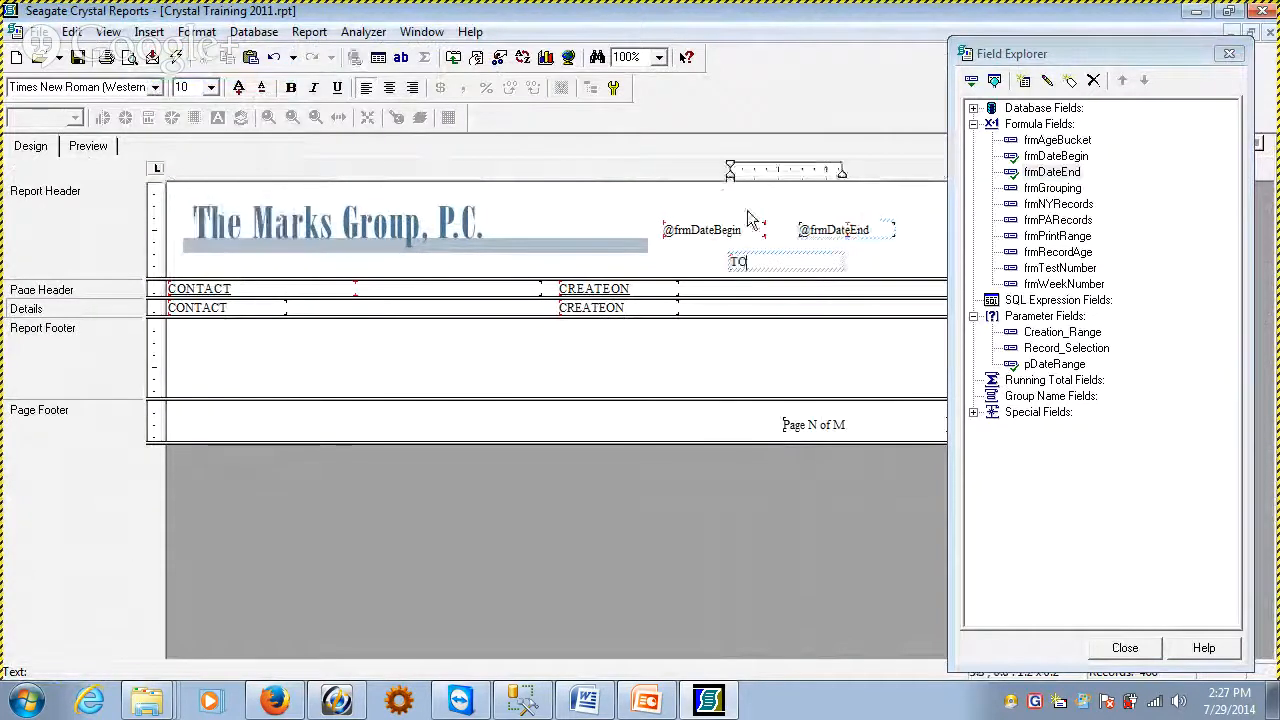
click(680, 254)
click(767, 264)
drag(845, 262, 752, 262)
Move the "to" text object up and across into the gap between the frmDateBegin and frmDateEnd fields
key(Up)
key(Up)
key(Up)
key(Up)
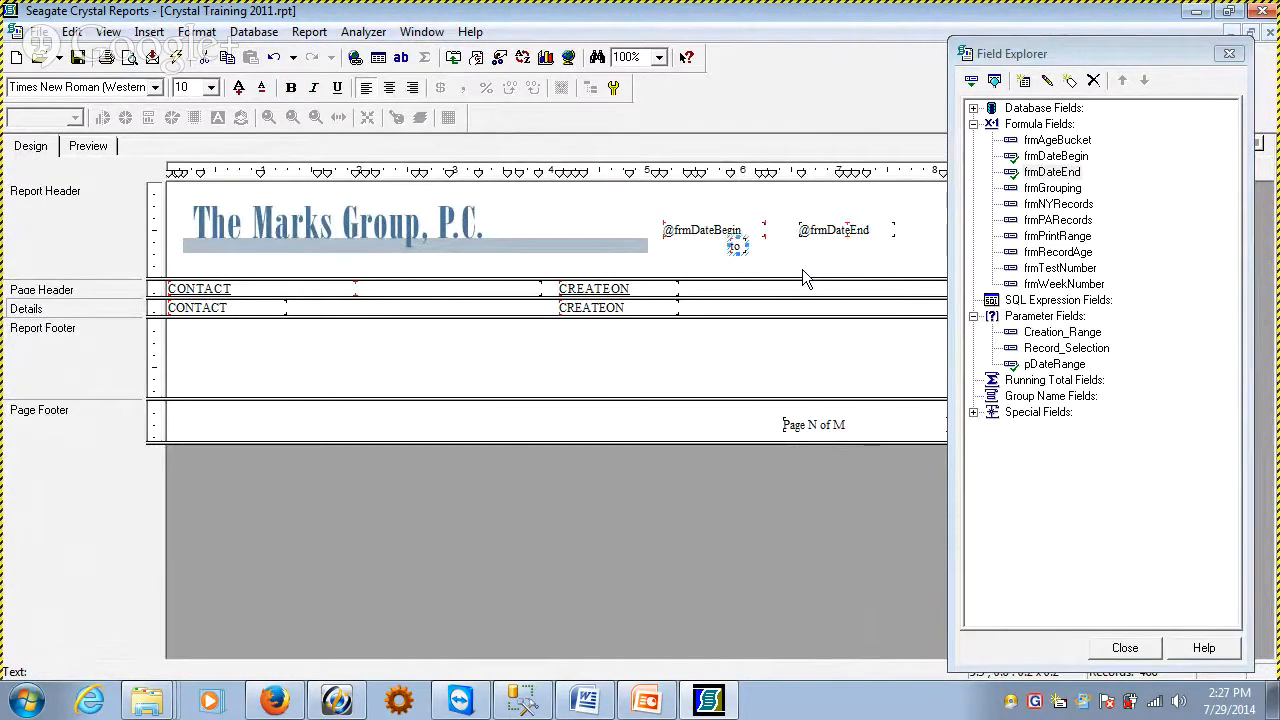
key(Right)
key(Right)
key(Right)
key(Right)
key(Right)
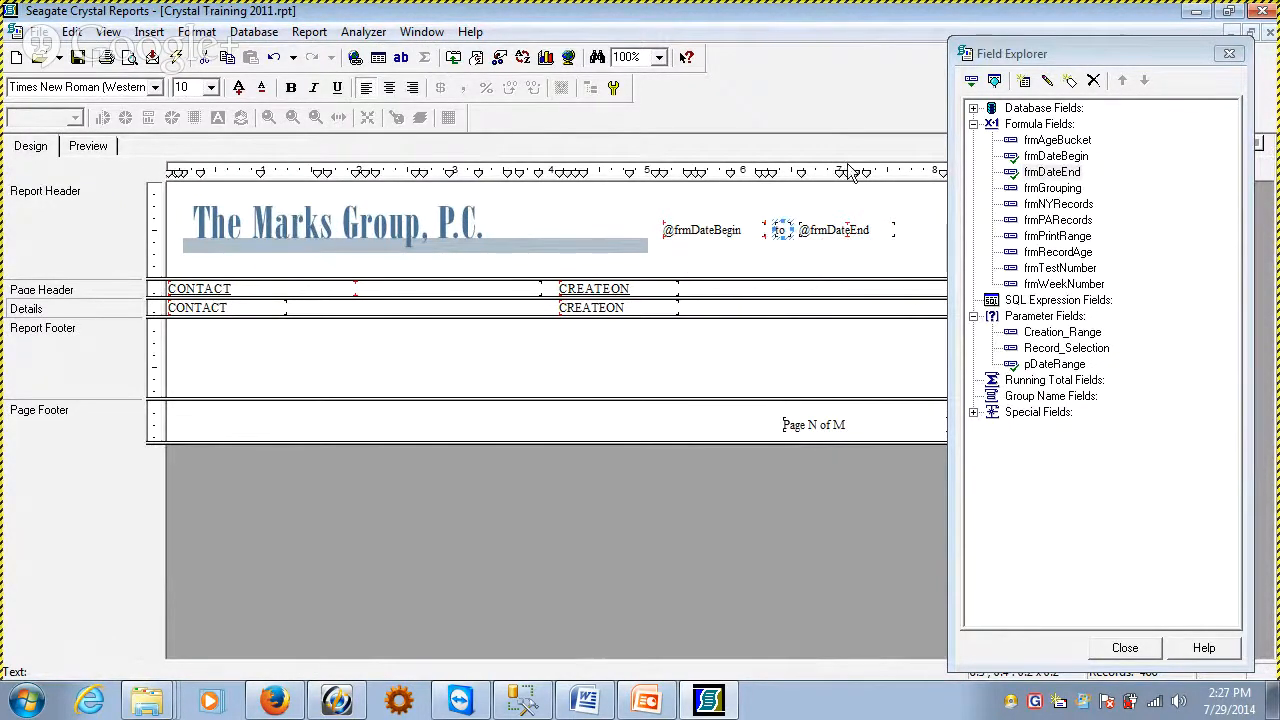
click(838, 231)
click(773, 257)
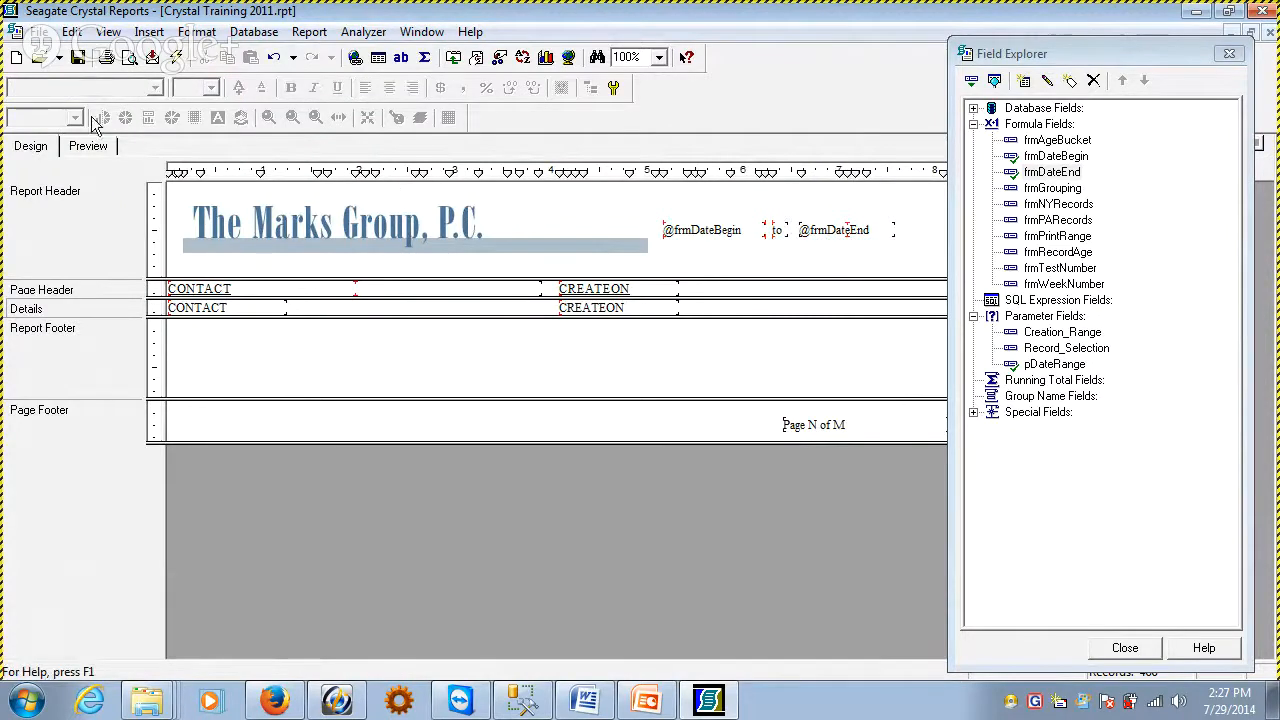
Narrow the frmDateBegin field to about 0.6 inch in the report preview and return to the design view
click(88, 146)
click(806, 261)
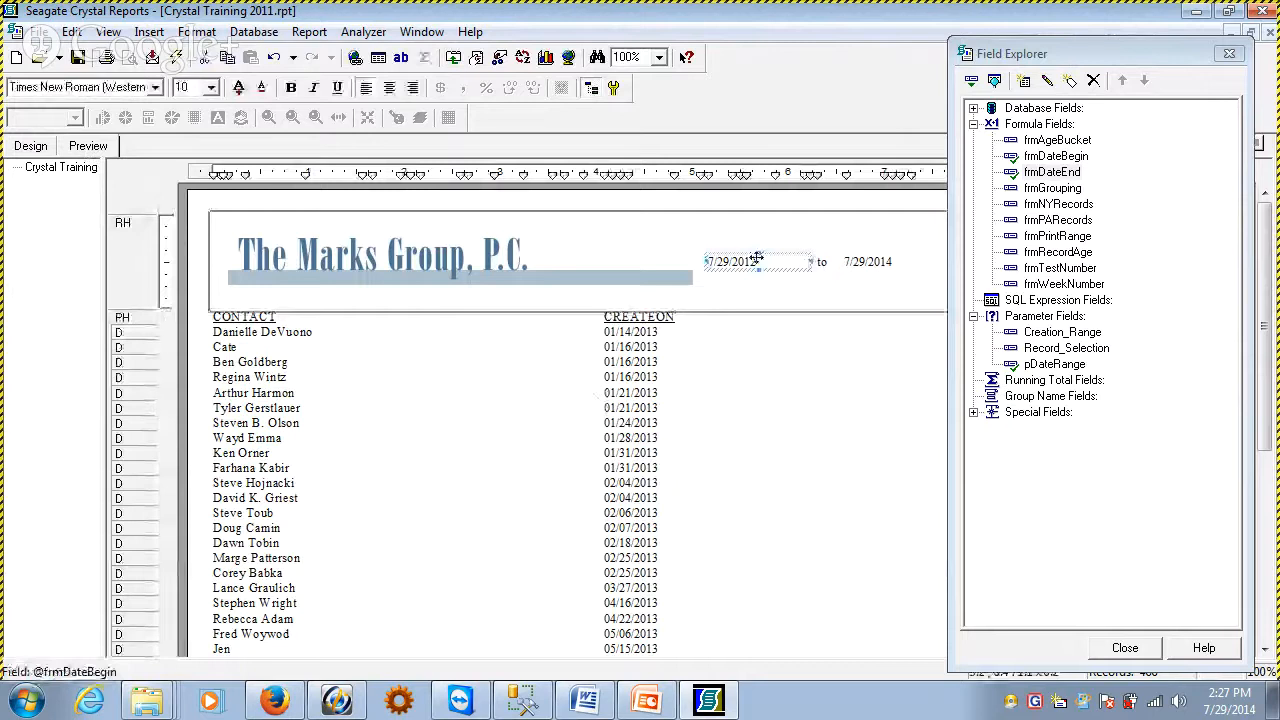
drag(811, 262, 771, 264)
click(790, 303)
click(31, 147)
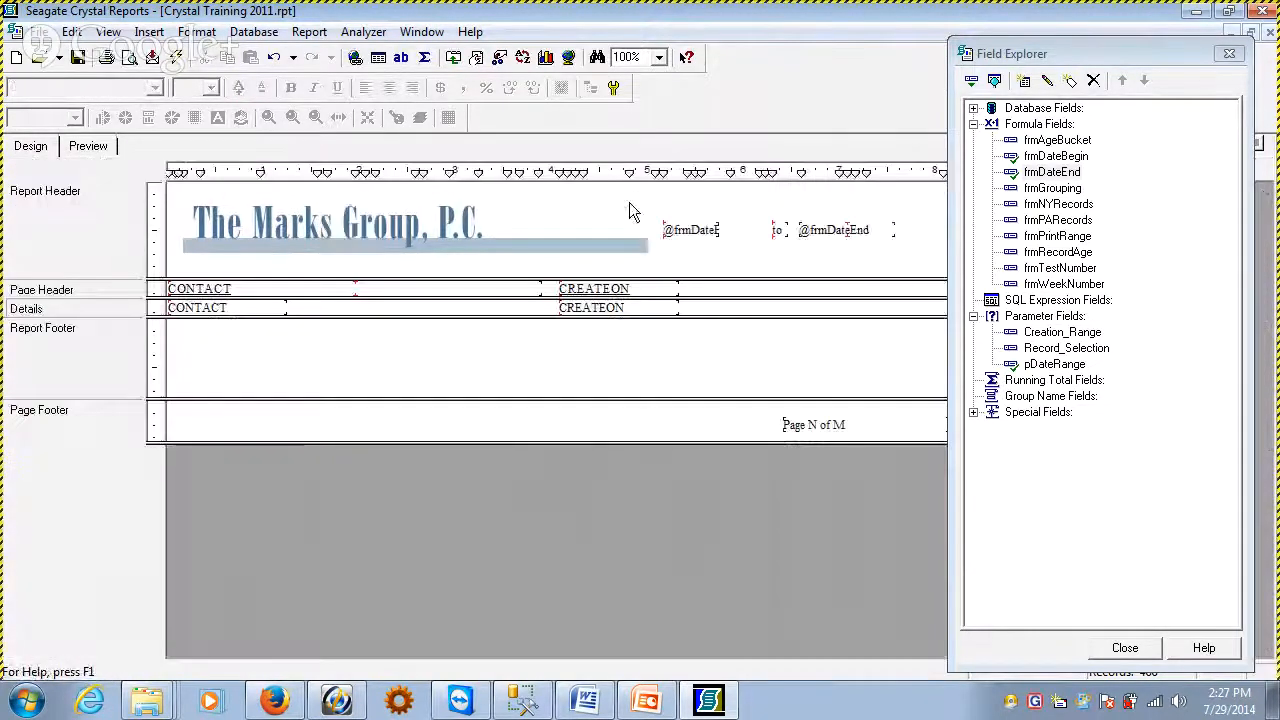
Shift the "to" text and the frmDateEnd field closer to frmDateBegin, and check the header spacing in the report preview
click(777, 230)
key(Left)
key(Left)
key(Left)
key(Left)
key(Left)
key(Left)
key(Left)
key(Left)
key(Left)
key(Left)
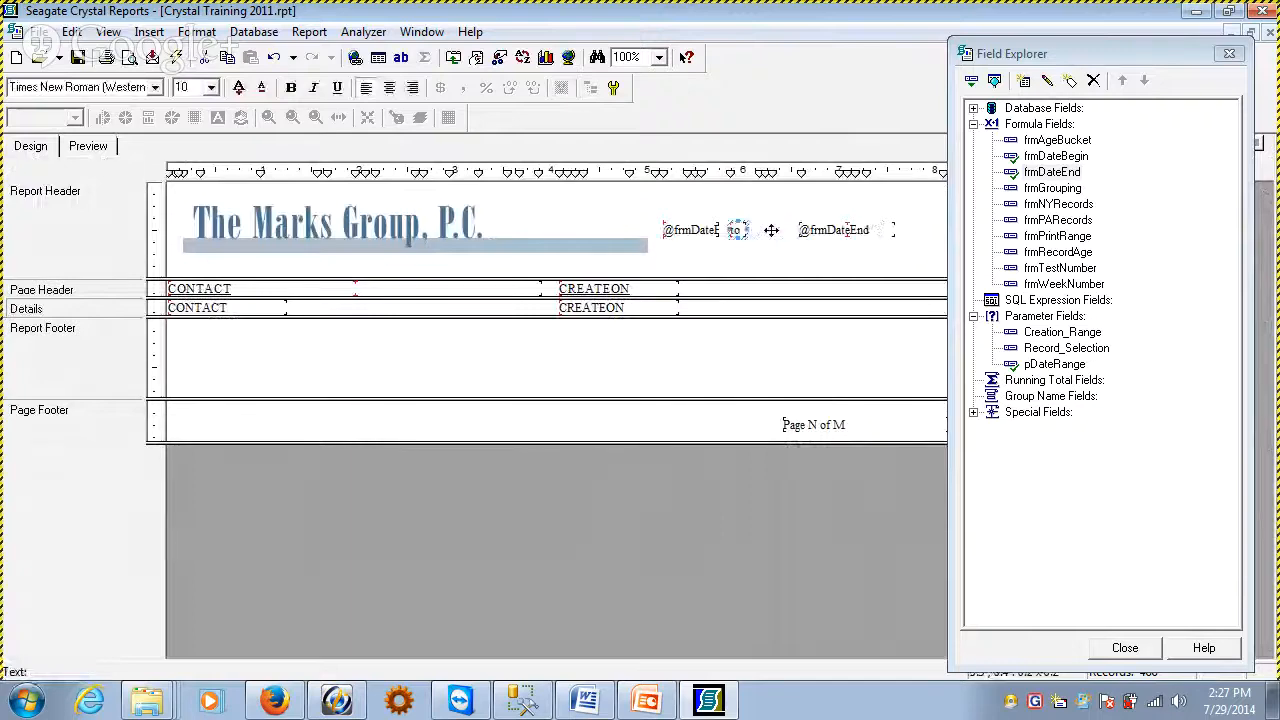
click(812, 230)
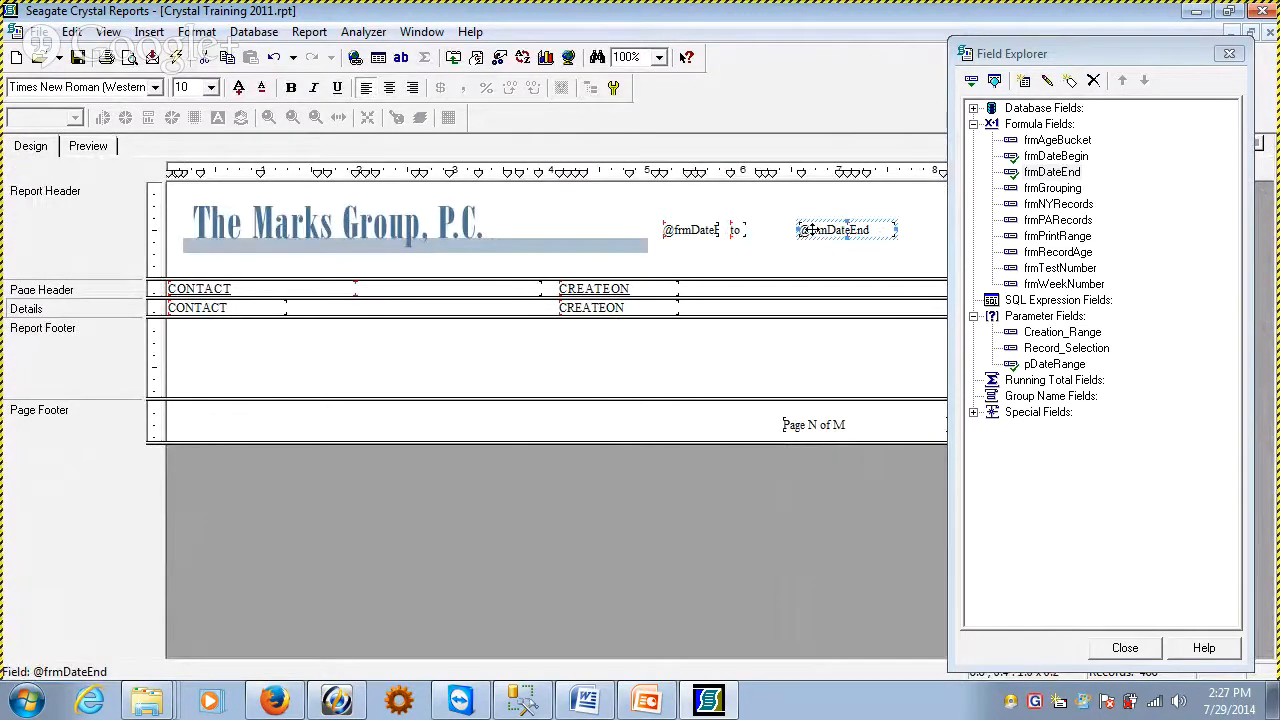
key(Left)
key(Left)
key(Left)
key(Left)
key(Left)
key(Left)
key(Left)
key(Left)
key(Left)
key(Left)
click(87, 146)
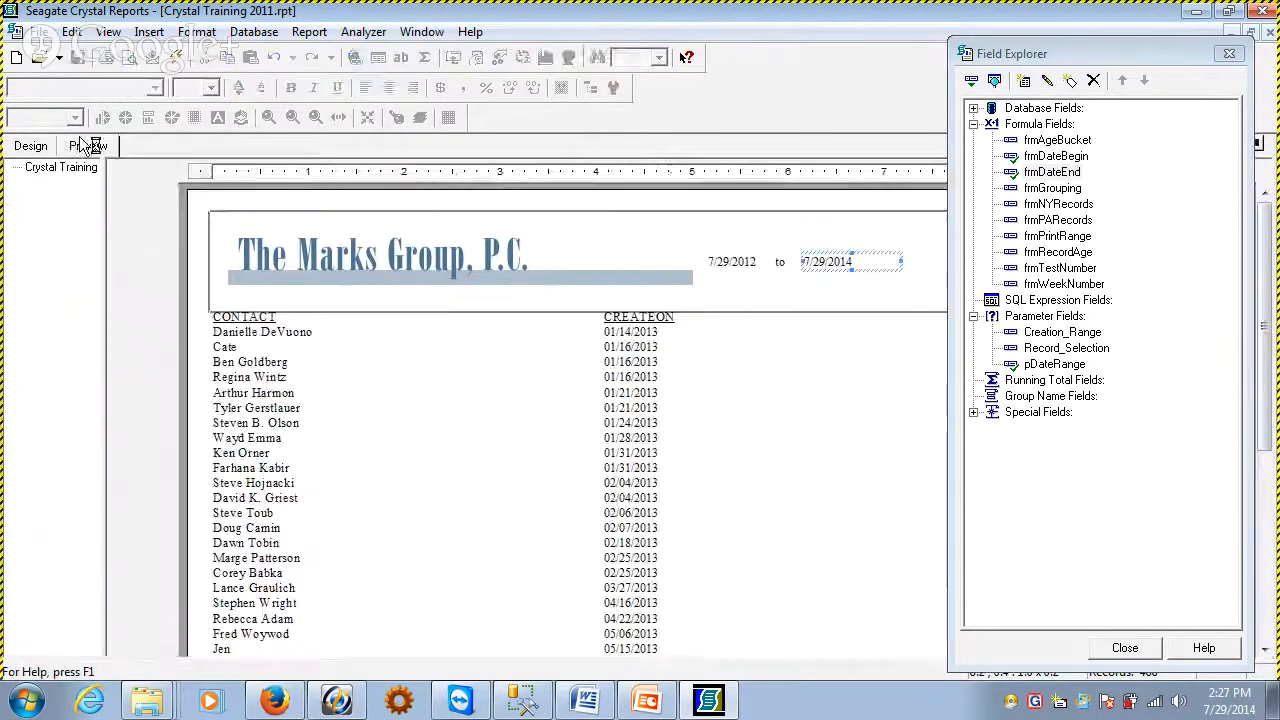
click(680, 497)
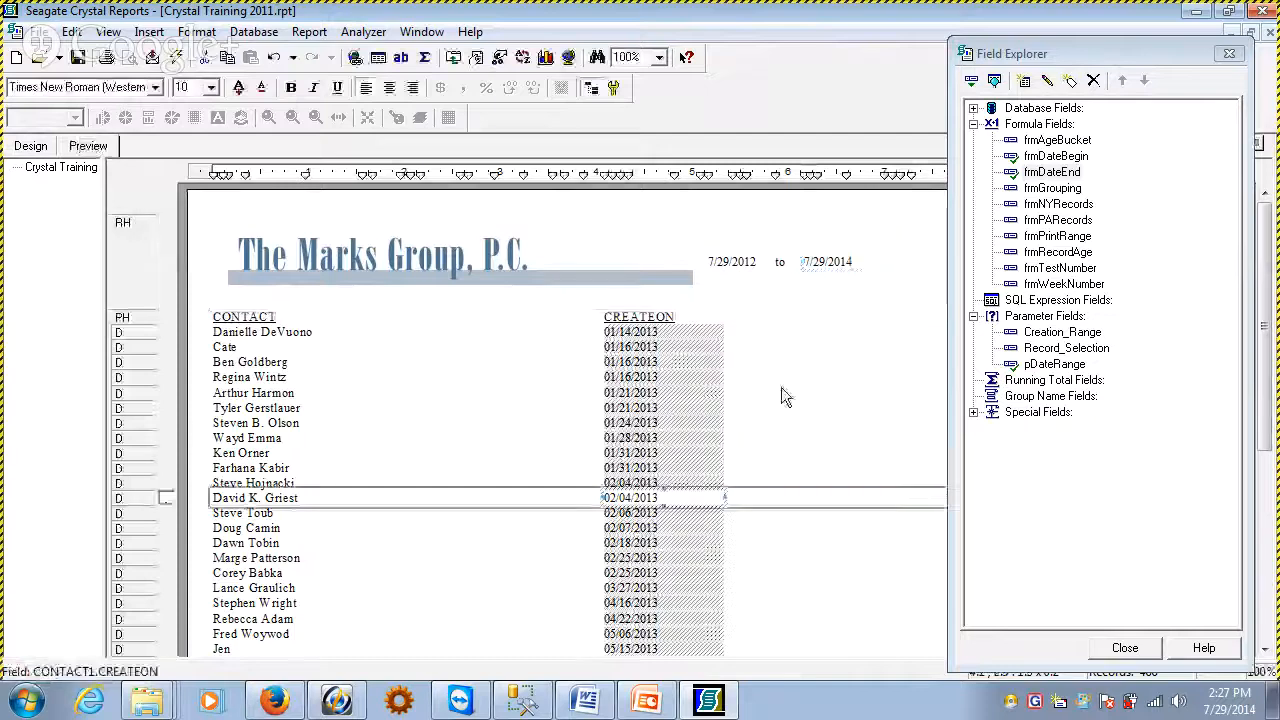
click(697, 253)
click(684, 252)
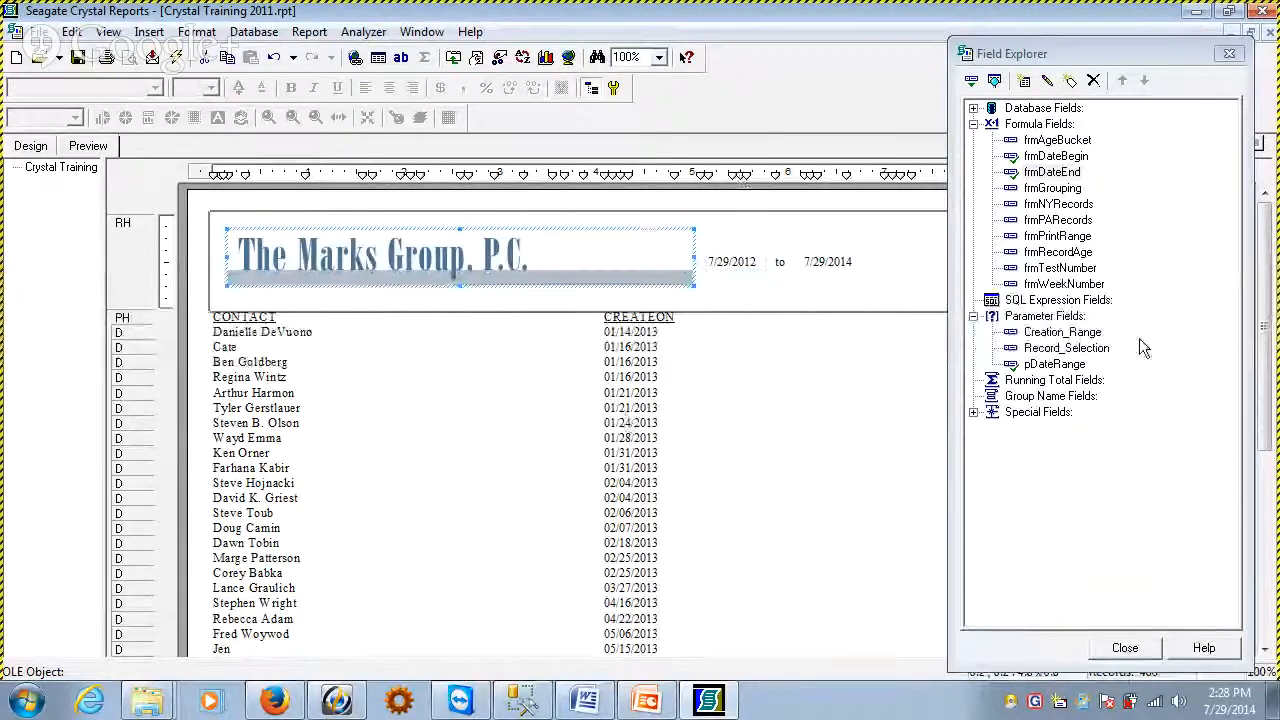
Examine how the record selection formula uses pDateRange on CONTACT1.CREATEON in the Select Expert and its formula editor
click(1033, 366)
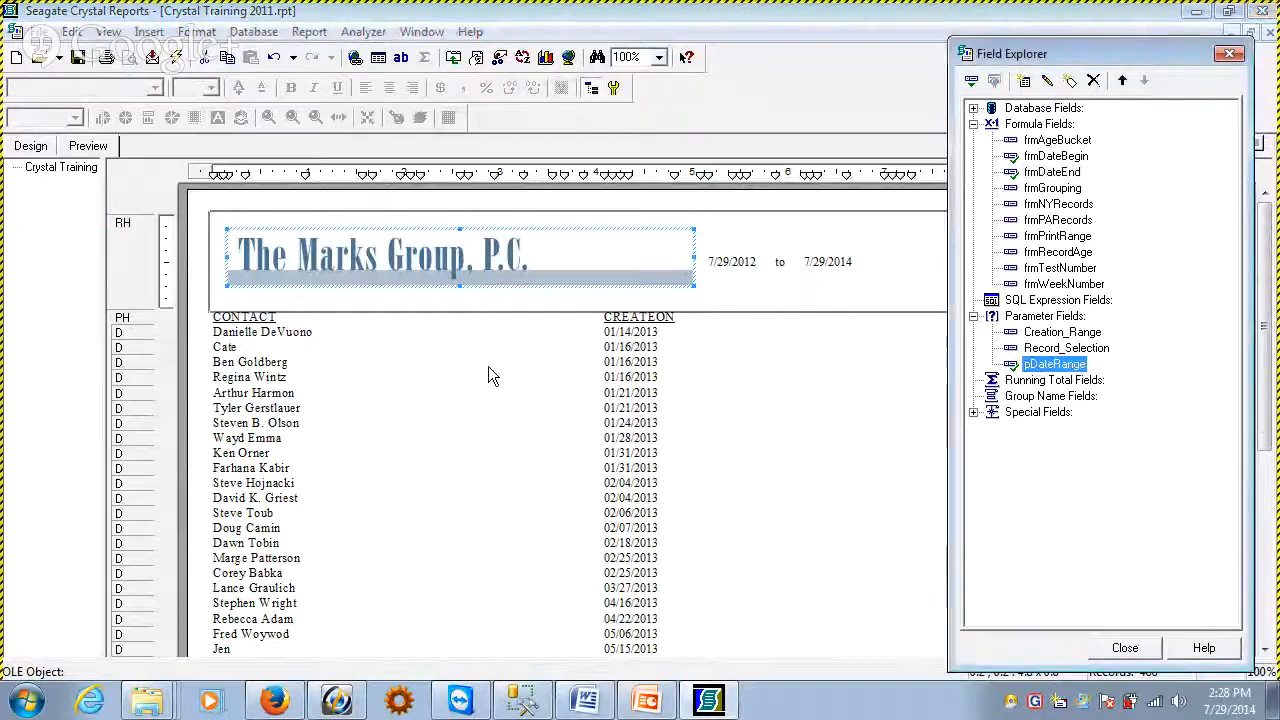
click(30, 147)
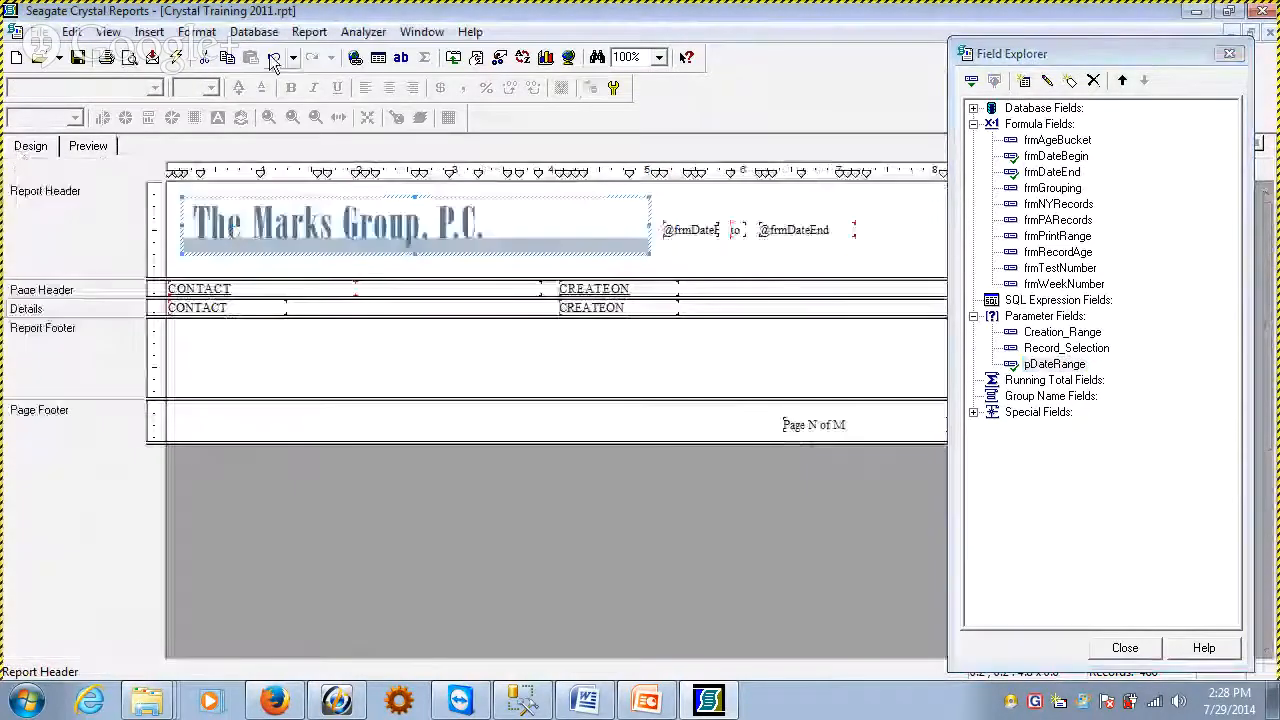
click(309, 31)
click(340, 80)
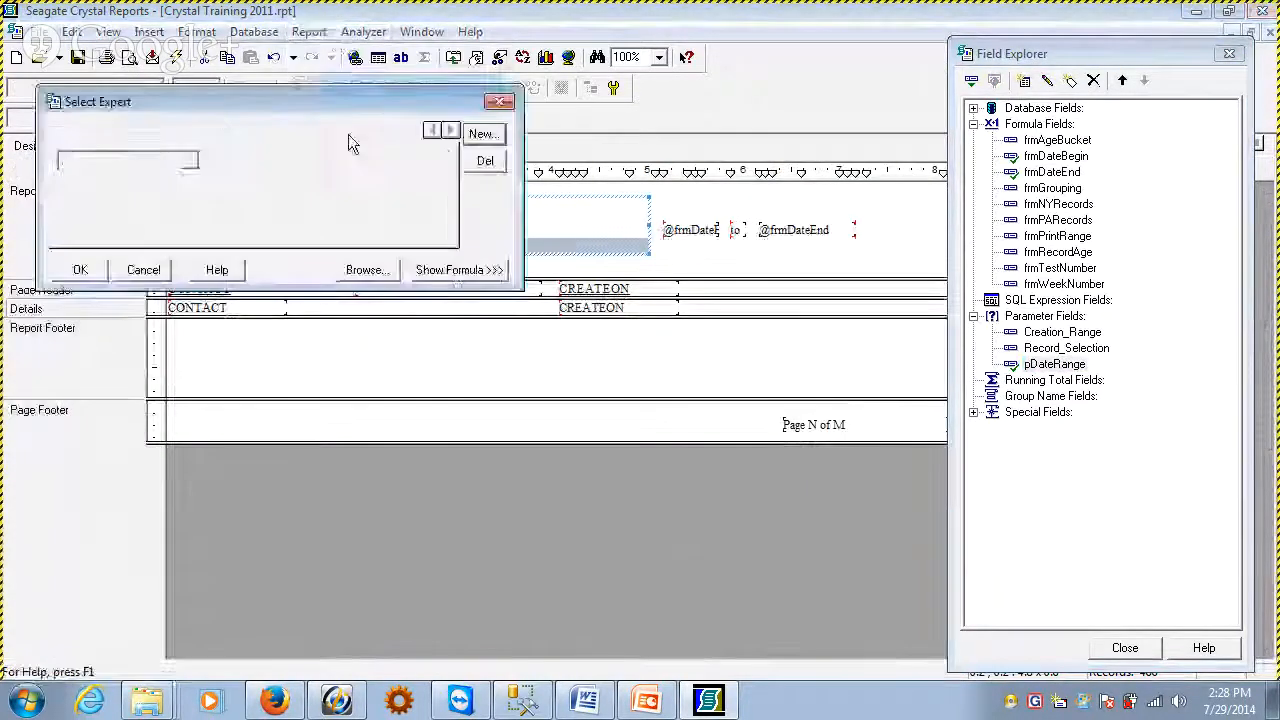
click(458, 270)
drag(54, 333, 163, 334)
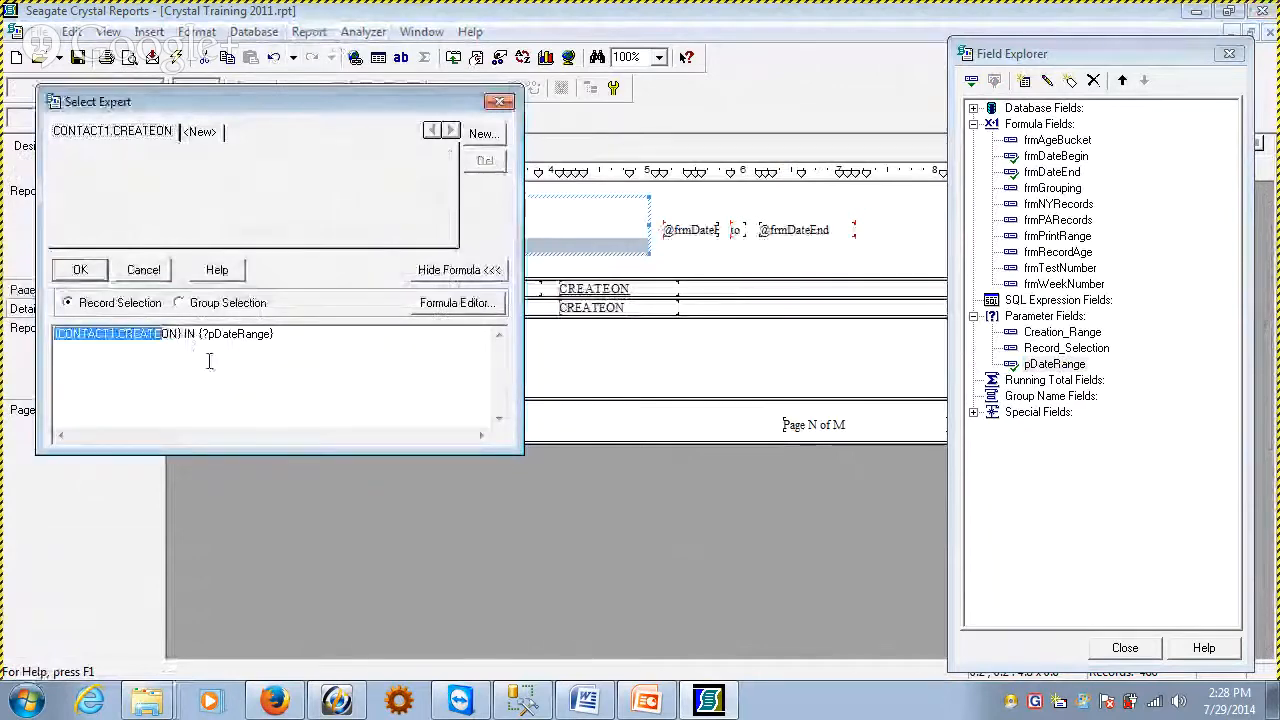
click(445, 302)
drag(362, 326, 56, 315)
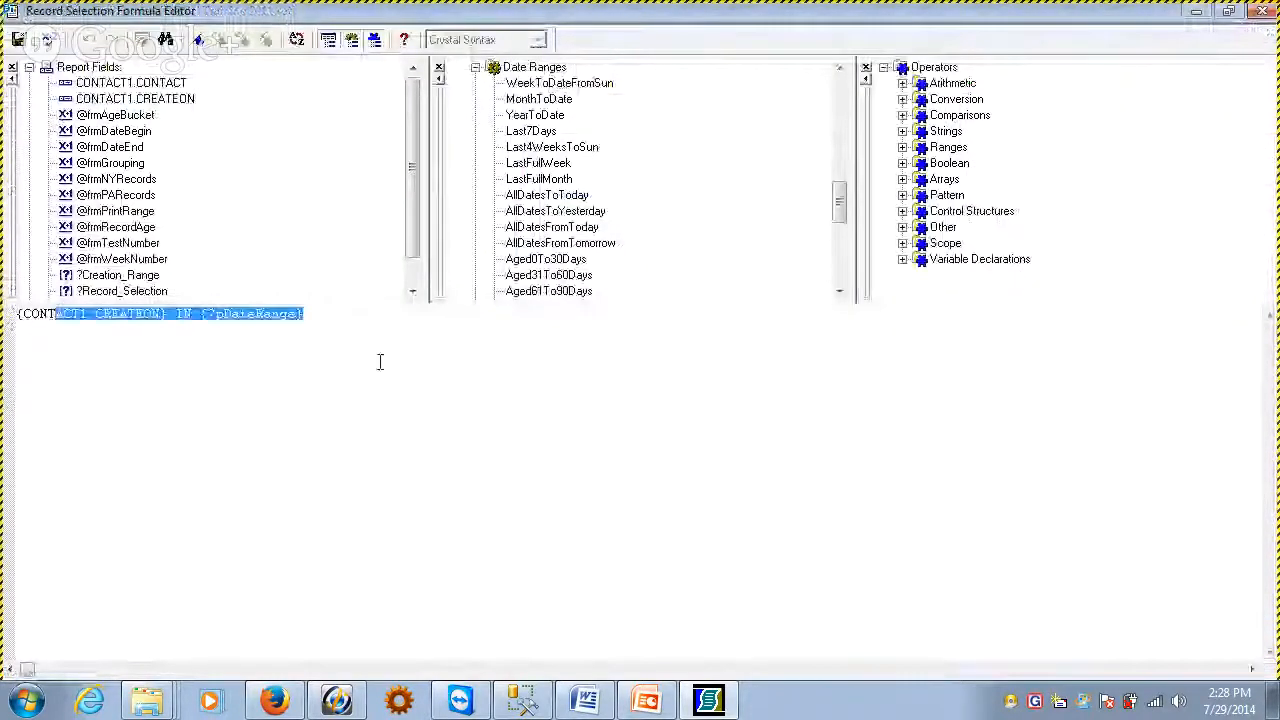
click(372, 366)
click(1266, 14)
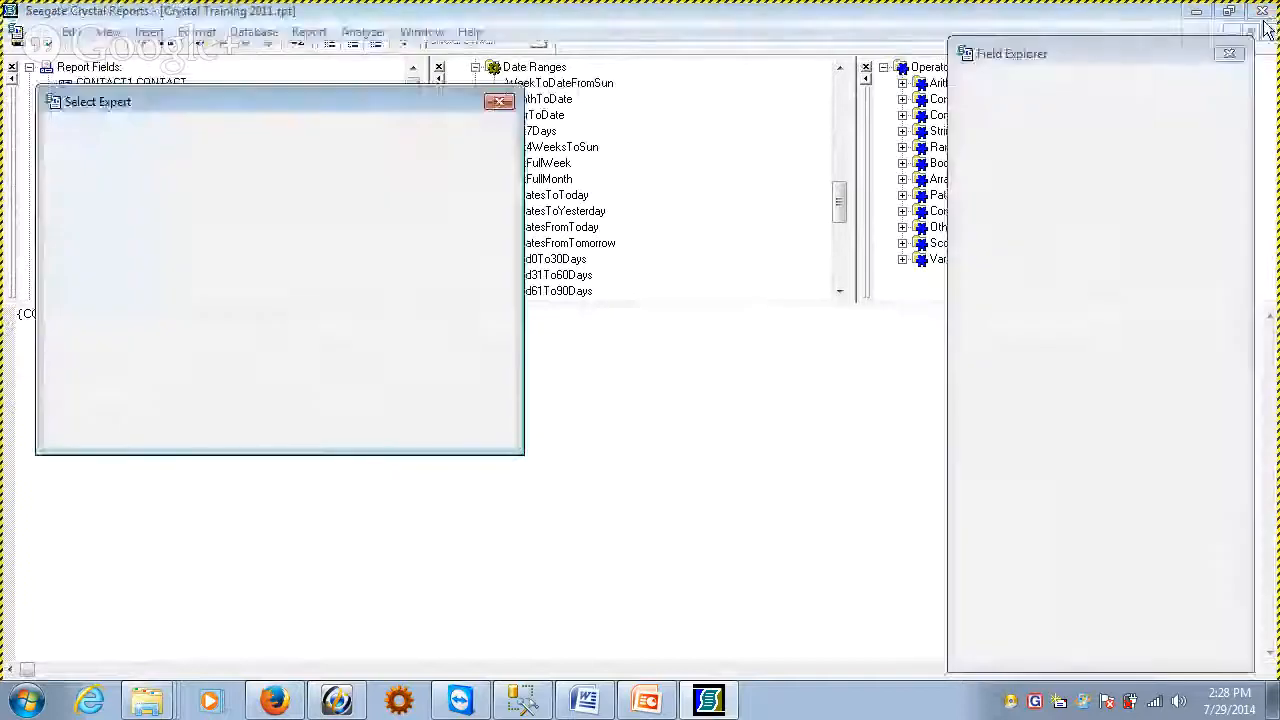
click(103, 274)
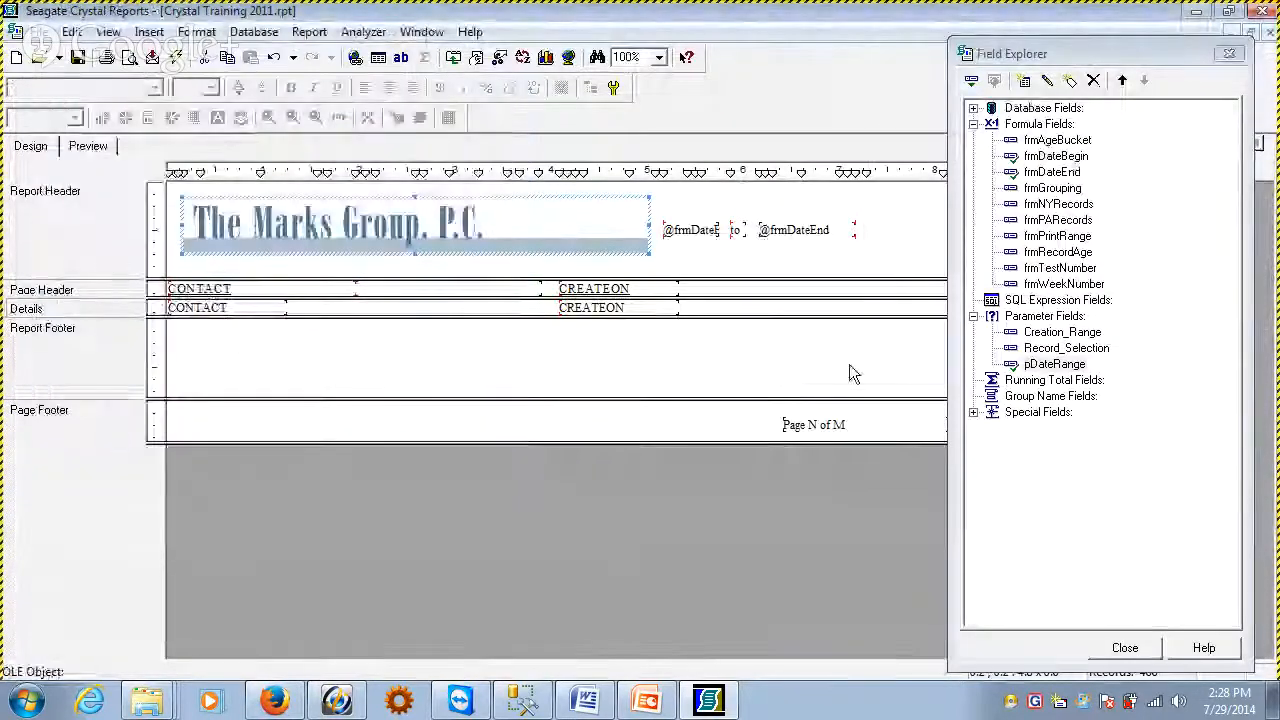
Try showing the pDateRange parameter directly below the header dates, check it in the report preview, and delete the field
drag(1054, 364, 684, 248)
click(80, 148)
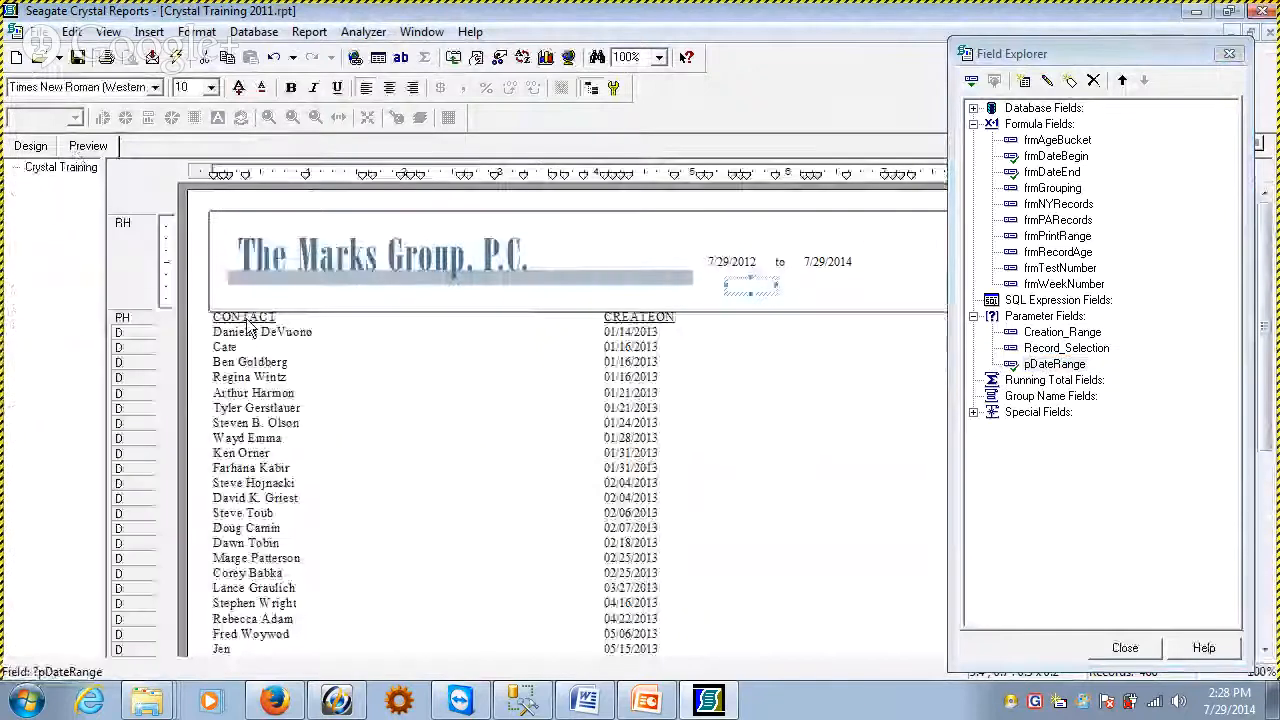
click(755, 288)
key(Delete)
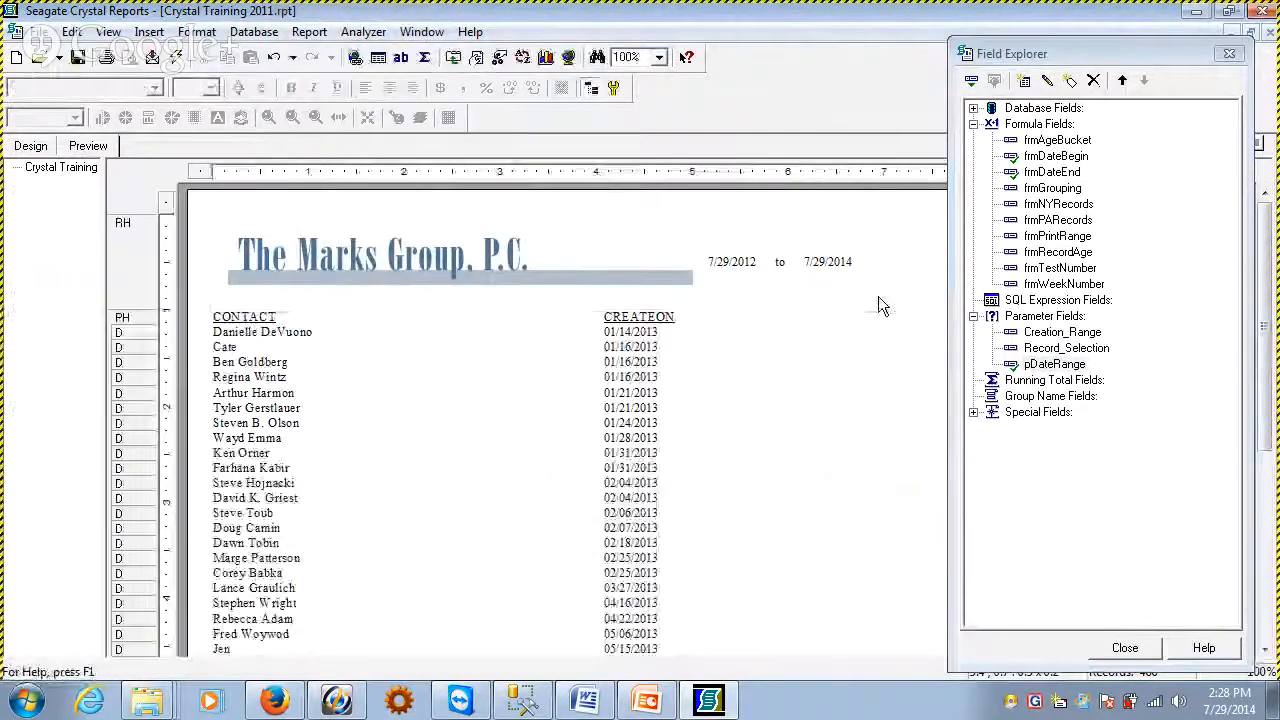